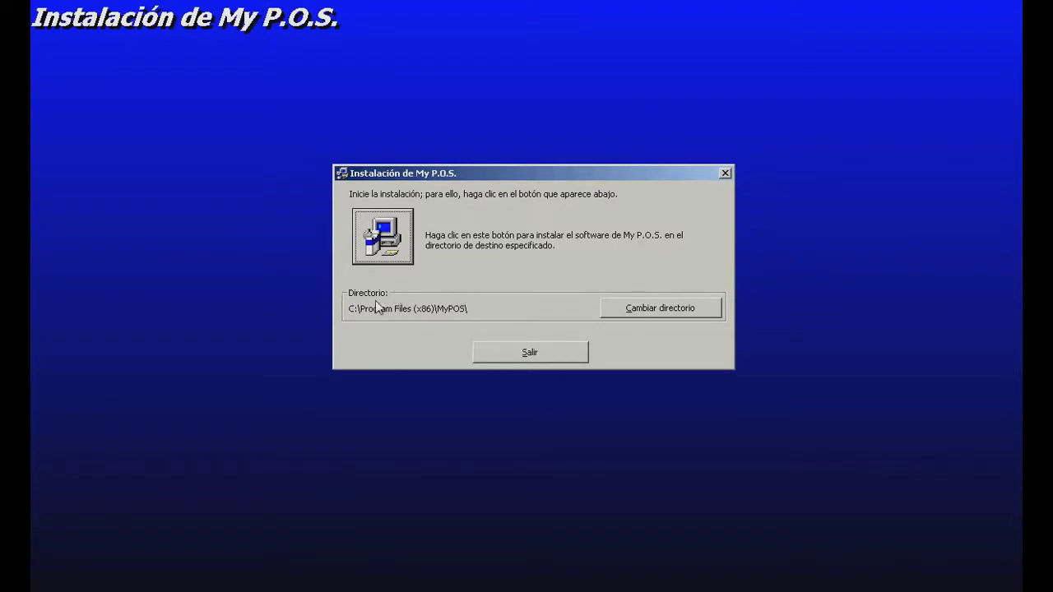
- Install My P.O.S. into C:\Program Files (x86)\MyPOS\ and acknowledge the completion message
left_click(383, 234)
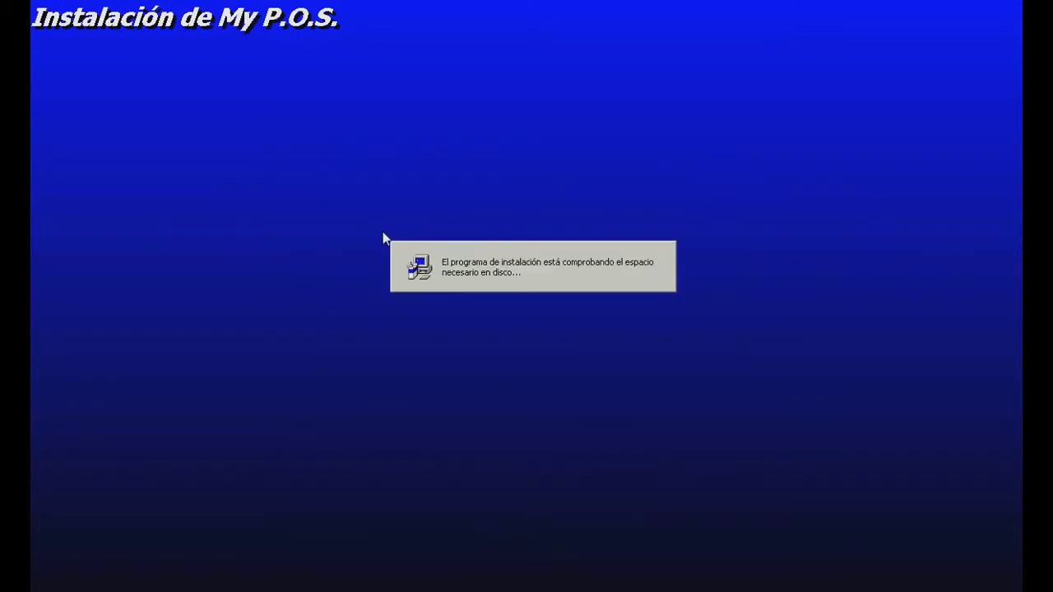
left_click(623, 352)
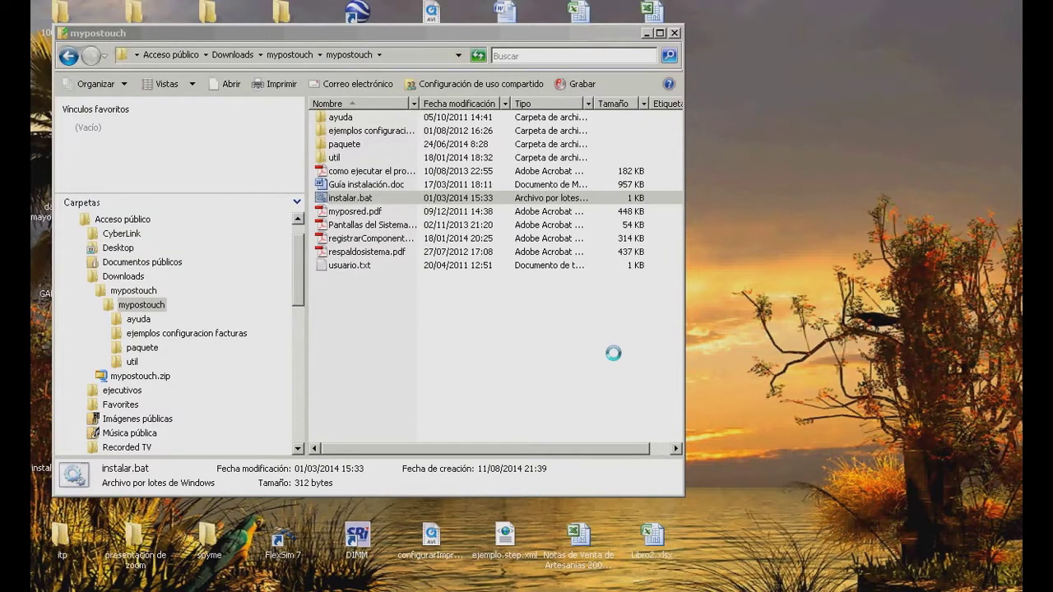
- Launch My P.O.S. from the Start menu's Programas > My P.O.S. group
key("super")
key("Down")
key("Down")
key("Down")
key("Down")
key("Down")
key("Down")
key("Down")
key("Down")
key("Down")
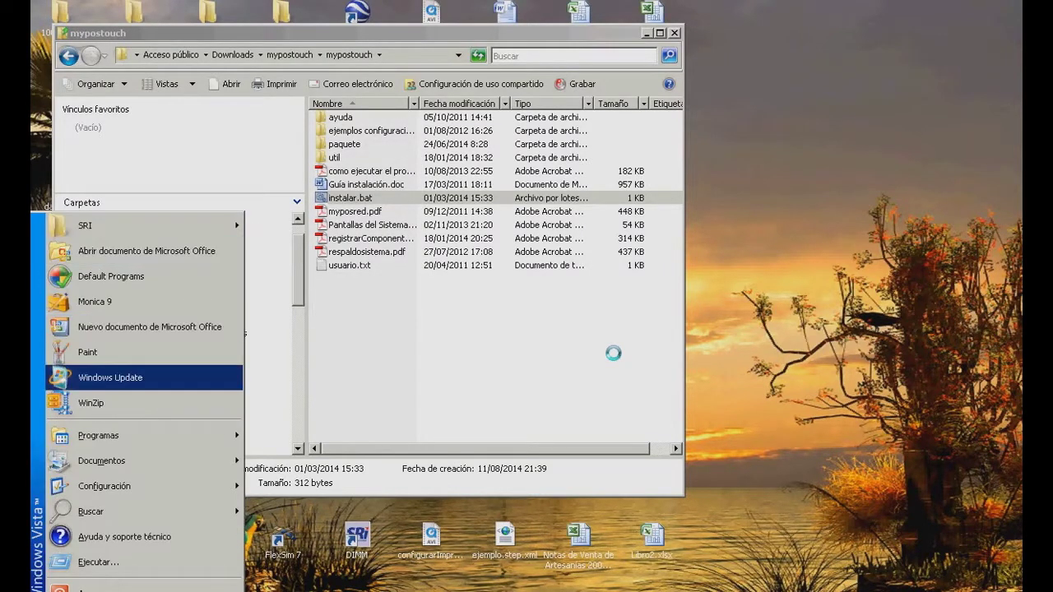
key("Right")
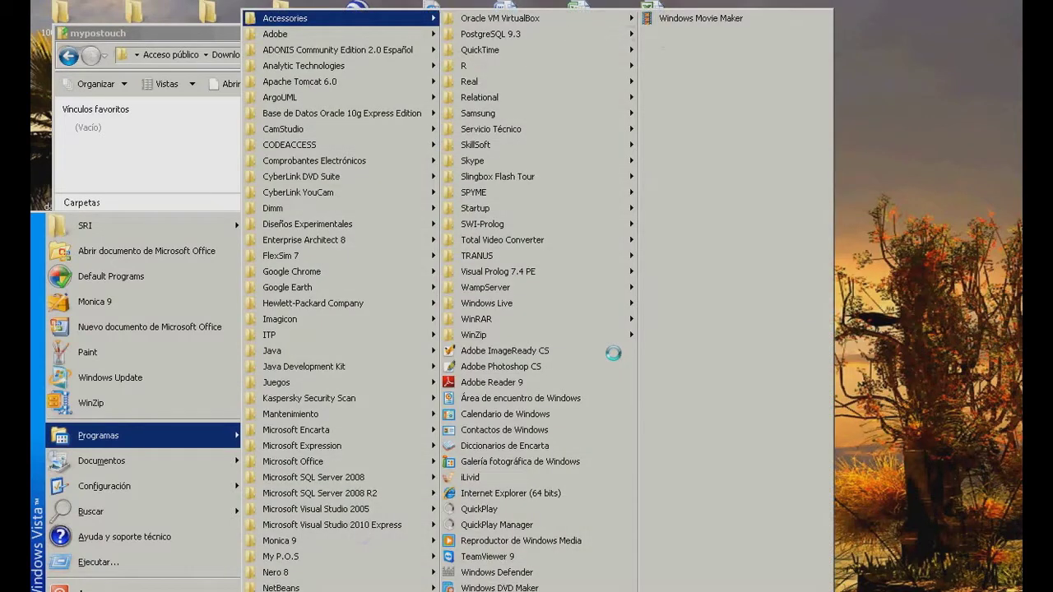
key("Down")
key("Down")
key("Down")
key("Down")
key("Down")
key("Down")
key("Down")
key("Down")
key("Down")
key("Down")
key("Down")
key("Down")
key("Down")
key("Down")
key("Down")
key("Down")
key("Down")
key("Down")
key("Down")
key("Down")
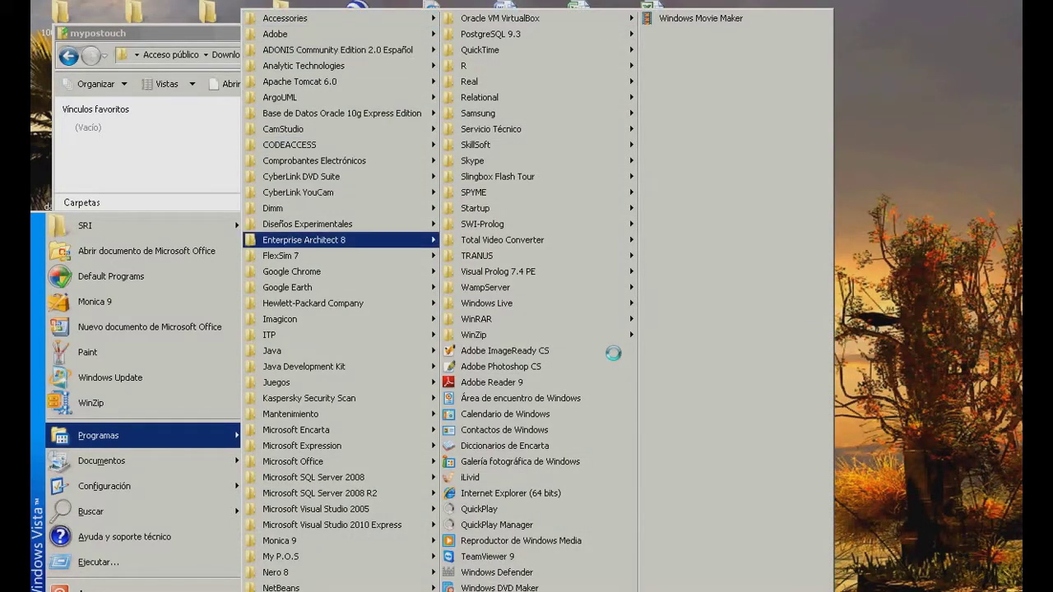
key("Down")
key("Right")
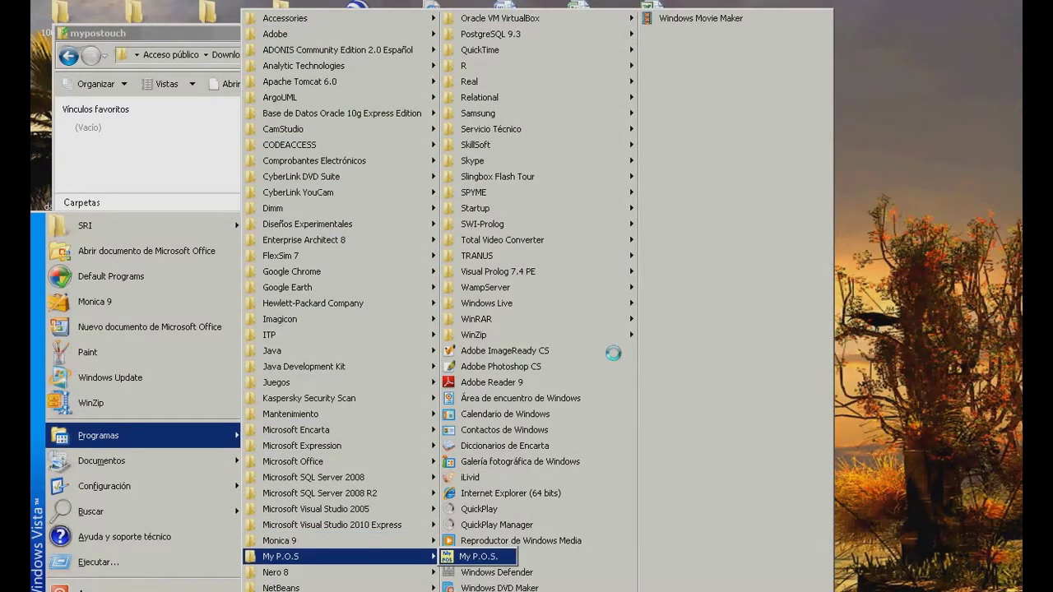
key("Return")
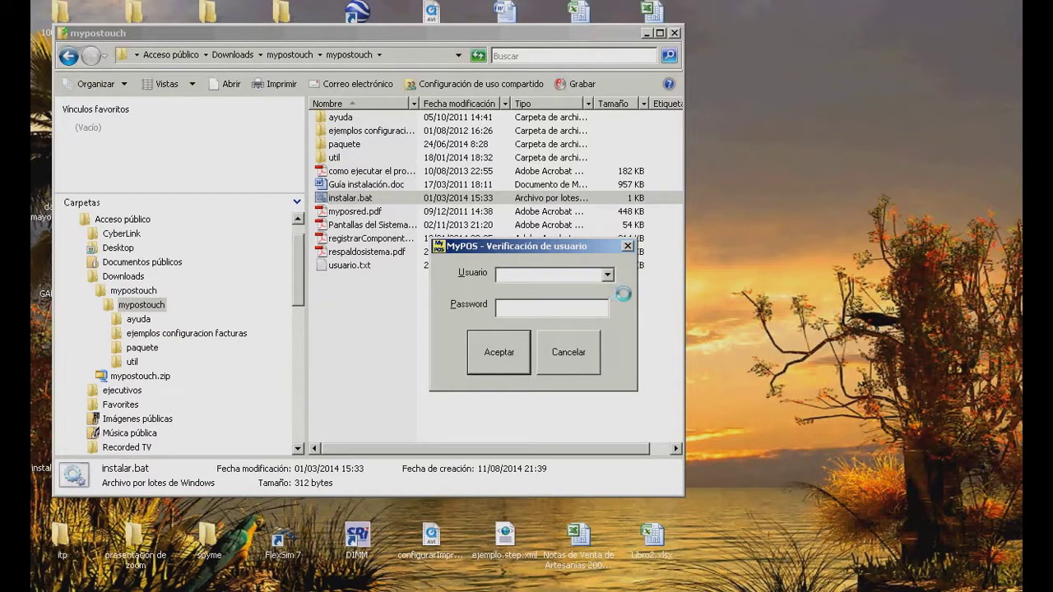
- Sign in as the administrador user with the account password
left_click(607, 275)
left_click(602, 289)
left_click(587, 303)
type("******")
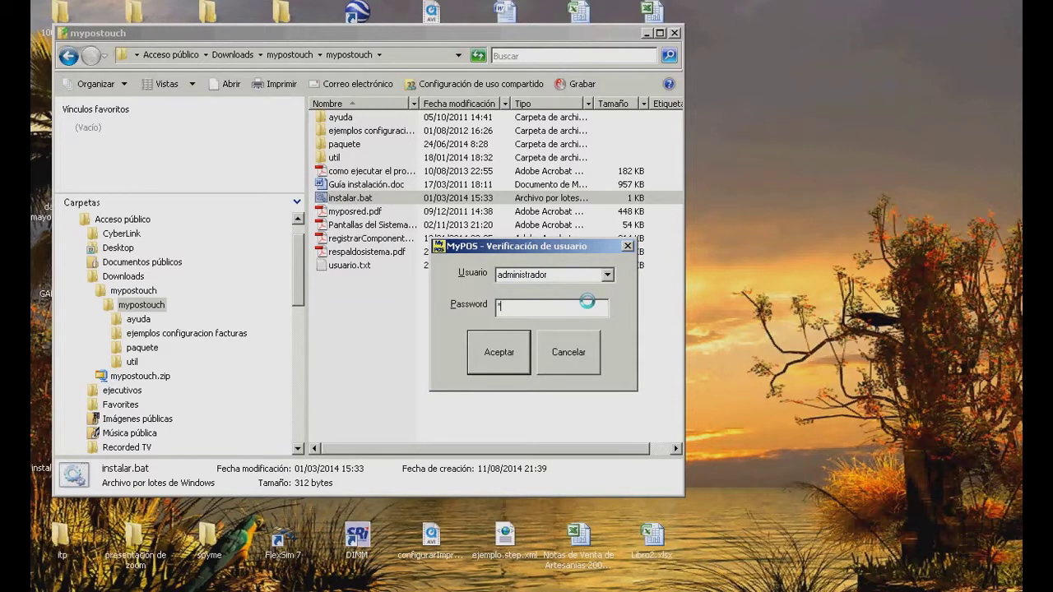
type("**")
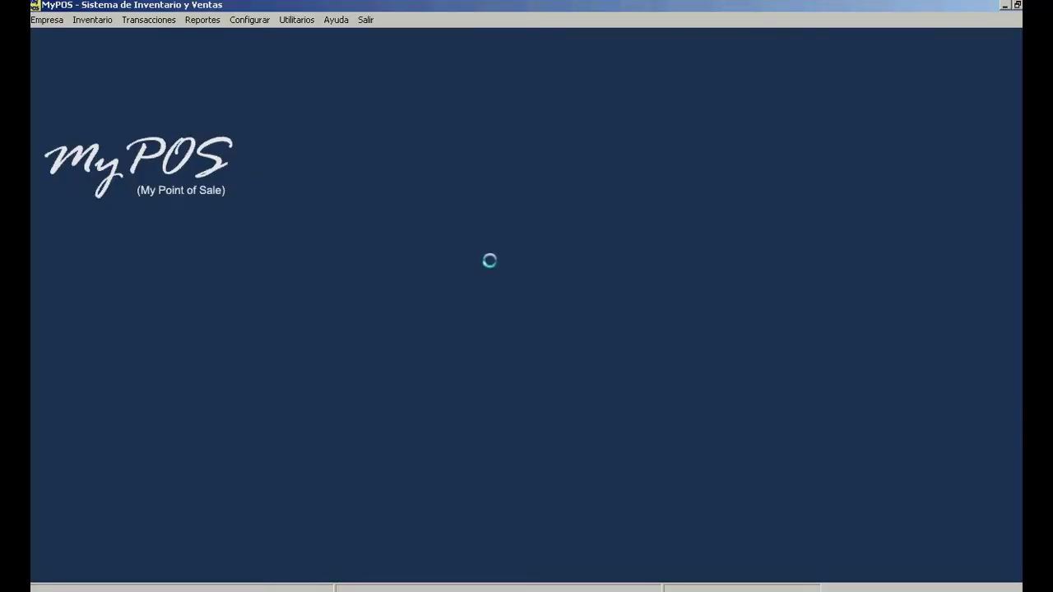
- Open the Mesas table layout from Configurar and shift its window left
left_click(270, 20)
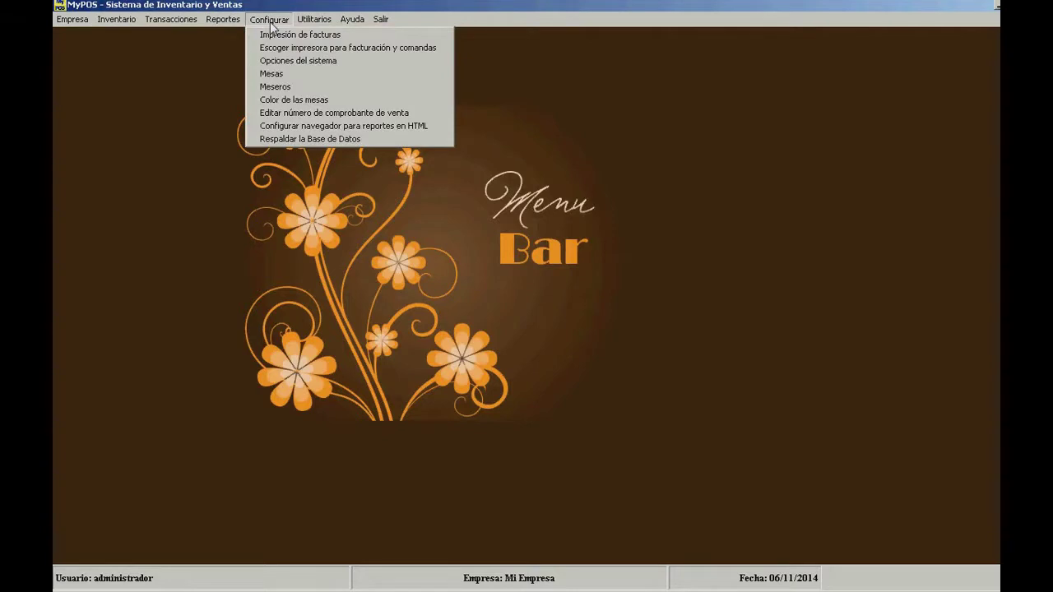
left_click(278, 76)
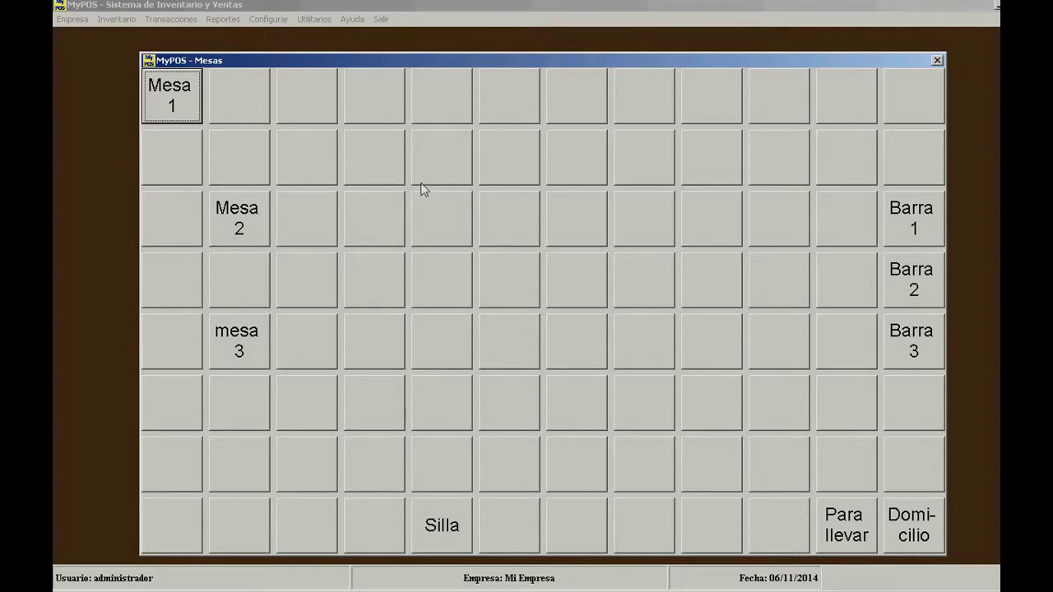
left_click_drag(455, 61, 383, 47)
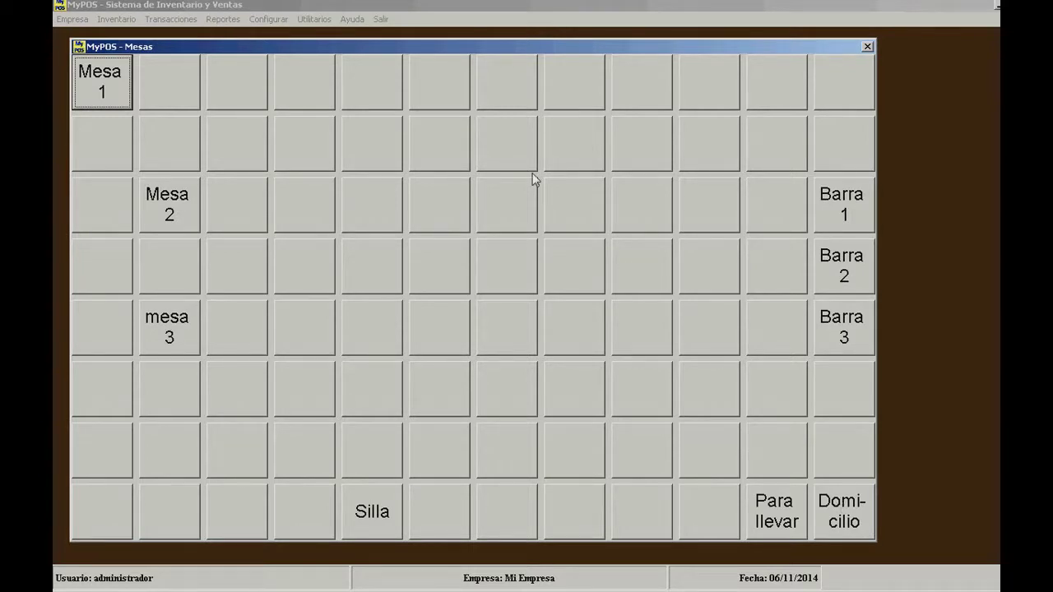
- Add tables 'Mesa 8' and 'mesa 9' in the empty top-row slots
left_click(515, 96)
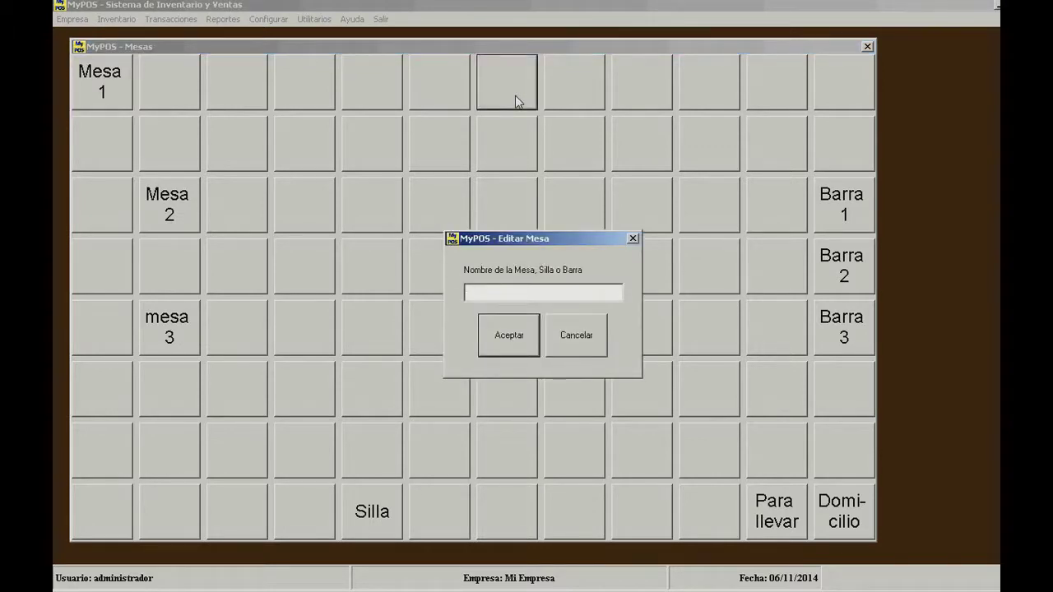
type("Mesa 8")
left_click(513, 323)
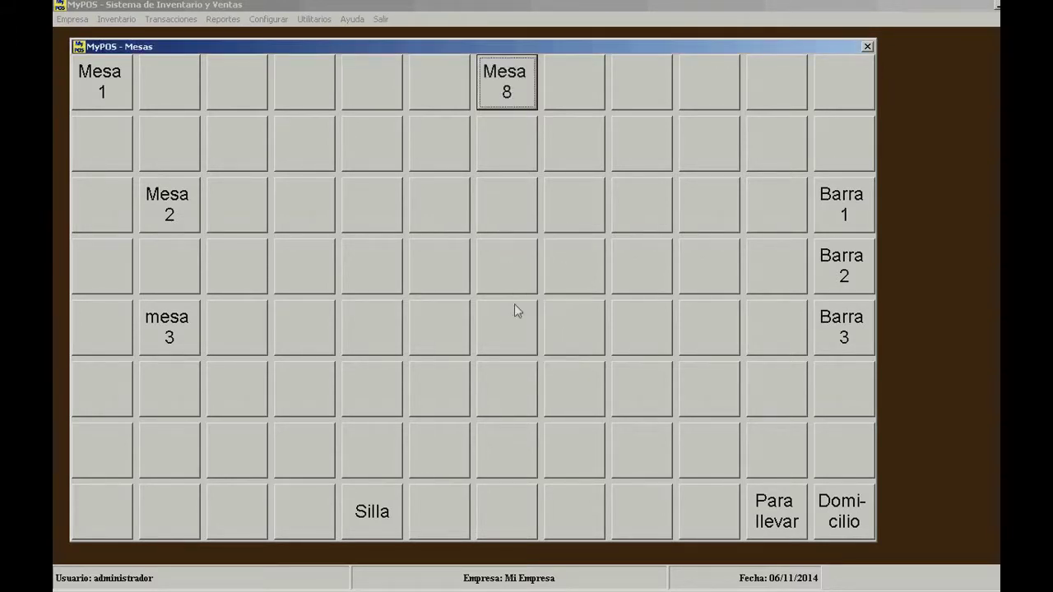
left_click(572, 58)
type("mesa 9")
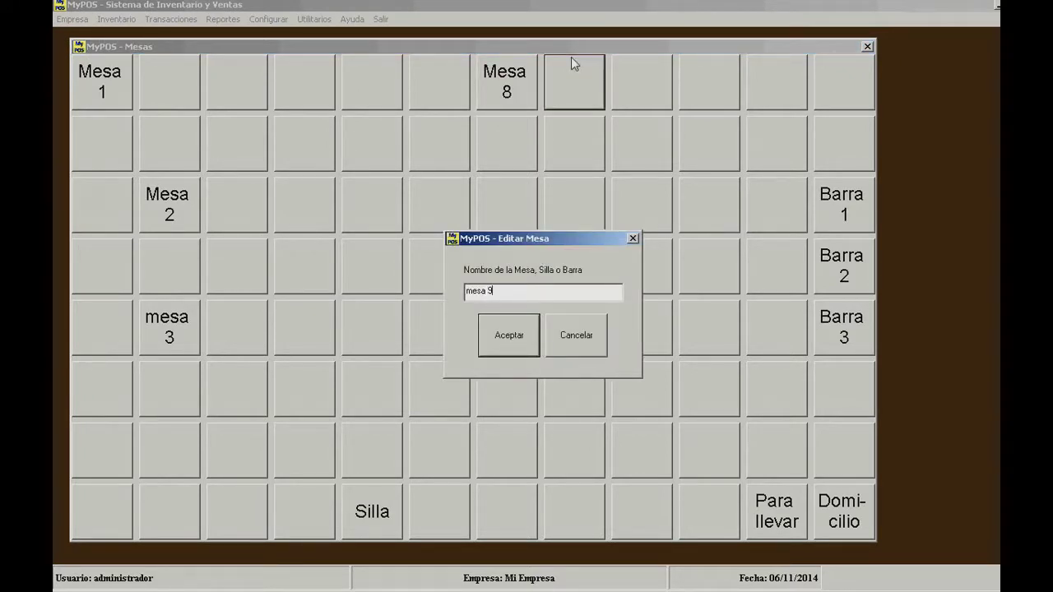
left_click(487, 336)
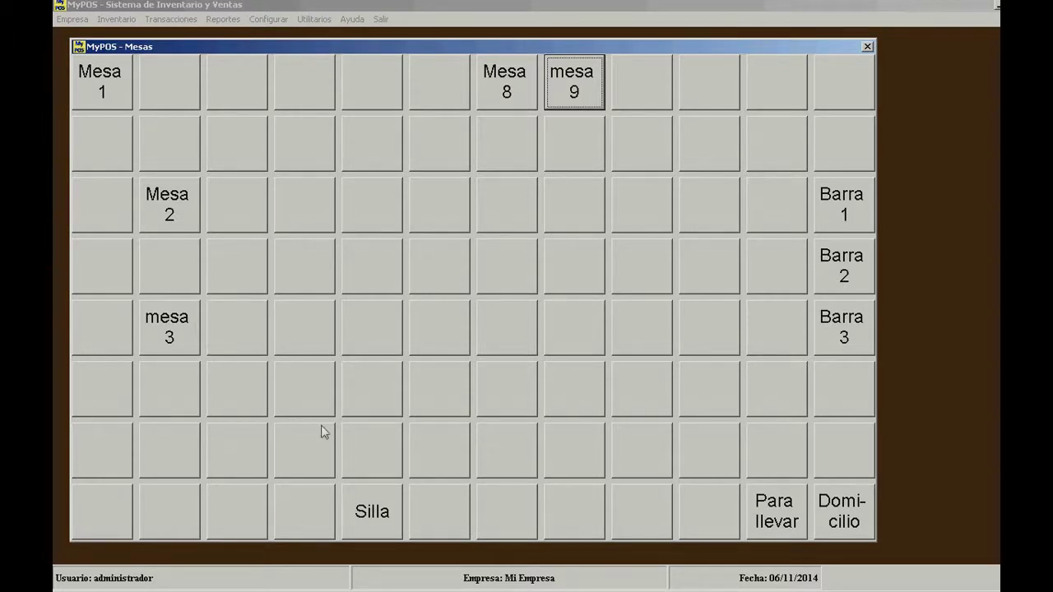
- Rename the Silla tile to 'a' so Silla disappears
left_click(364, 511)
type("a")
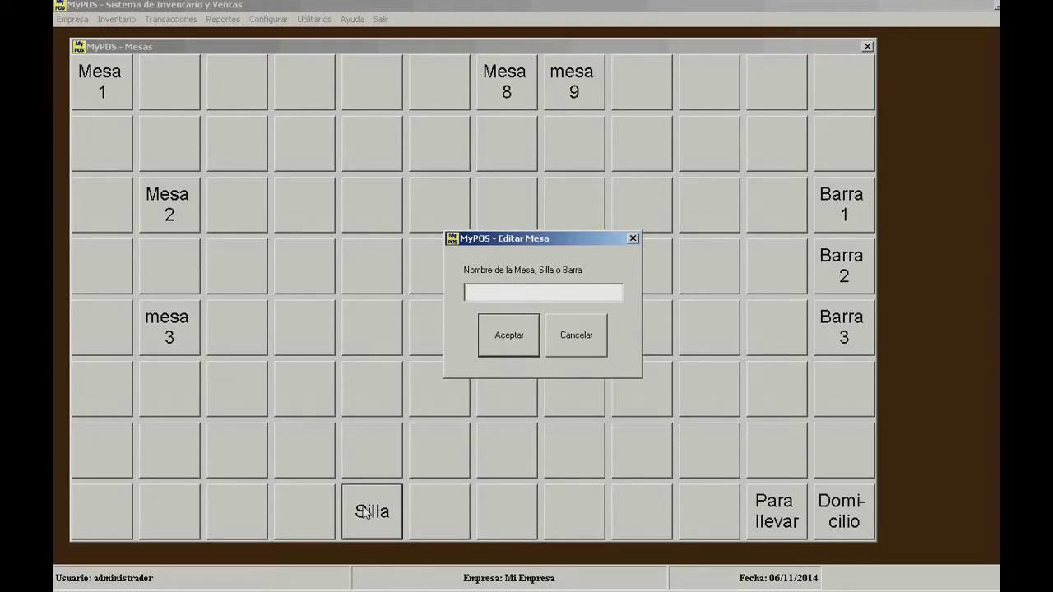
left_click(520, 342)
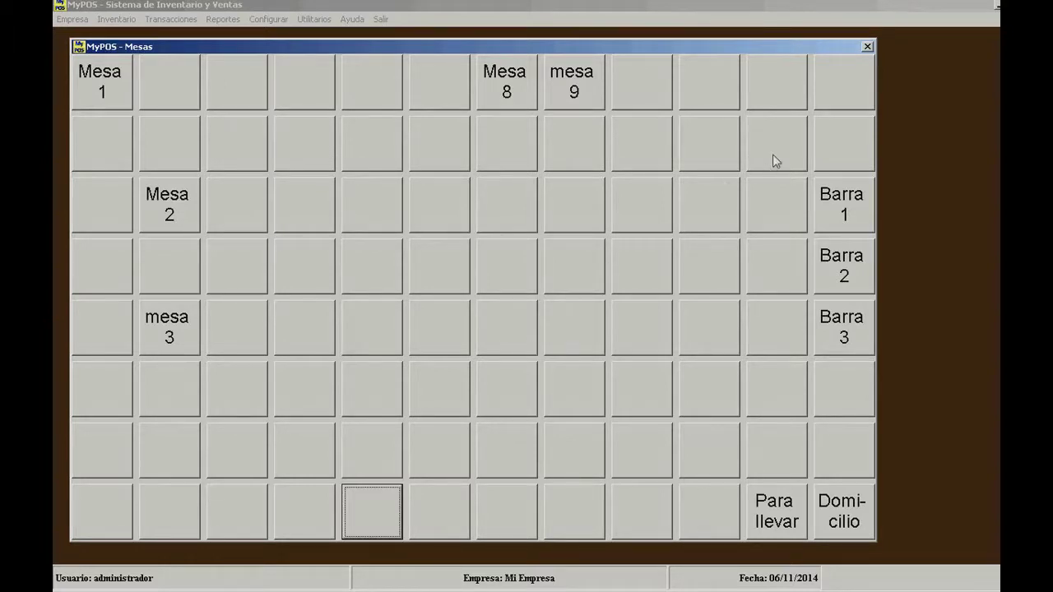
- Close Mesas and start a new sale from Transacciones > Ventas for Mesa 8
left_click(867, 47)
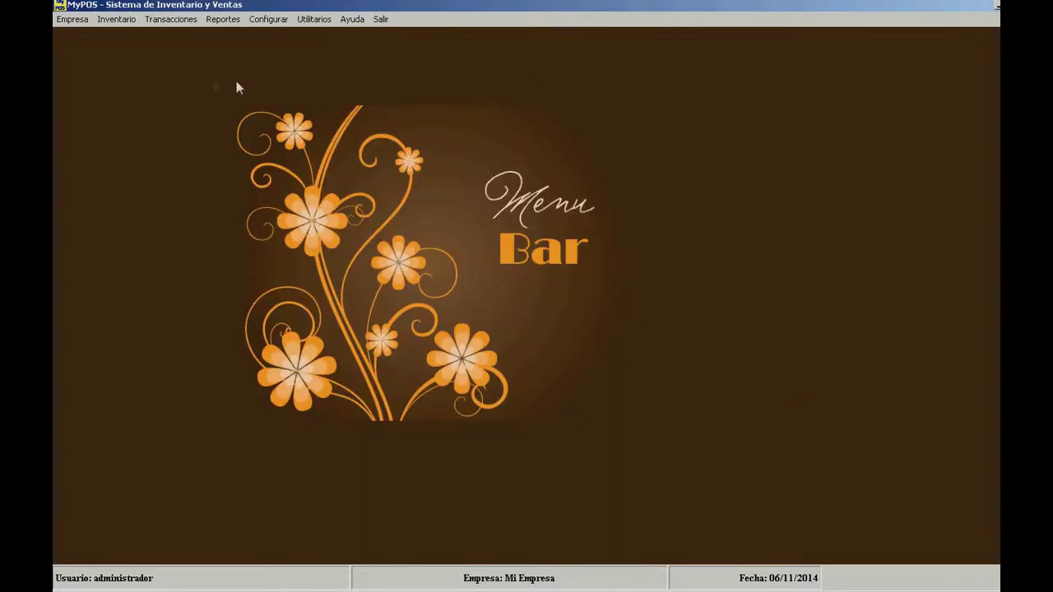
left_click(172, 21)
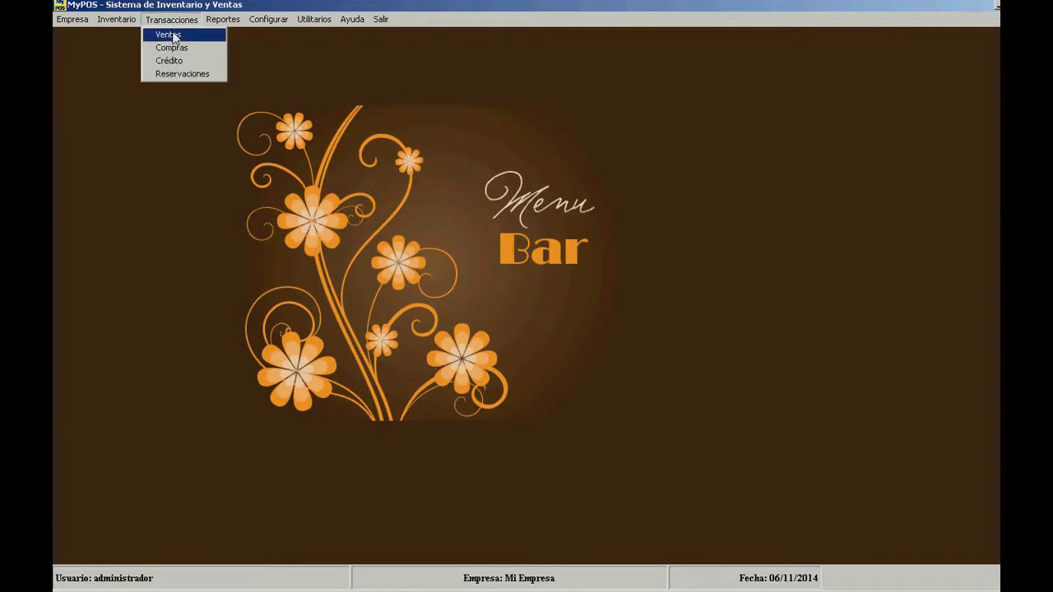
left_click(169, 34)
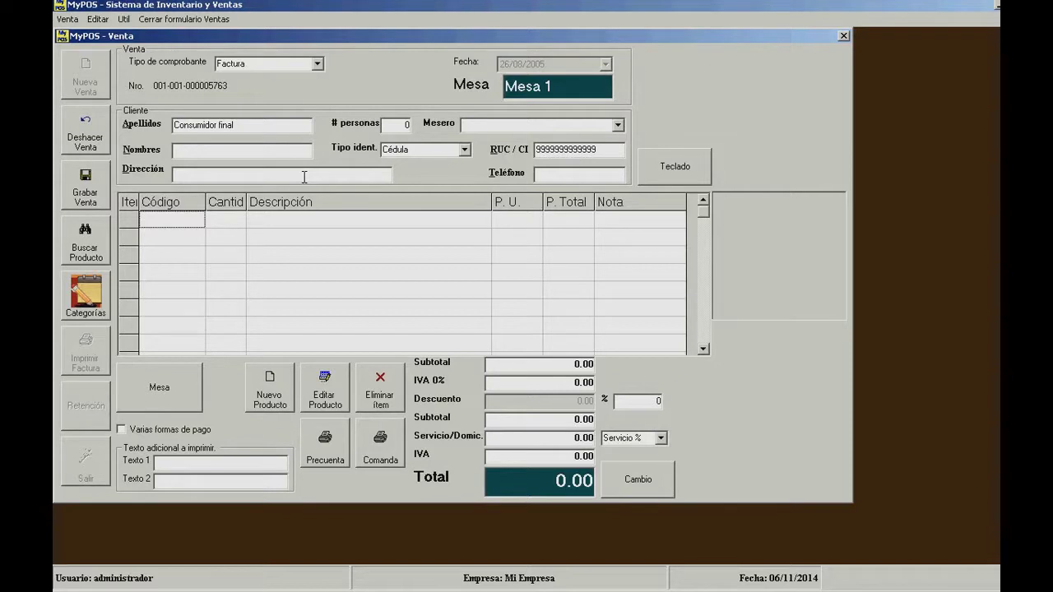
left_click(157, 387)
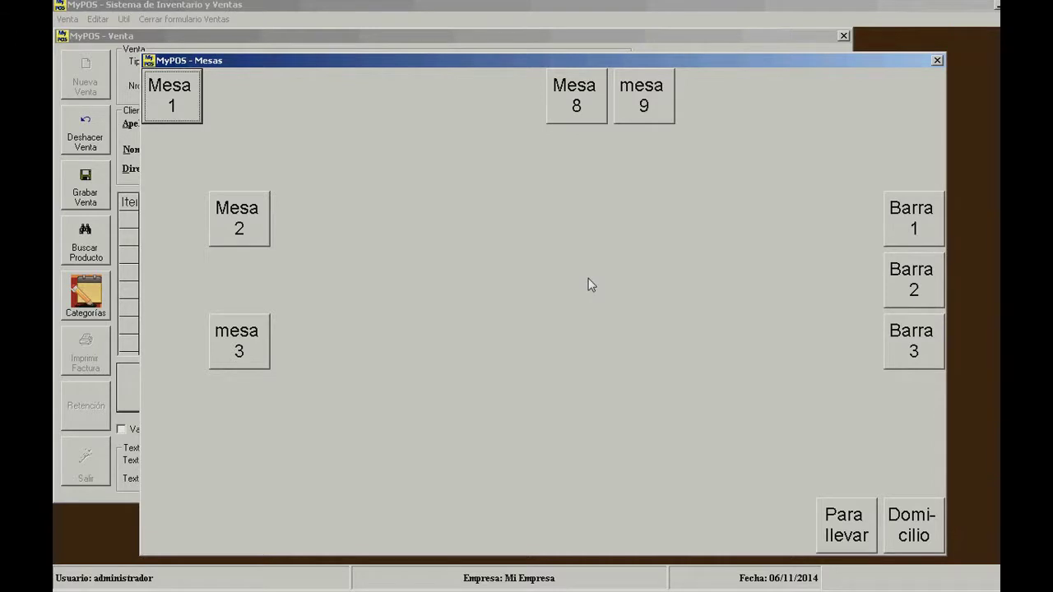
left_click(581, 121)
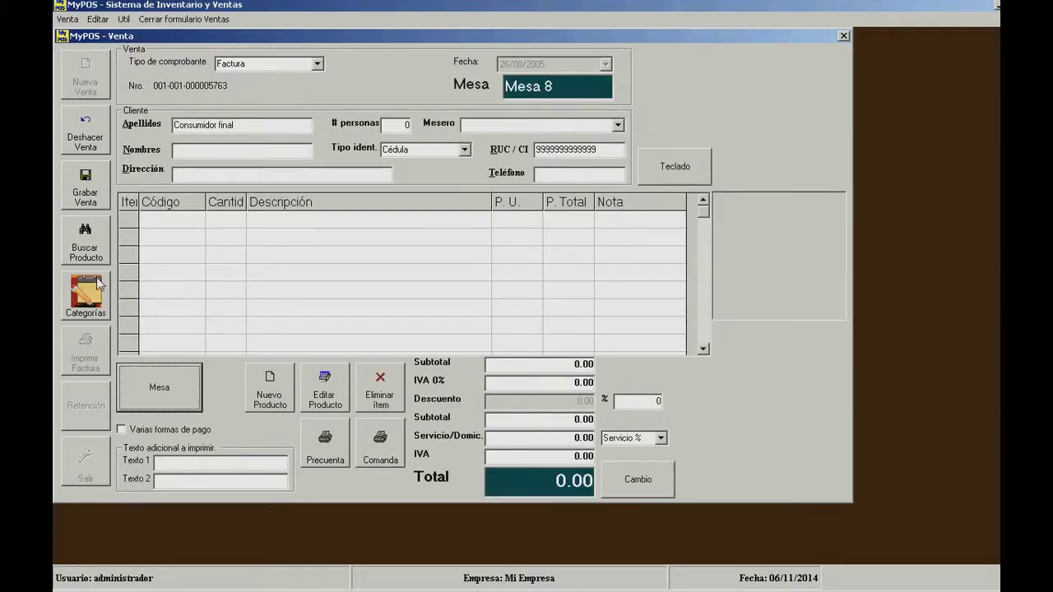
- Add one Cerveza Corona via a 'cer' search, then switch the sale to Mesa 2
left_click(93, 228)
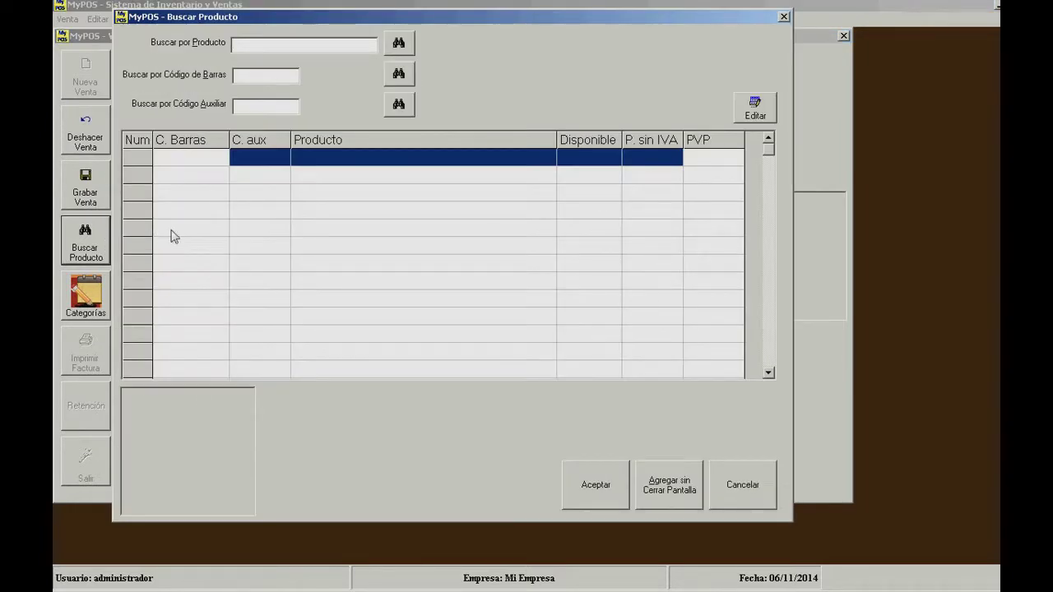
type("cer")
key("Return")
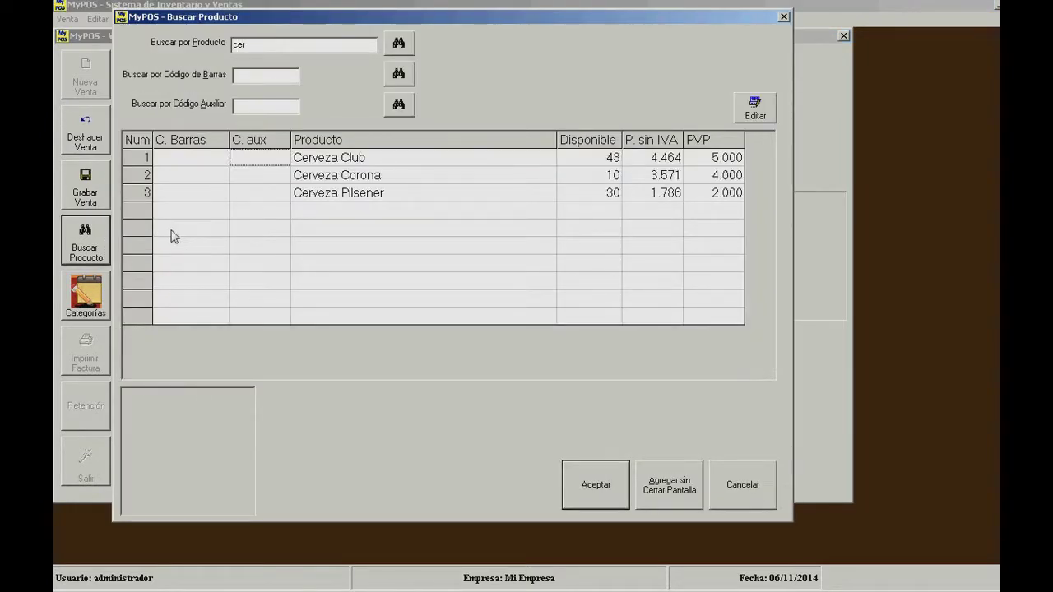
key("Down")
key("Return")
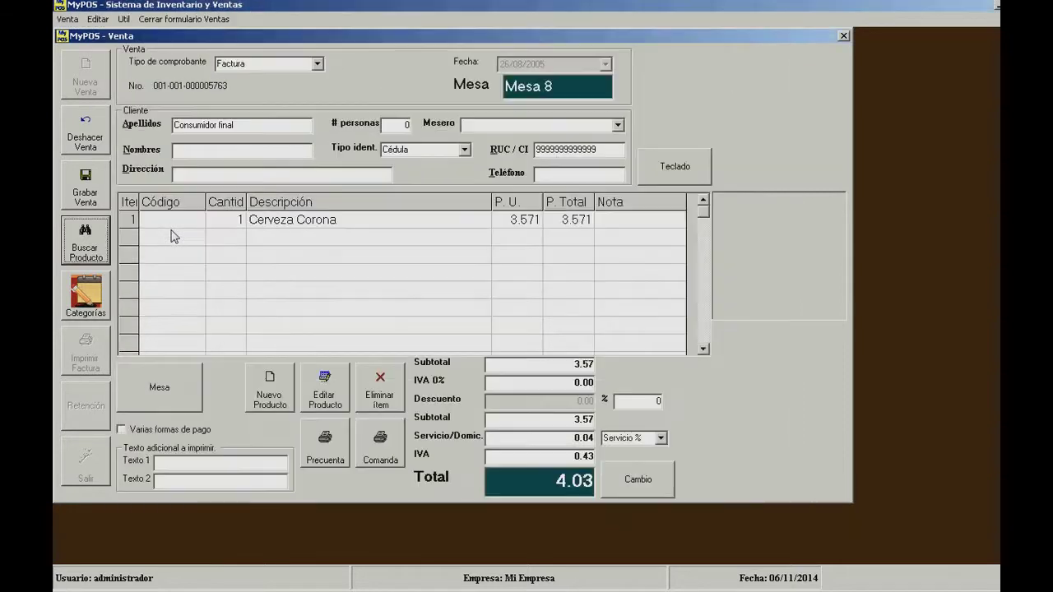
left_click(162, 394)
left_click(231, 234)
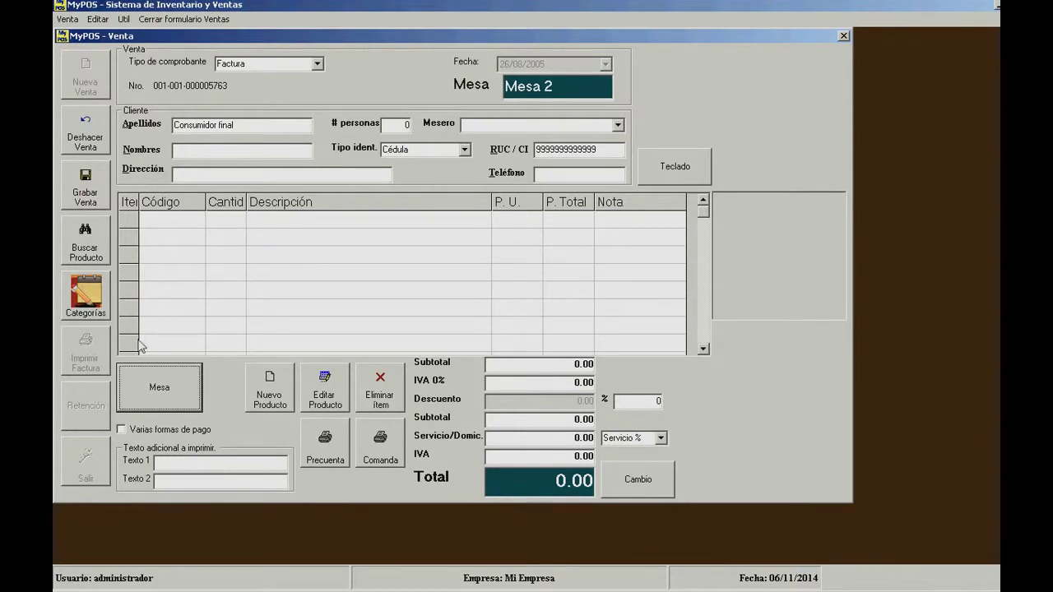
- Add Ron San Miguel to Mesa 2's order via a 'ron' product search
left_click(104, 244)
type("ron")
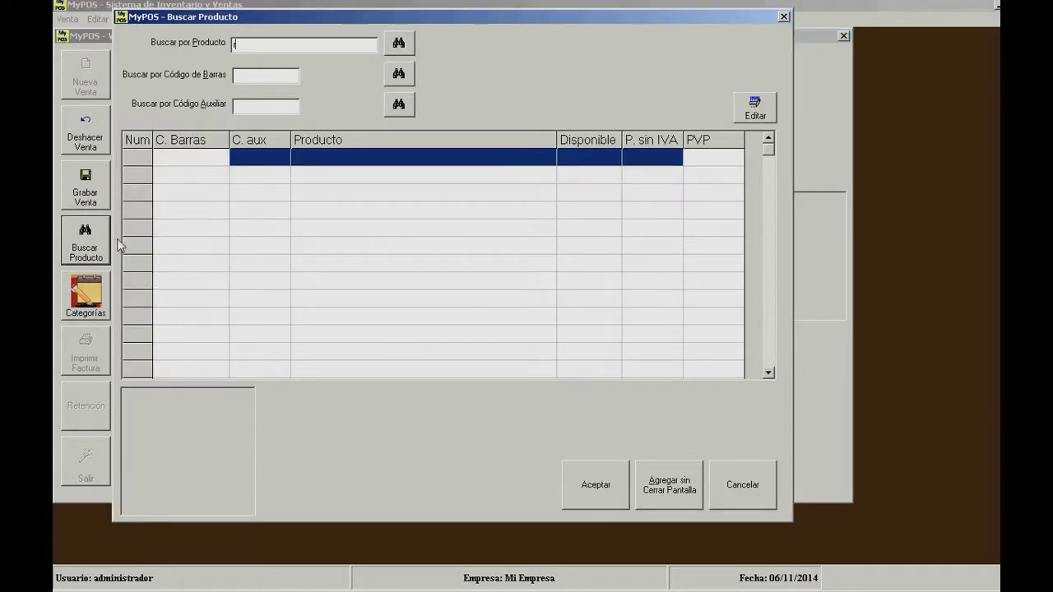
key("Return")
key("Down")
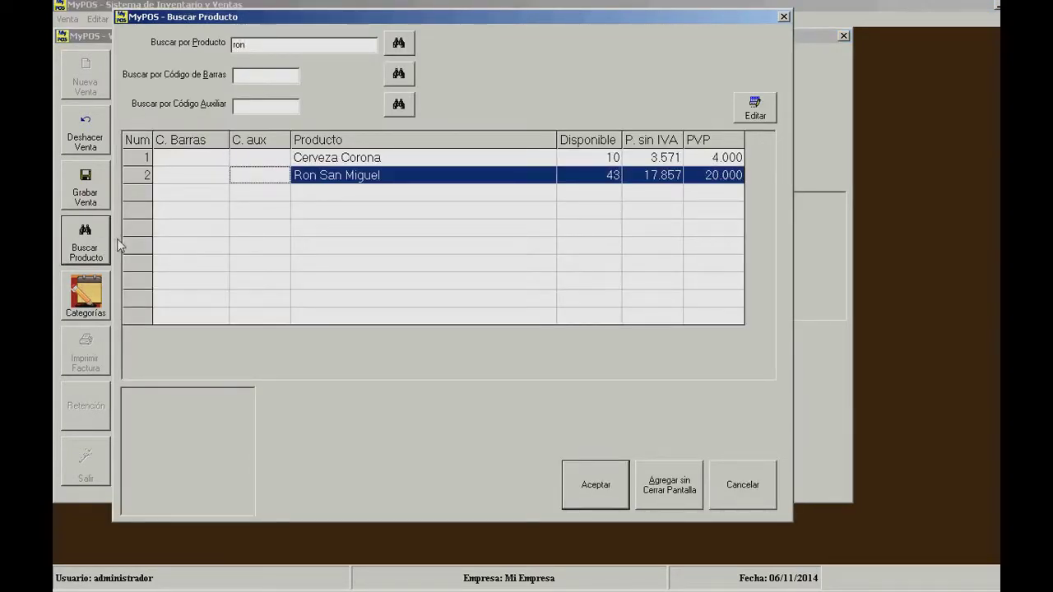
key("Return")
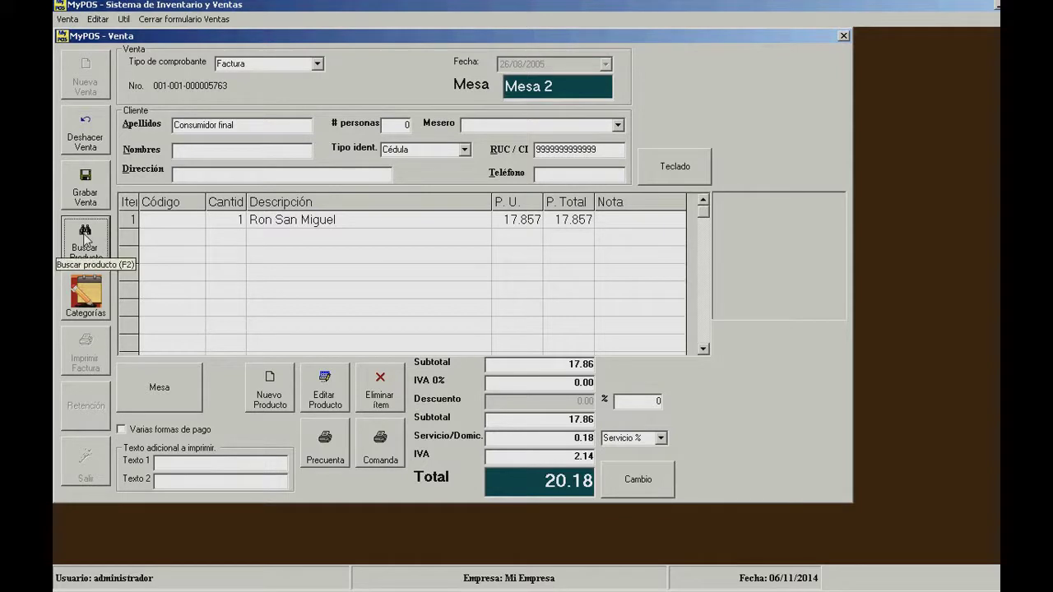
- Move the sale to table mesa 3
left_click(163, 244)
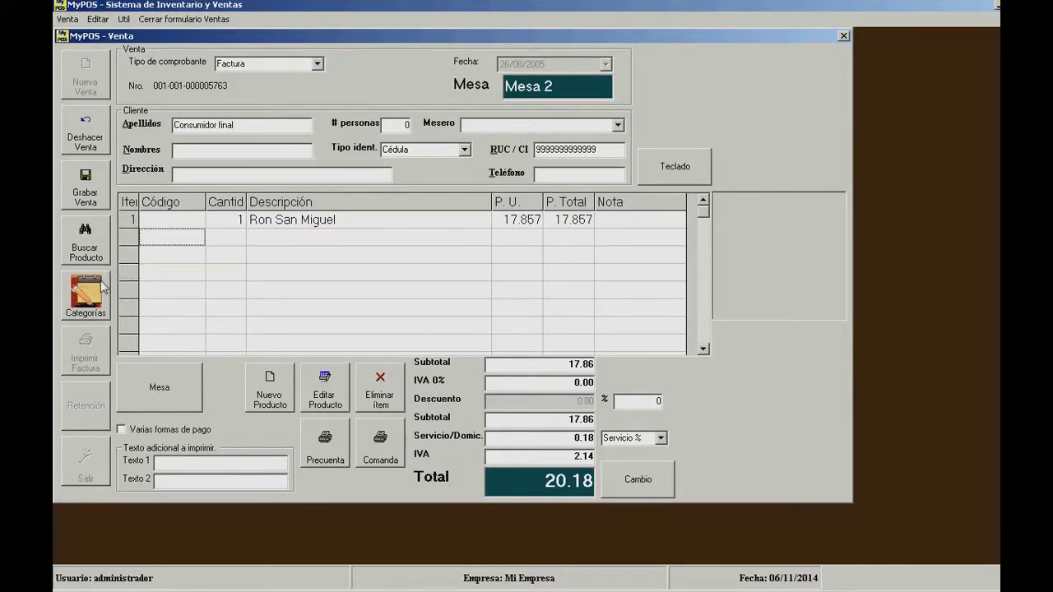
left_click(190, 384)
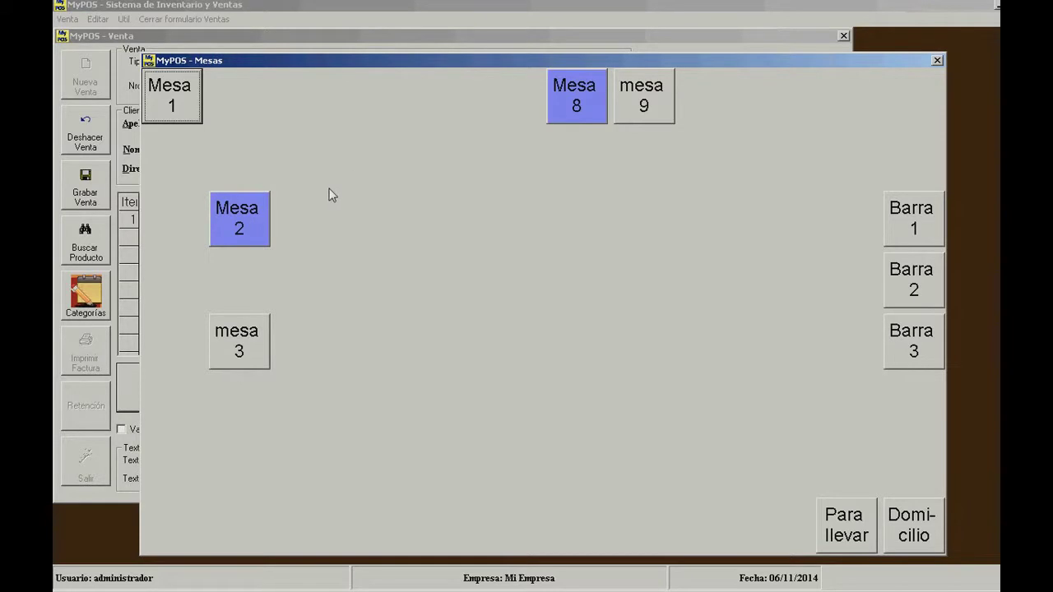
left_click(230, 341)
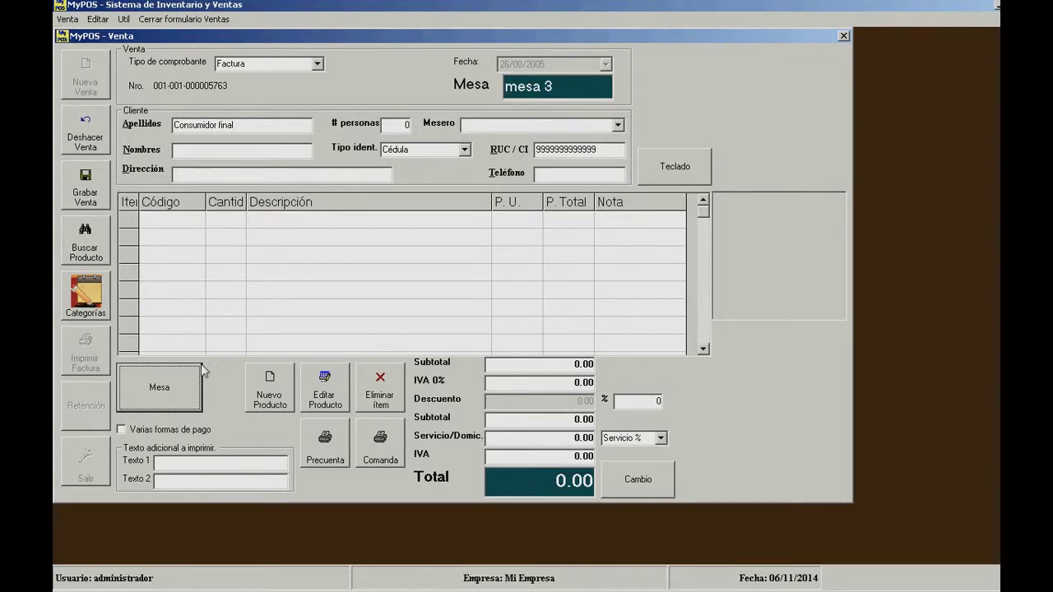
- Keeping mesa 3 selected, add Cerveza Club from a 'cerveza' product search
left_click(178, 383)
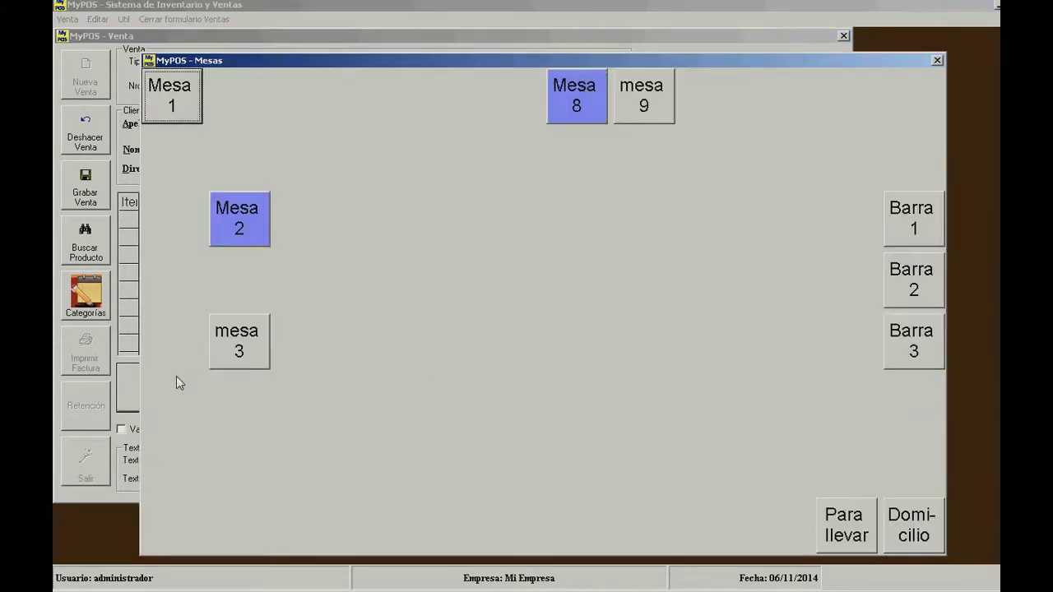
left_click(231, 364)
left_click(87, 245)
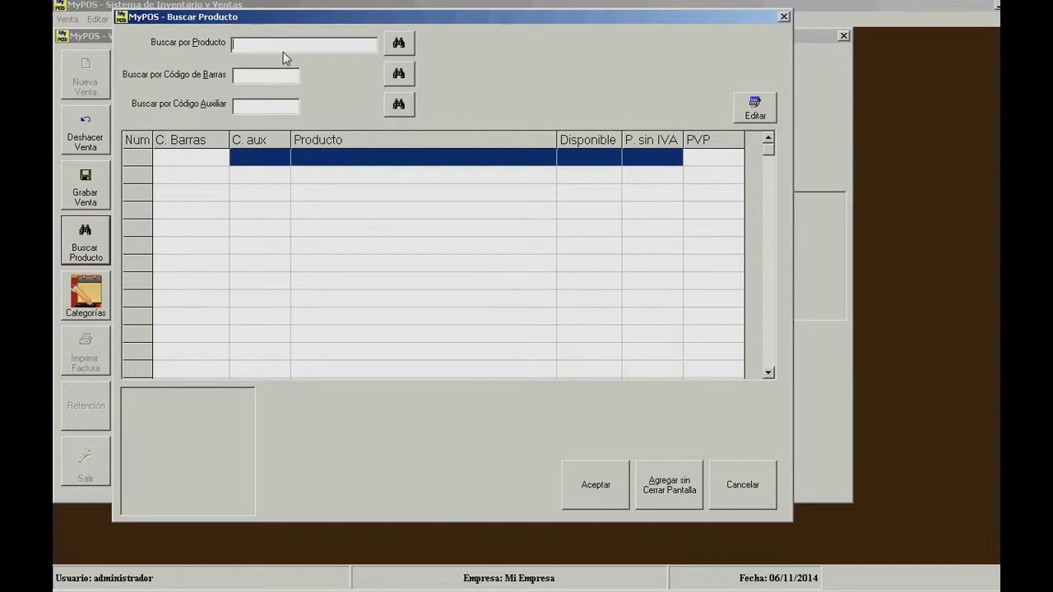
type("cerveza")
key("Return")
key("Down")
key("Down")
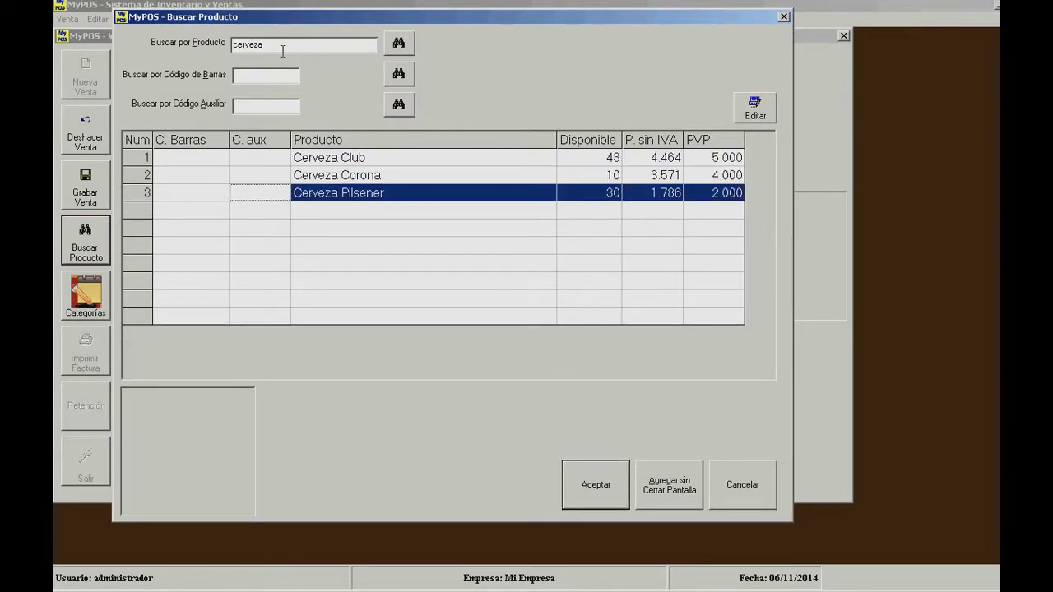
key("Up")
key("Up")
key("Return")
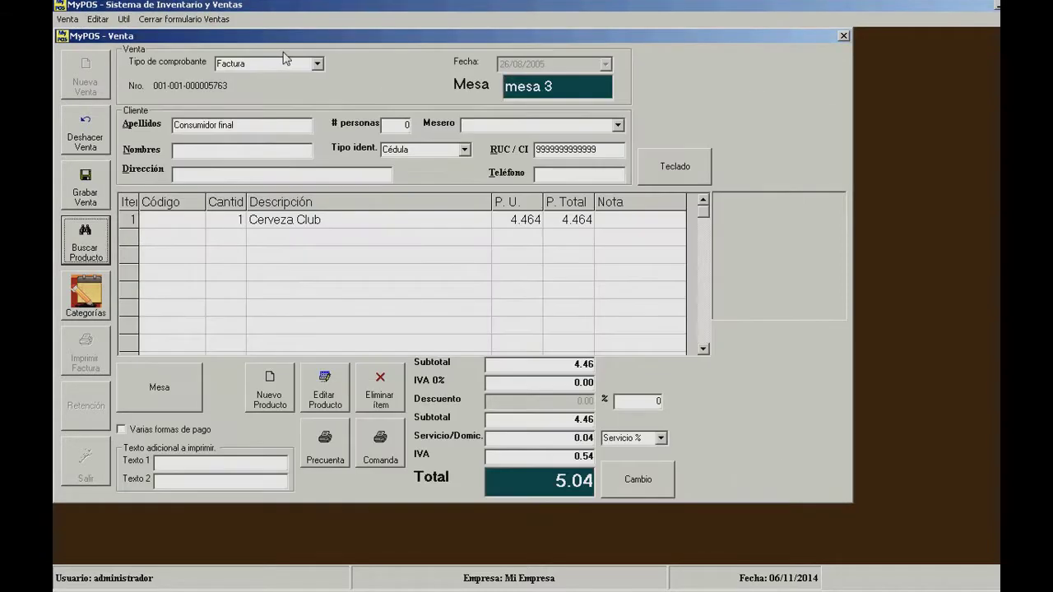
- Set the Cerveza Club quantity to 3, totalling 15.13
left_click(238, 219)
key("Return")
key("Right")
key("Right")
key("Right")
key("Up")
key("Right")
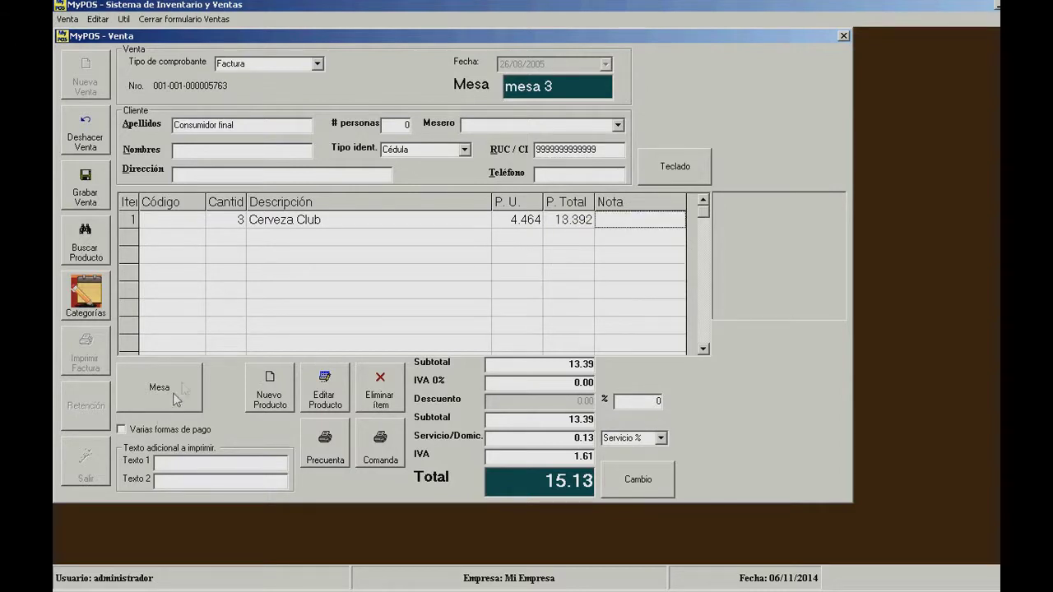
- Check the Mesas chooser, then close the sales form
left_click(182, 385)
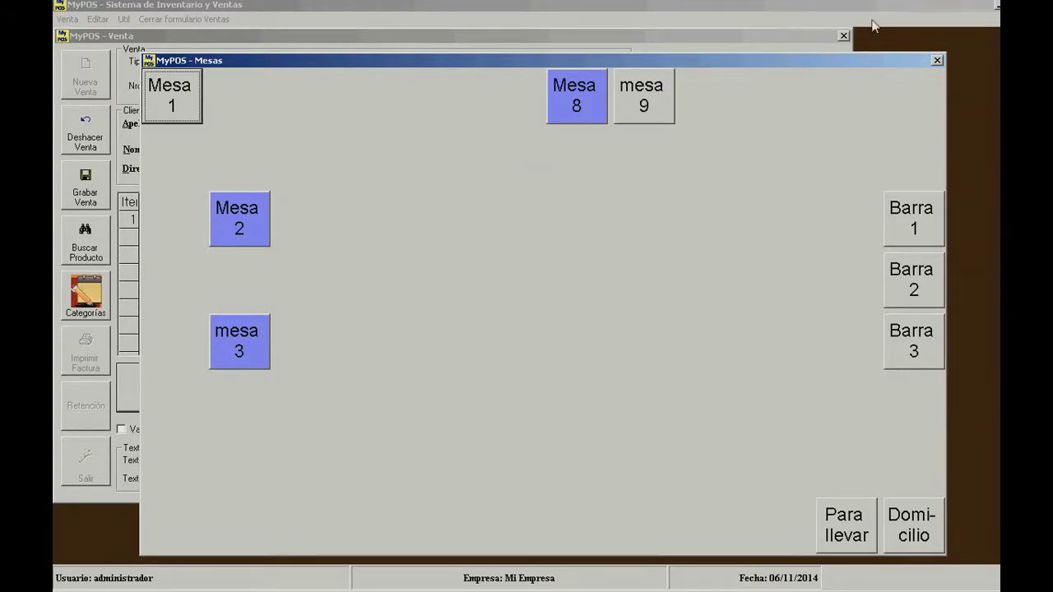
left_click(934, 57)
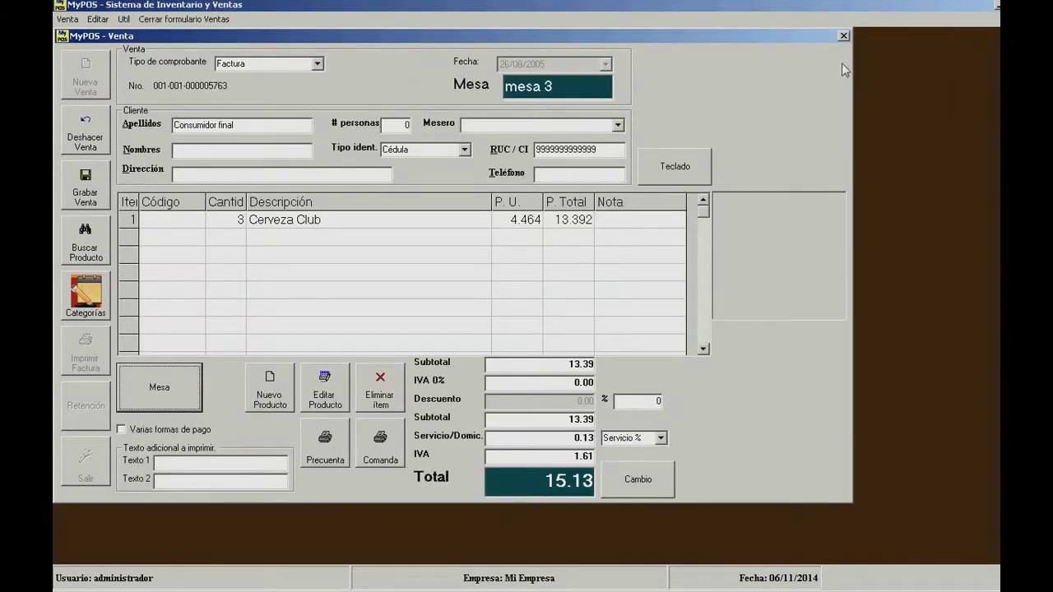
left_click(844, 36)
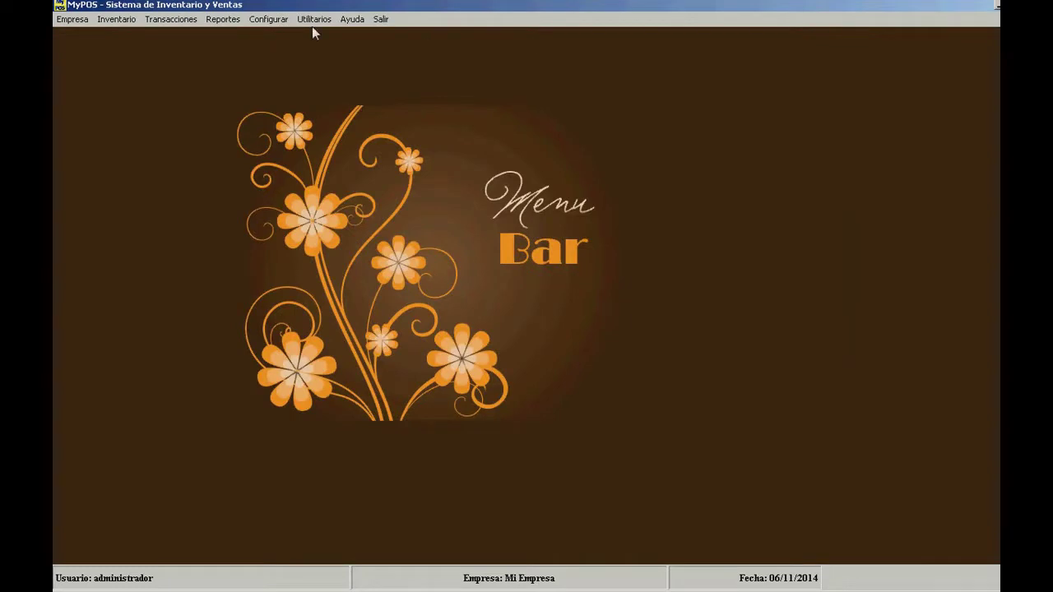
- Pick orange as the table background in Configurar > Color de las mesas
left_click(274, 20)
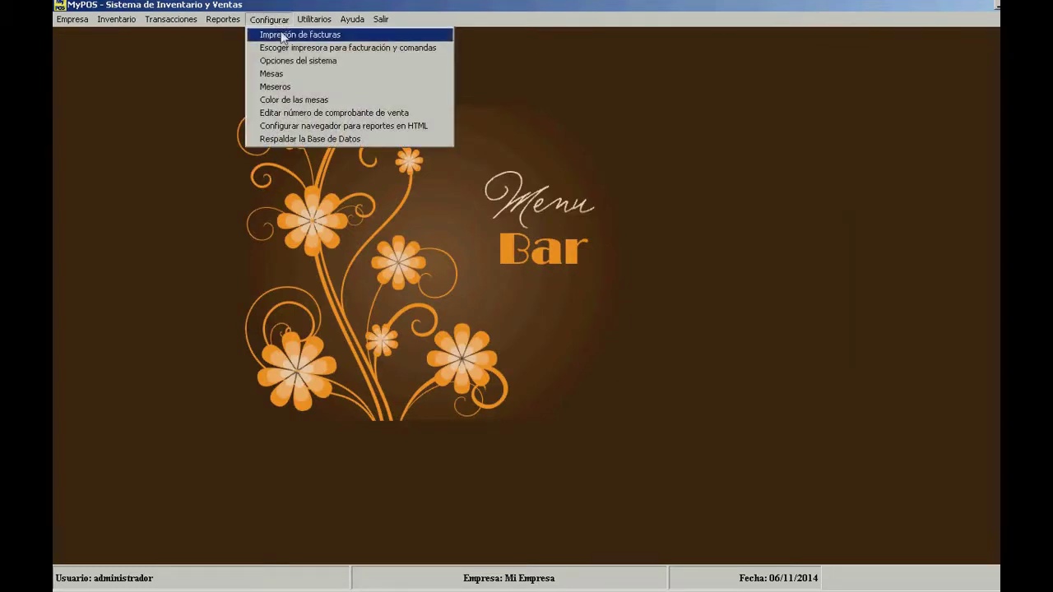
left_click(310, 101)
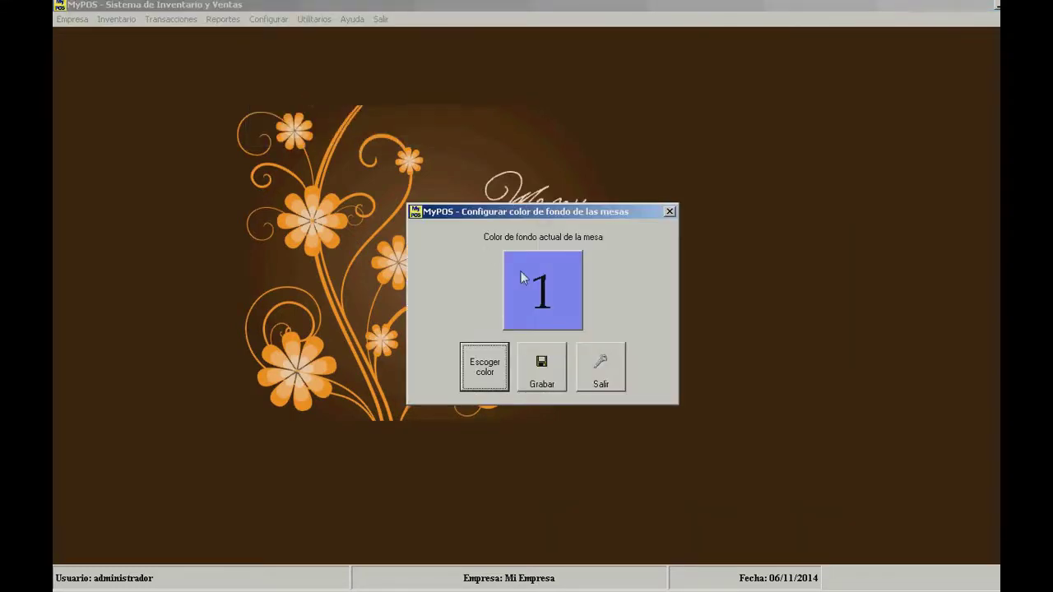
left_click(480, 374)
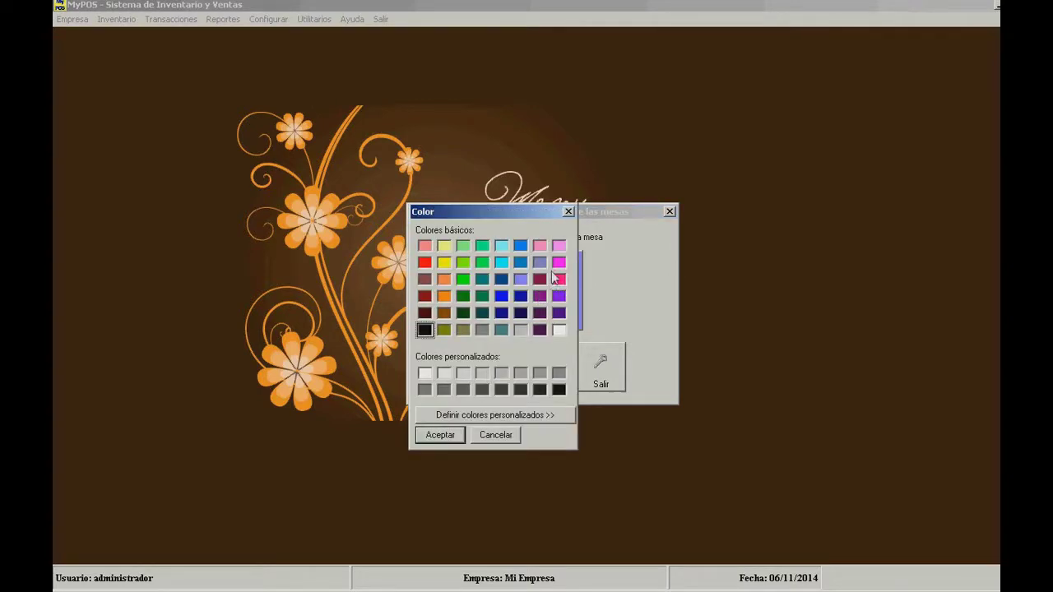
left_click(444, 295)
left_click(448, 435)
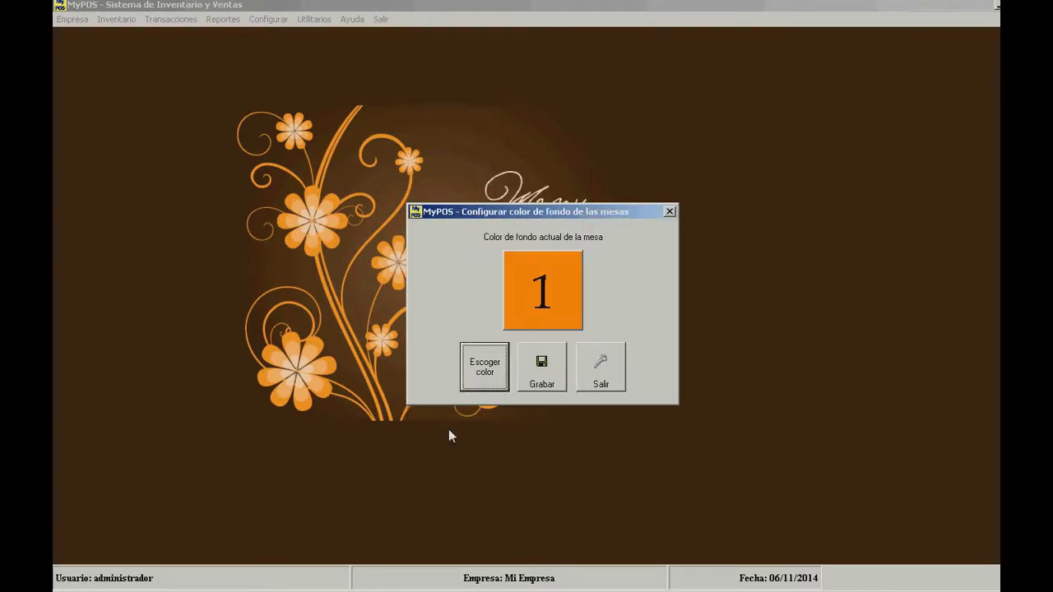
- Save the orange table colour and start a new sale from Transacciones
left_click(545, 366)
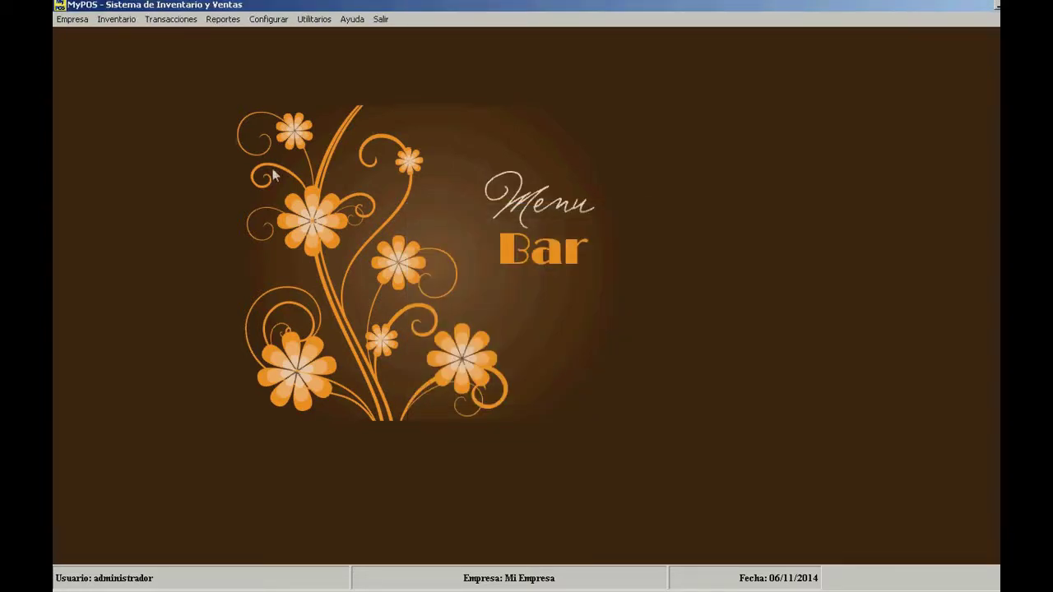
left_click(173, 19)
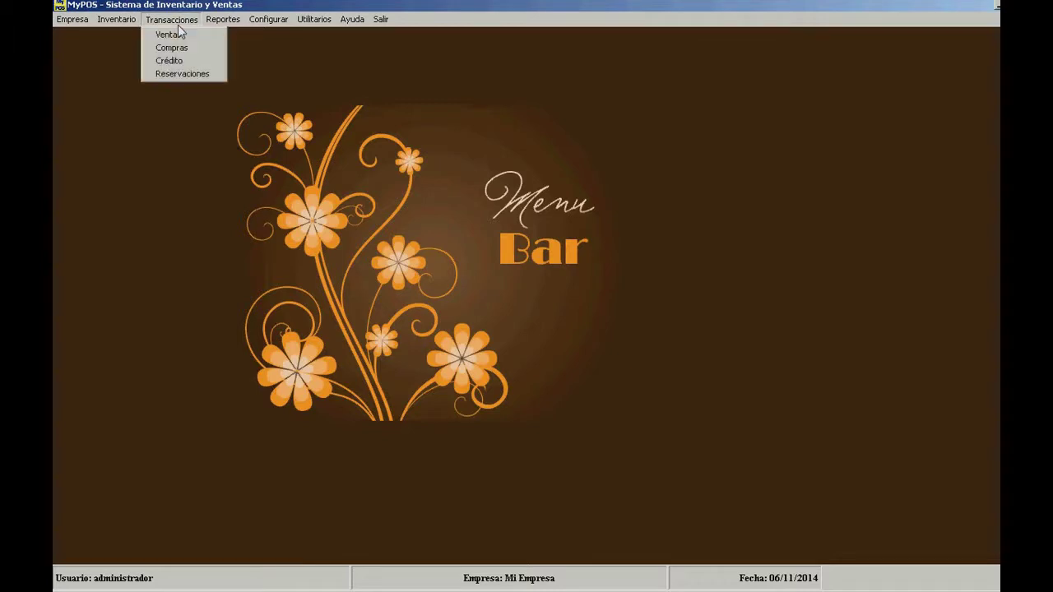
left_click(179, 34)
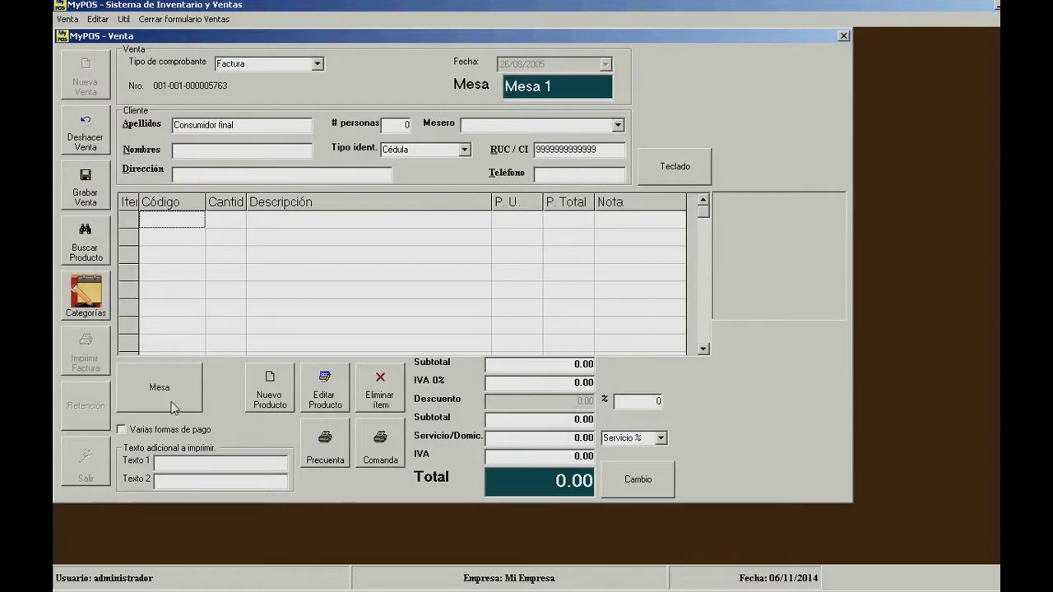
- Switch the sale to Mesa 8 and confirm occupied tables now show orange
left_click(188, 374)
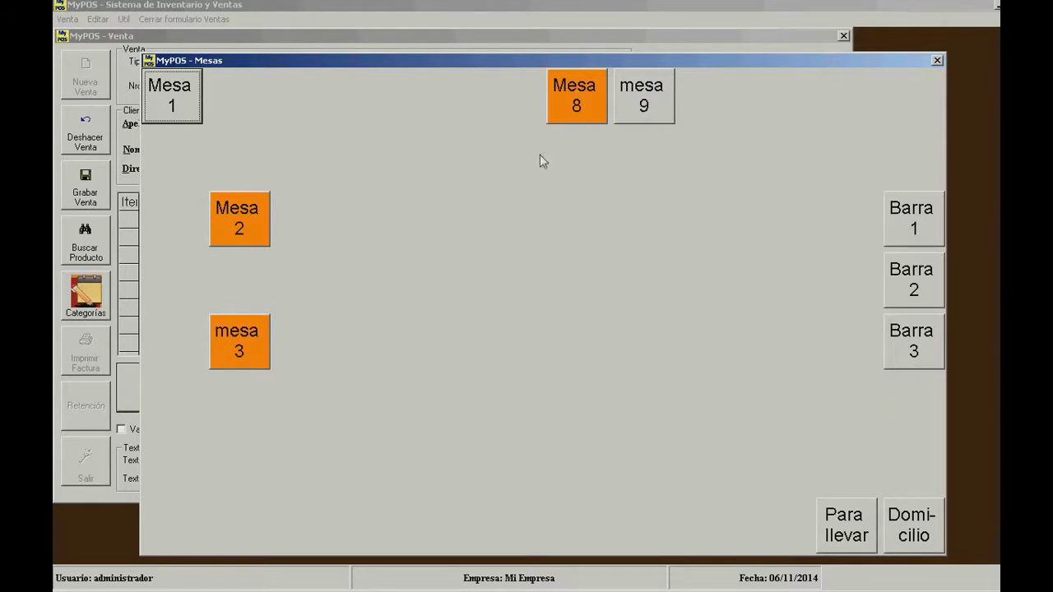
left_click(570, 113)
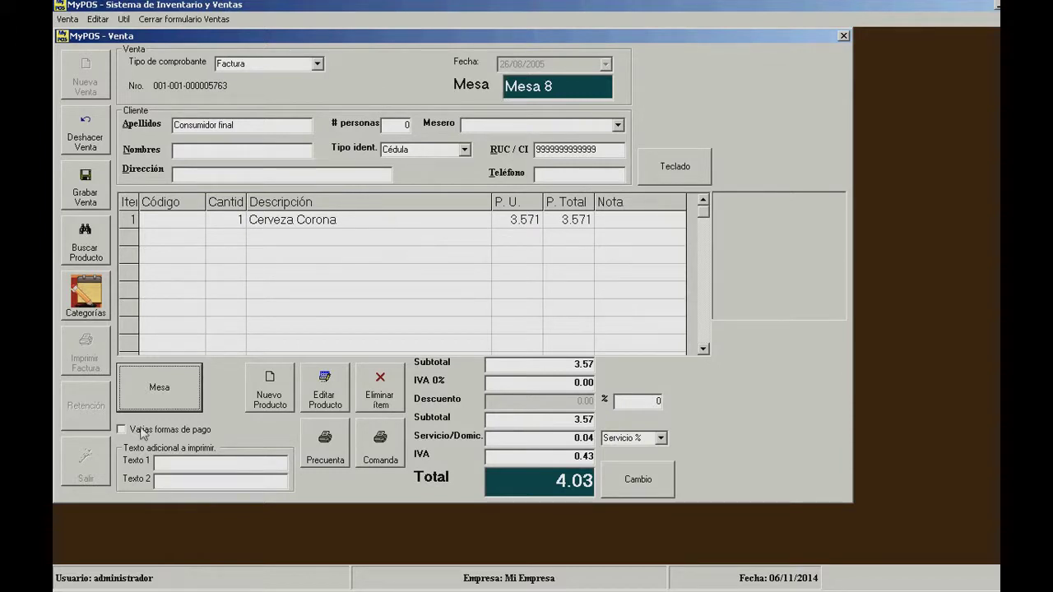
left_click(159, 388)
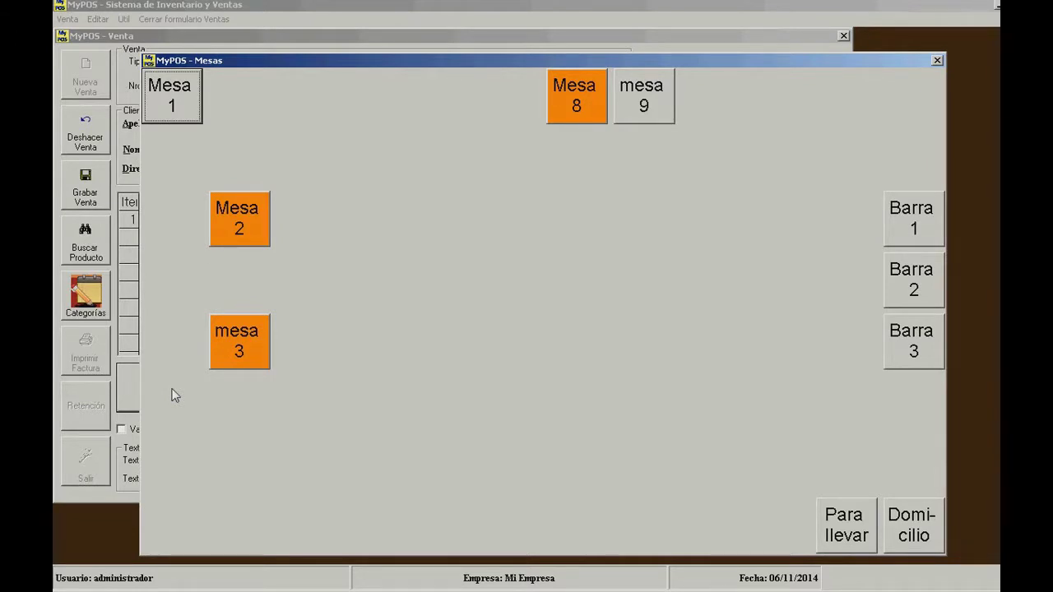
left_click(938, 62)
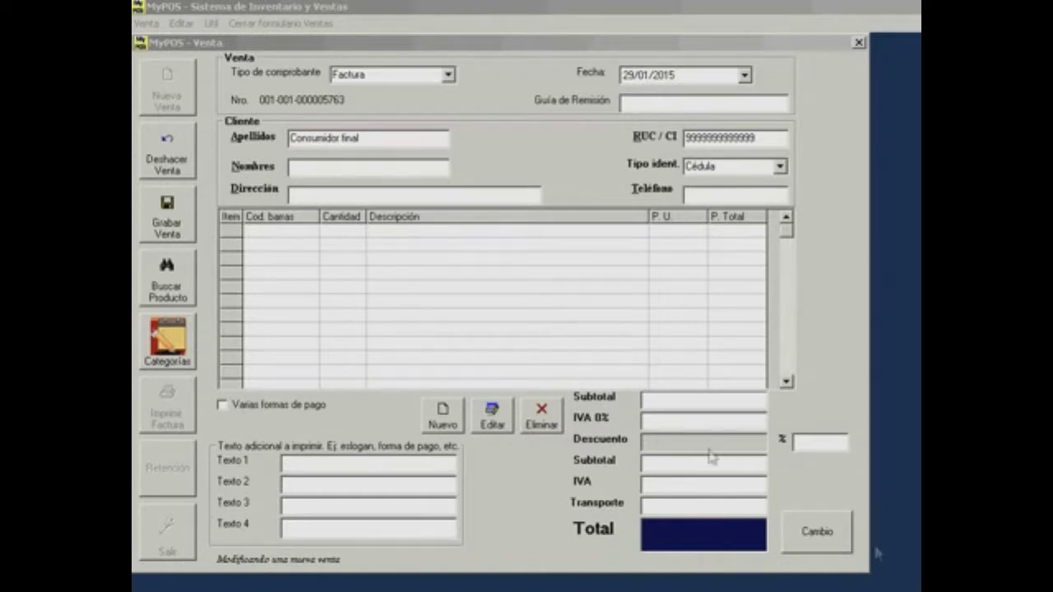
- Add Pantalon de hombre talla 32/30 via a 'pantalon' search, totalling 78.40, and edit its unit price
left_click(165, 278)
type("pantalon")
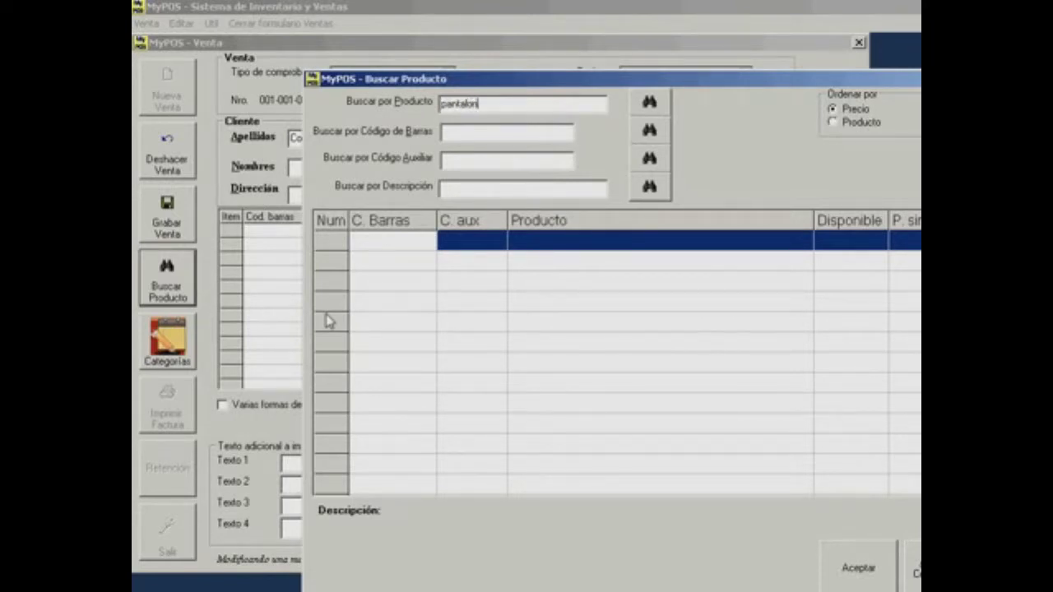
key("Return")
key("Return")
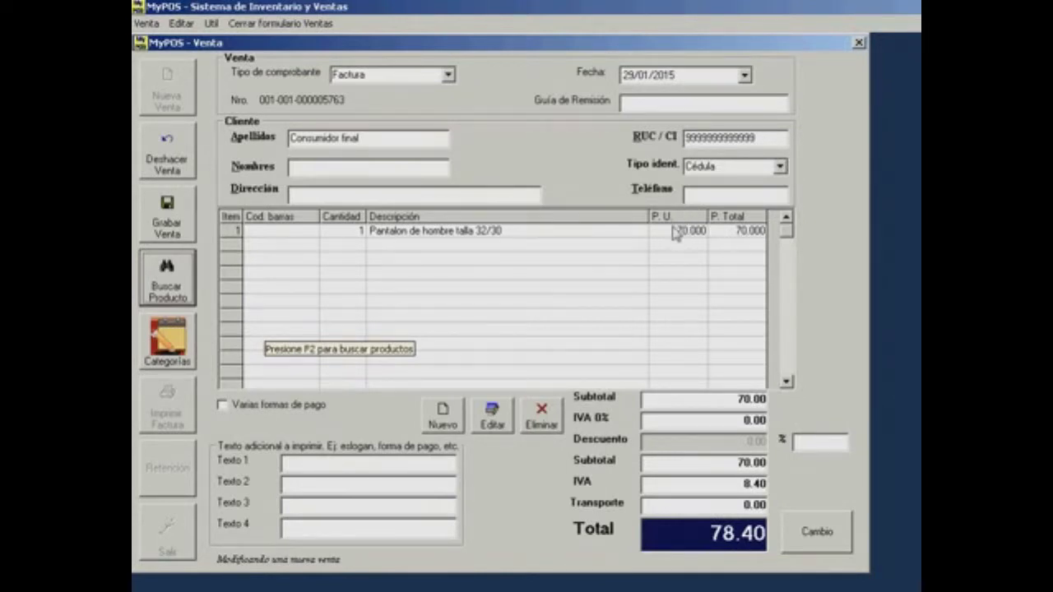
left_click(671, 238)
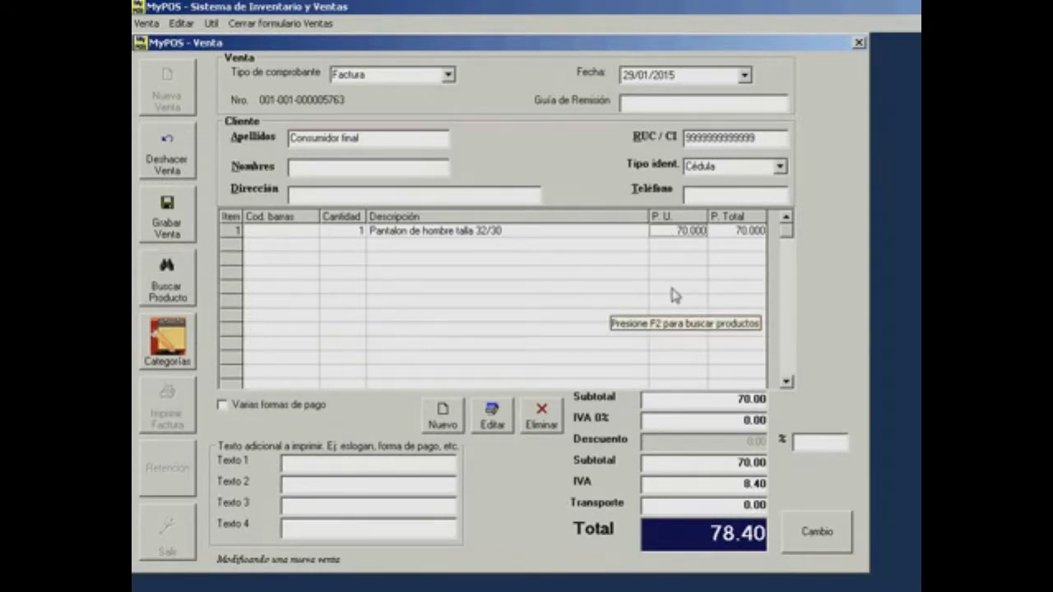
type("65")
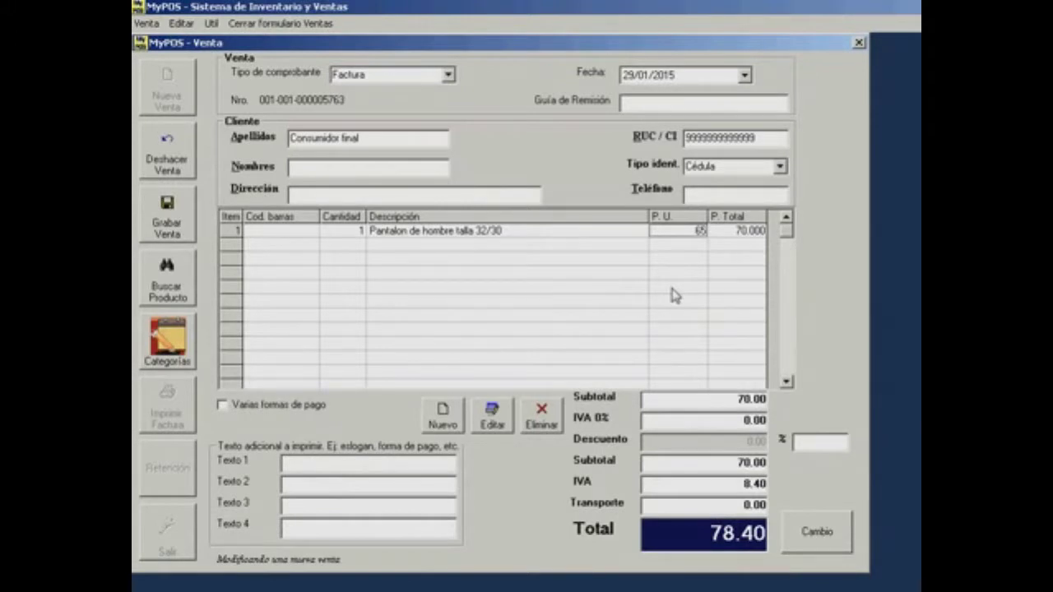
key("Return")
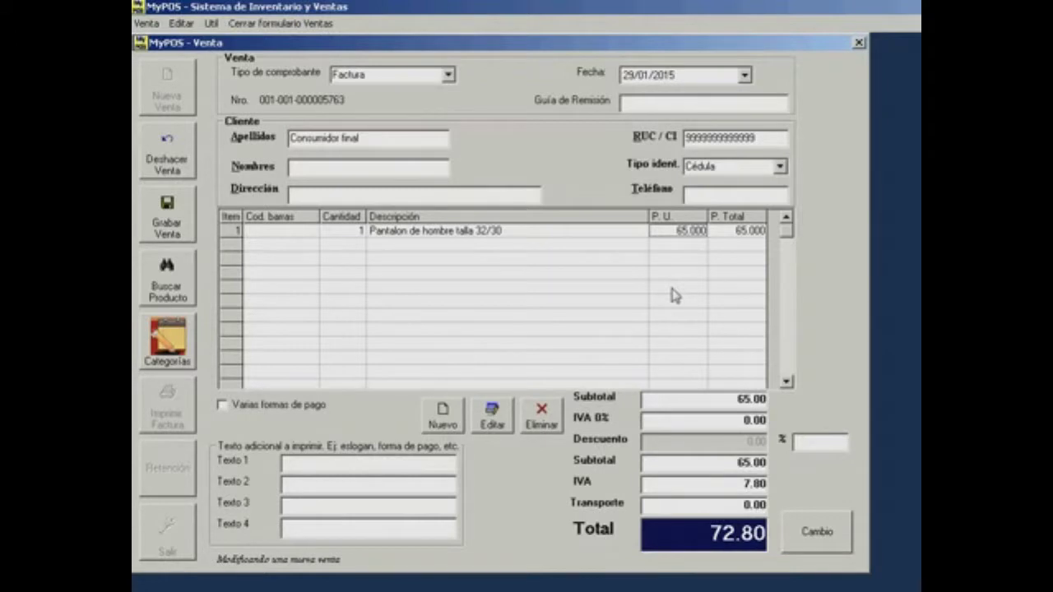
left_click(730, 398)
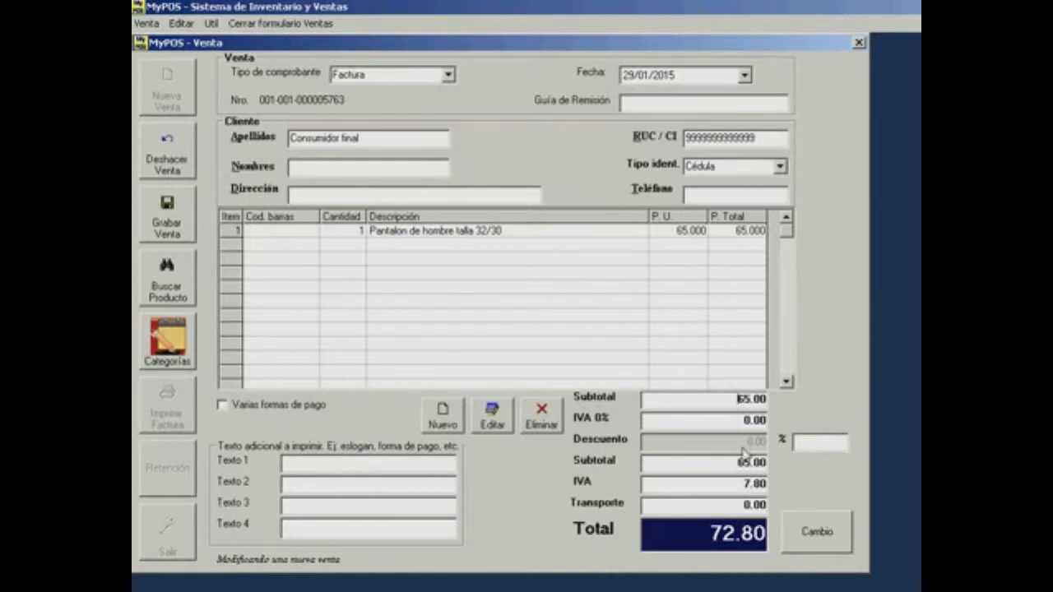
left_click(735, 483)
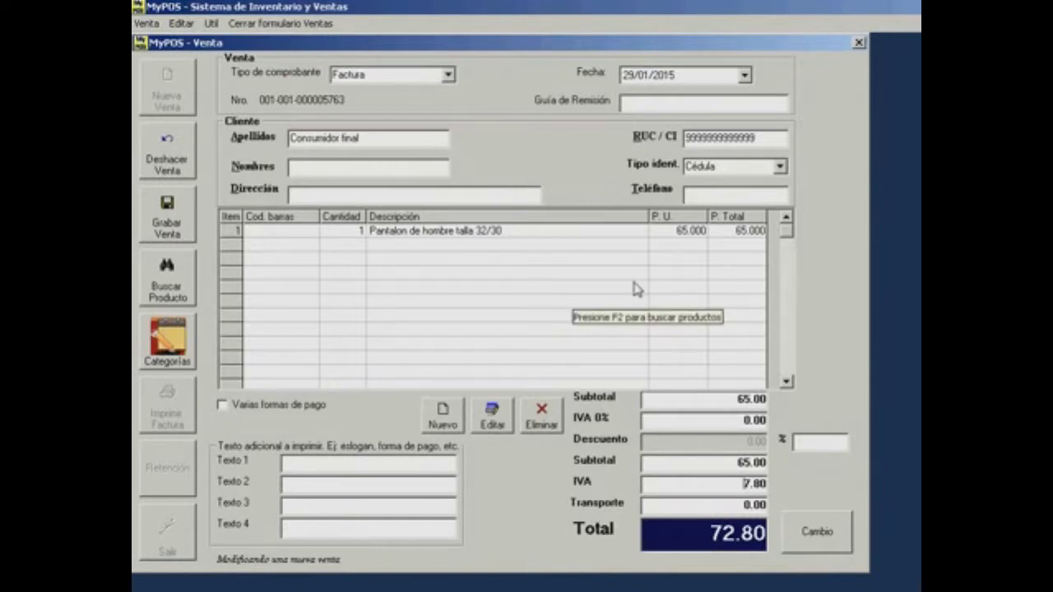
left_click(679, 232)
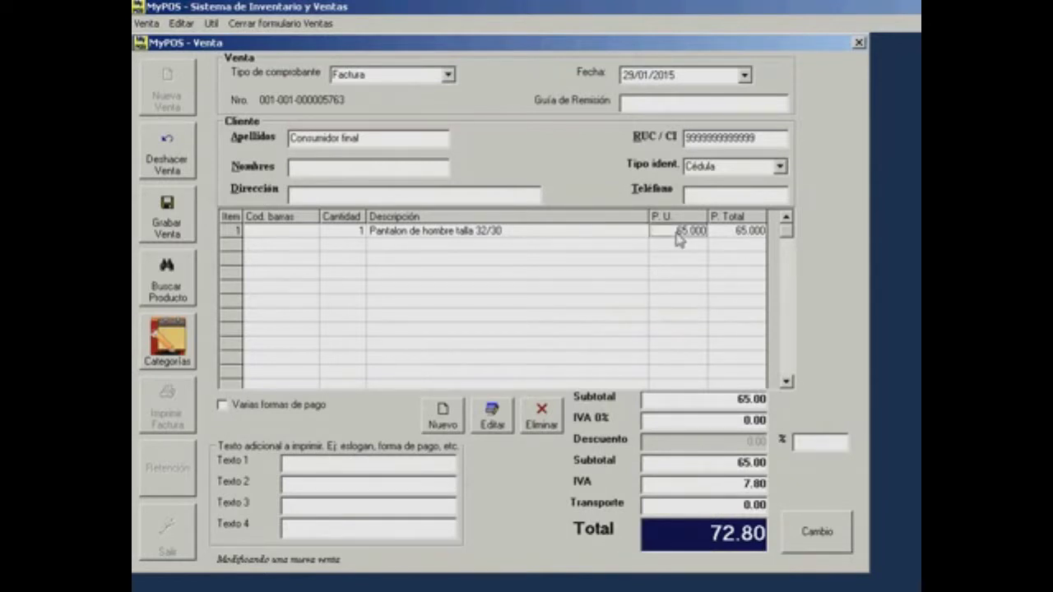
key("BackSpace")
type("70")
key("Return")
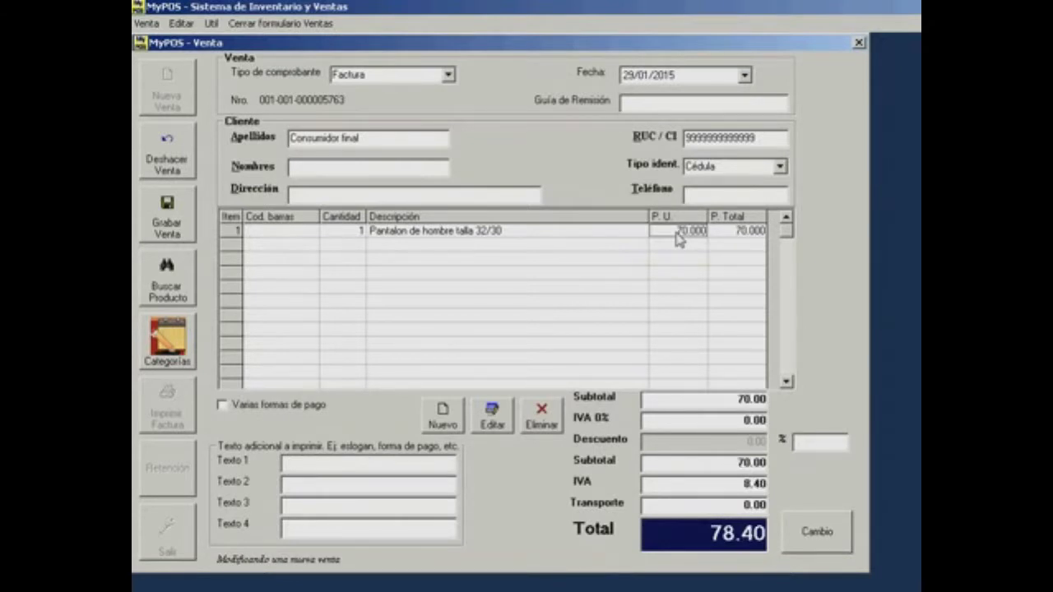
- Apply a 5% discount, then delete it so Descuento is 0.00 and the total 78.40
left_click(820, 445)
key("Return")
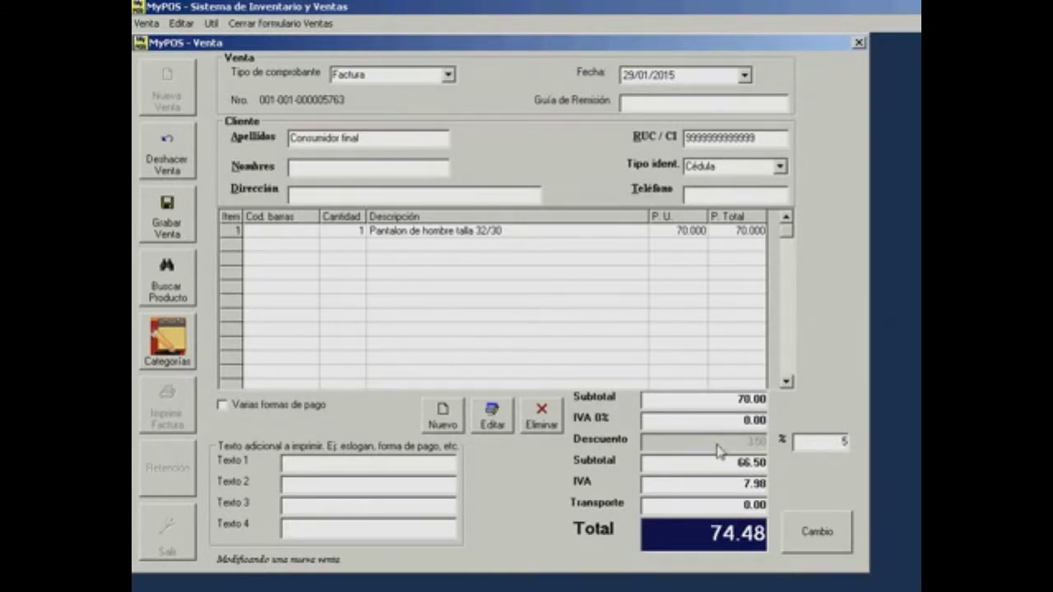
left_click(724, 458)
left_click(820, 446)
key("BackSpace")
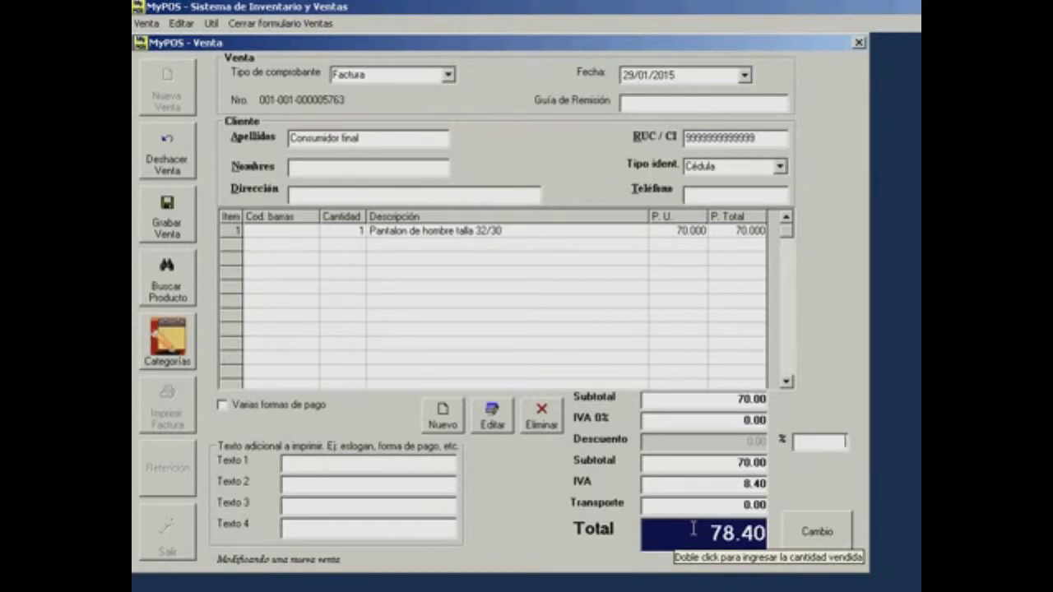
- Set the amount charged to 75.00, giving a 4.337% discount, and close the sale form
double_click(694, 529)
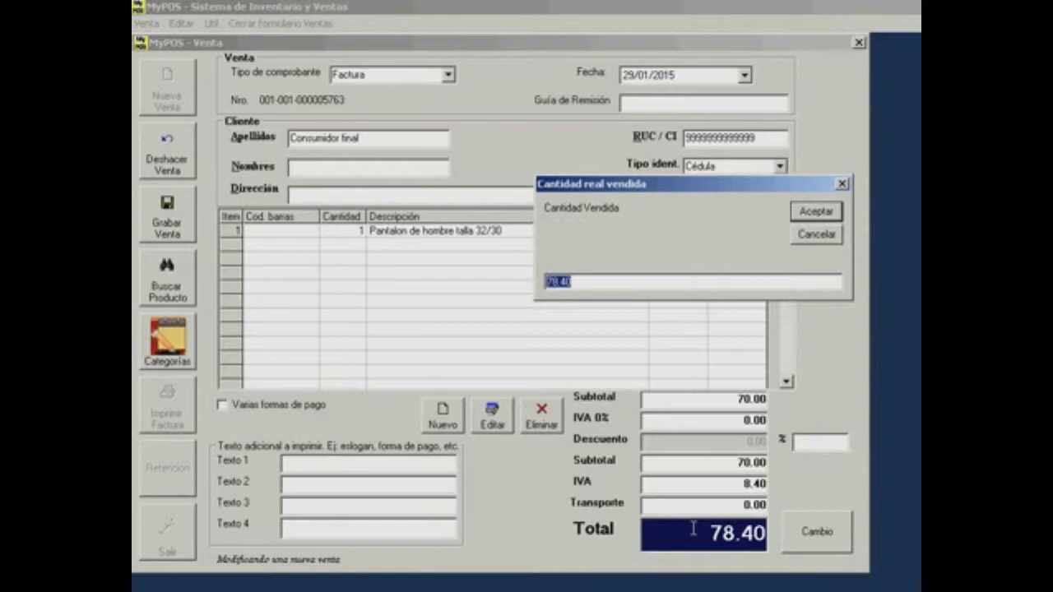
type("75")
key("Return")
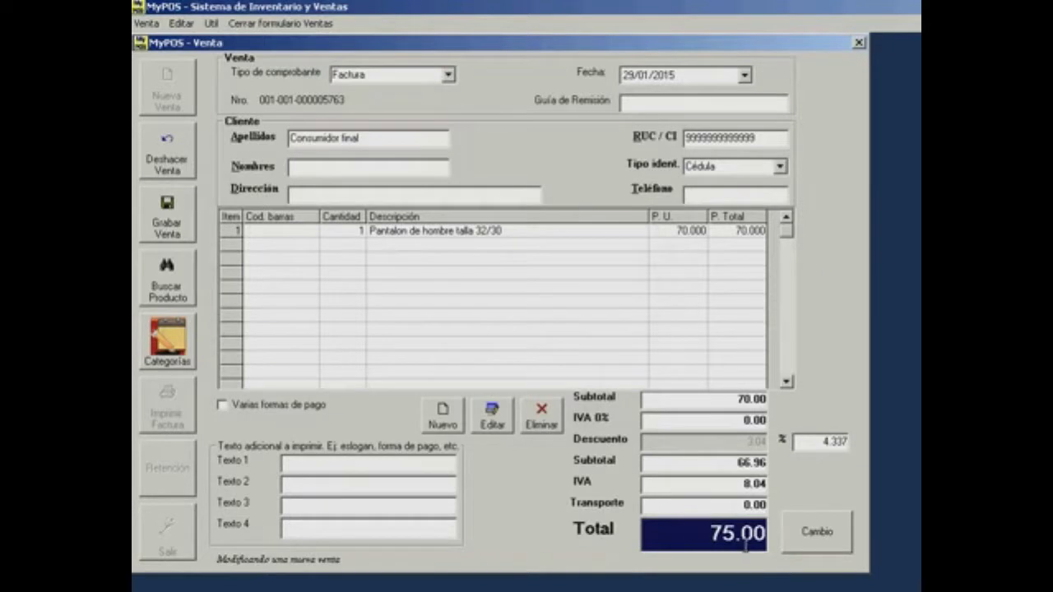
left_click_drag(811, 443, 856, 437)
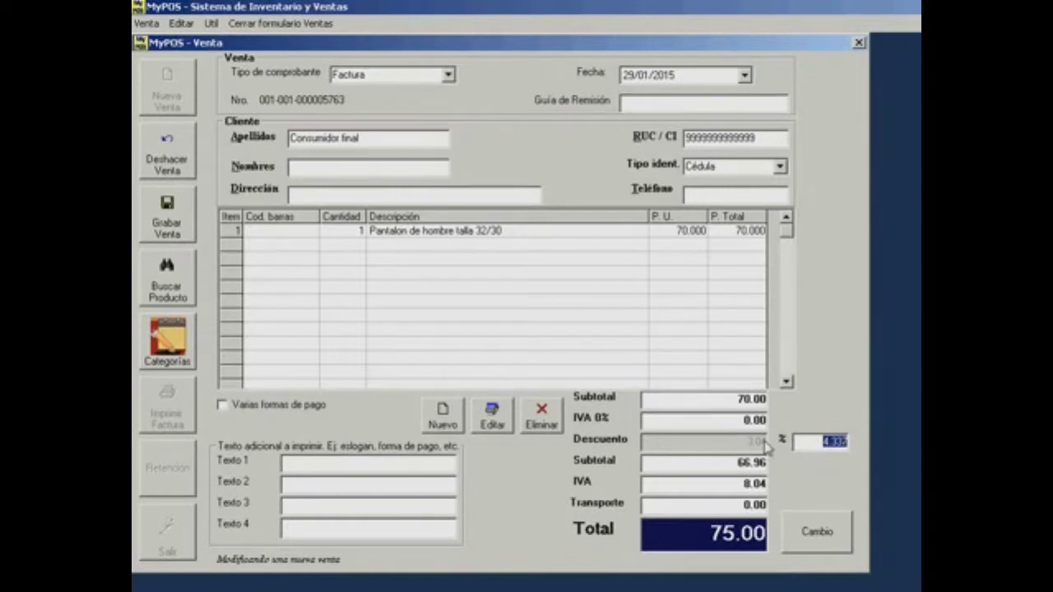
left_click(727, 468)
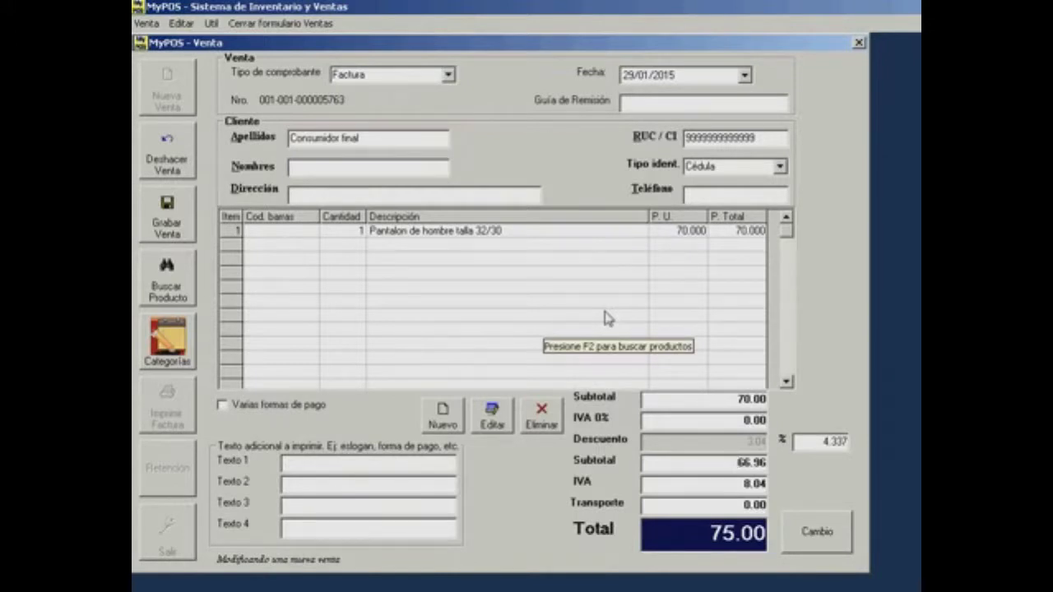
left_click(568, 288)
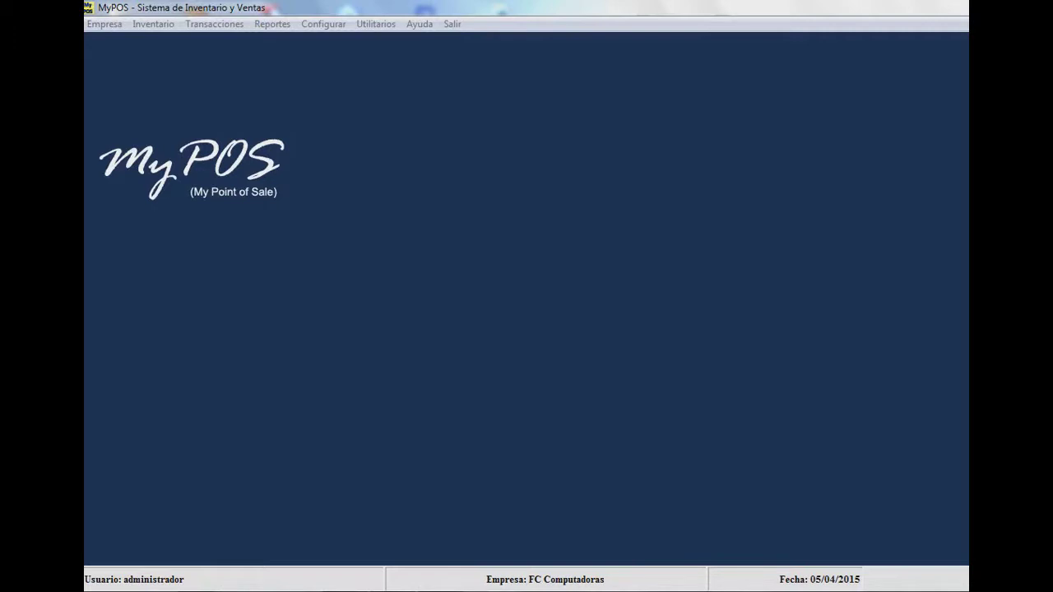
- Show the withholding codes table (303 to 323K) from Configurar > Configurar códigos de retenciones
left_click(323, 25)
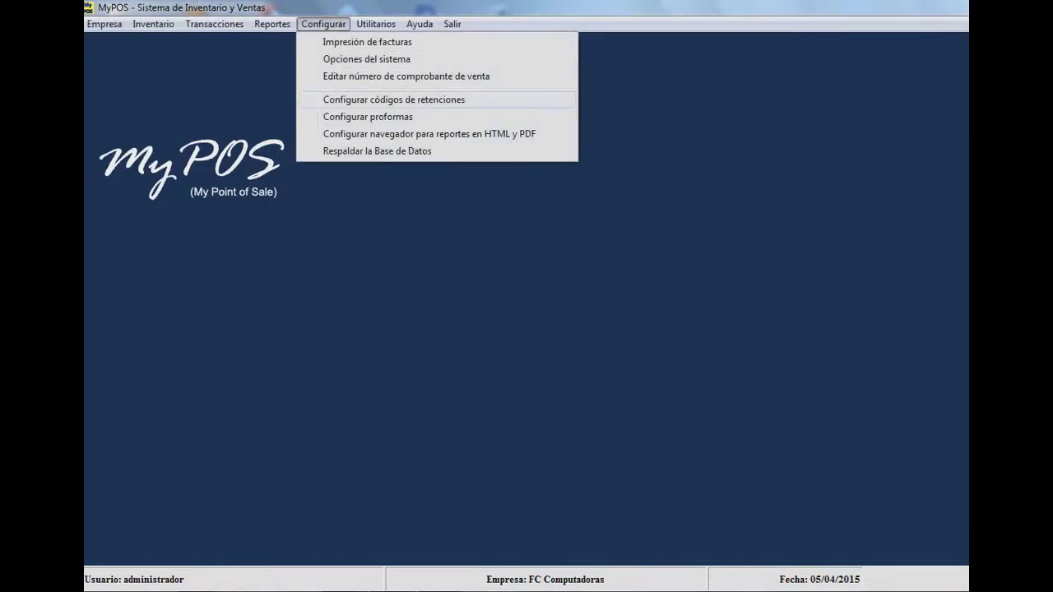
left_click(394, 99)
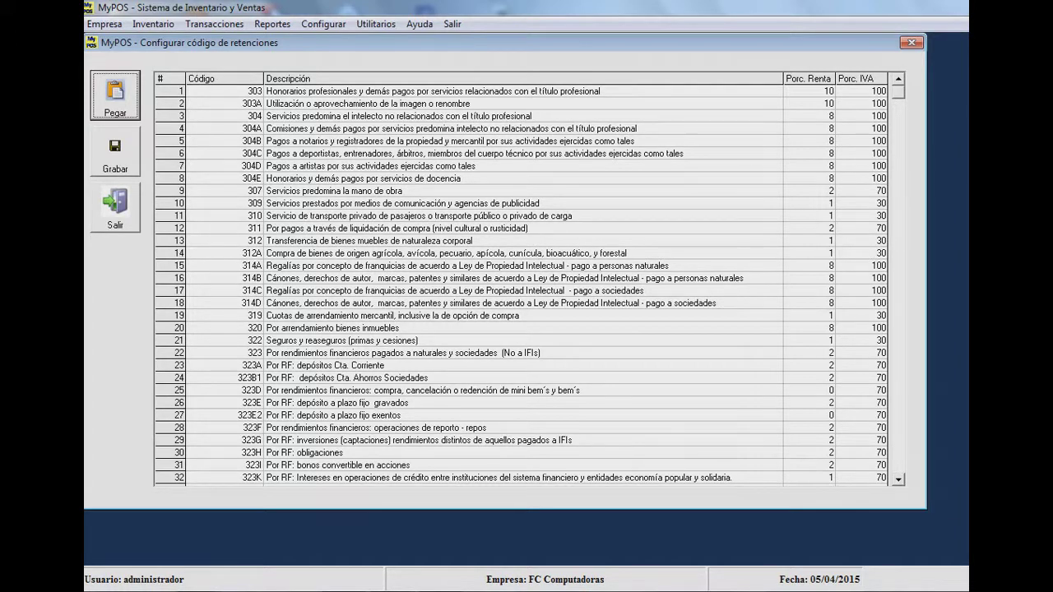
left_click(224, 79)
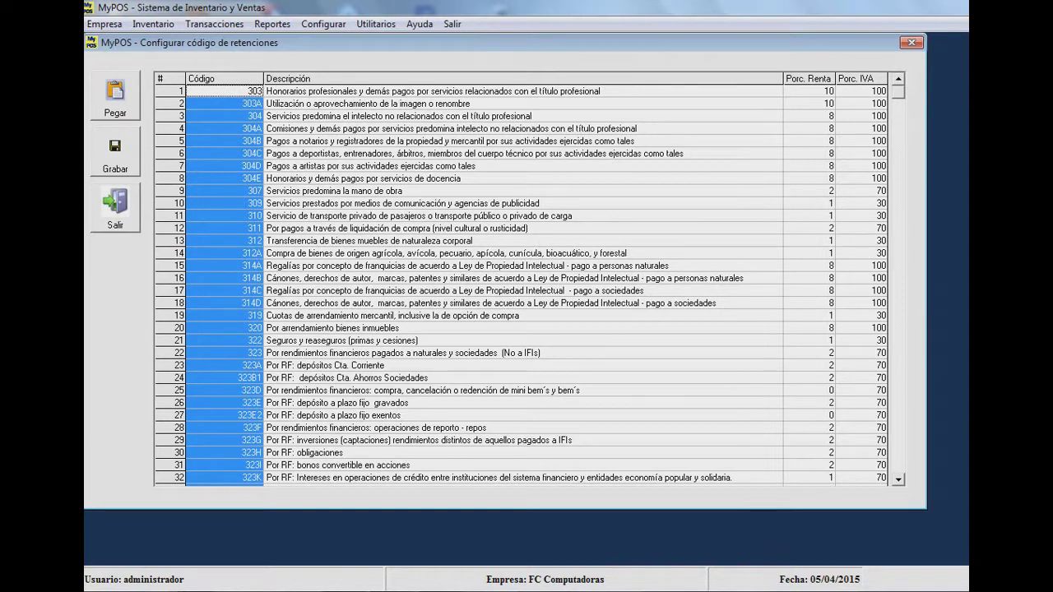
left_click(370, 79)
left_click(809, 79)
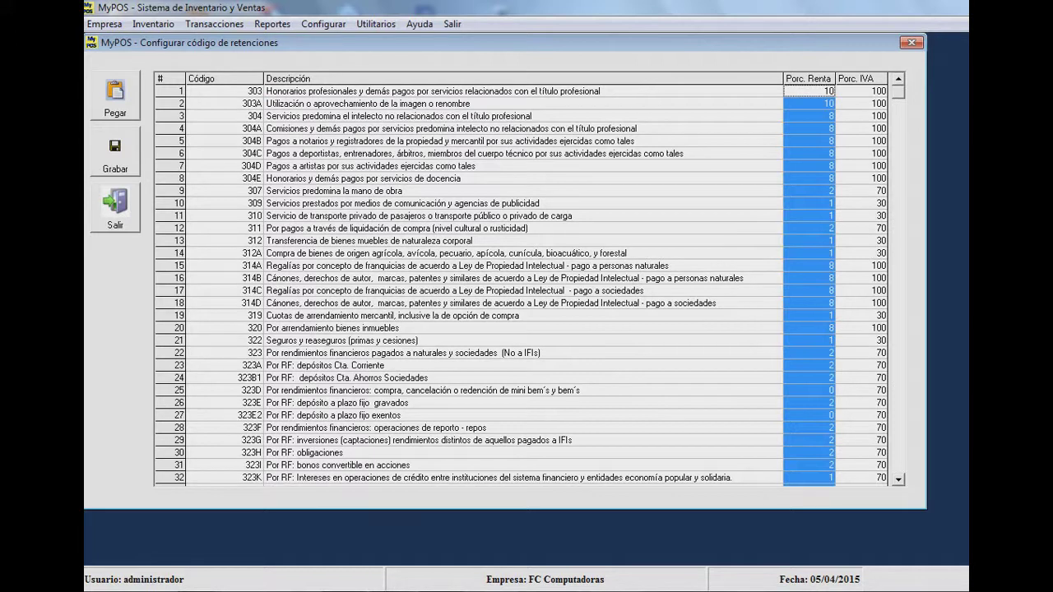
left_click(856, 79)
left_click(494, 241)
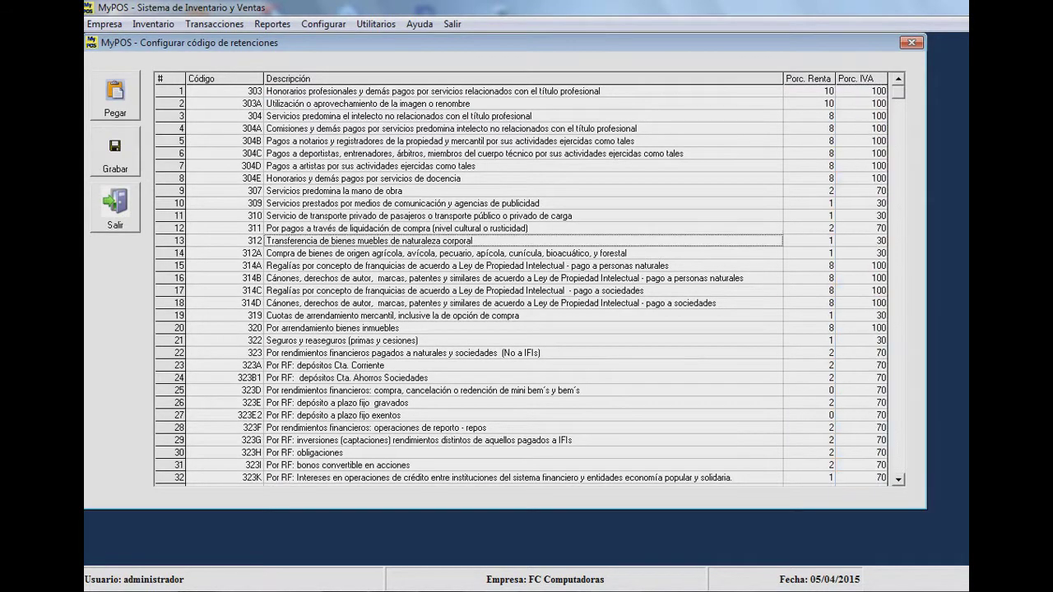
key("Down")
key("Down")
key("Down")
key("Down")
key("Down")
key("Down")
key("Down")
key("Down")
key("Down")
key("Down")
key("Down")
key("Down")
key("Down")
key("Down")
key("Down")
key("Down")
key("Down")
key("Down")
key("Down")
key("Down")
key("Page_Down")
key("Up")
key("Up")
key("Up")
key("Up")
key("Up")
key("Up")
key("Up")
key("Up")
key("Up")
key("Up")
key("Up")
key("Up")
key("Up")
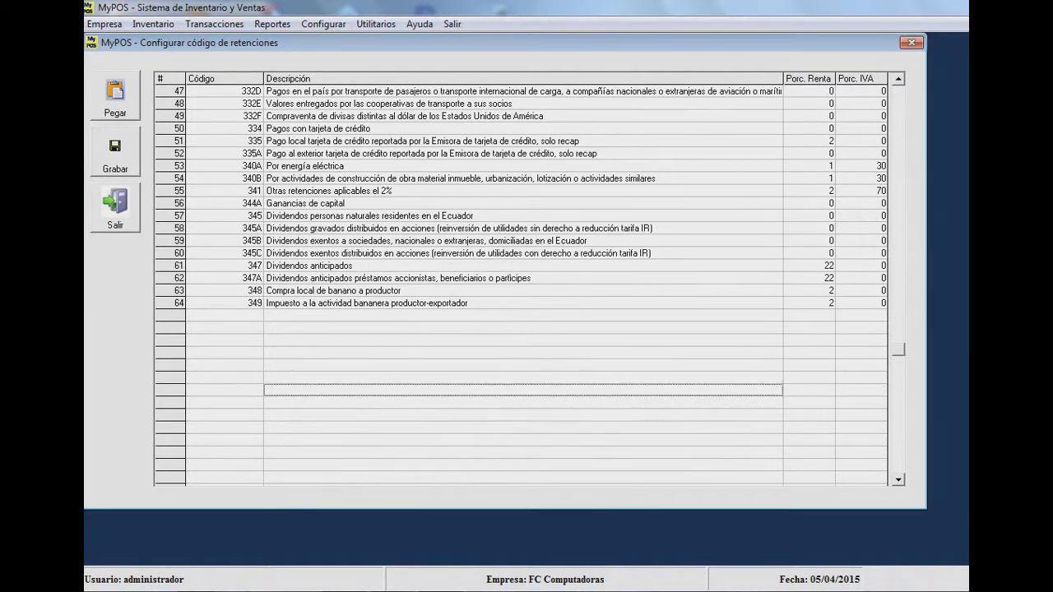
key("Left")
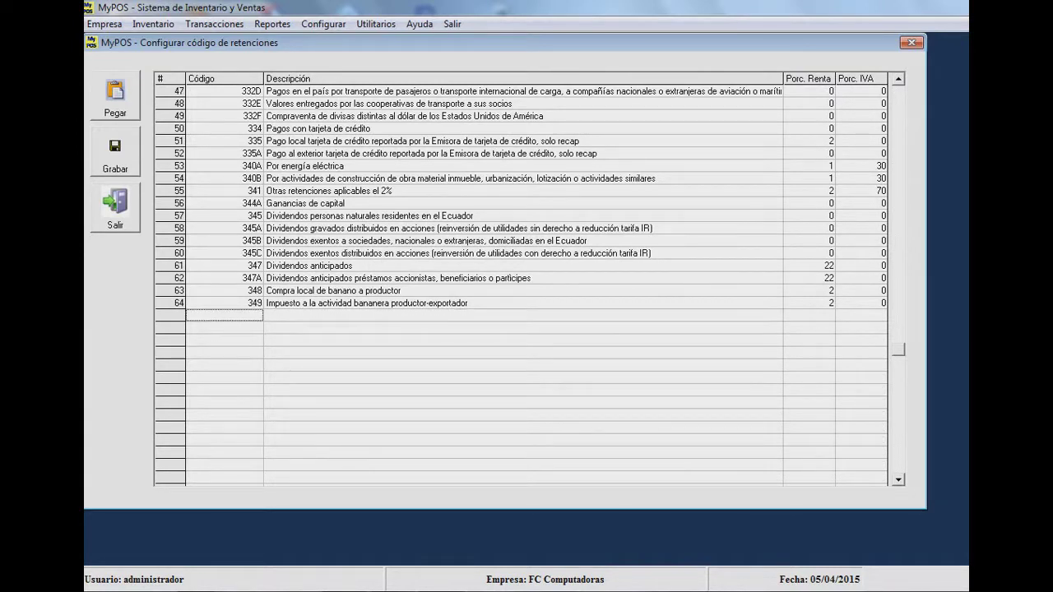
key("Right")
key("Right")
key("Right")
key("Left")
key("Left")
key("Up")
key("Up")
key("Up")
key("Up")
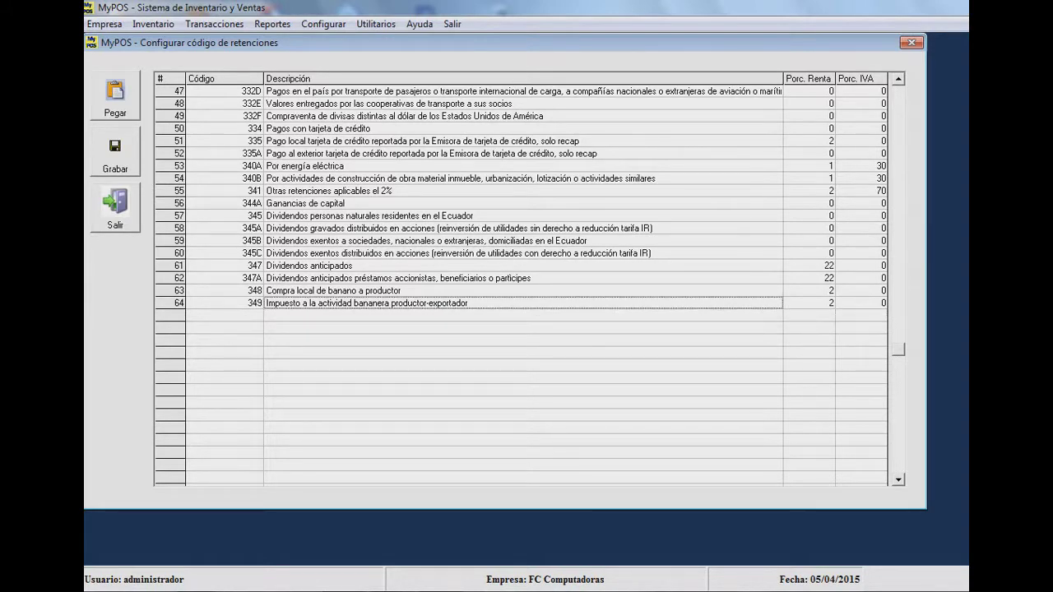
key("Up")
key("Up")
key("Up")
key("Up")
key("Up")
key("Up")
key("Up")
key("Up")
key("Up")
key("Up")
key("Up")
key("Up")
key("Up")
key("Up")
key("Up")
key("Up")
key("Up")
key("Up")
key("Up")
key("Up")
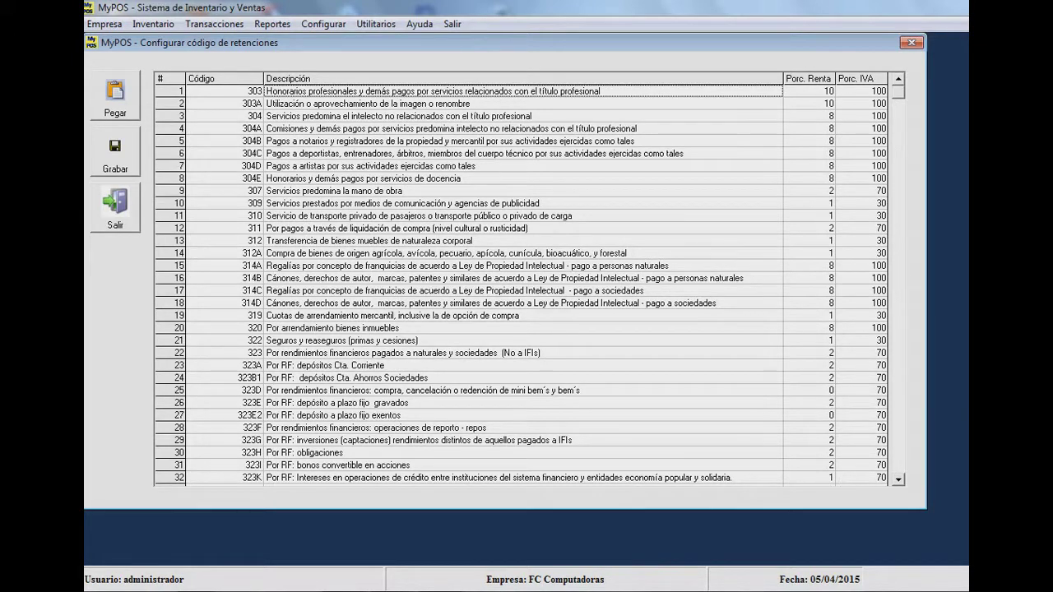
- Close the withholding codes, re-save the company details, and start new purchase Compra #133
left_click(115, 207)
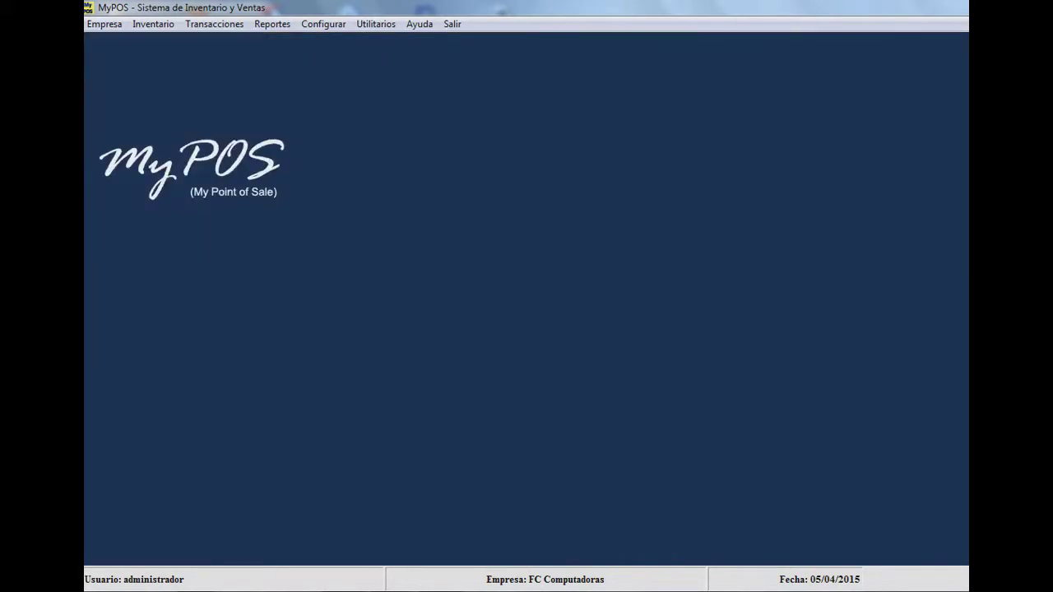
left_click(105, 24)
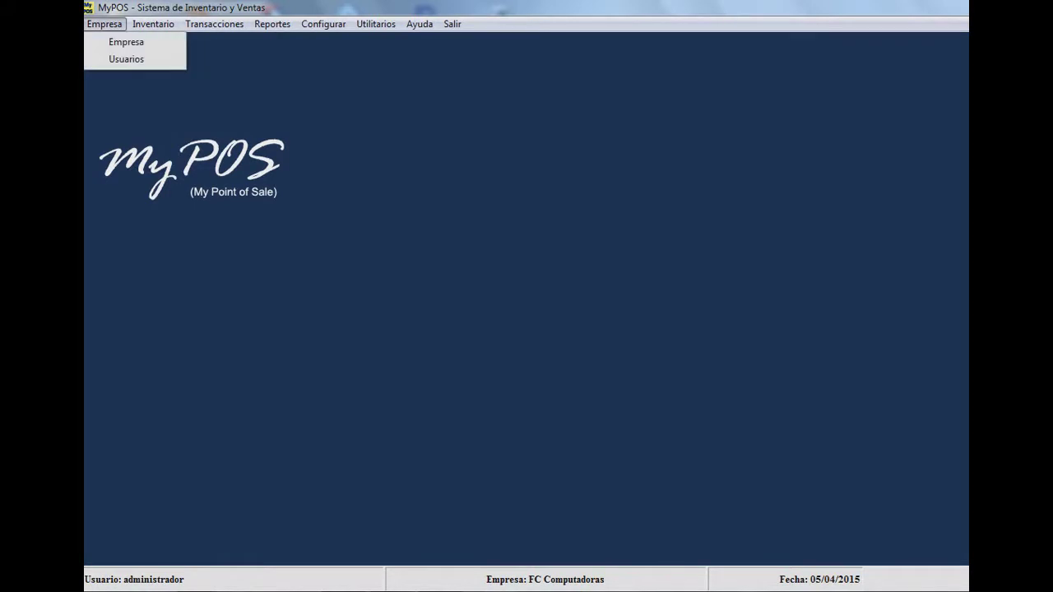
left_click(126, 42)
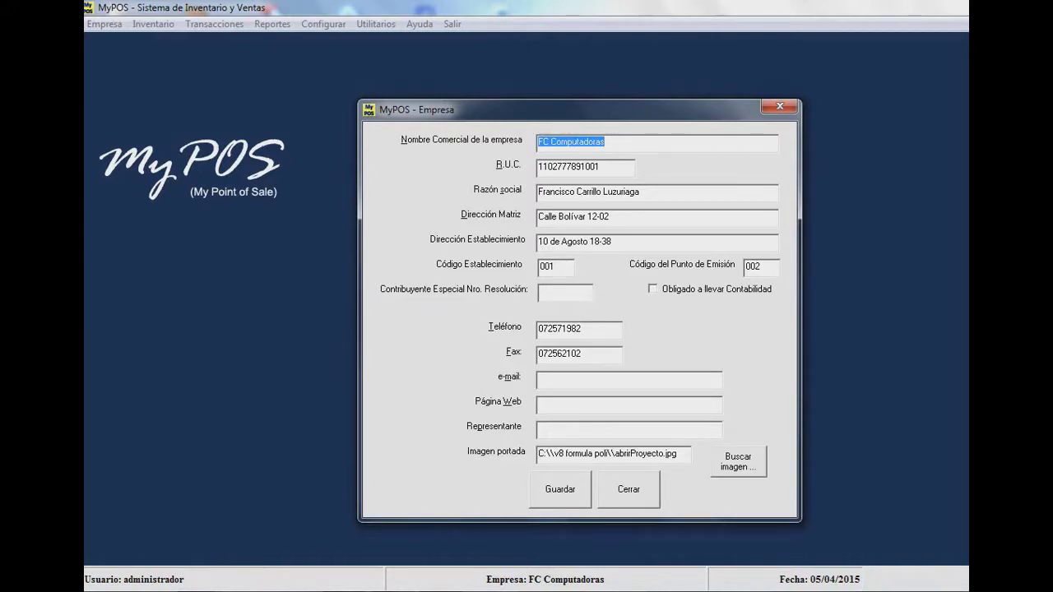
left_click(560, 489)
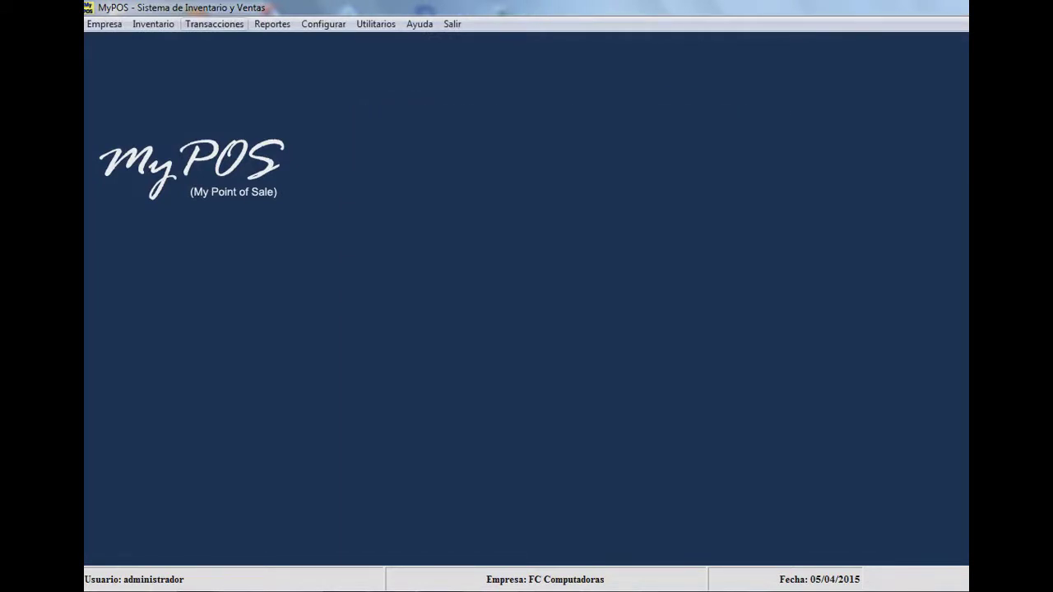
left_click(214, 24)
left_click(226, 59)
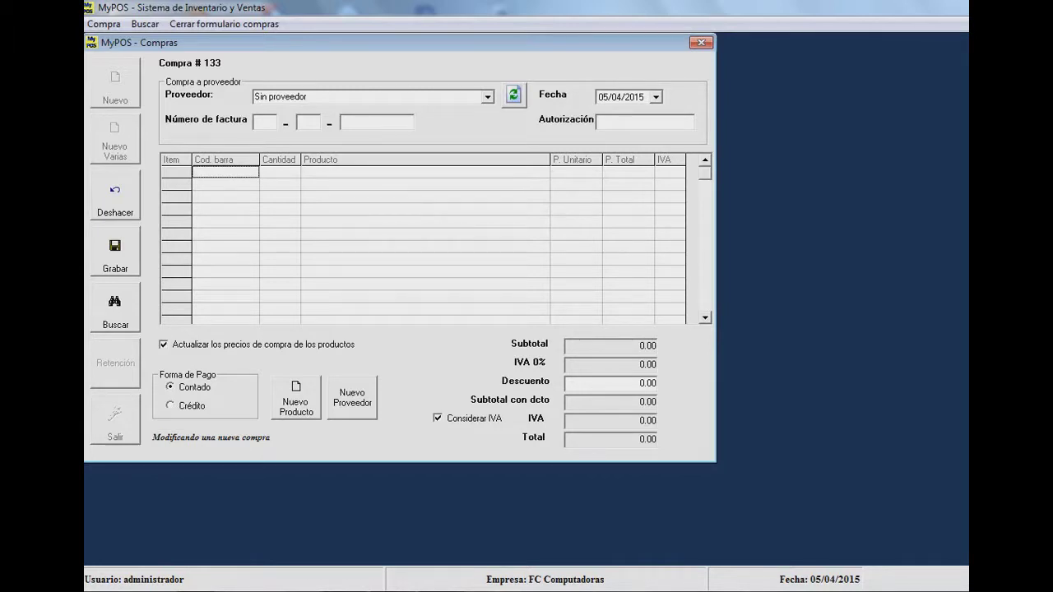
- Choose La competencia as the supplier and enter the supplier's invoice number
left_click(487, 97)
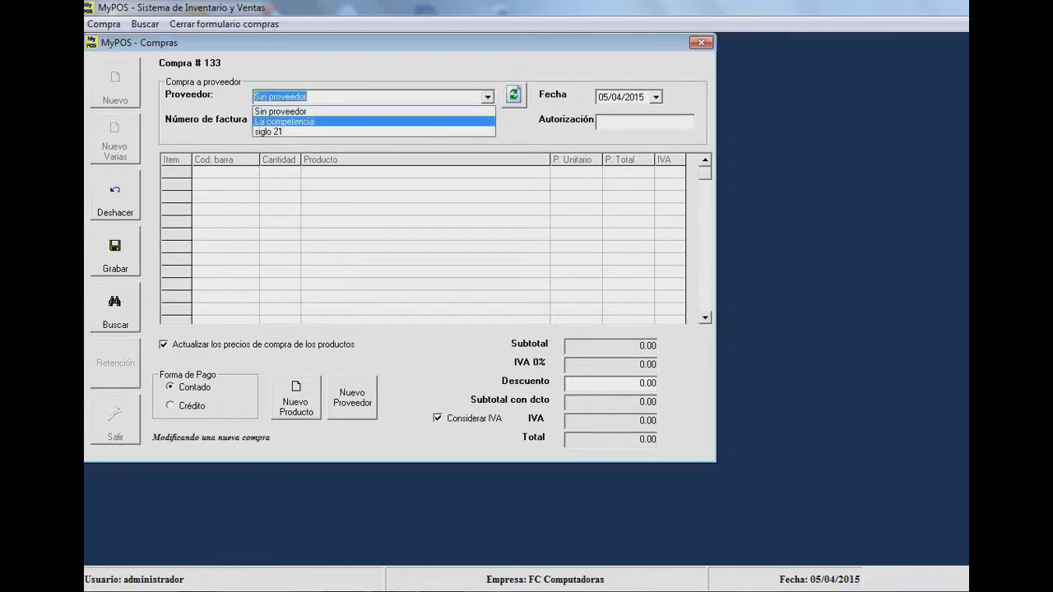
key("Return")
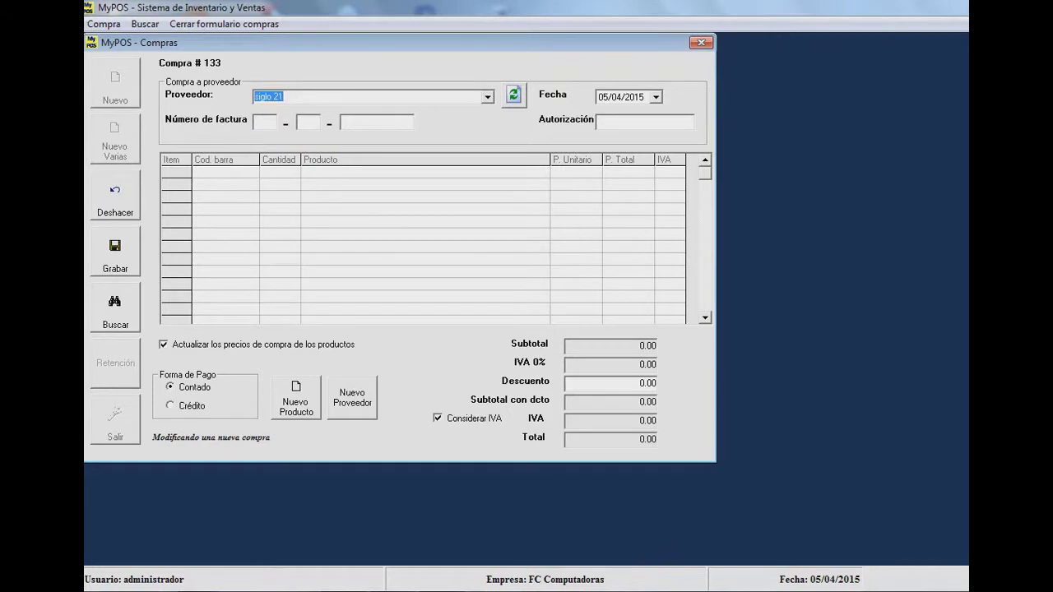
key("Down")
left_click(264, 122)
type("002")
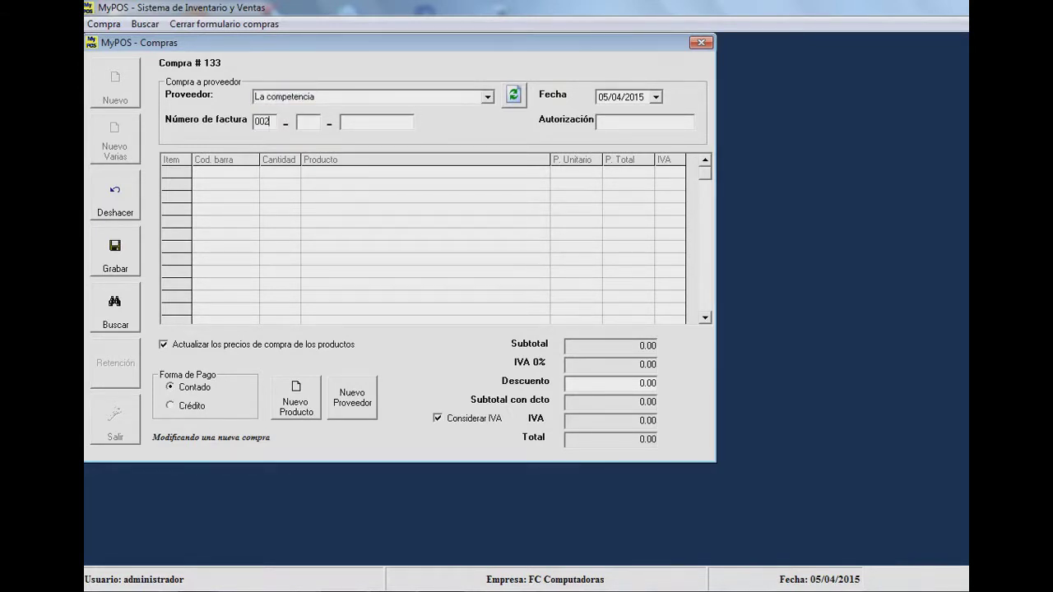
type("001")
type("0000")
type("4829")
type("3")
type("09000")
type("02")
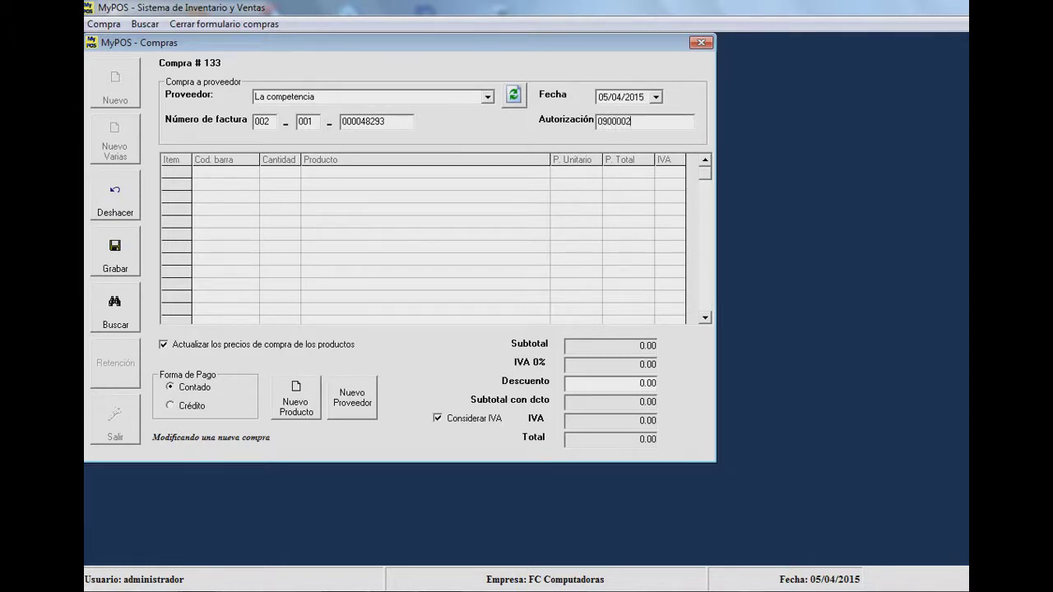
type("19922")
- Add one Camisa de hombre at 45.00 and save the purchase, totalling 50.40
key("Return")
key("Return")
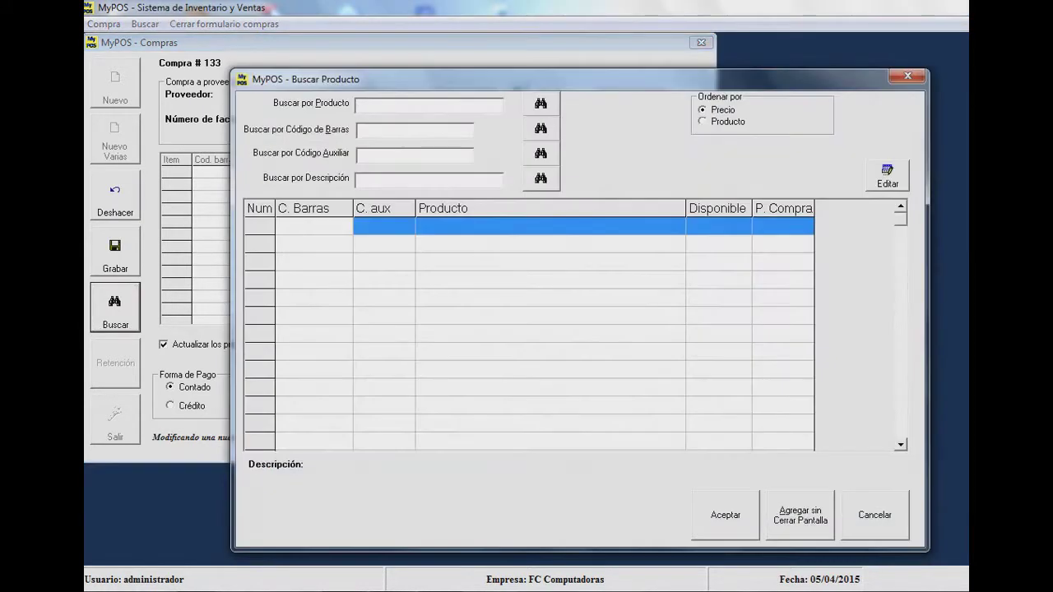
type("camisa")
key("Return")
key("Return")
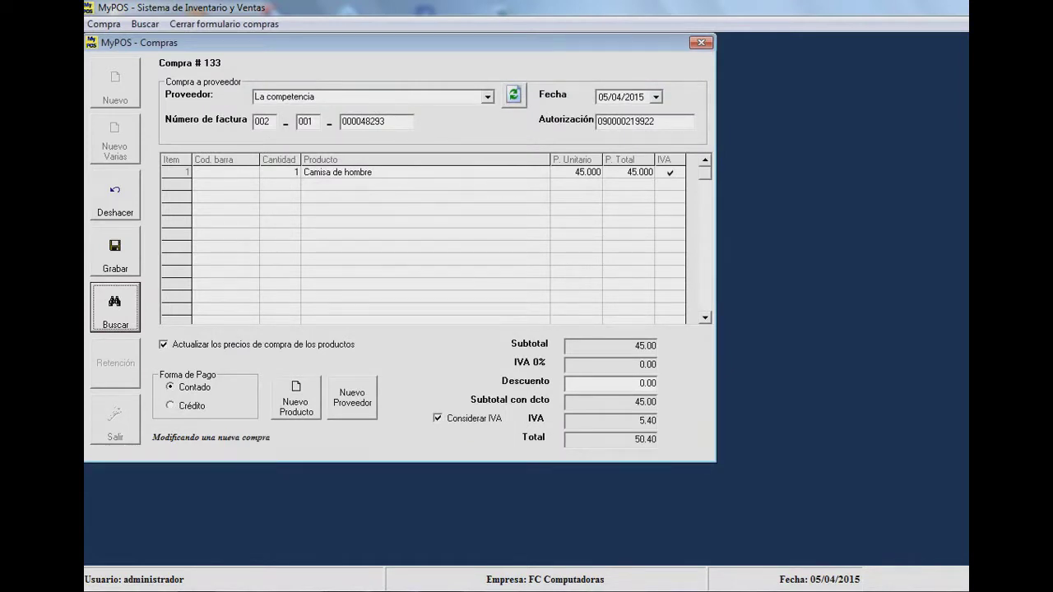
left_click(116, 253)
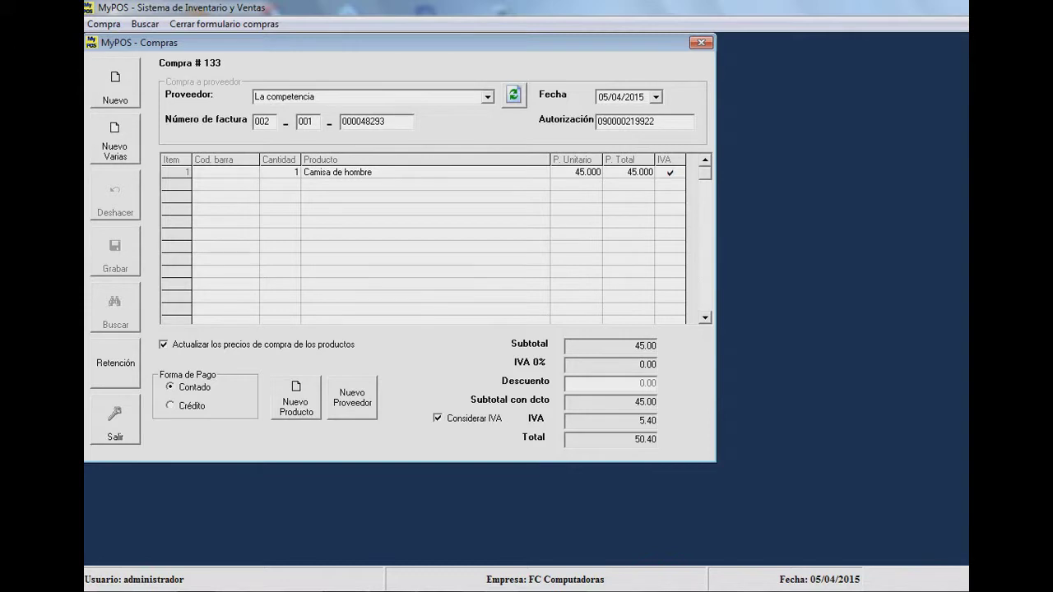
- Open the purchase's withholding form and enter the withholding voucher and authorization numbers
left_click(115, 363)
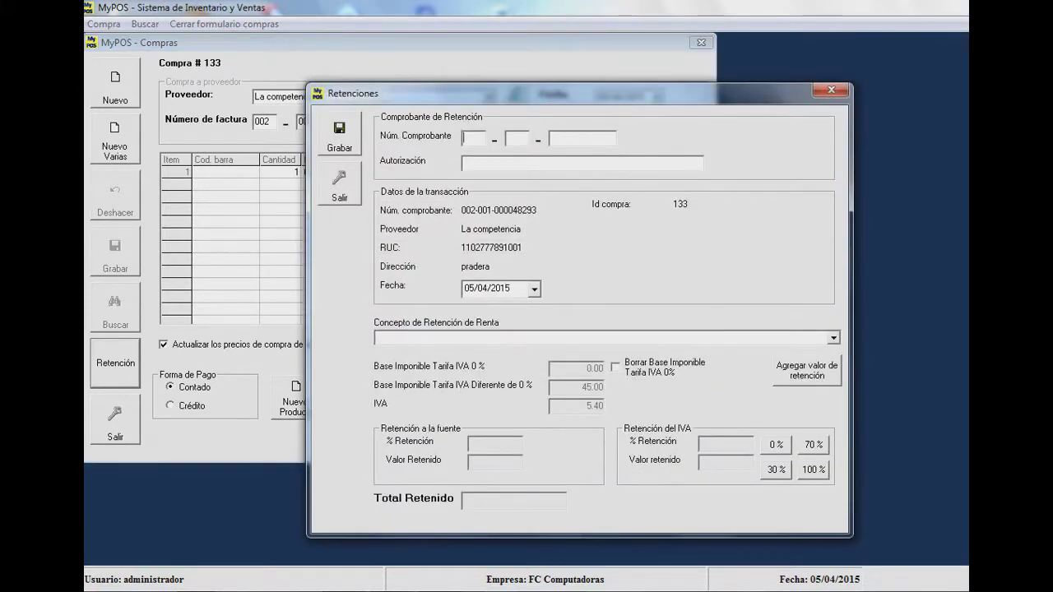
type("001")
key("Tab")
type("002")
key("Tab")
type("000338388")
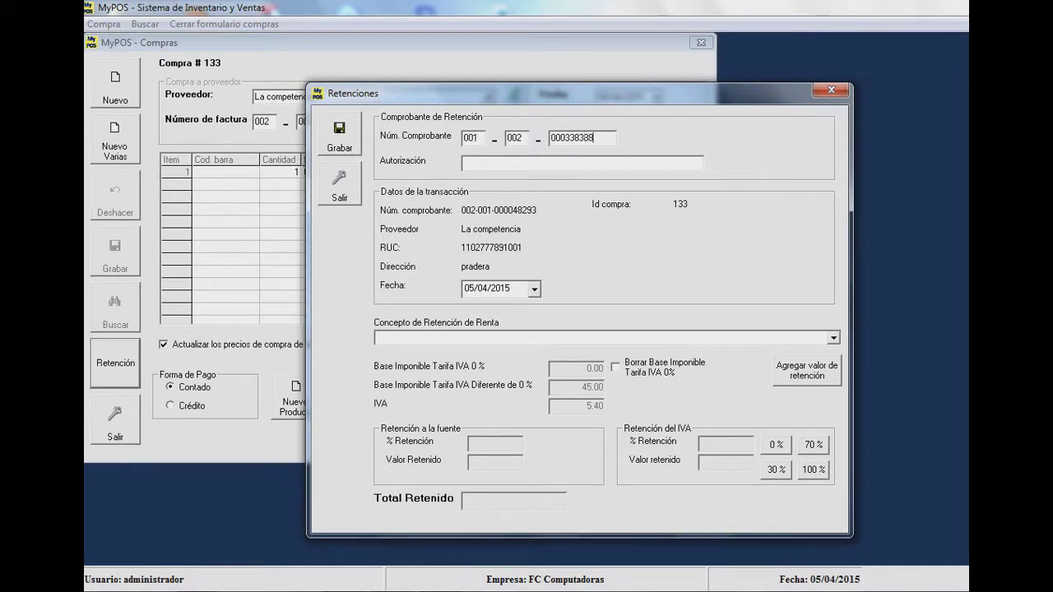
key("Tab")
type("11003883999")
- Select income concept 312, set IVA retention to 100 %, and save the 5.85 withholding
left_click(834, 337)
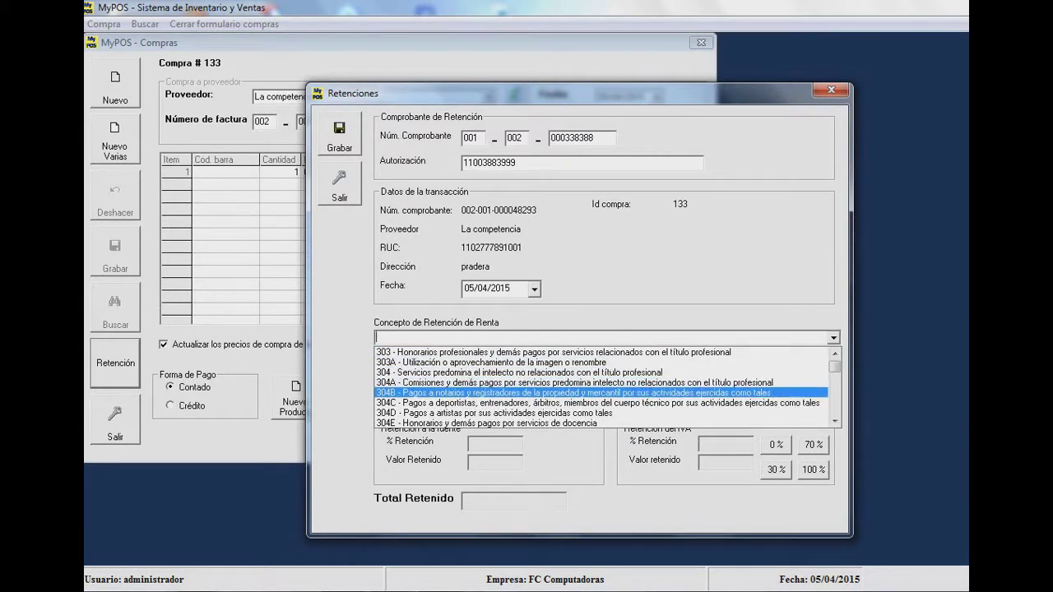
scroll(608, 387, "down", 3)
scroll(607, 392, "down", 4)
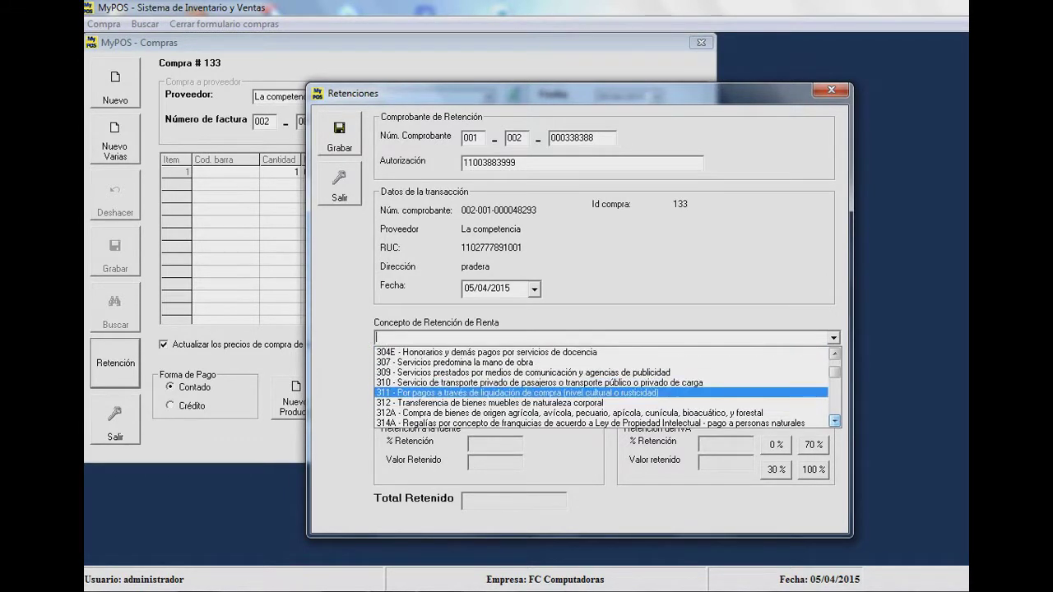
left_click(607, 403)
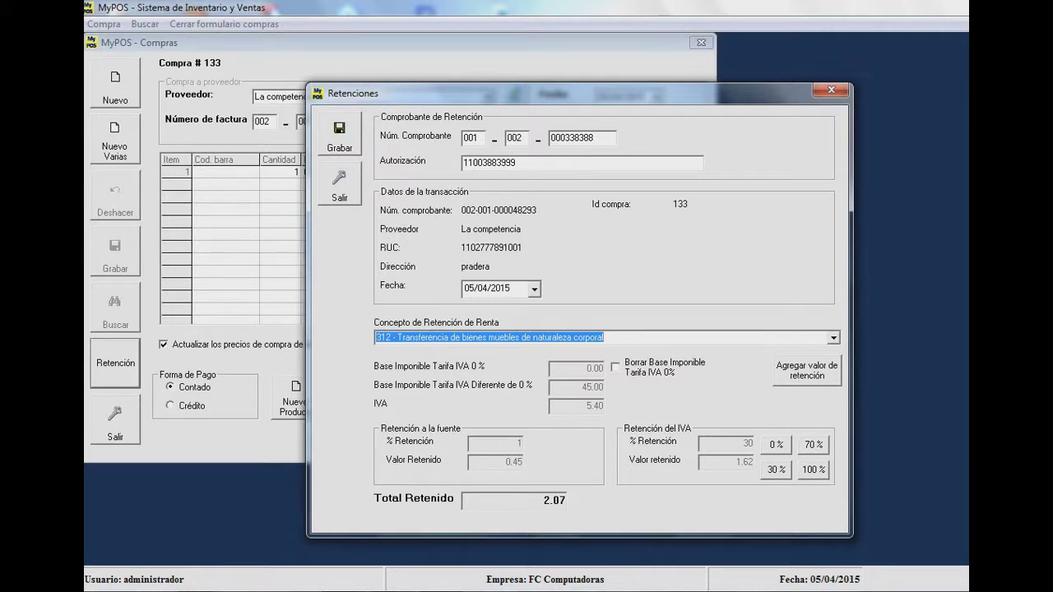
left_click(776, 445)
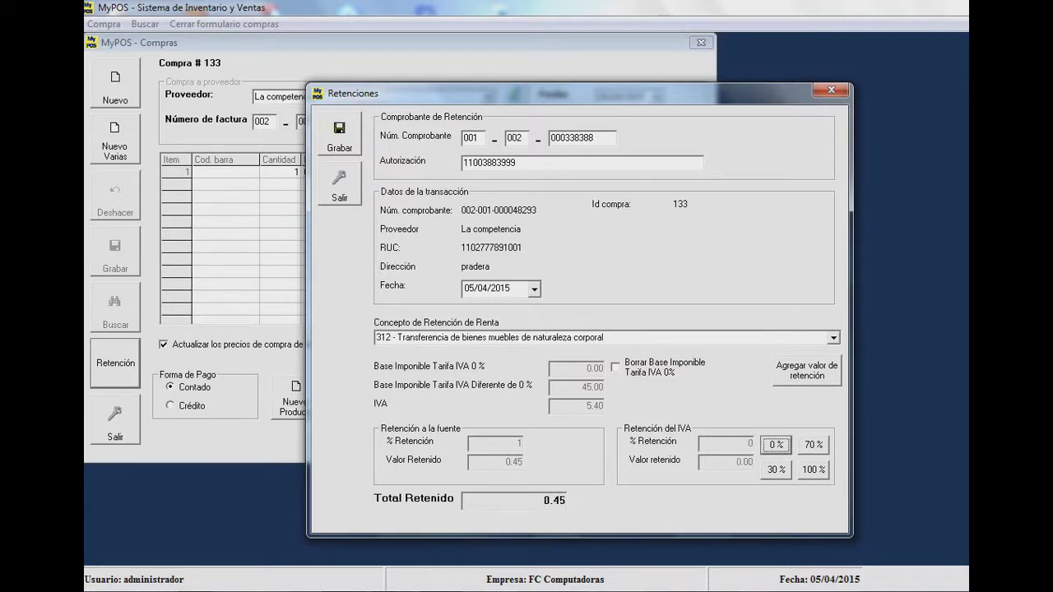
left_click(776, 470)
left_click(813, 444)
left_click(814, 470)
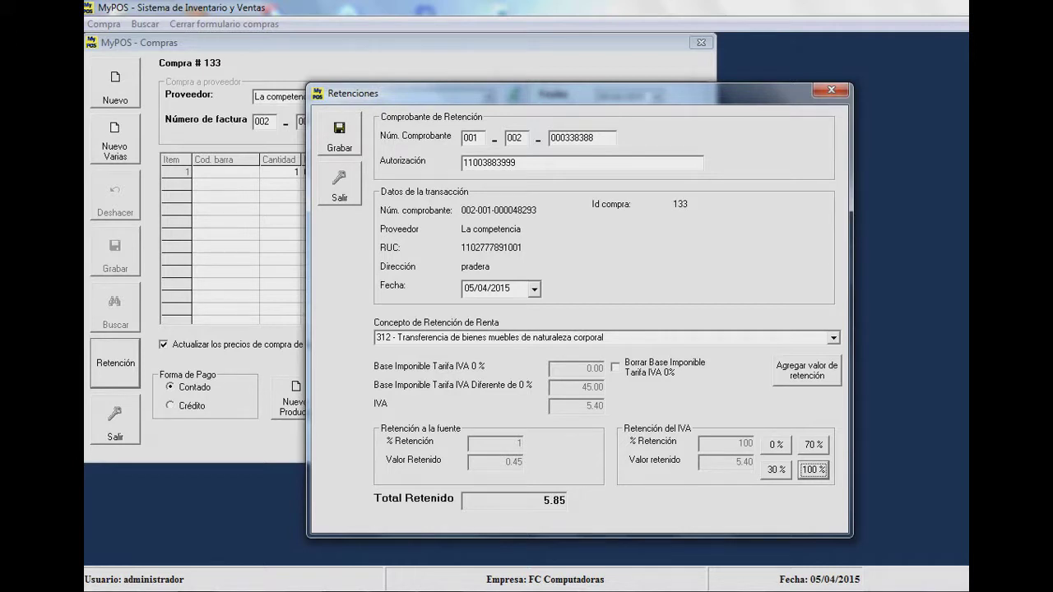
left_click(339, 135)
- Close the withholding and purchase windows and open the April 2015 Anexo Transaccional report
left_click(339, 184)
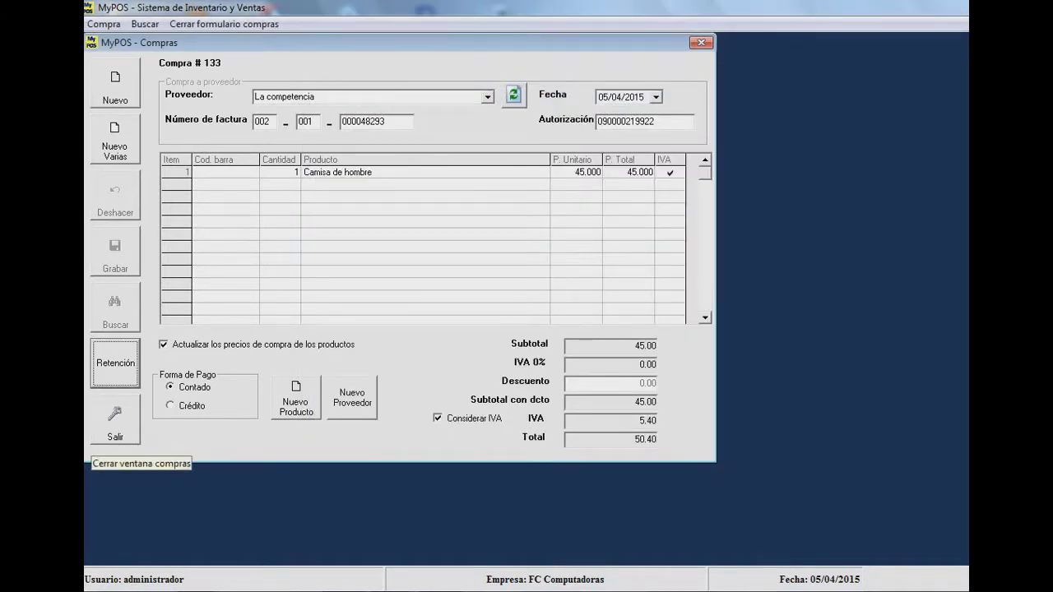
left_click(99, 436)
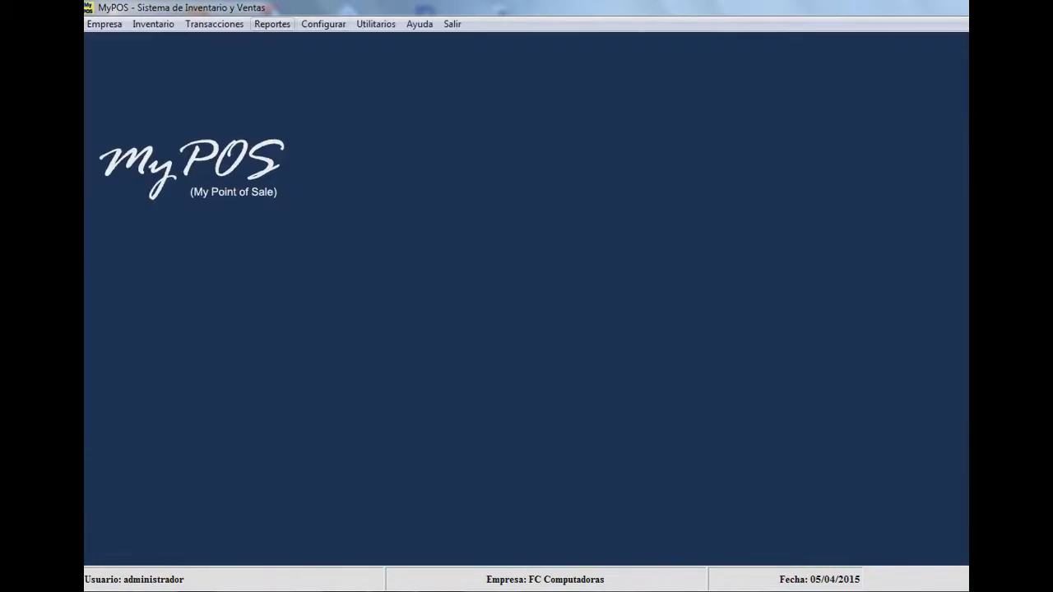
left_click(272, 23)
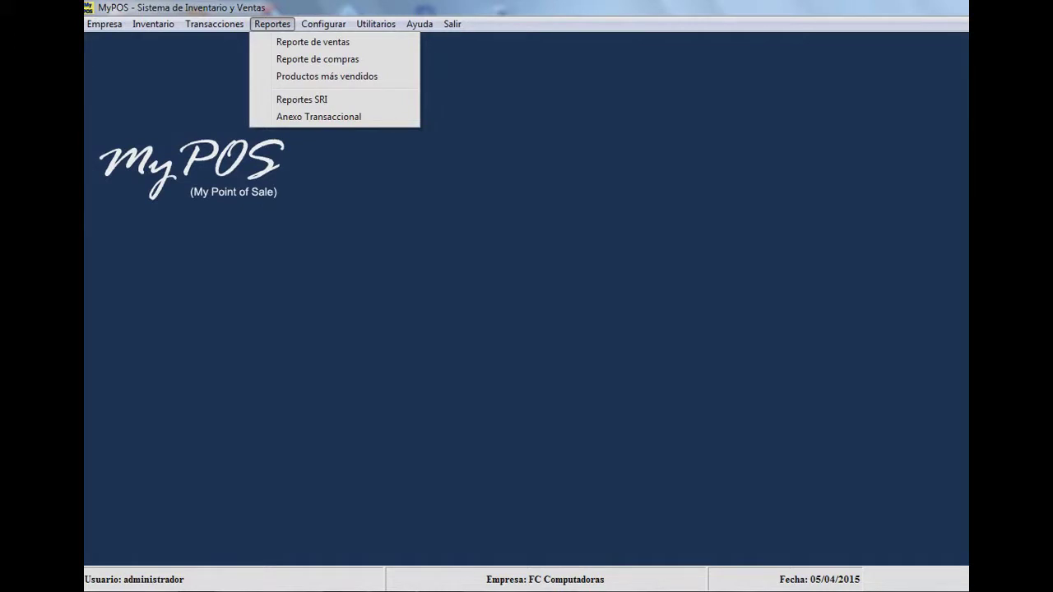
left_click(319, 117)
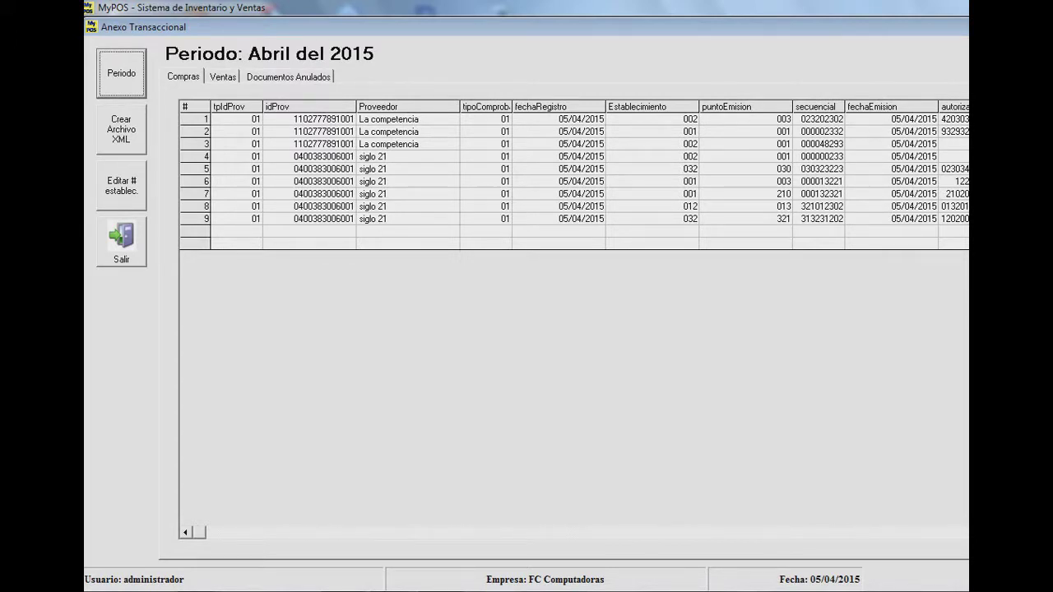
key("space")
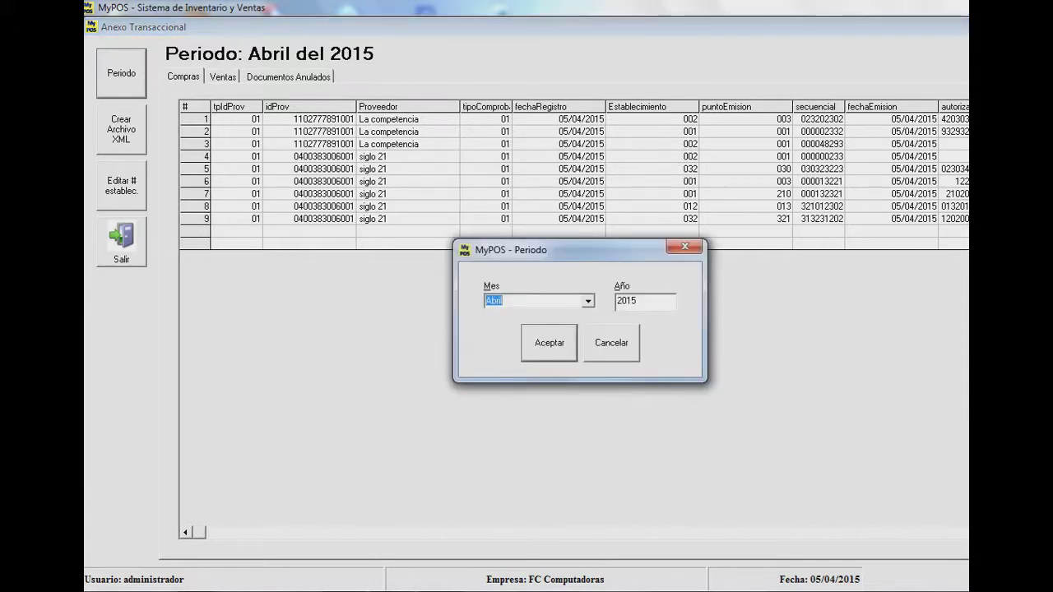
key("alt+Down")
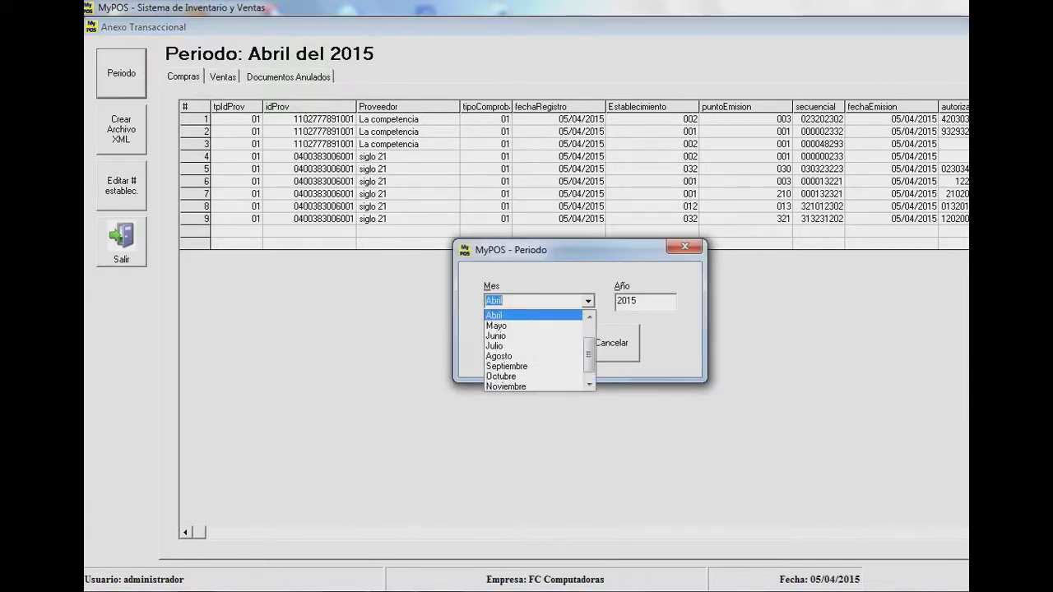
key("Escape")
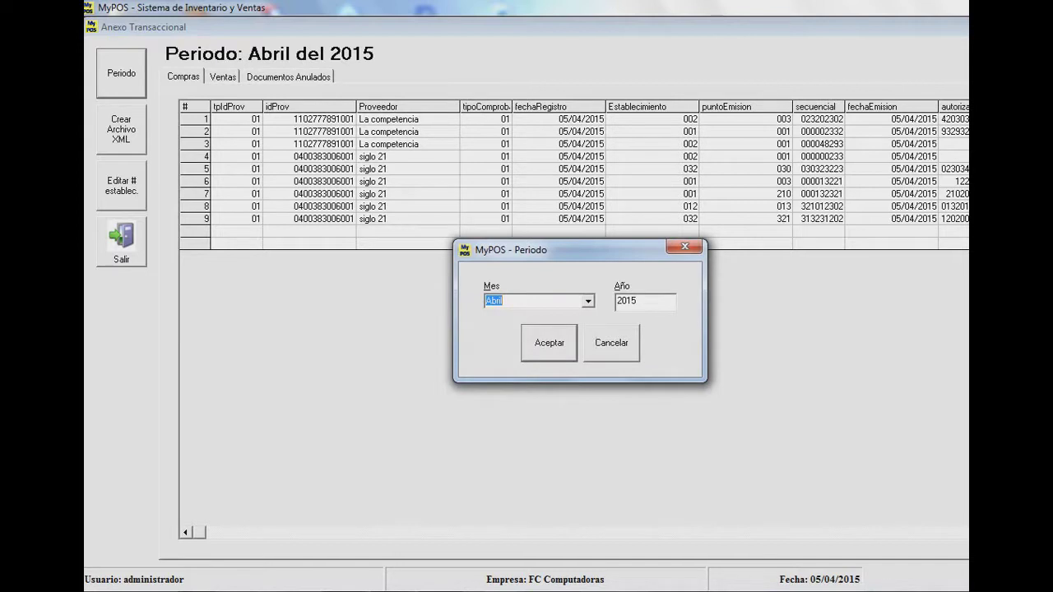
key("Escape")
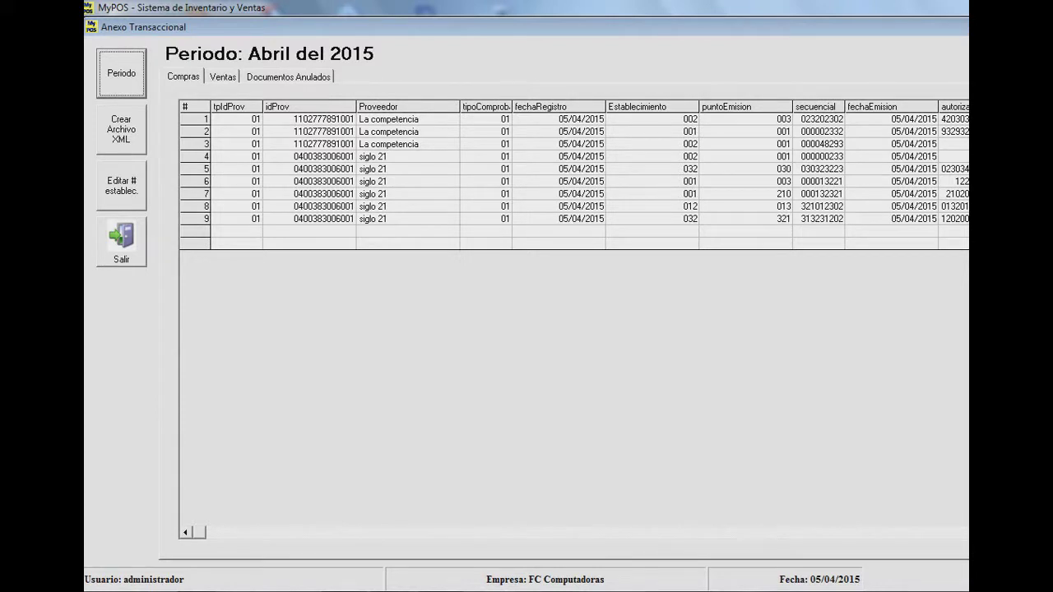
left_click(122, 186)
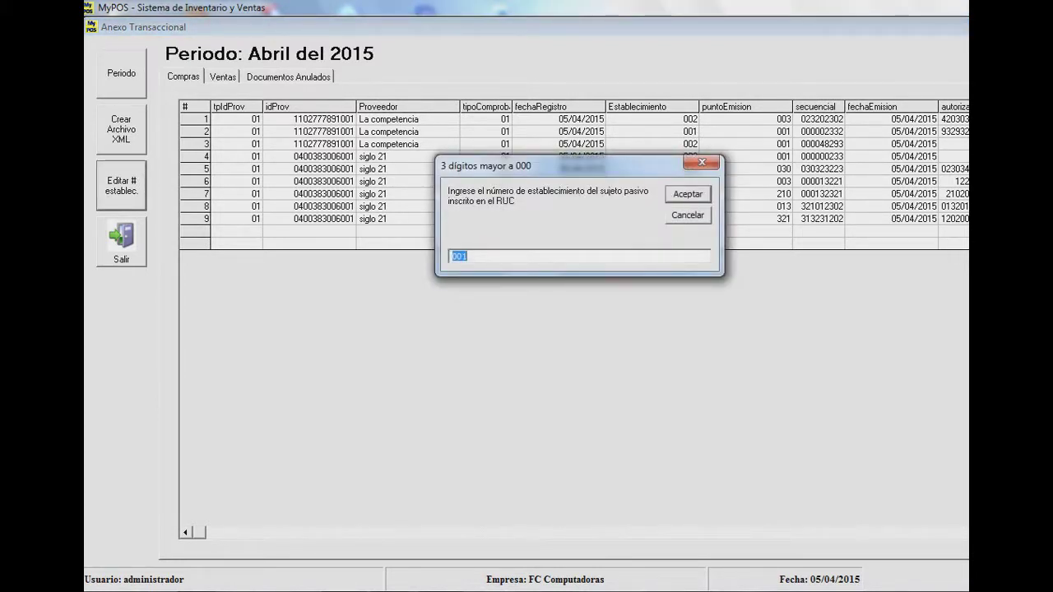
left_click(469, 256)
left_click(702, 162)
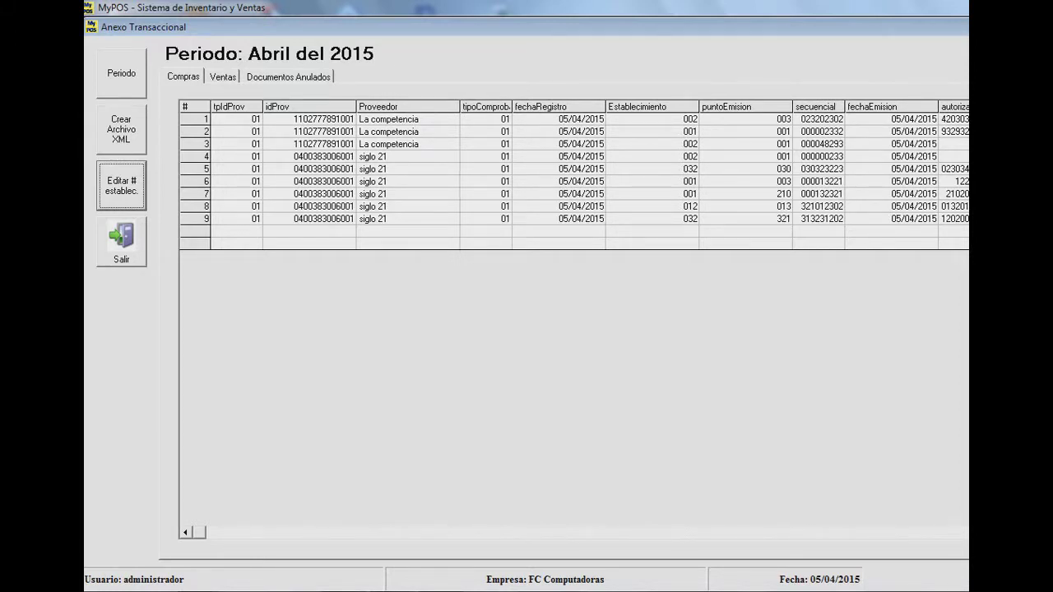
- Export the annex as the XML file ATabril2015 on the desktop
left_click(121, 129)
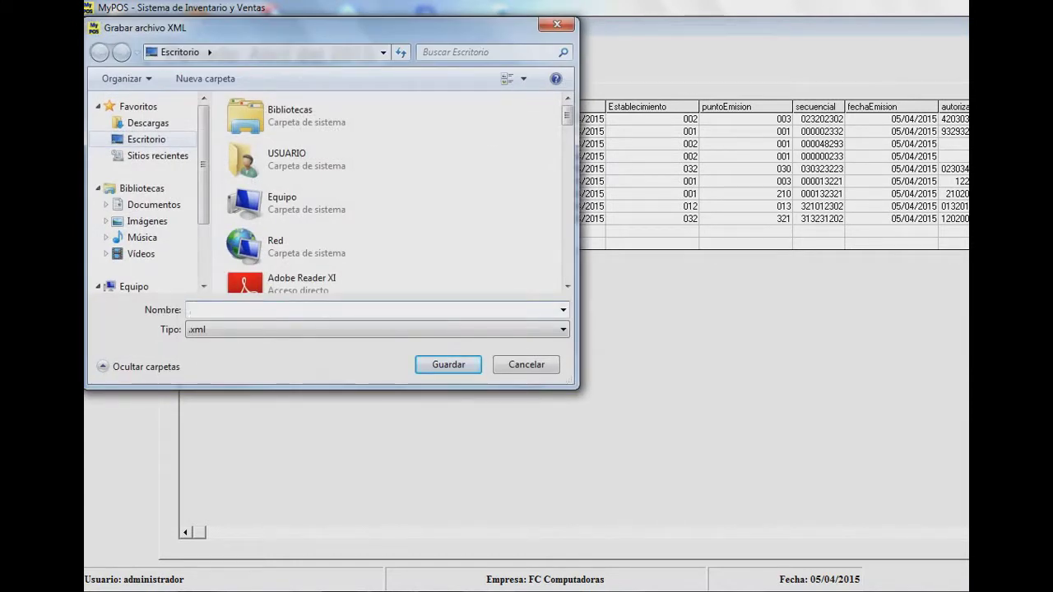
type("A")
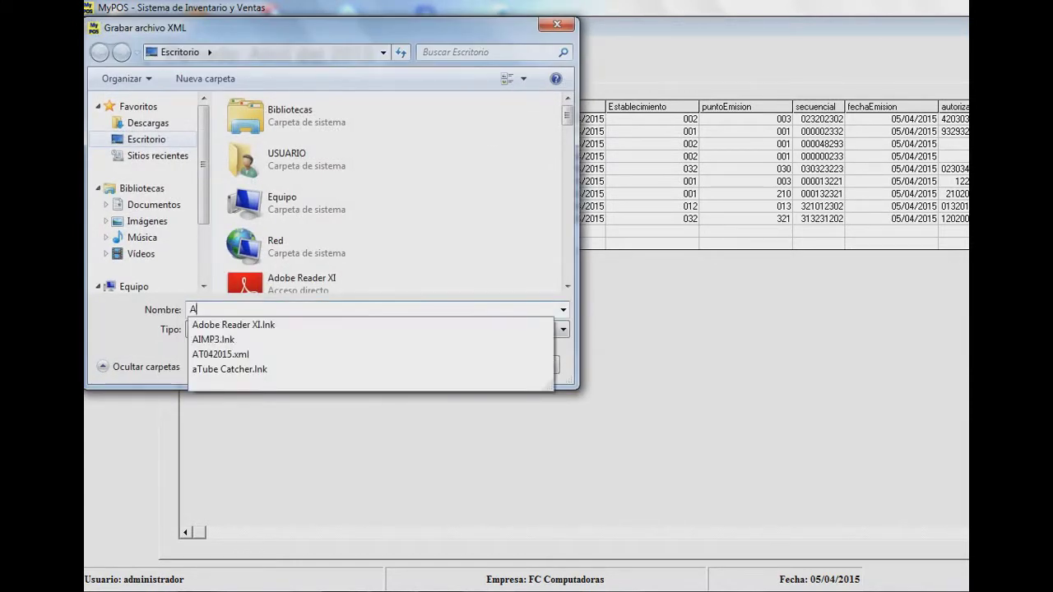
type("Tabril2015")
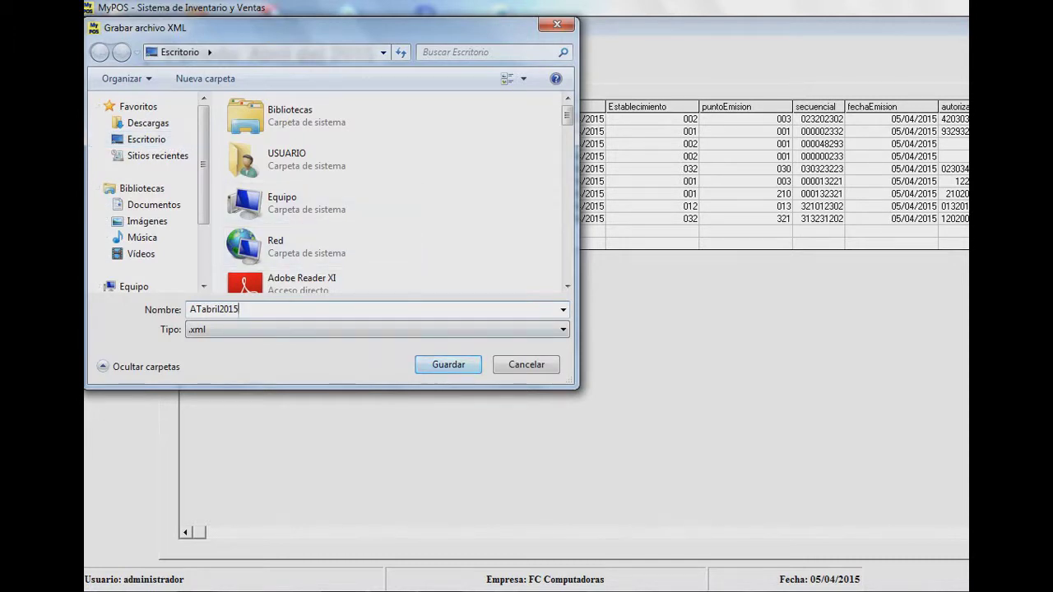
key("Return")
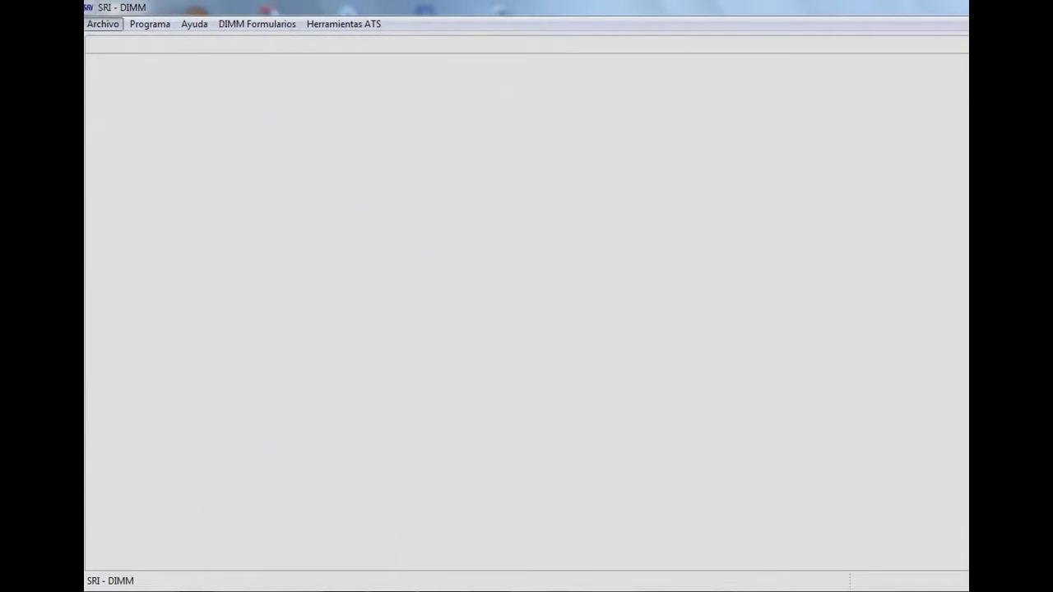
- Start an Anexo Transaccional (Nuevo) import as Tipo 1 using the XML format from January 2013
left_click(103, 24)
left_click(127, 76)
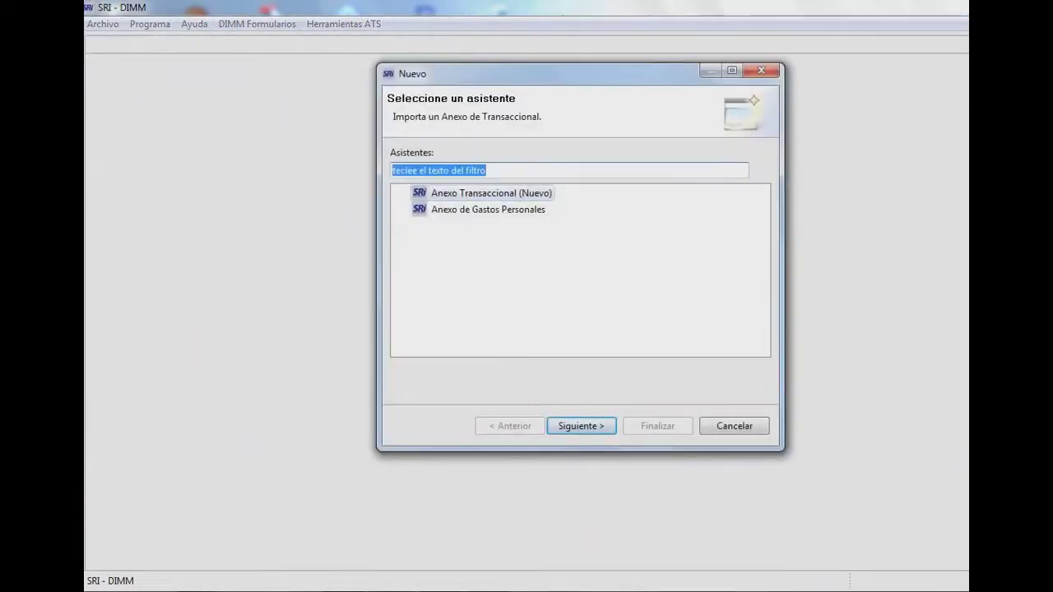
left_click(436, 170)
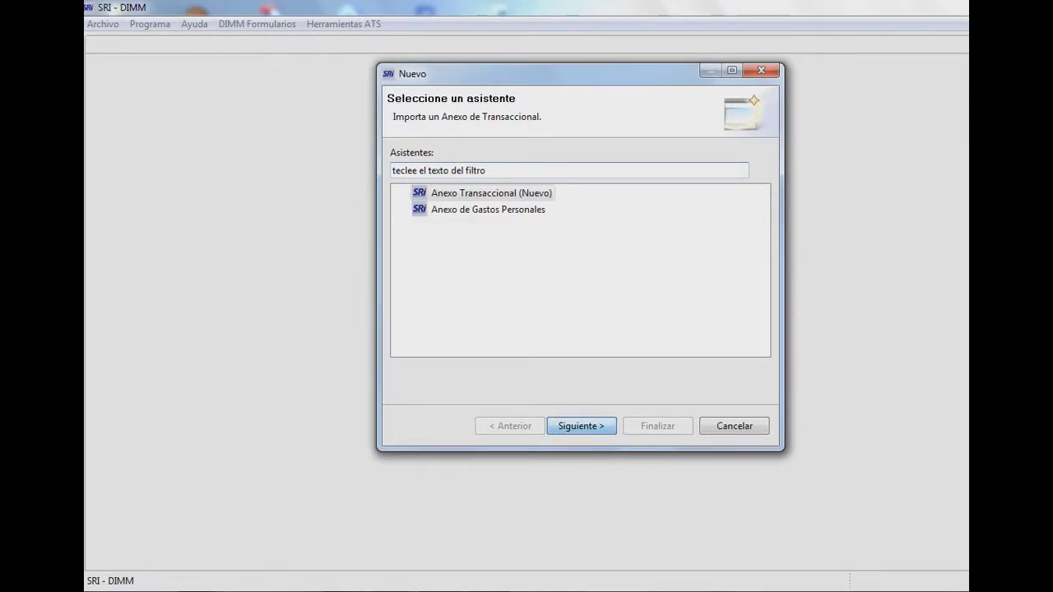
key("Return")
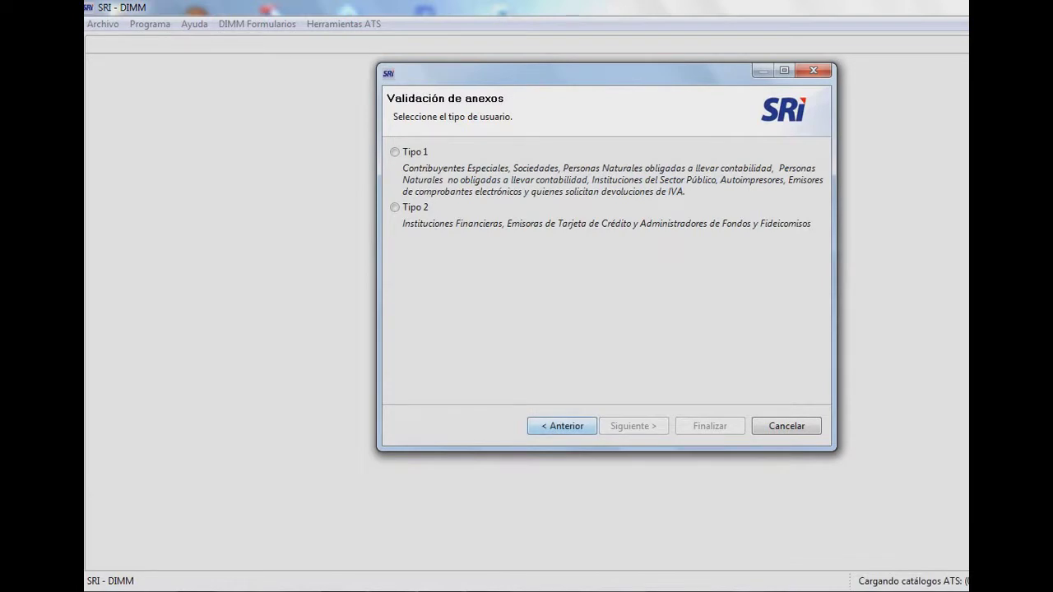
left_click(395, 153)
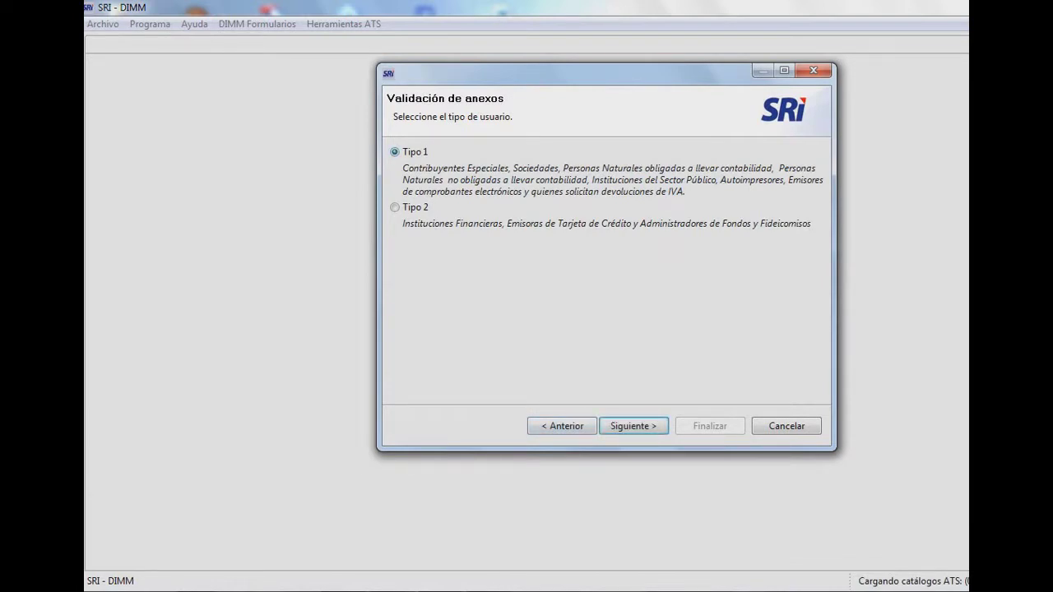
key("Return")
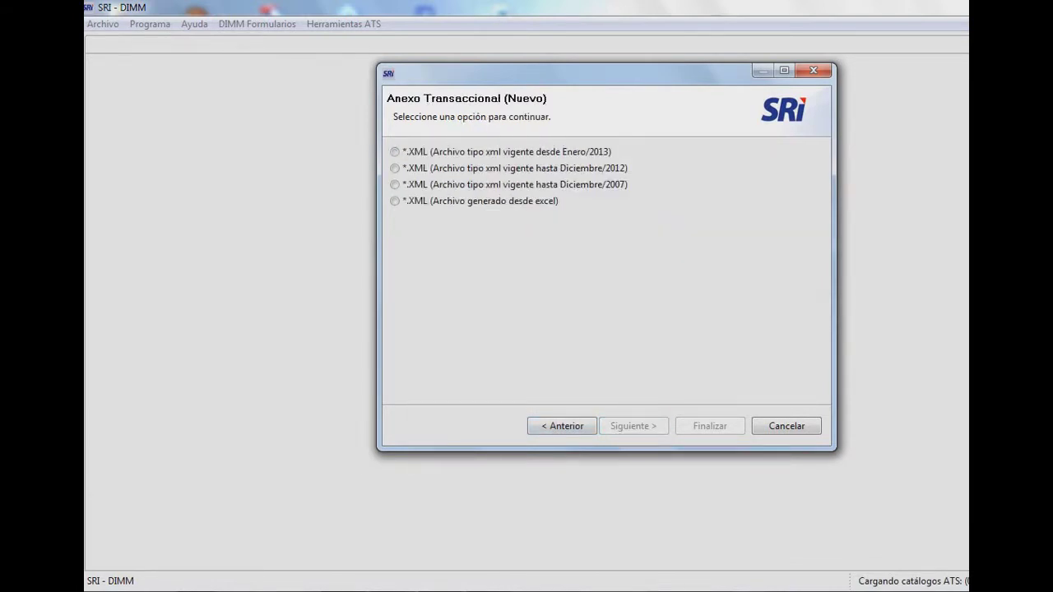
left_click(395, 152)
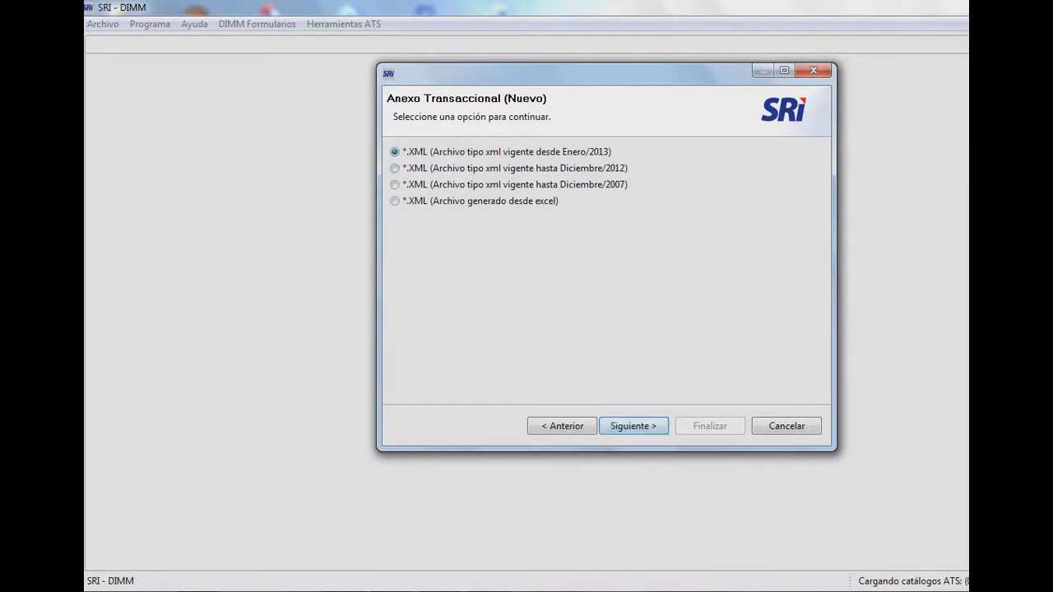
key("Return")
left_click(802, 171)
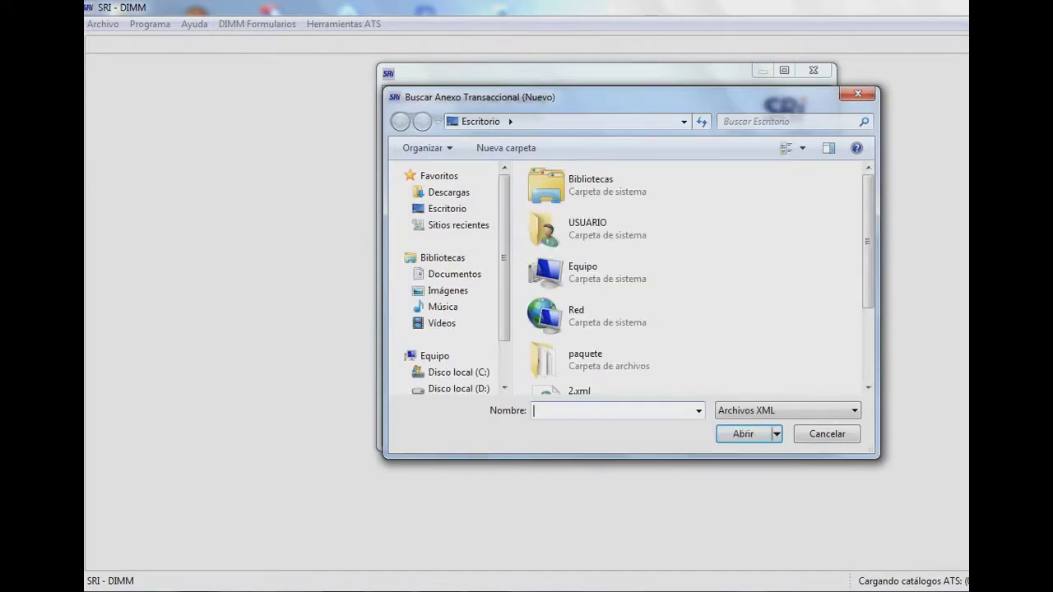
- Load ATabril2015.xml from the desktop into the import wizard and finish to validate it
scroll(691, 280, "down", 2)
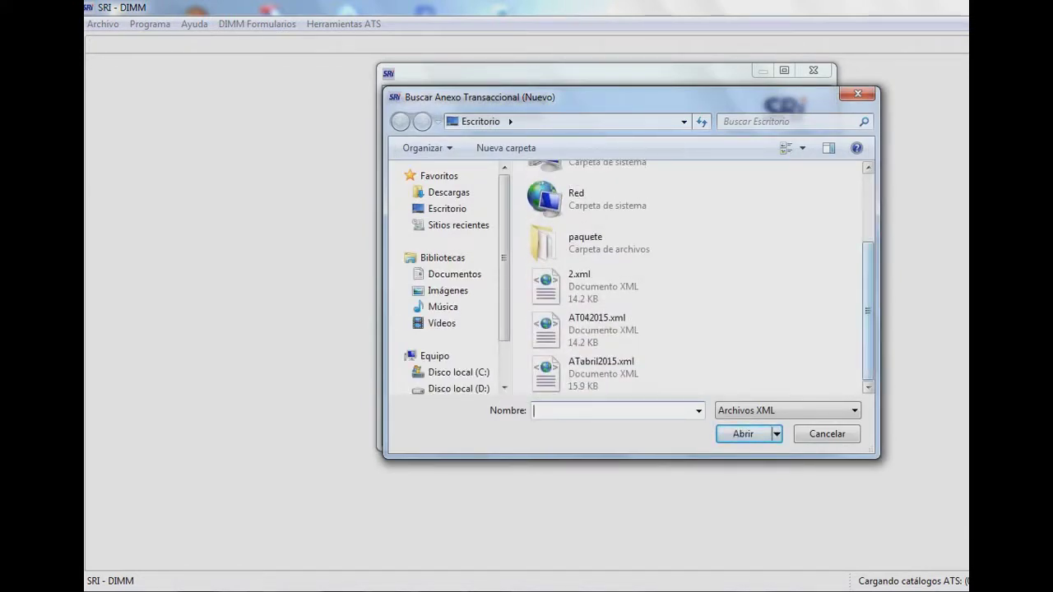
left_click(609, 374)
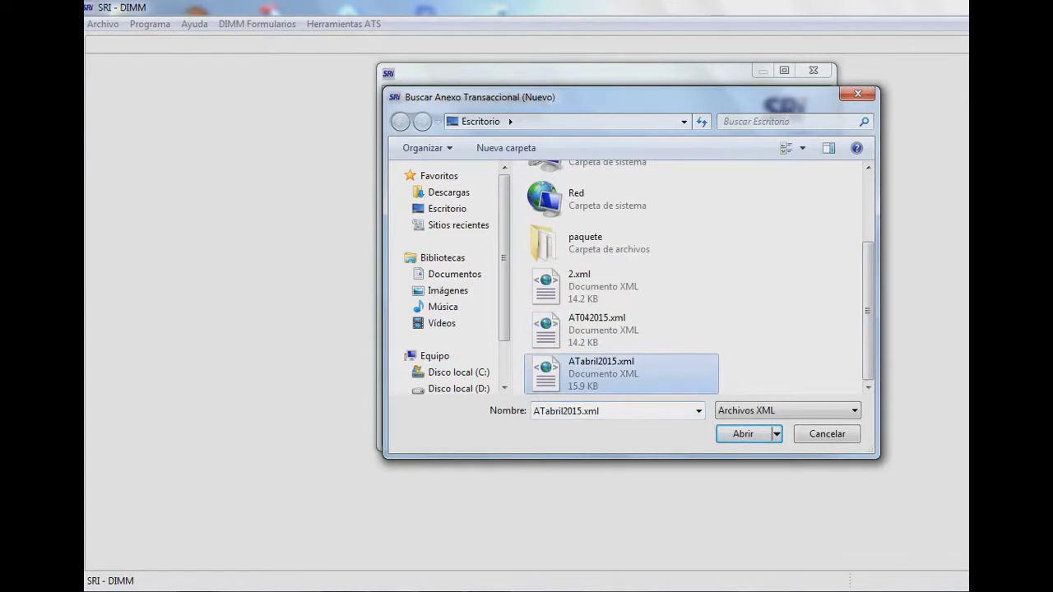
left_click(743, 435)
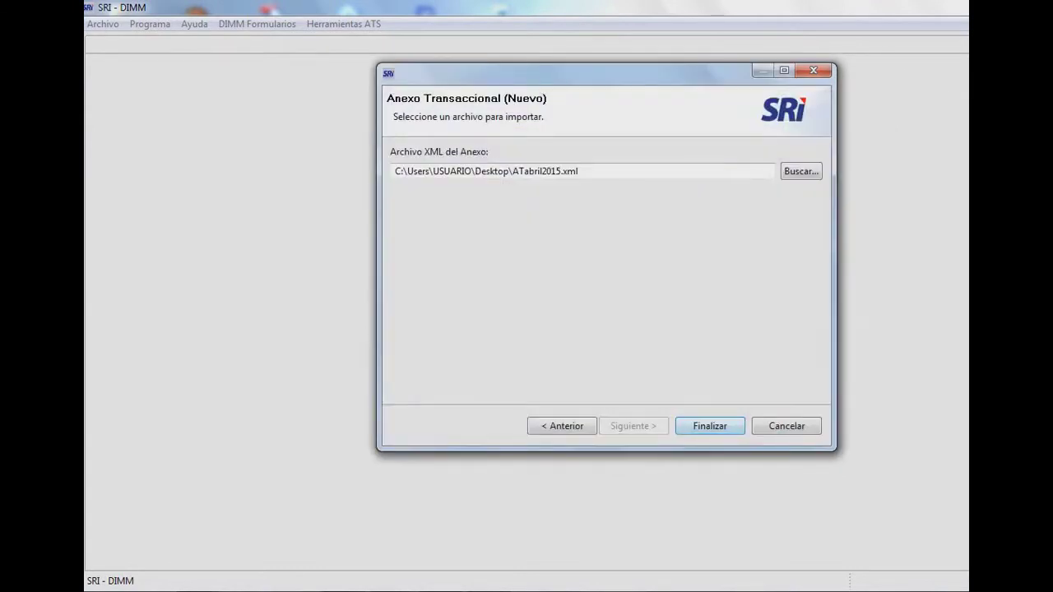
key("Return")
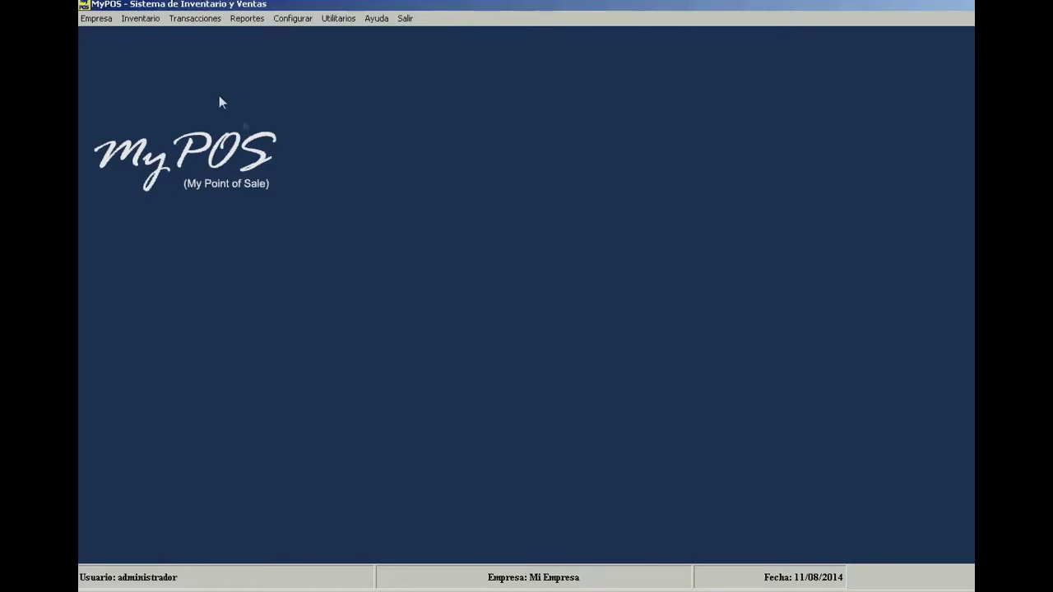
- Open the Productos catalog from Inventario and start a new product record
left_click(138, 20)
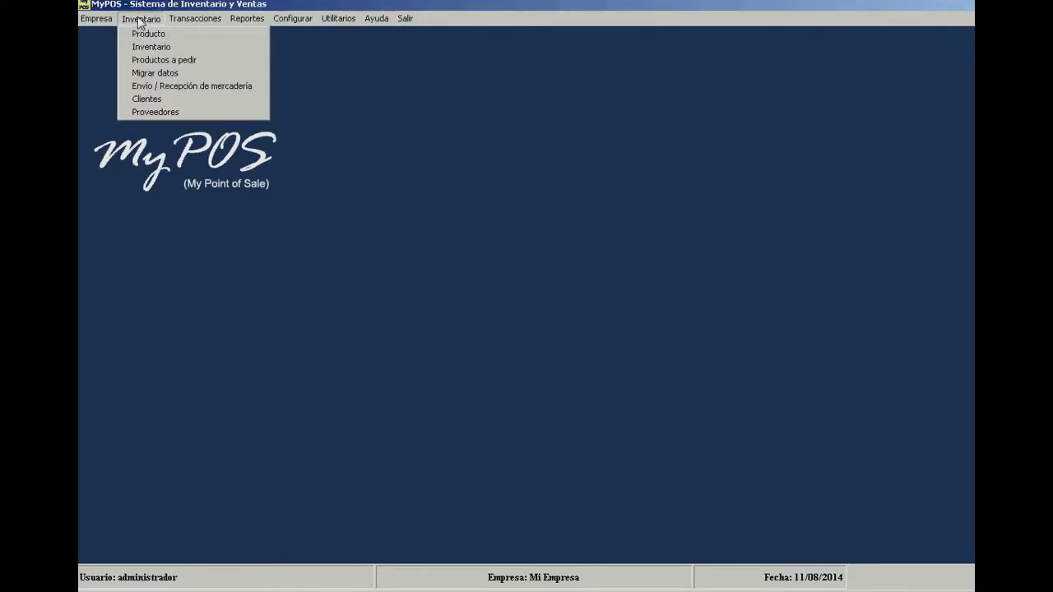
left_click(195, 35)
left_click(252, 84)
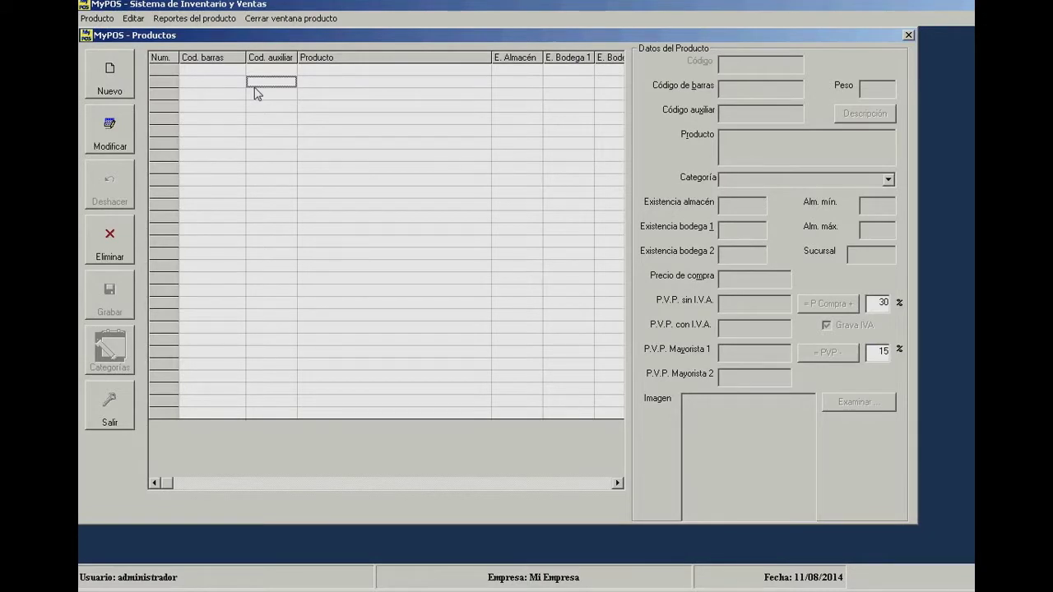
left_click(132, 73)
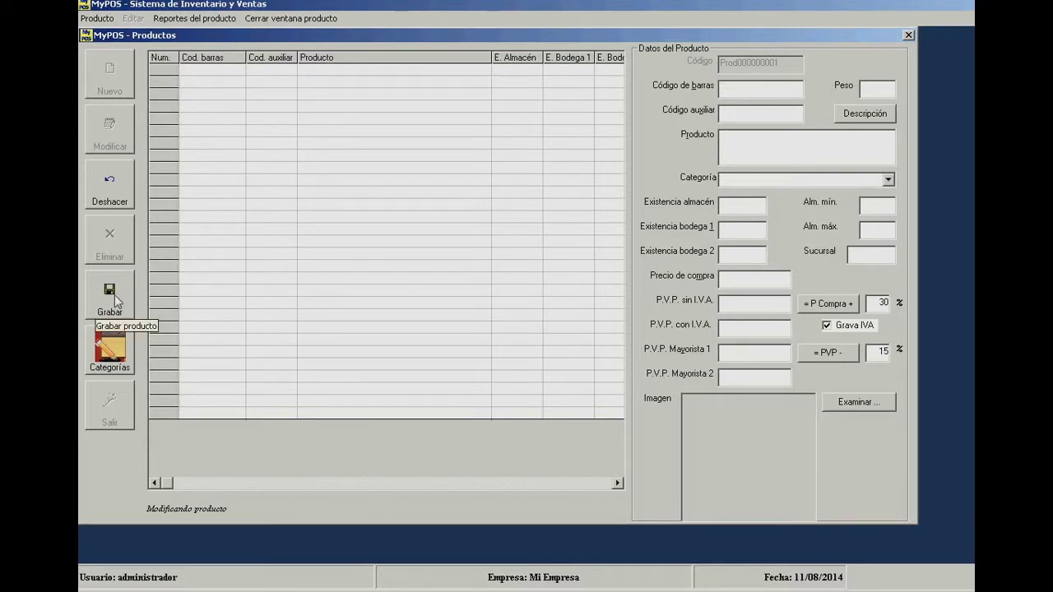
- Undo the pending product with Deshacer, close Productos, and reopen the Inventario menu
left_click(101, 167)
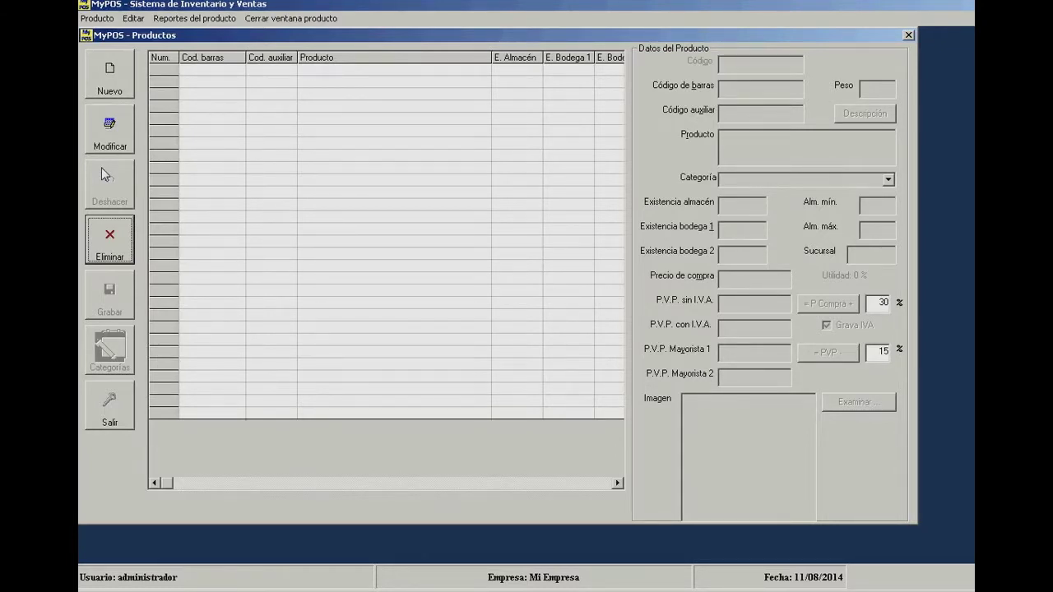
left_click(110, 420)
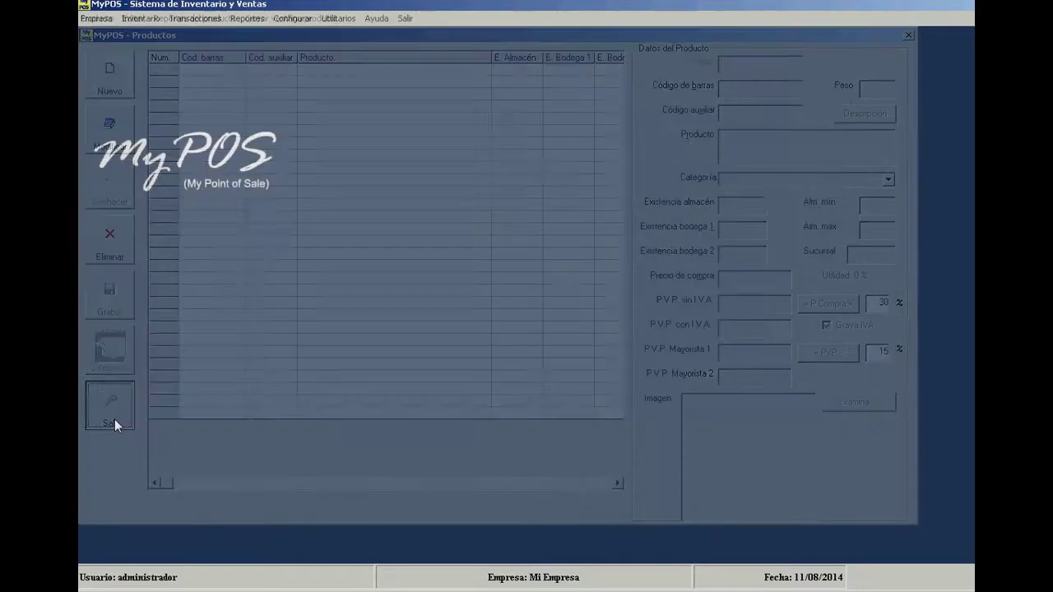
left_click(144, 19)
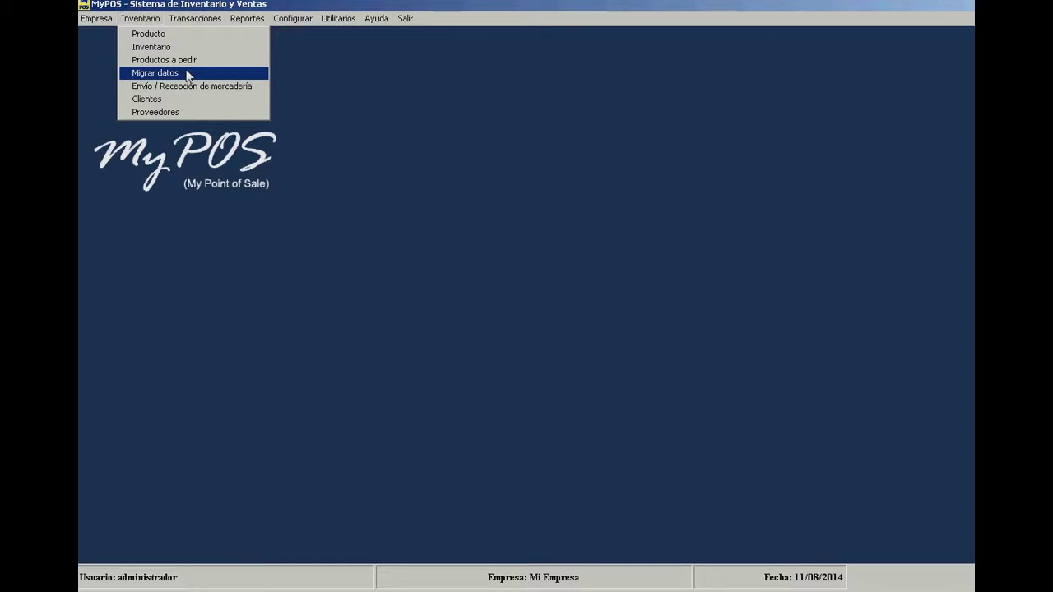
- Open the empty Migrar productos grid via Inventario > Migrar datos
left_click(187, 76)
left_click(301, 122)
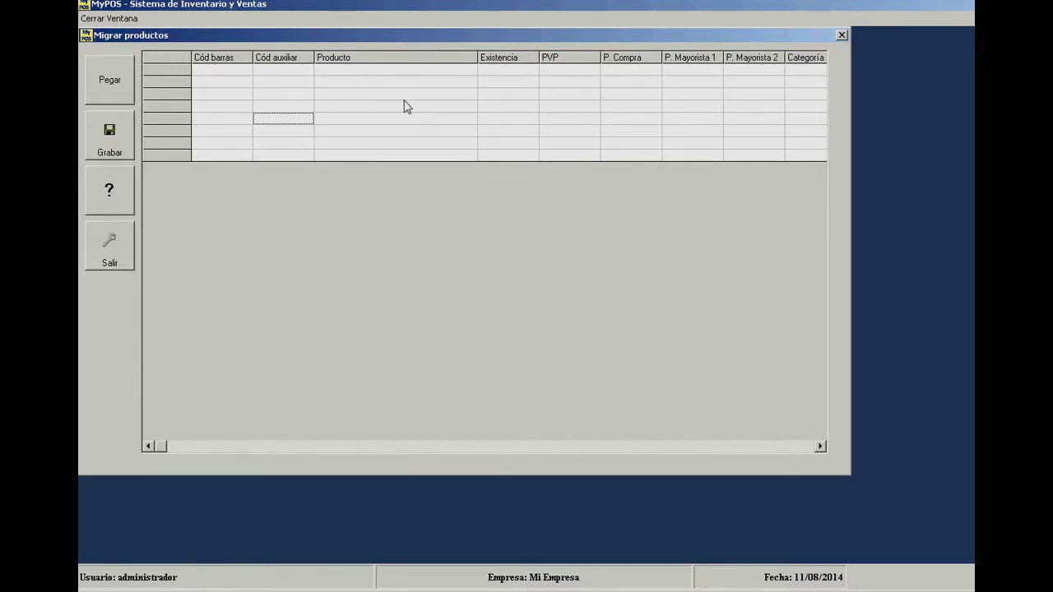
left_click(327, 76)
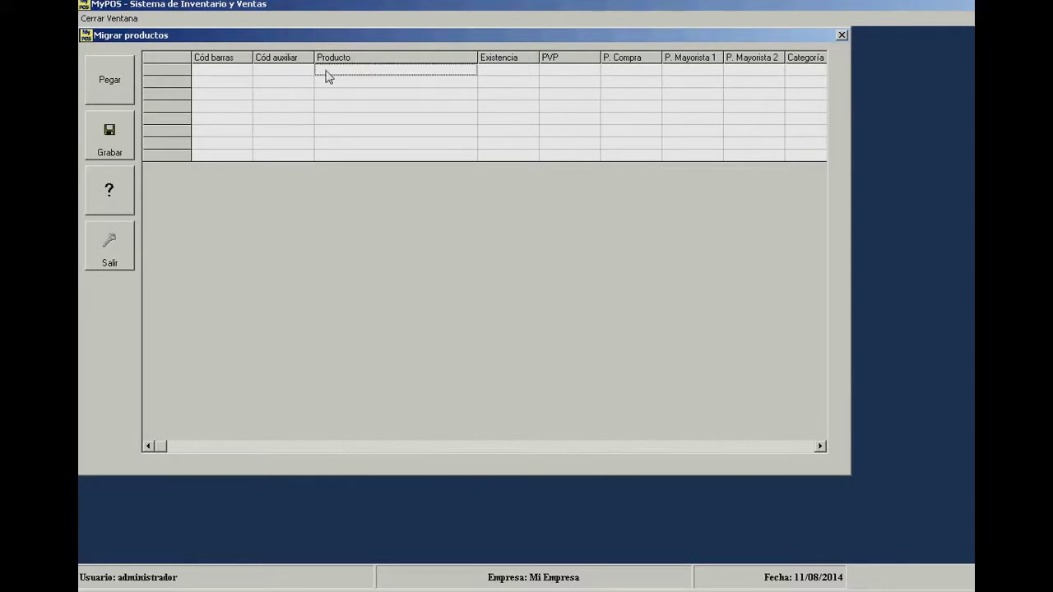
- Review each import column from Cód barras through PVP, P. Compra, P. Mayorista to Categoría, then go to Excel
left_click(230, 64)
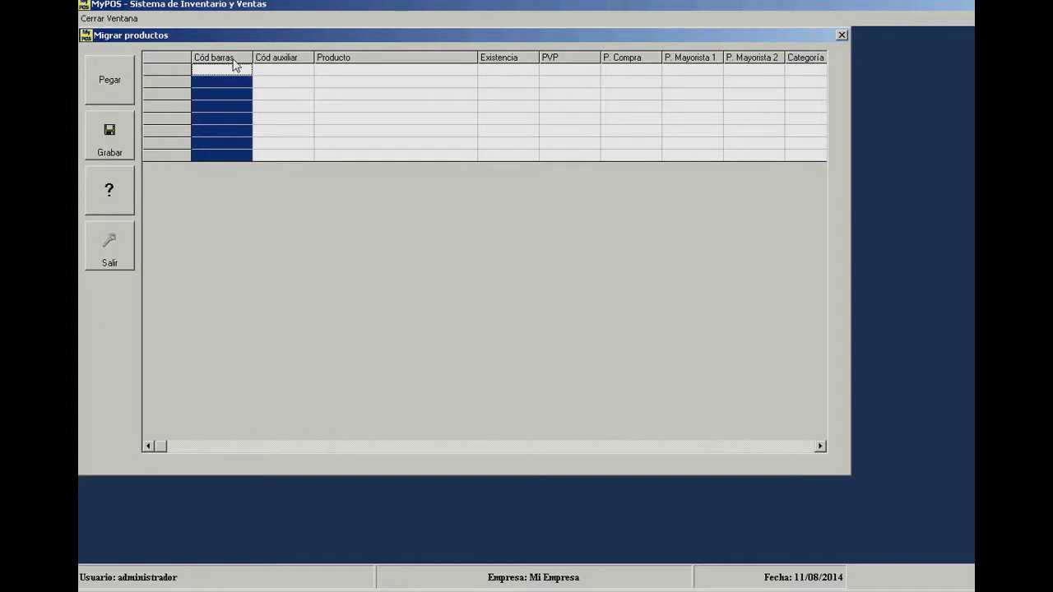
left_click(279, 60)
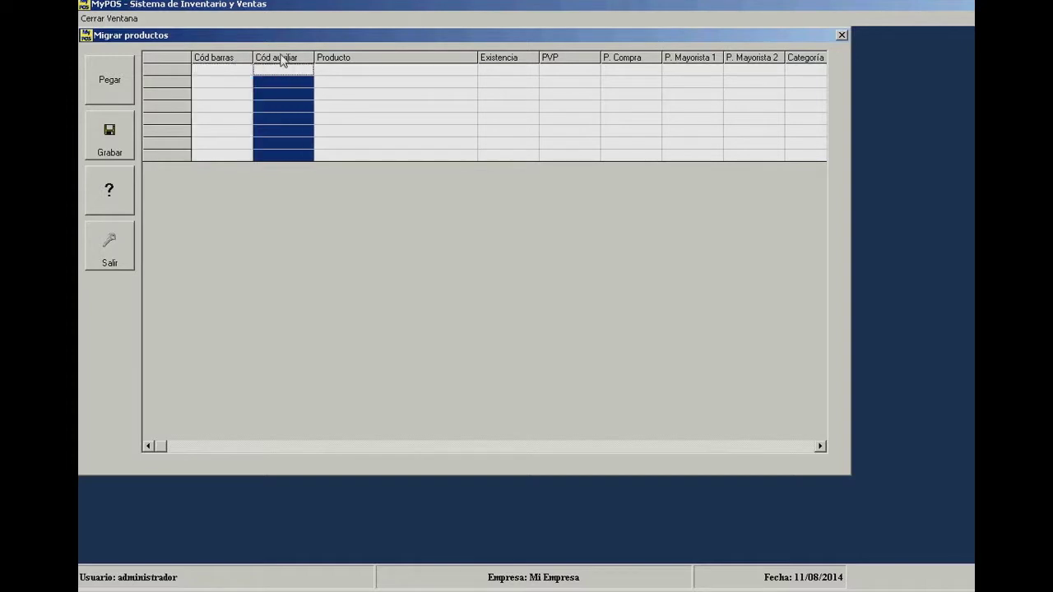
left_click(364, 61)
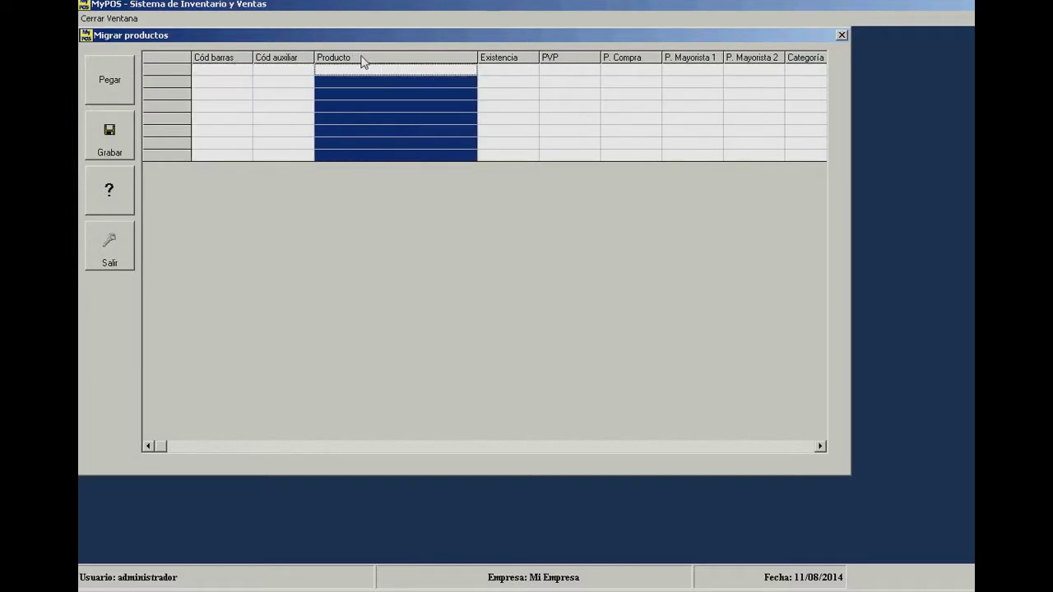
left_click(496, 64)
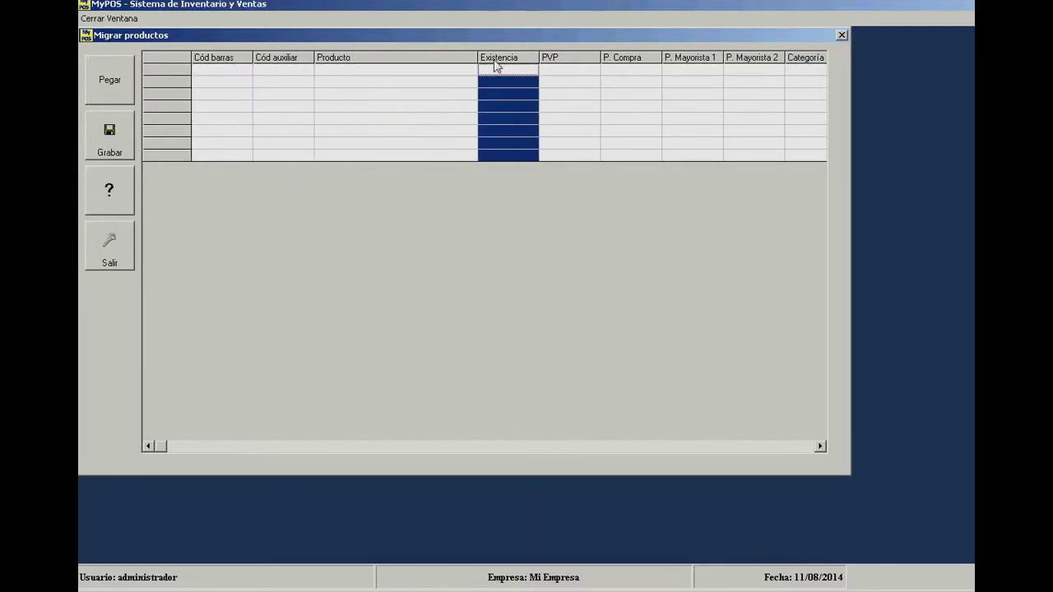
left_click(572, 63)
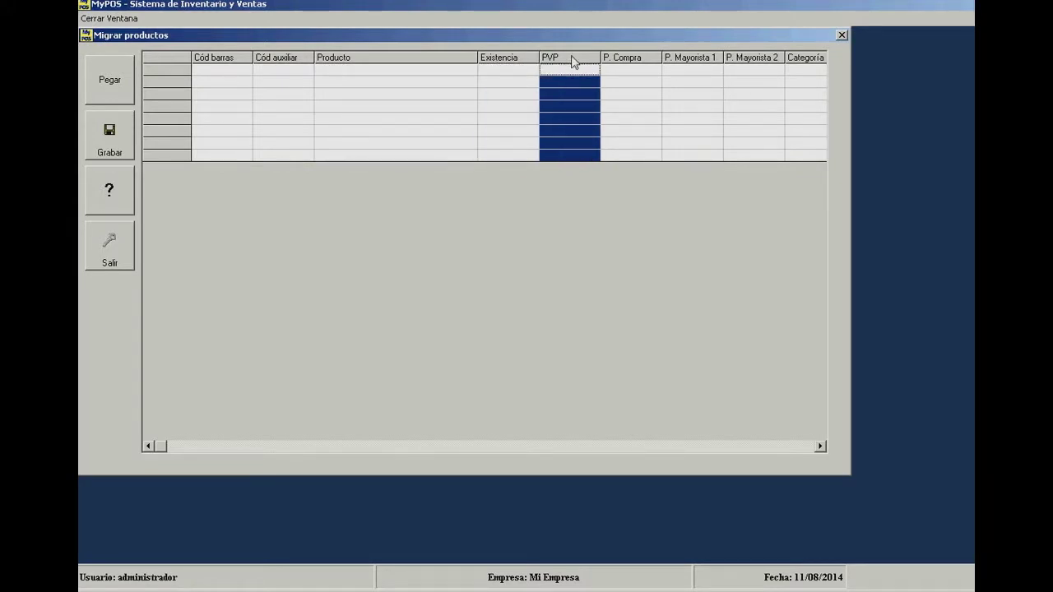
left_click(623, 63)
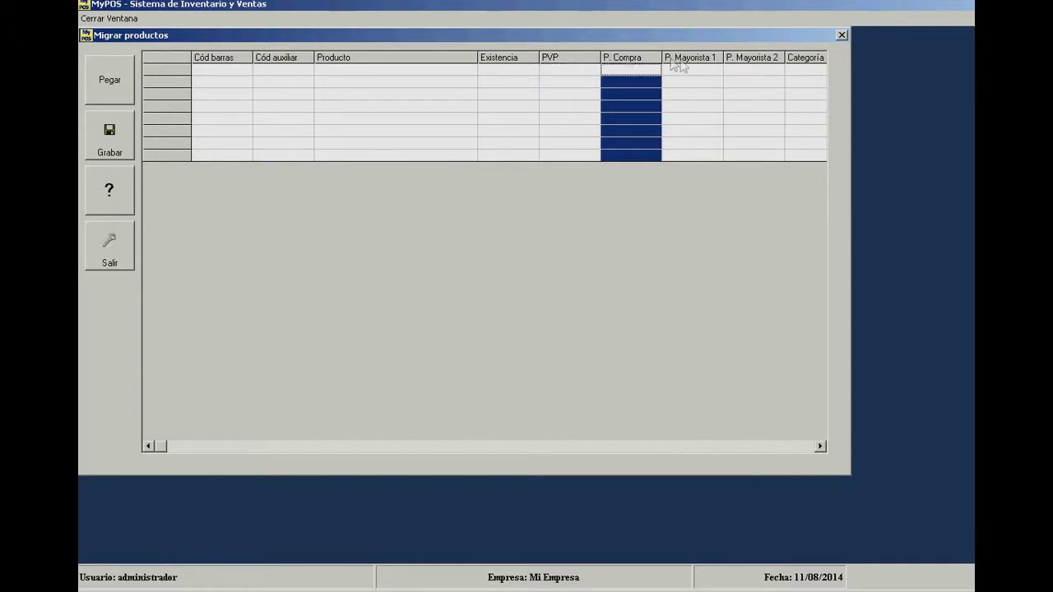
left_click(697, 62)
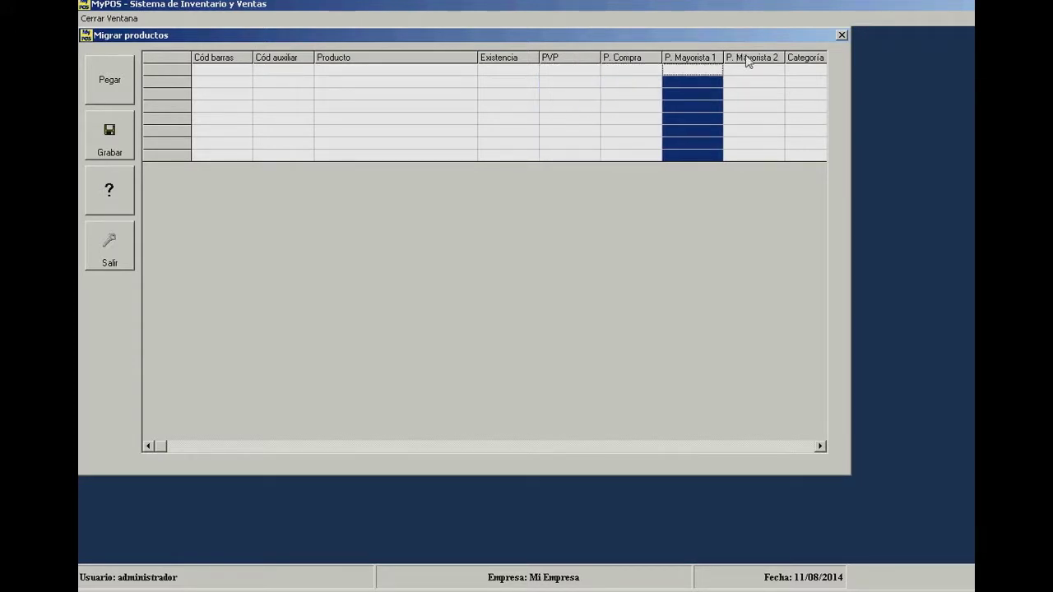
left_click(749, 62)
left_click(805, 64)
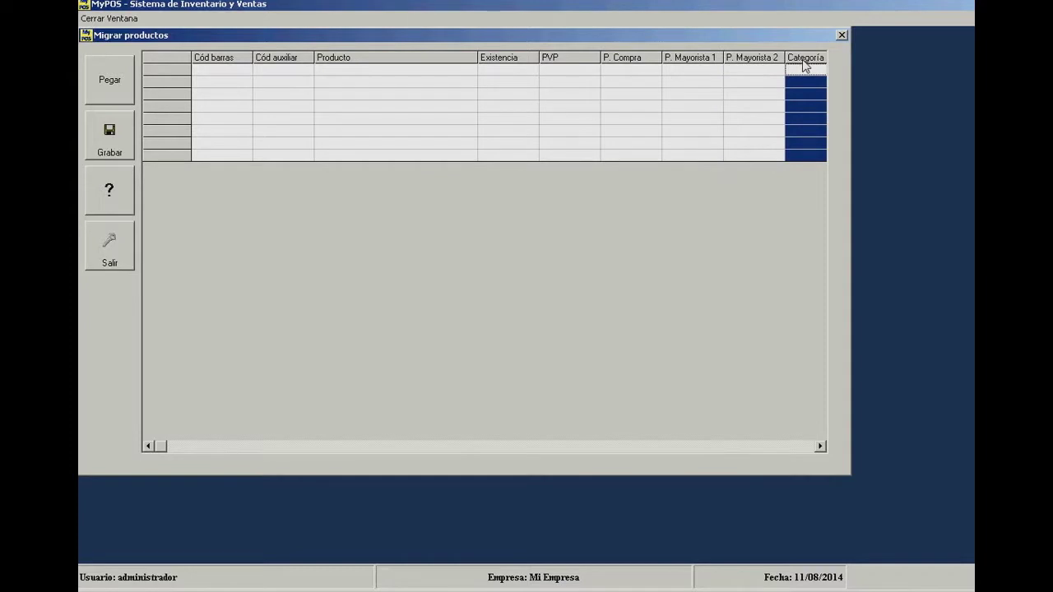
left_click(465, 85)
left_click(313, 98)
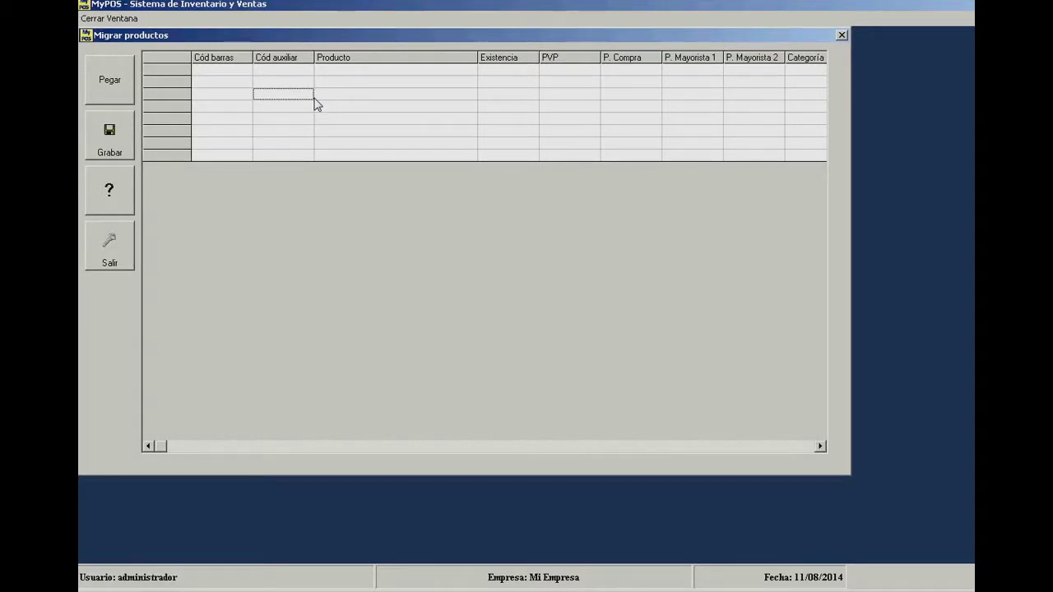
key("alt+Tab")
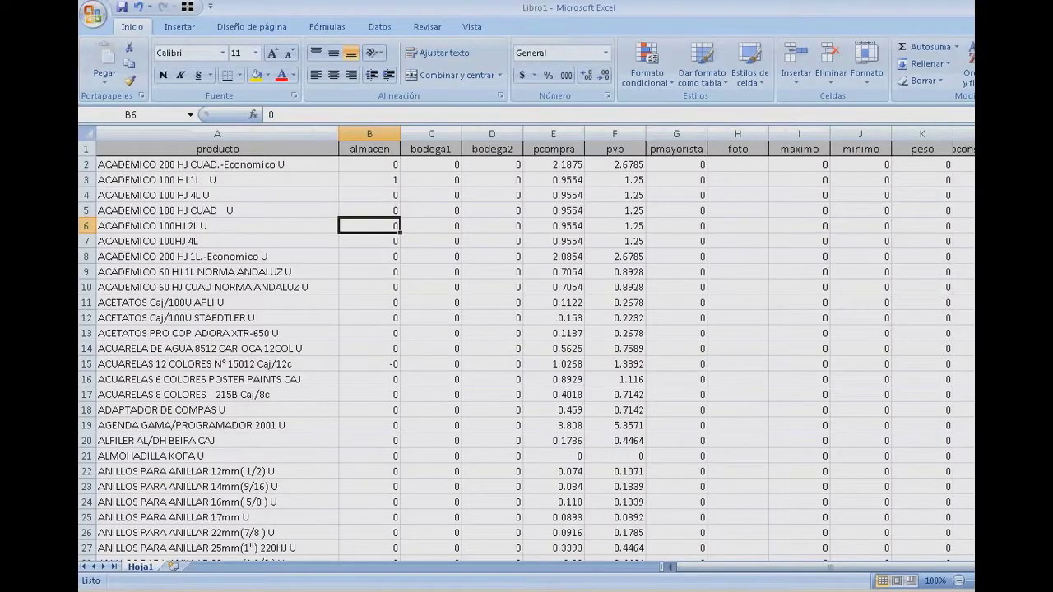
- Page through the Excel product list to its last filled row and back to the top
left_click(571, 331)
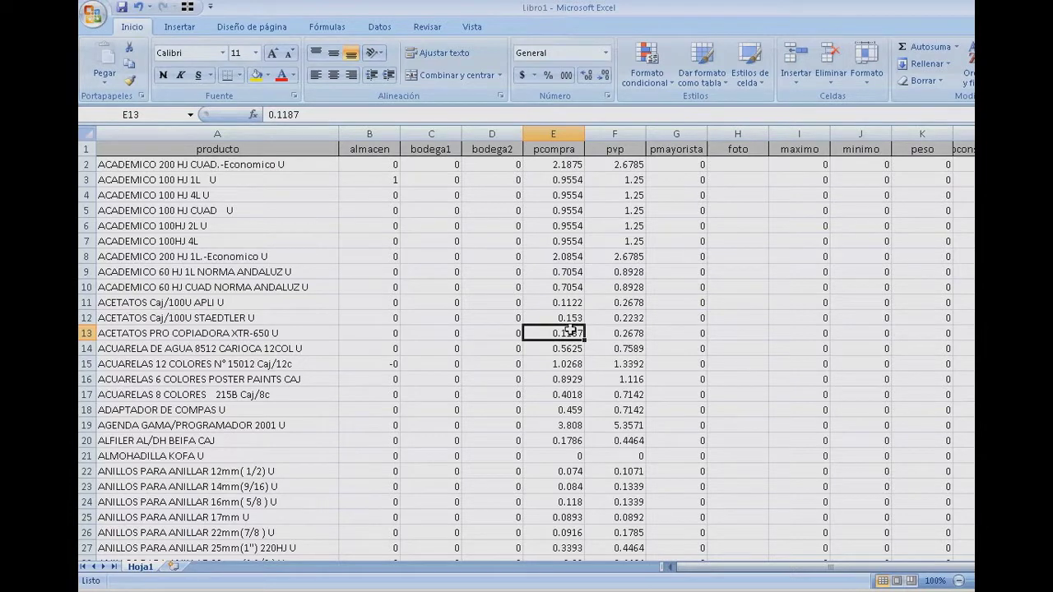
key("Left")
key("Left")
key("Left")
key("Left")
key("Up")
key("Up")
key("Up")
key("Up")
key("ctrl+Home")
key("Down")
key("Page_Down")
key("Page_Down")
key("Page_Down")
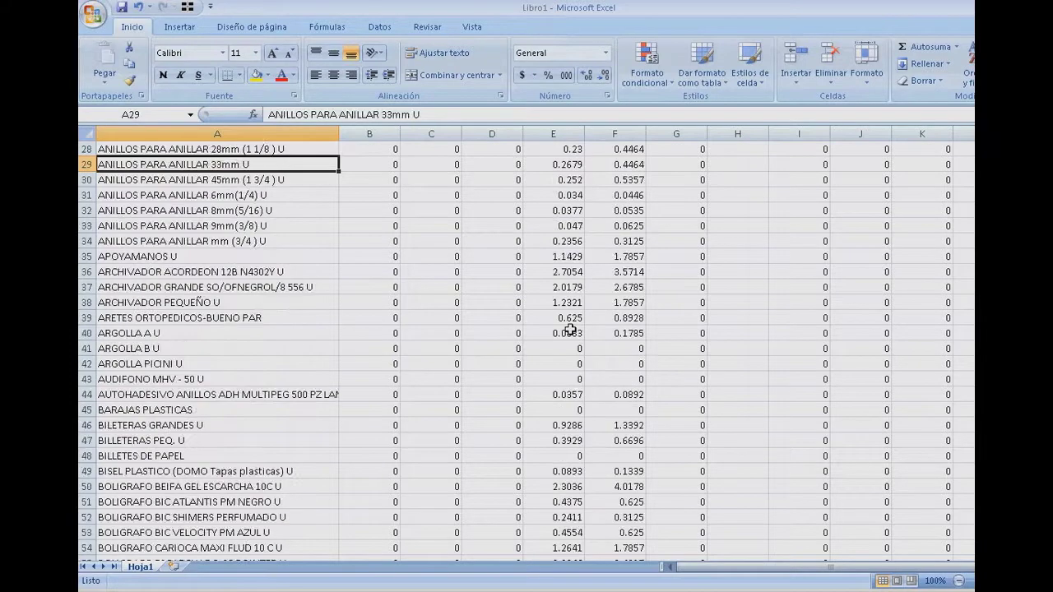
key("Page_Down")
key("Page_Down")
key("Page_Down")
key("Page_Down")
key("Page_Down")
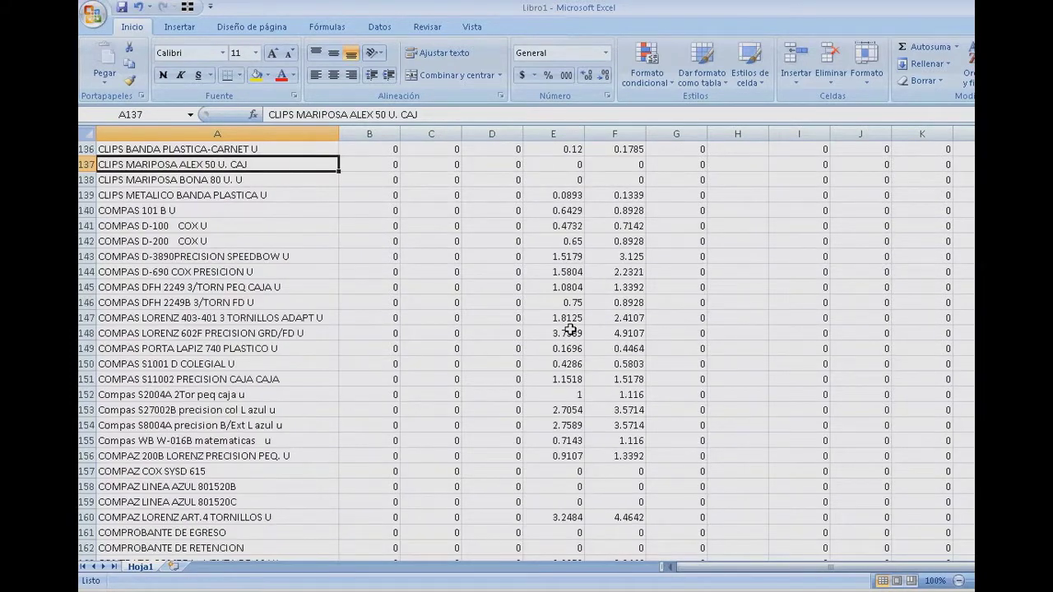
key("Page_Down")
key("Page_Down")
key("Page_Down")
key("Page_Down")
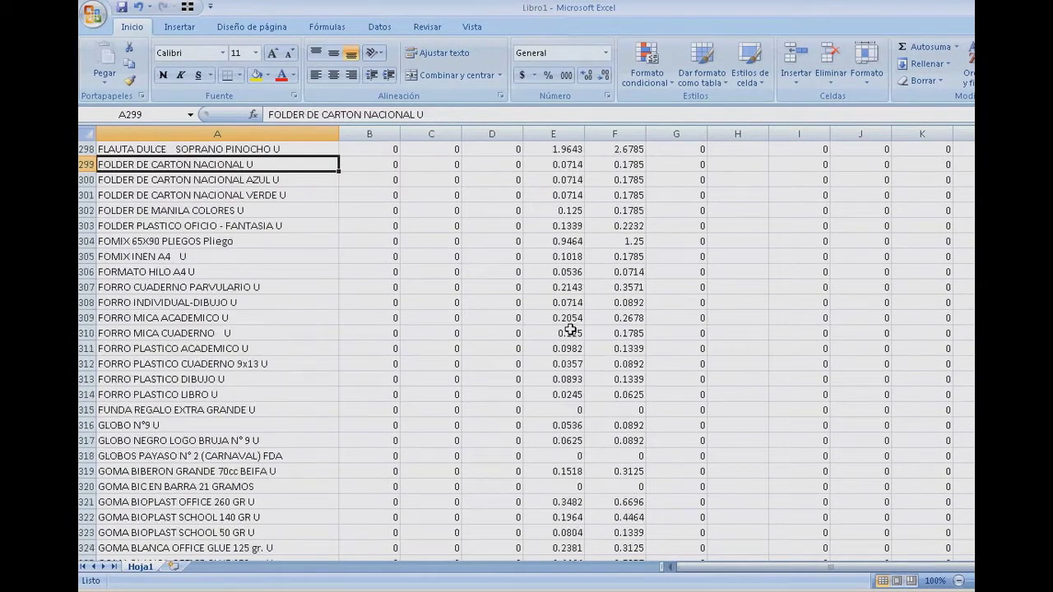
key("Page_Down")
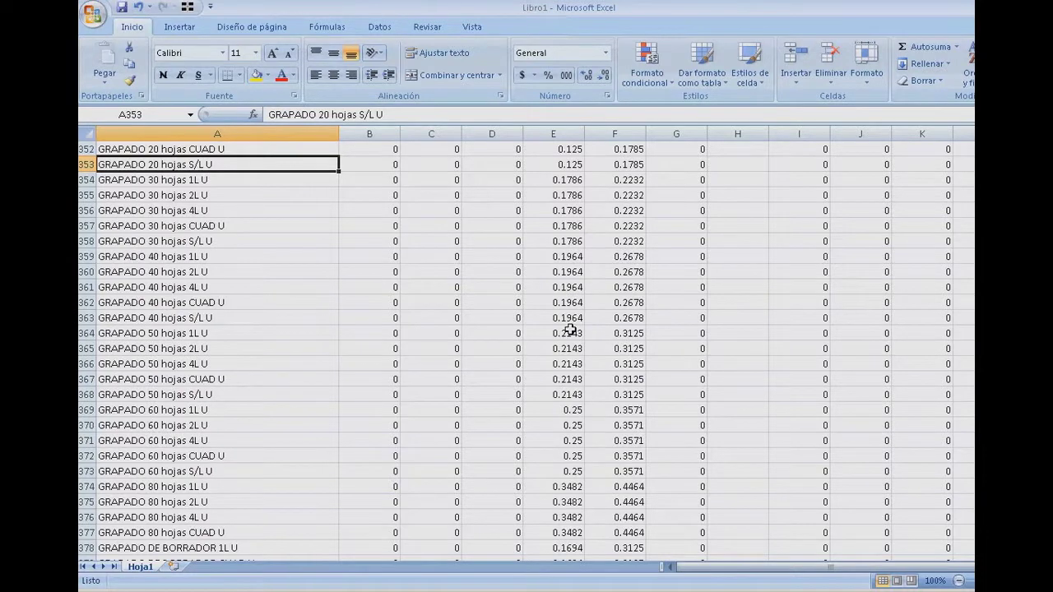
key("Page_Down")
key("Page_Down")
key("Page_Down")
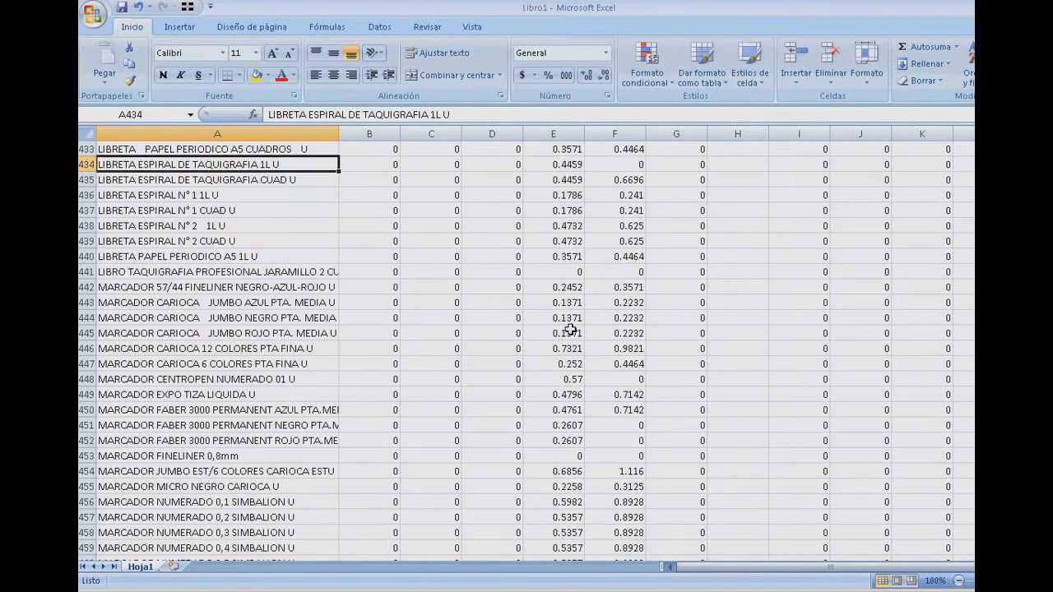
key("Page_Down")
key("Page_Down")
key("Page_Down")
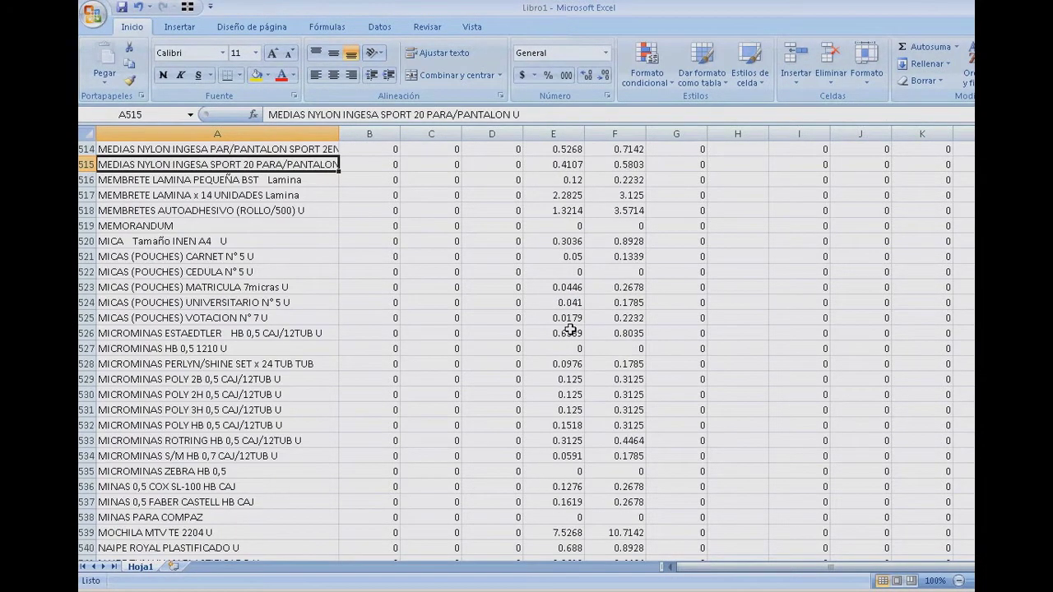
key("Page_Down")
key("Page_Down")
key("Page_Down")
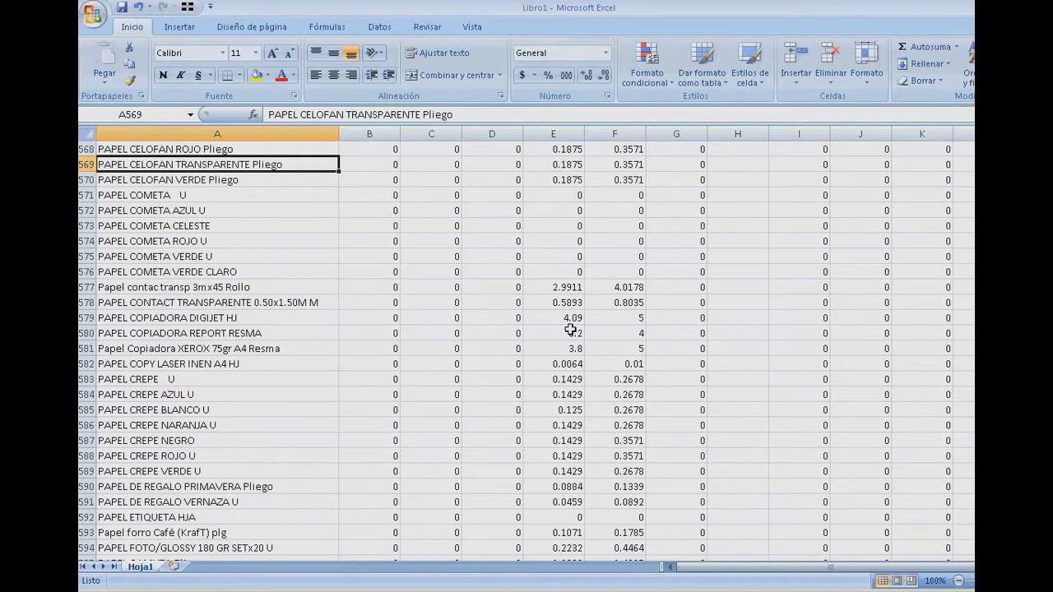
key("Page_Down")
key("Page_Down")
key("Page_Down")
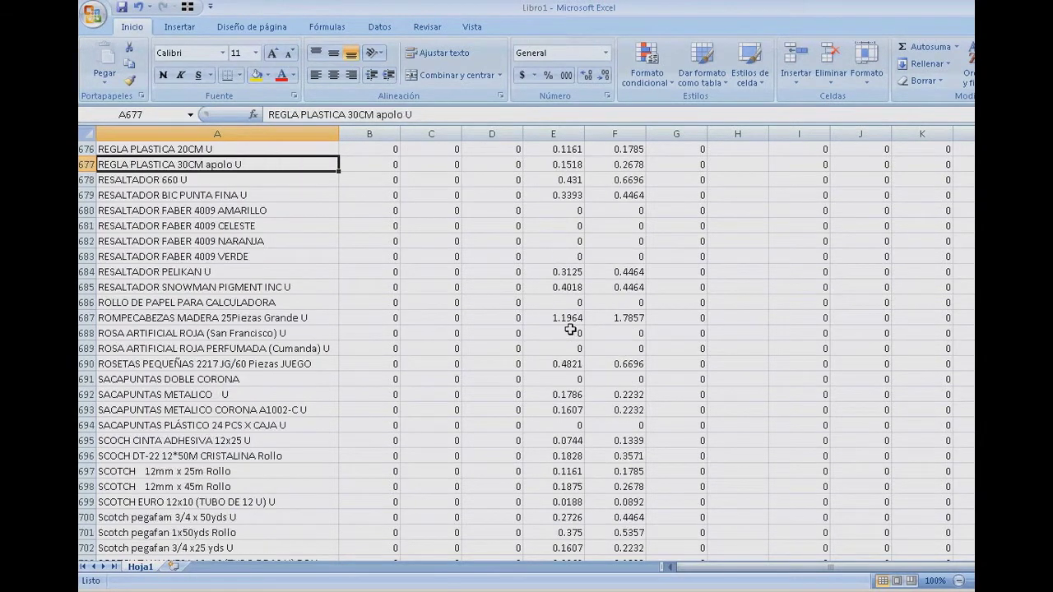
key("Page_Down")
key("Page_Down")
key("Page_Down")
key("Page_Up")
key("Page_Down")
key("Up")
key("Up")
key("Up")
key("Up")
key("Up")
key("Up")
key("Up")
key("Up")
key("Up")
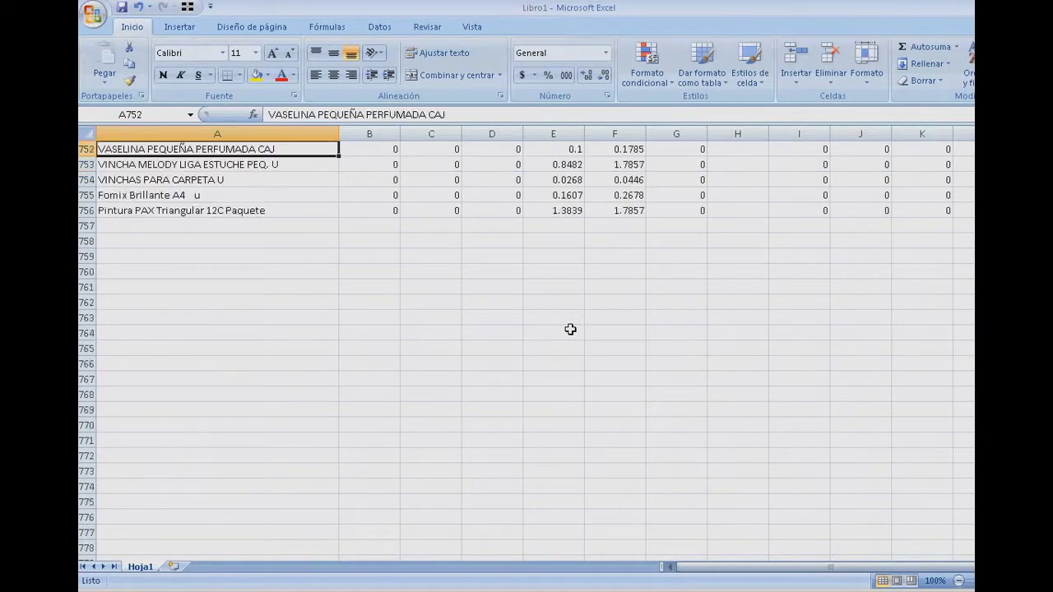
key("Down")
key("Down")
key("Down")
key("Down")
key("Down")
key("Down")
key("Down")
key("Down")
key("Up")
key("Up")
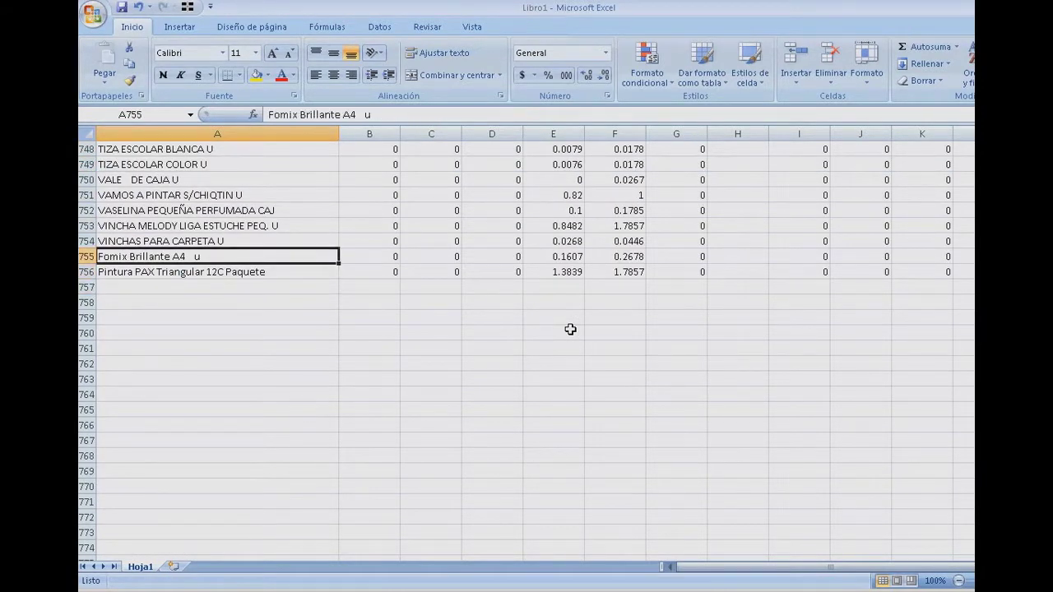
key("Page_Up")
key("Page_Up")
key("Page_Up")
key("Page_Up")
key("Page_Up")
key("Page_Up")
key("Page_Up")
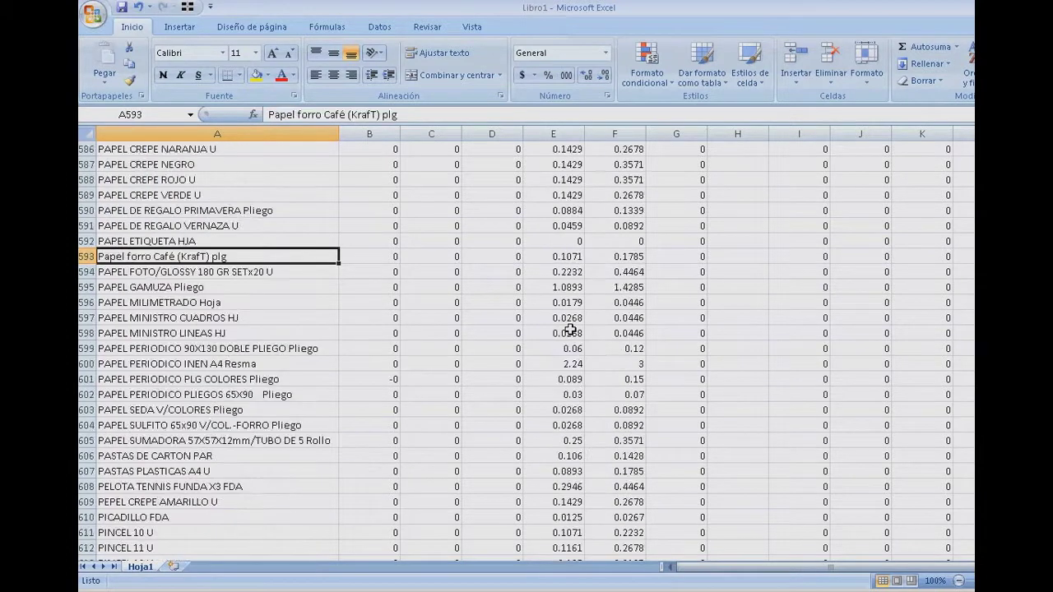
key("Page_Up")
key("Page_Up")
key("Page_Up")
key("Page_Up")
key("Page_Up")
key("Page_Up")
key("Page_Up")
key("Page_Up")
key("Page_Up")
key("Page_Up")
key("Page_Up")
key("Page_Up")
key("Page_Up")
key("Page_Up")
key("Page_Up")
key("Page_Up")
key("Page_Up")
key("Page_Up")
key("Page_Up")
key("Page_Up")
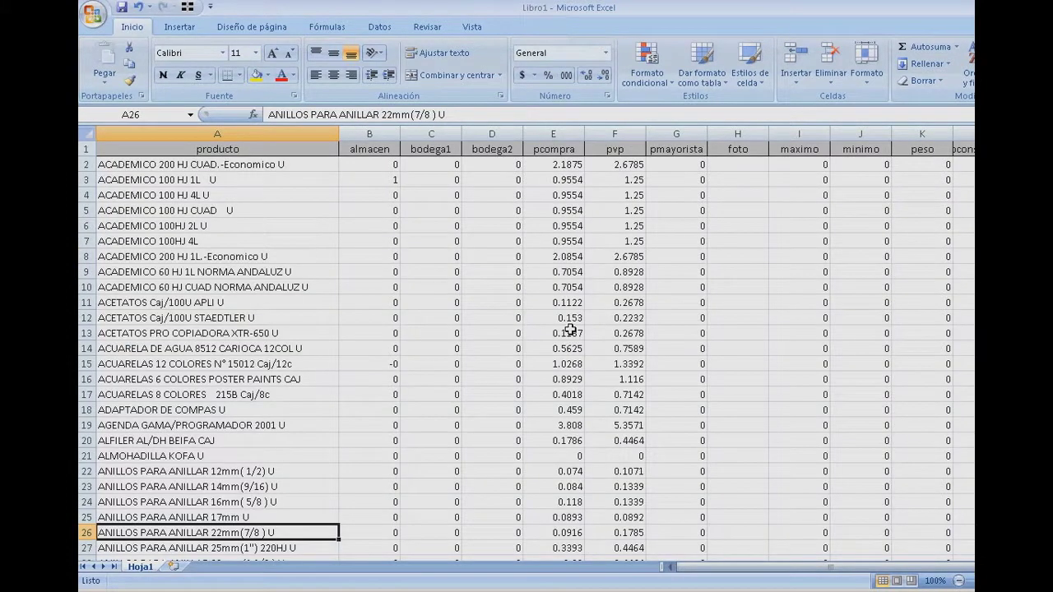
- Check the first product's row 2 values from almacen across pcompra and foto to codigo
key("Right")
key("Up")
key("Up")
key("Up")
key("Up")
key("Up")
key("Up")
key("Up")
key("Up")
key("Up")
key("Up")
key("Up")
key("Up")
key("Up")
key("Up")
key("Up")
key("Up")
key("Up")
key("Up")
key("Up")
key("Up")
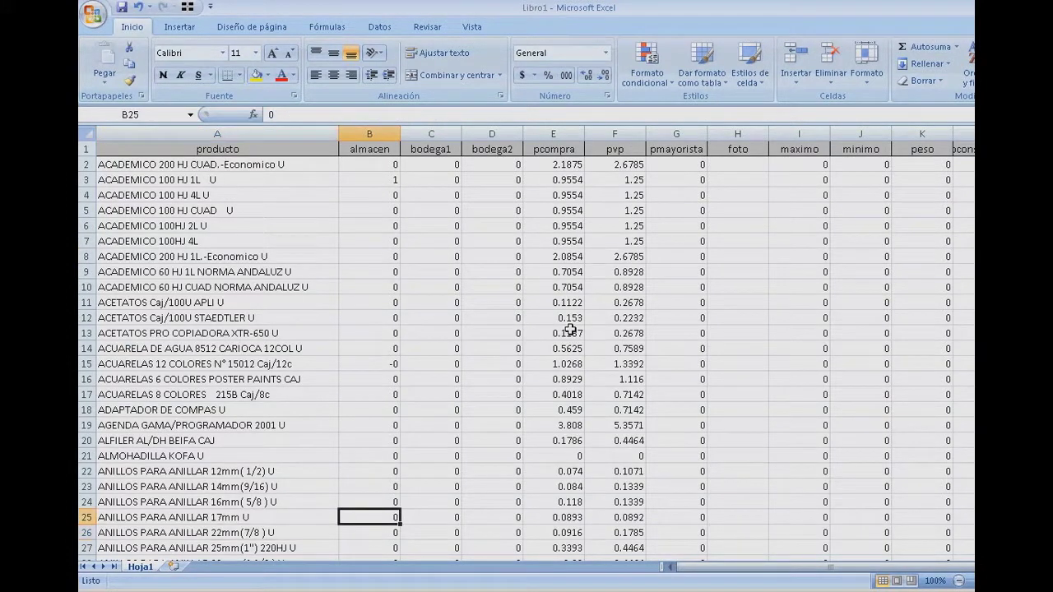
key("Up")
key("Up")
key("Up")
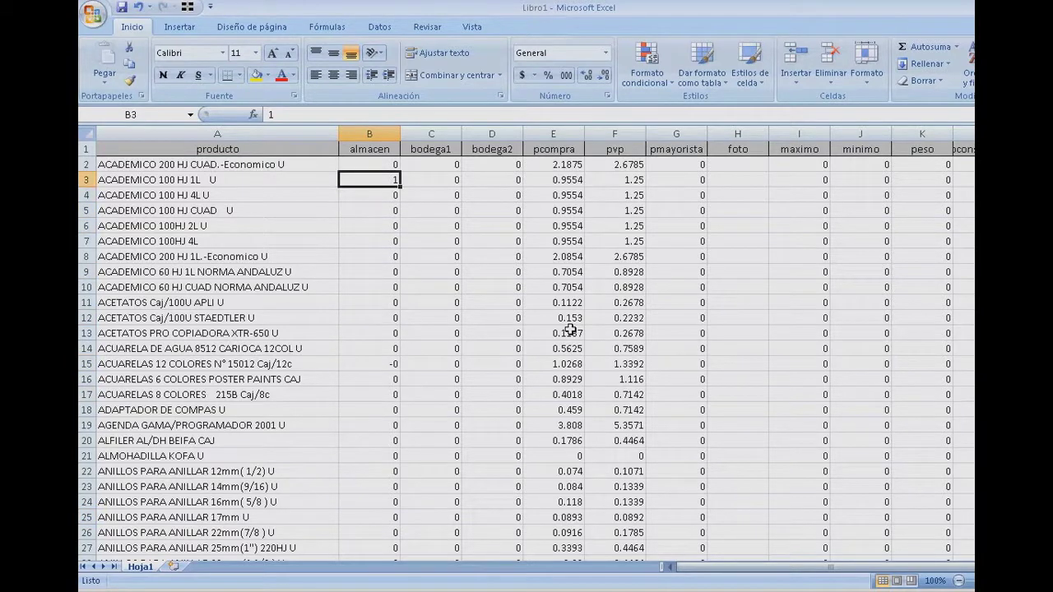
key("Up")
key("Right")
key("Right")
key("Right")
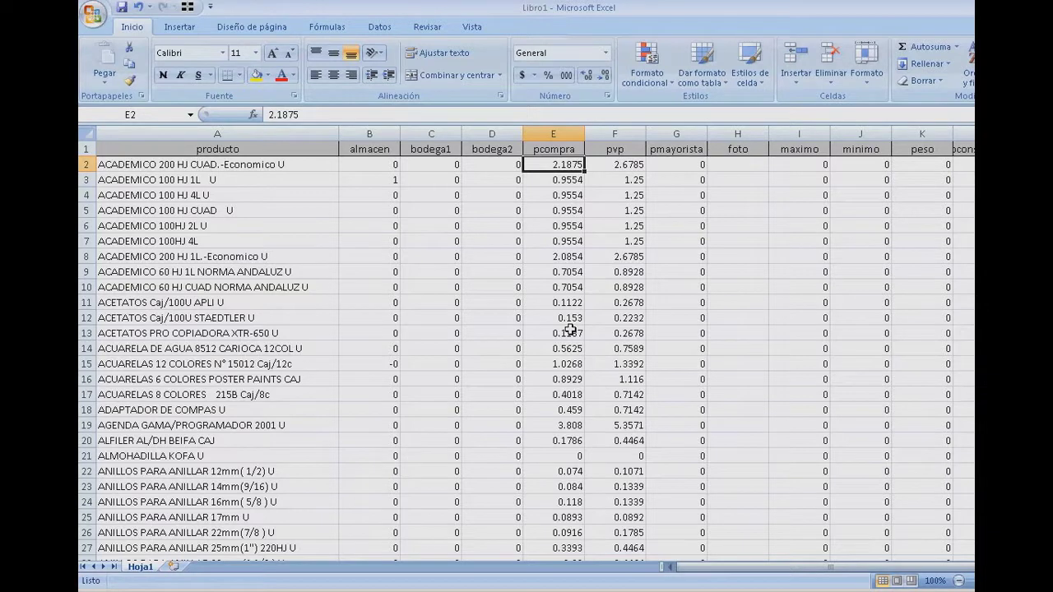
key("Right")
key("Right")
key("Right")
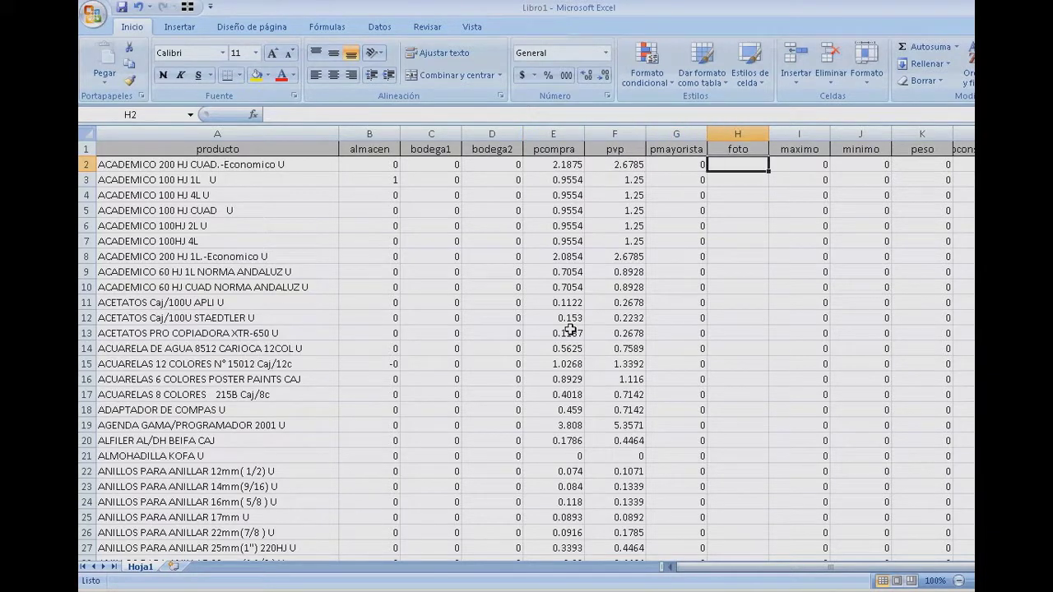
key("Right")
key("Right")
key("Right")
key("Right")
key("Right")
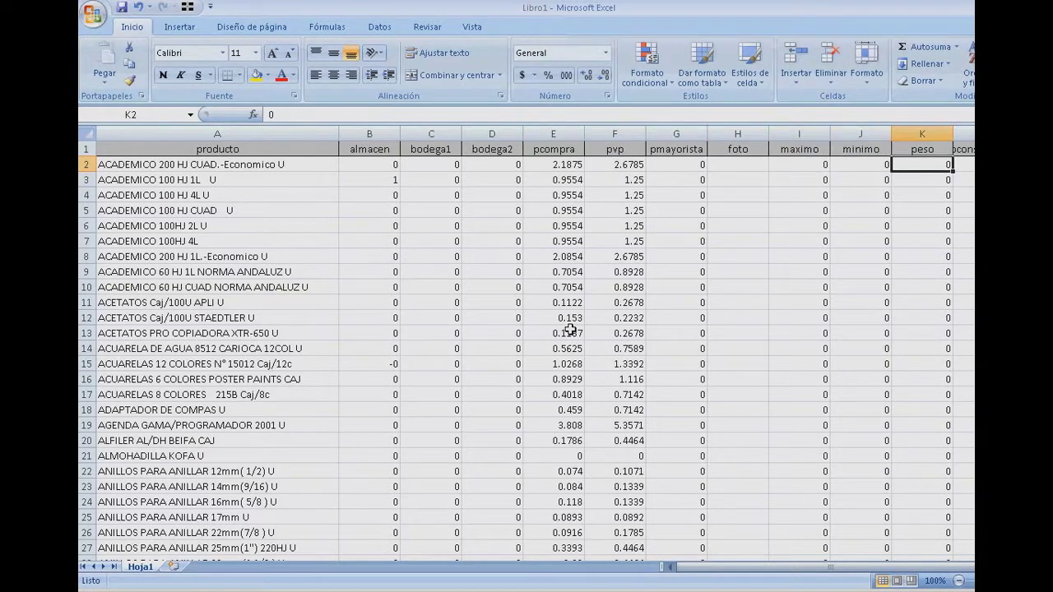
key("Right")
key("Right")
key("Left")
key("Left")
key("Left")
key("Left")
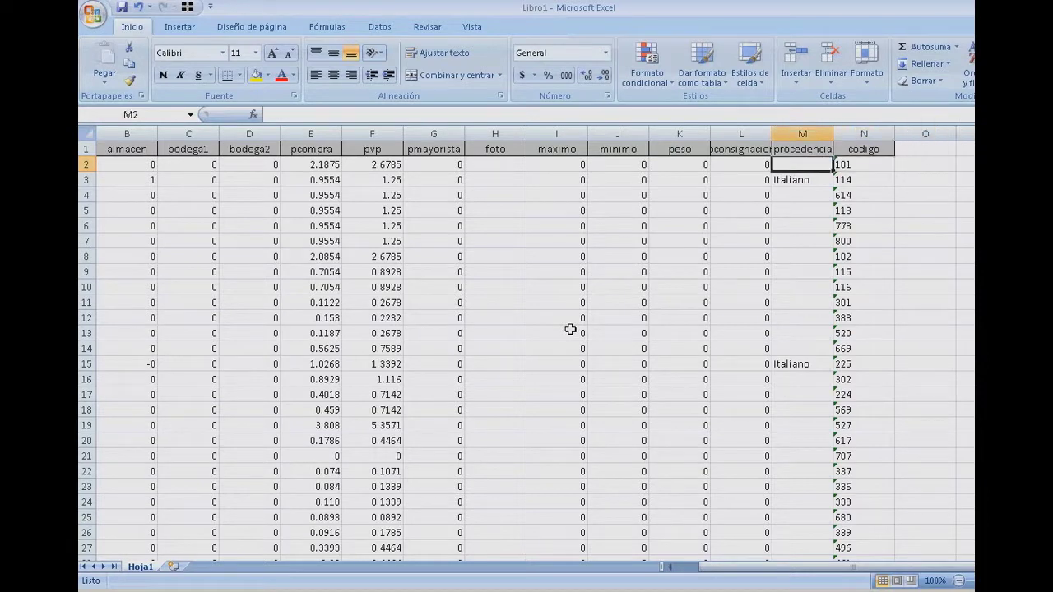
key("Left")
key("Left")
key("Left")
key("Left")
key("Left")
key("Left")
key("Left")
key("Left")
key("Left")
key("Left")
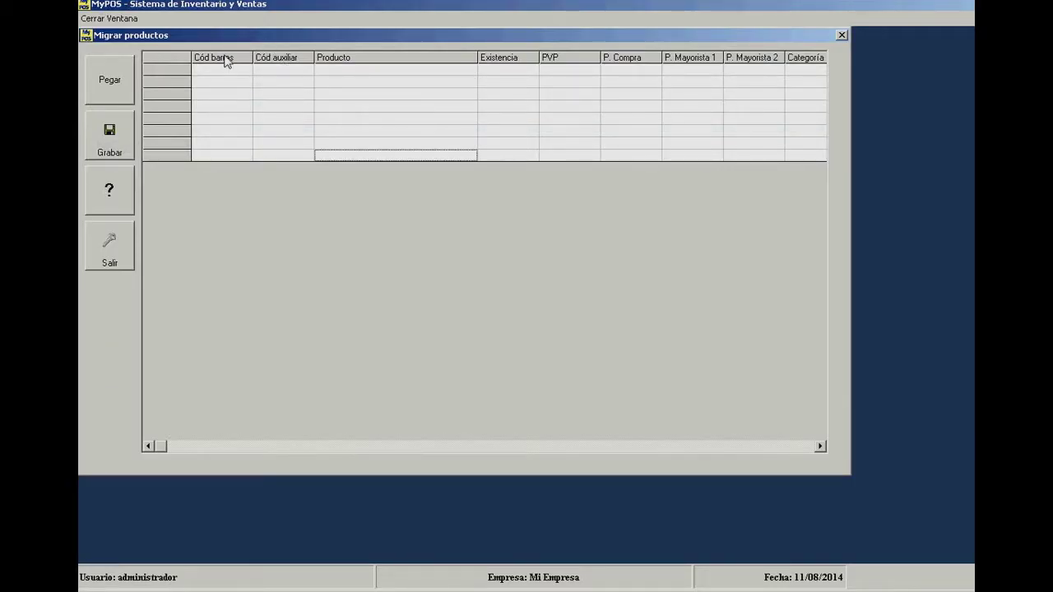
- Select each import header in turn: Cód barras, Cód auxiliar, Producto, Existencia, PVP, P. Compra, P. Mayorista 1–2, Categoría
left_click(225, 59)
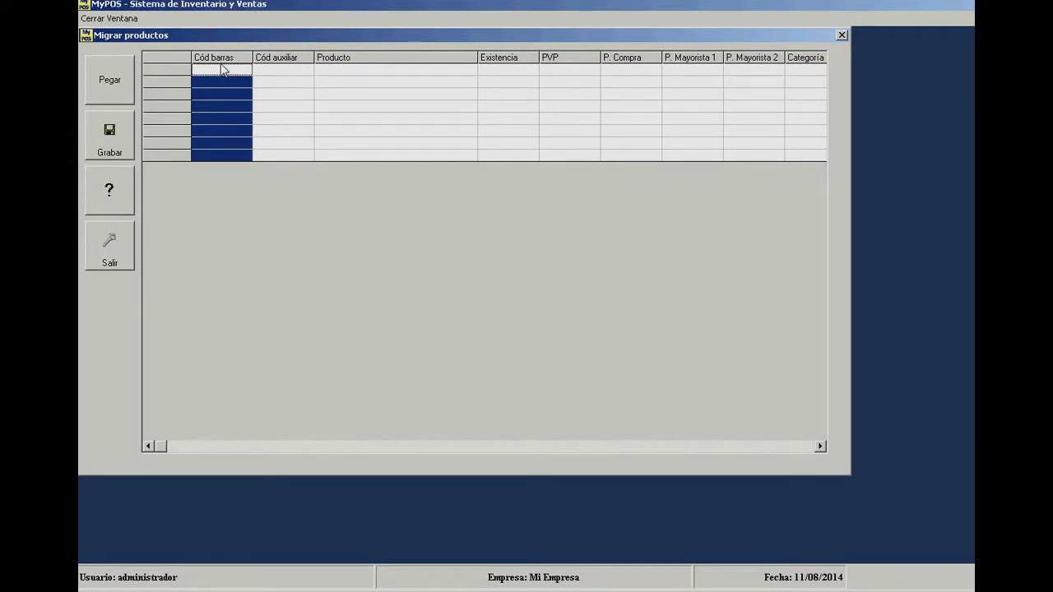
left_click(280, 61)
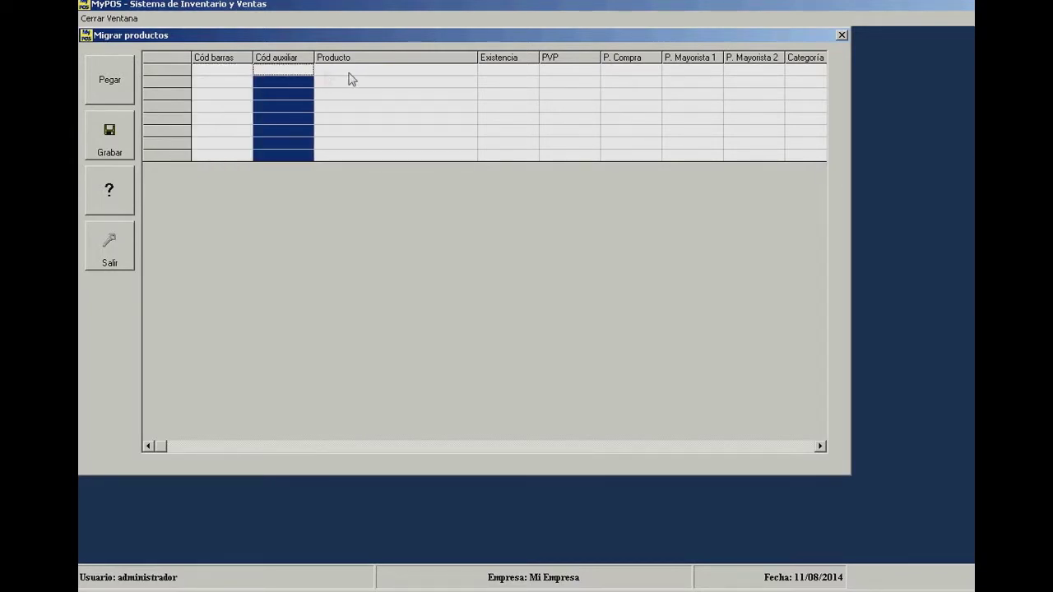
left_click(382, 59)
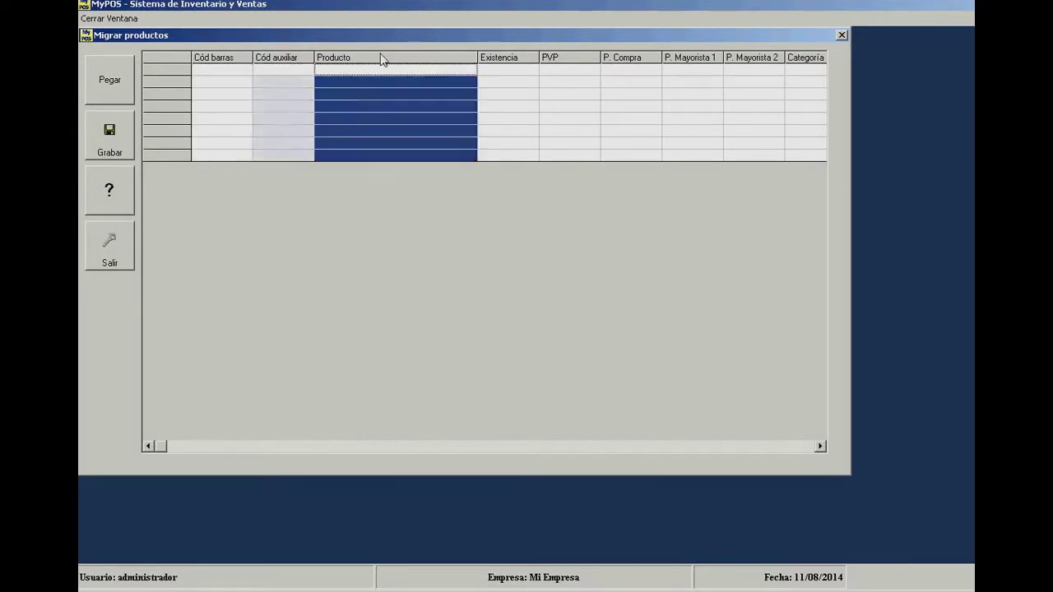
left_click(514, 61)
left_click(583, 61)
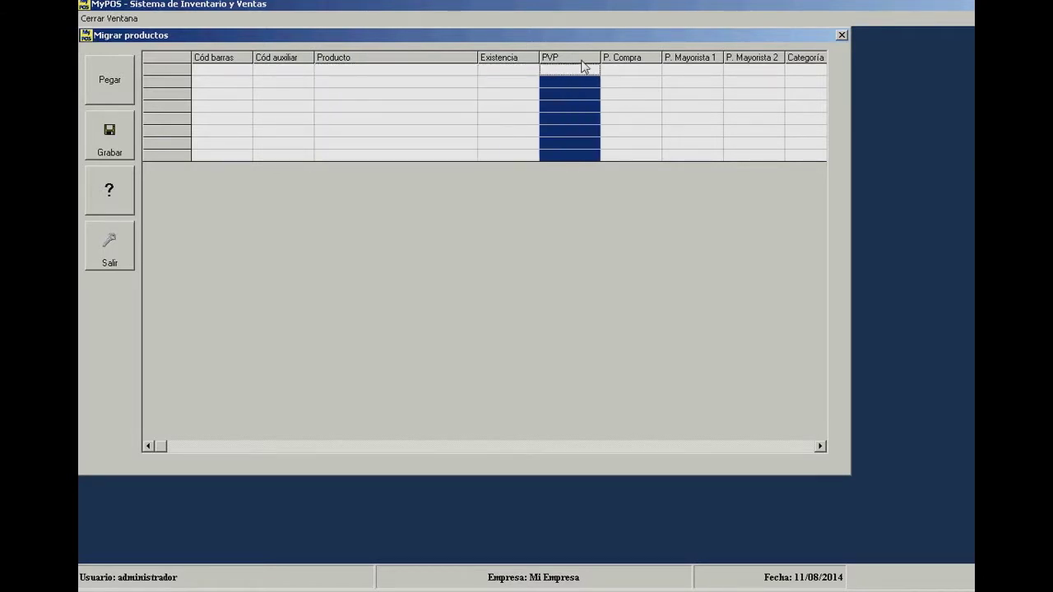
left_click(636, 61)
left_click(699, 66)
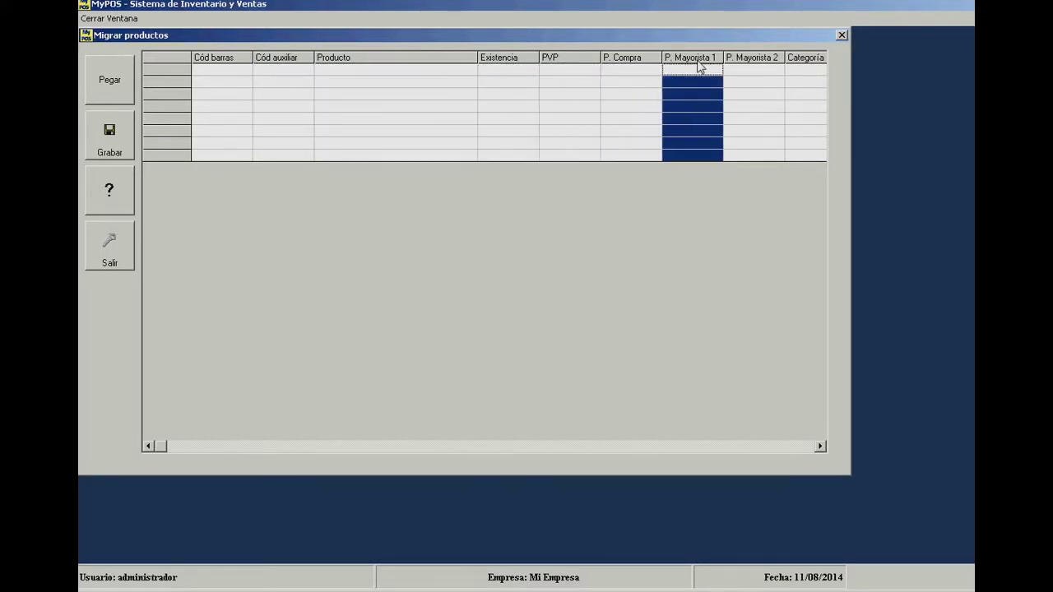
left_click(754, 63)
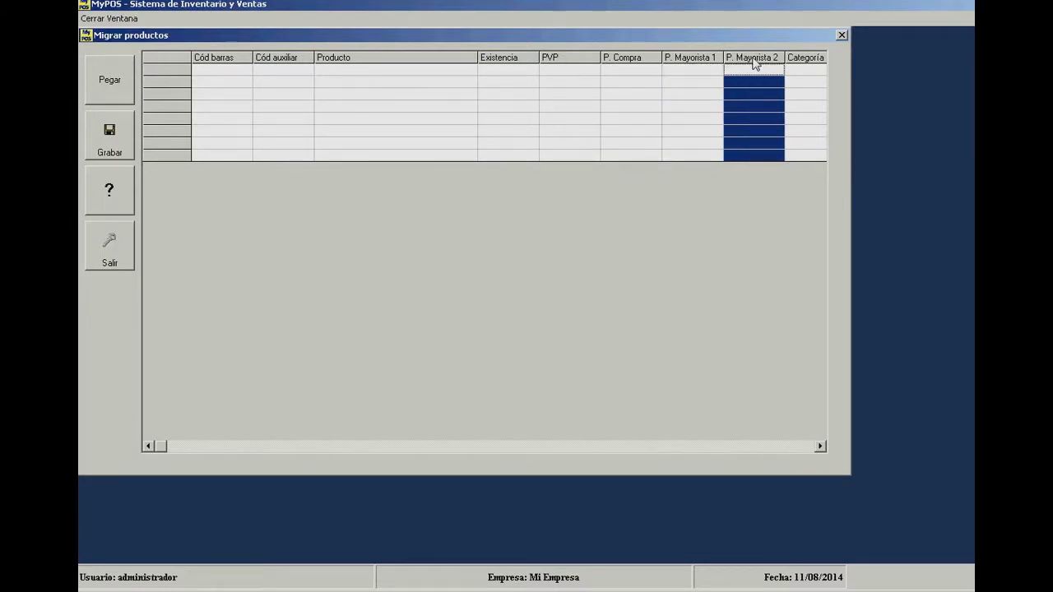
left_click(816, 63)
key("Left")
key("Left")
key("Left")
key("Left")
key("Left")
key("Left")
key("Left")
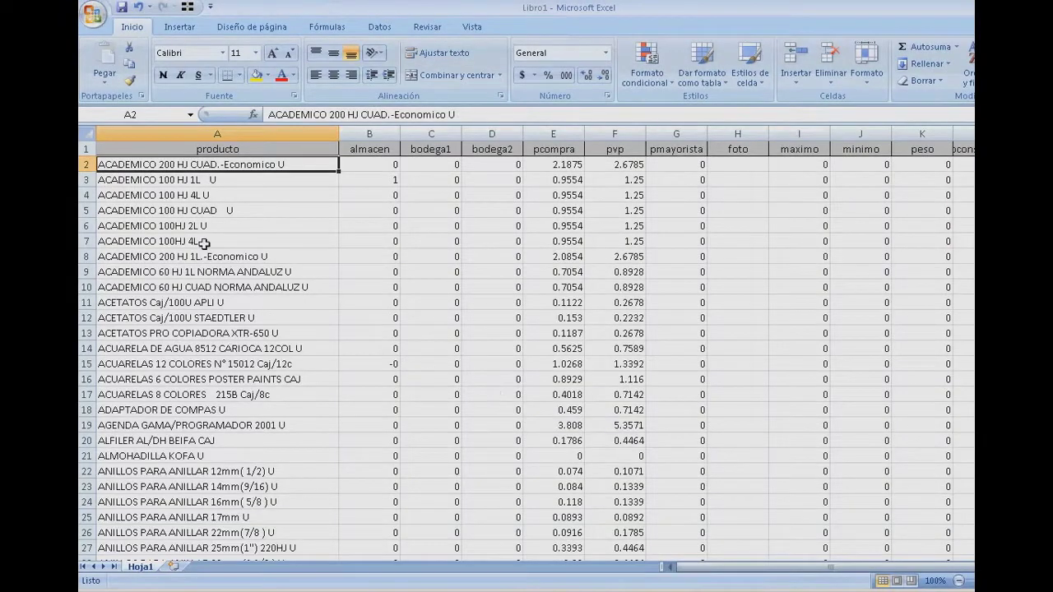
- Insert an empty column before producto and head it 'cod barras'
left_click(203, 242)
left_click(159, 134)
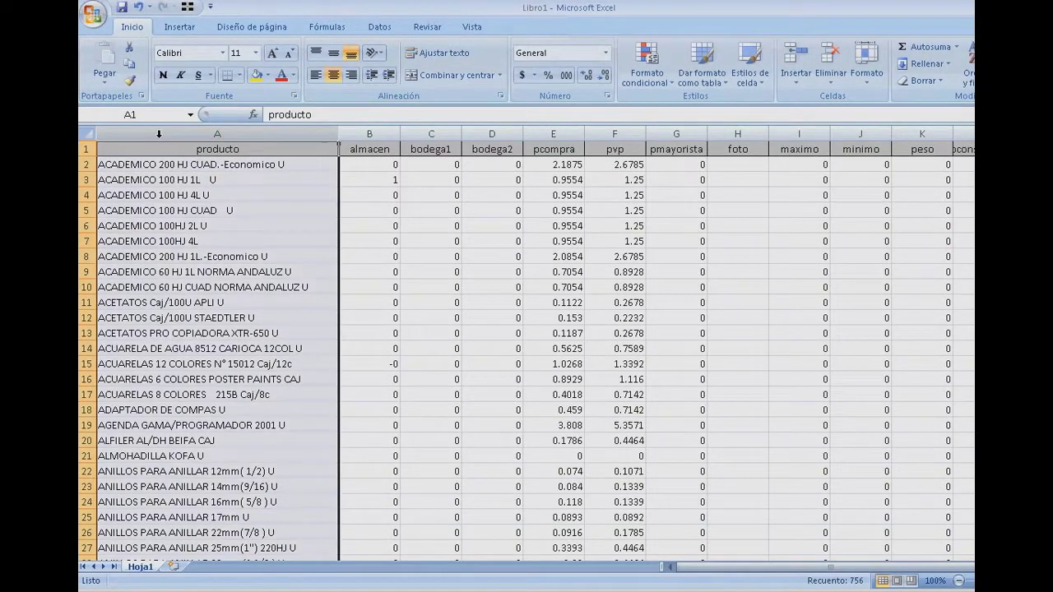
right_click(159, 134)
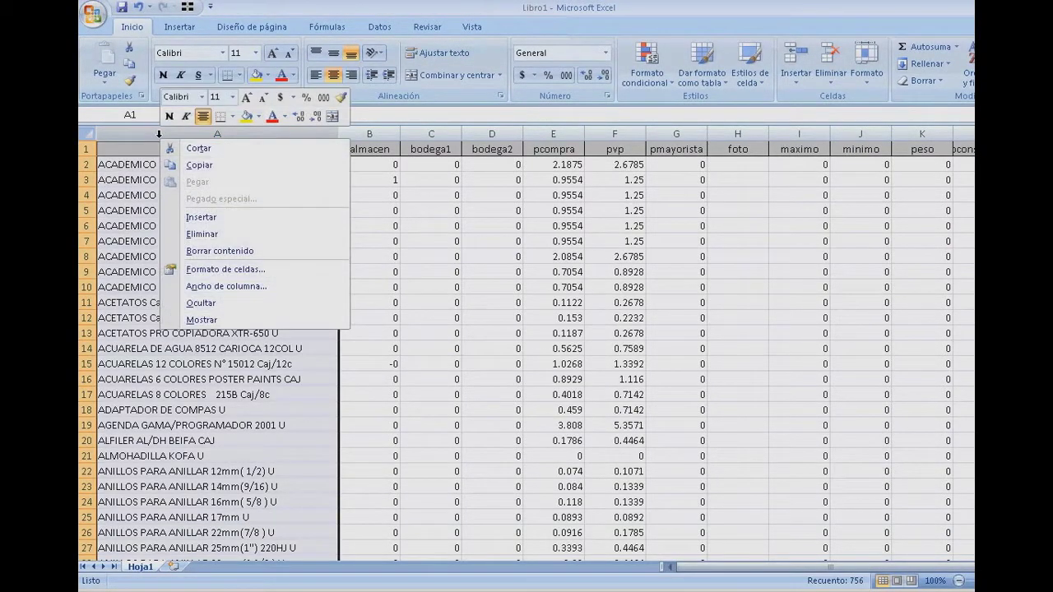
left_click(195, 218)
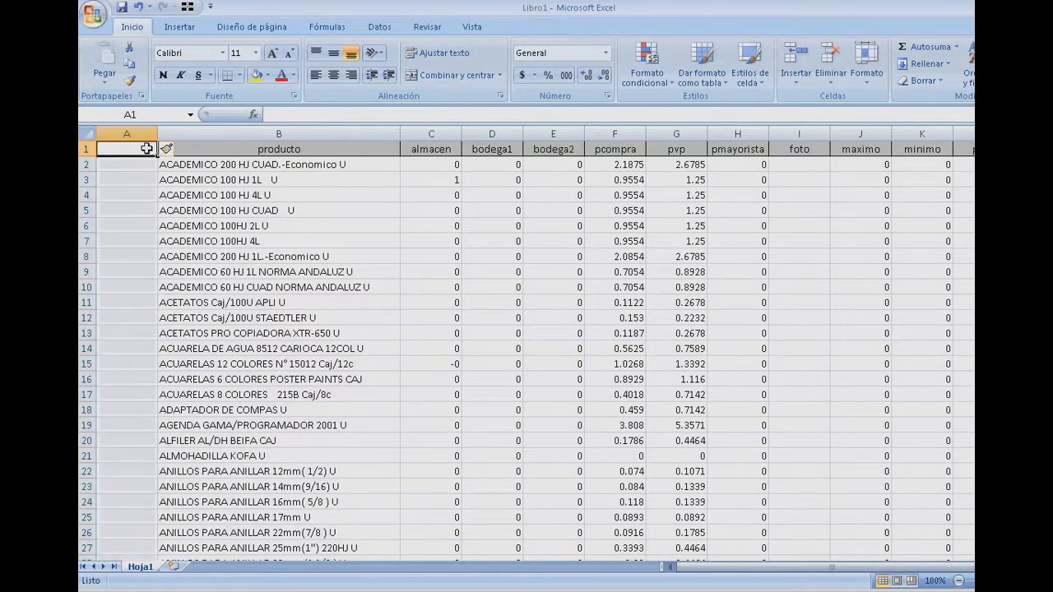
type("cod")
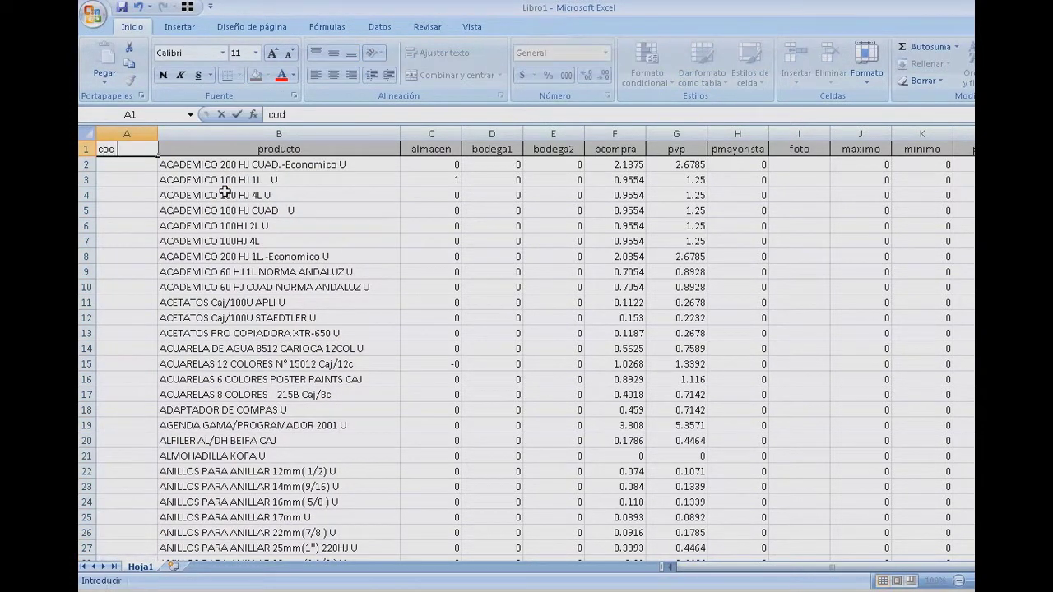
type(" barras")
key("Return")
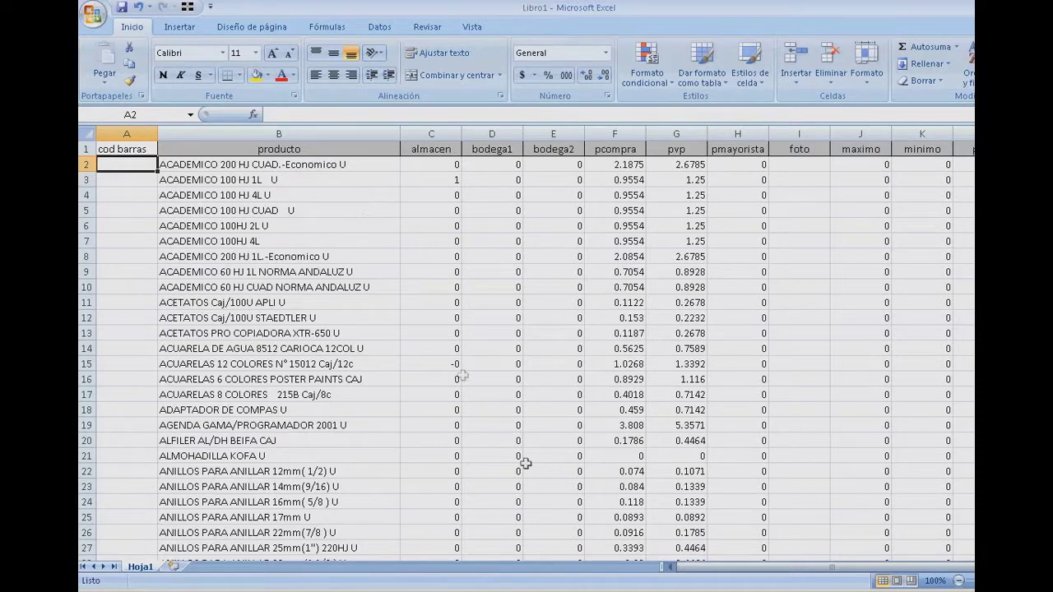
- Compare against MyPOS's import grid, then look along row 9 and select the producto column
left_click(650, 586)
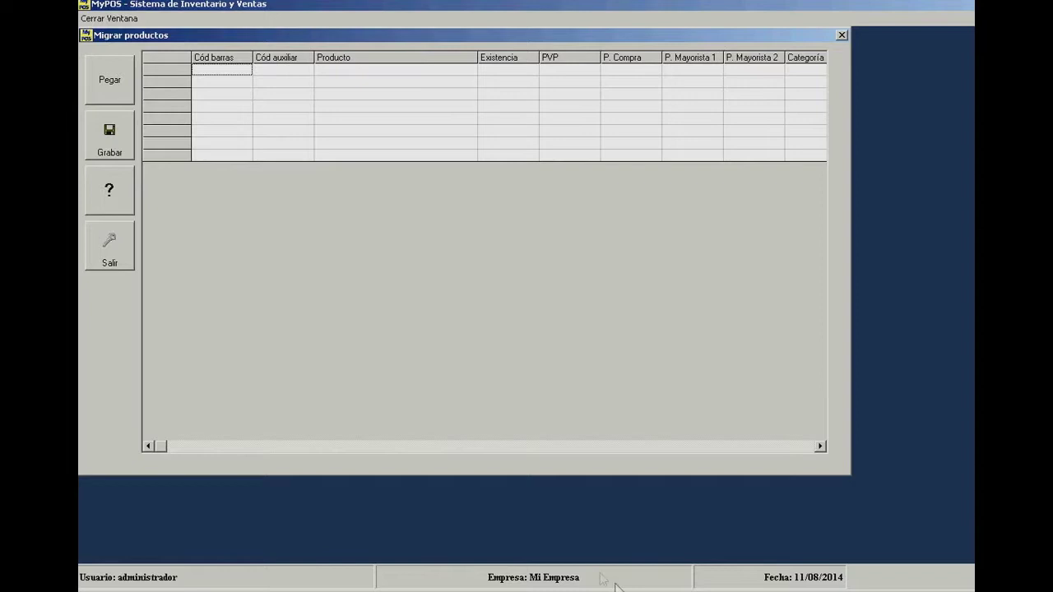
key("alt+Tab")
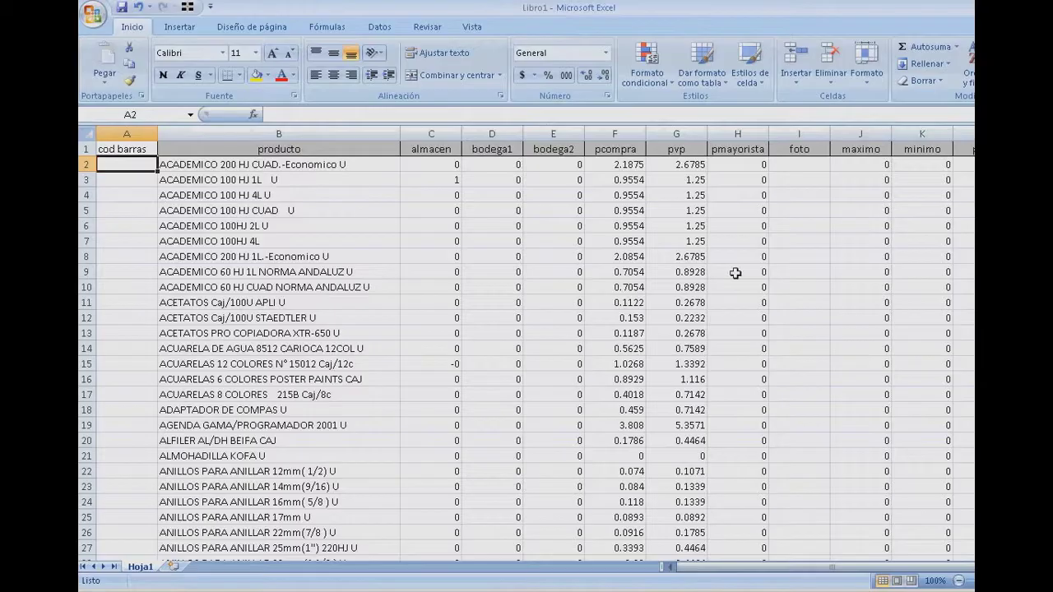
left_click(736, 272)
key("Right")
key("Right")
key("Right")
key("Right")
key("Right")
key("Right")
key("Right")
key("Right")
key("Left")
key("Left")
key("Left")
key("Left")
key("Left")
key("Left")
key("Left")
key("Left")
key("Left")
key("Left")
key("Left")
key("Left")
key("Left")
key("Left")
key("Left")
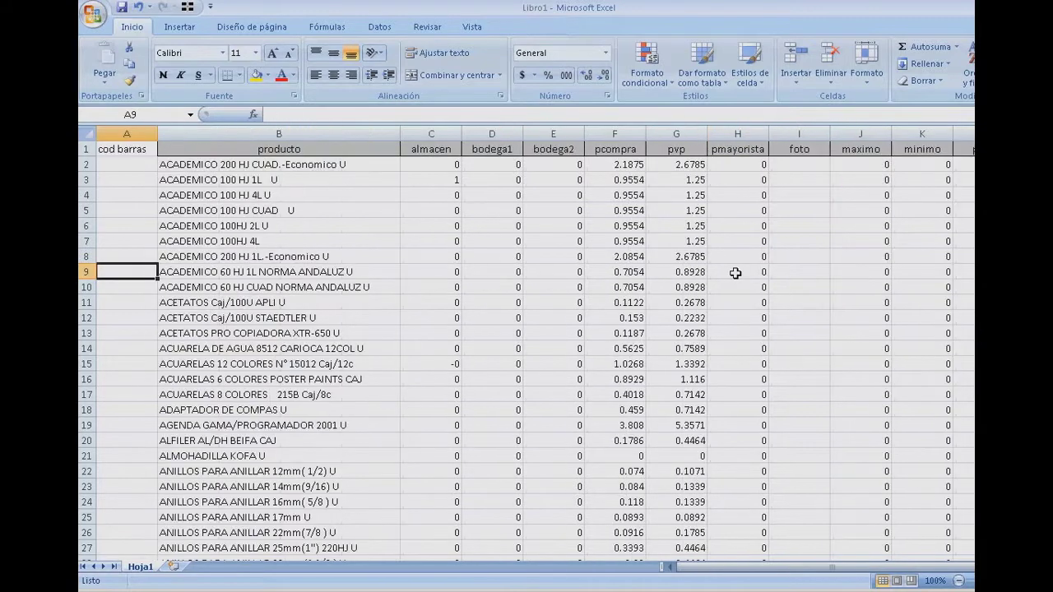
left_click(376, 132)
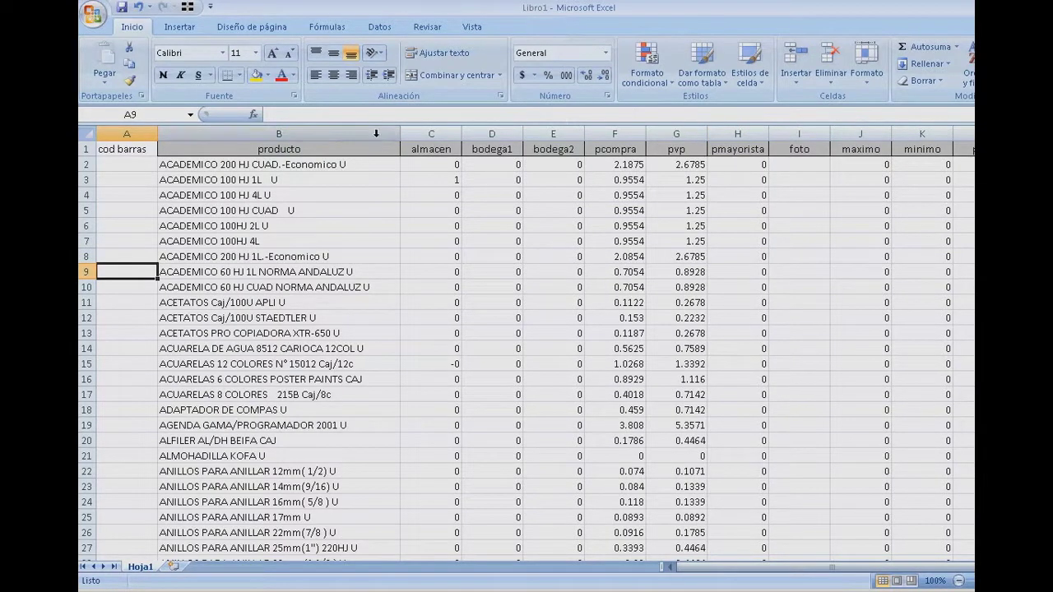
- Insert a second empty column before producto and move toward the codigo column
right_click(376, 133)
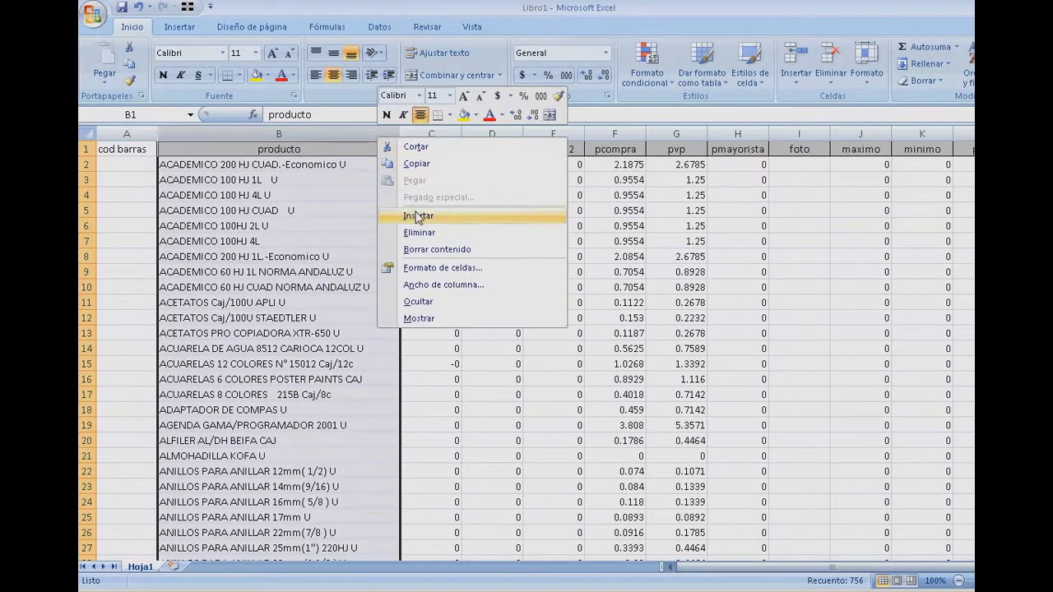
left_click(415, 211)
left_click(561, 189)
key("Right")
key("Right")
key("Right")
key("Right")
key("Right")
key("Right")
key("Right")
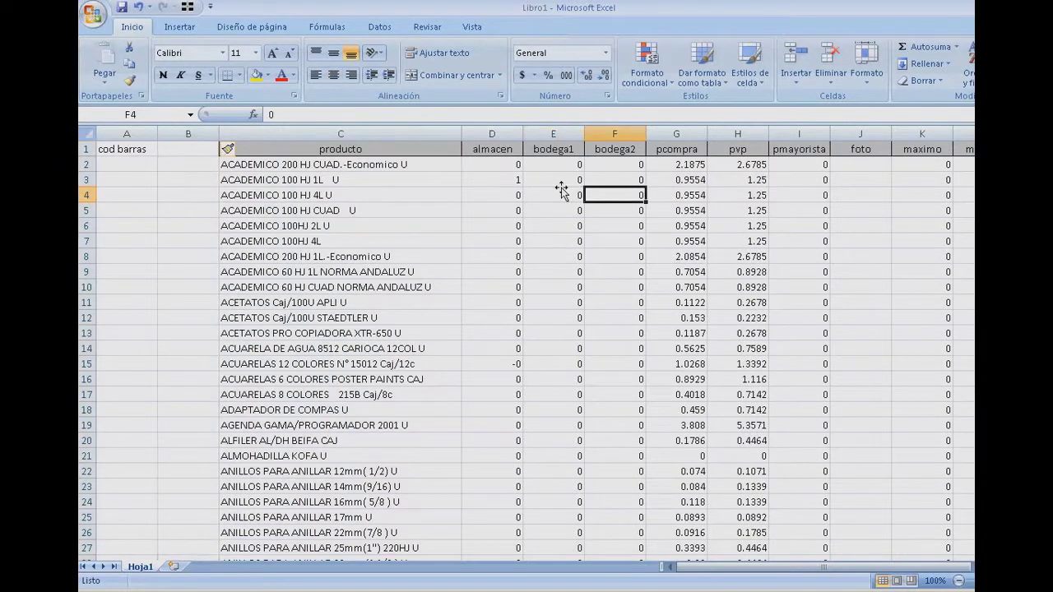
key("Right")
key("Right")
key("Right")
key("Right")
key("Right")
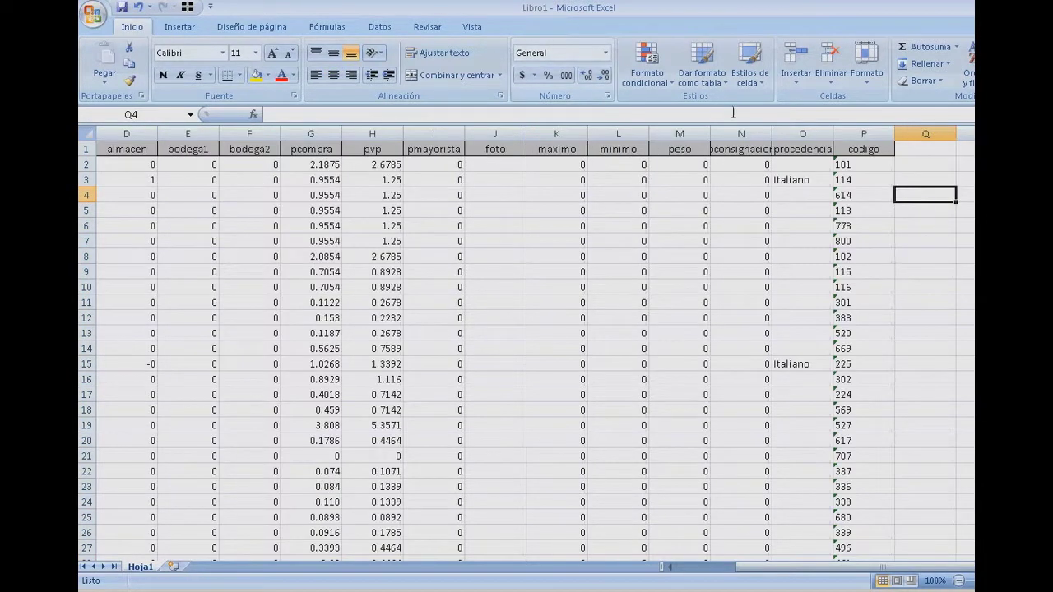
- Copy the codigo column into the new column B beside cod barras
left_click(864, 132)
right_click(863, 134)
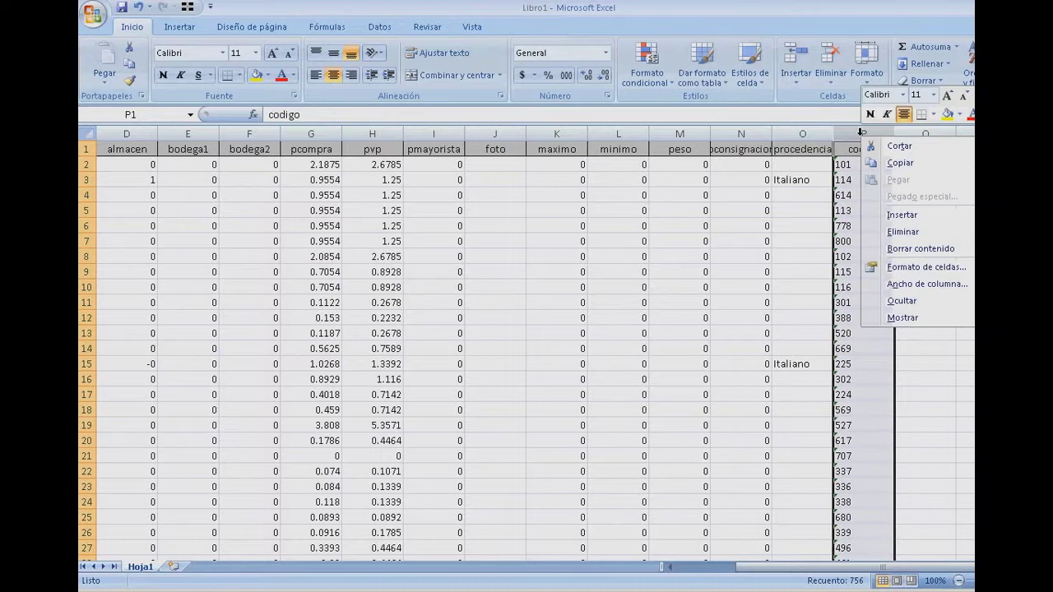
left_click(899, 163)
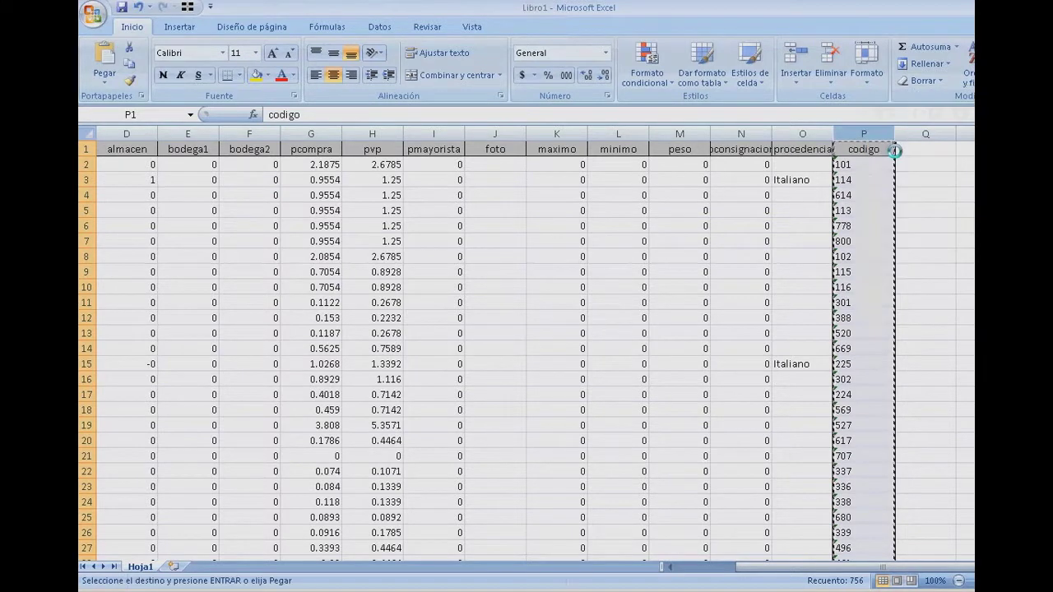
key("ctrl+Home")
key("Right")
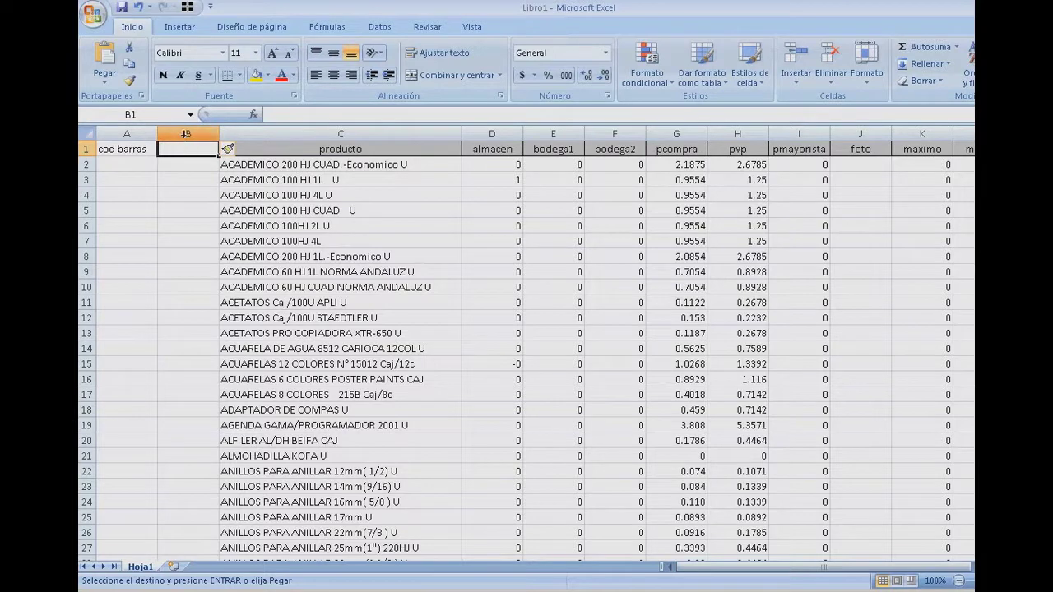
right_click(186, 135)
left_click(210, 183)
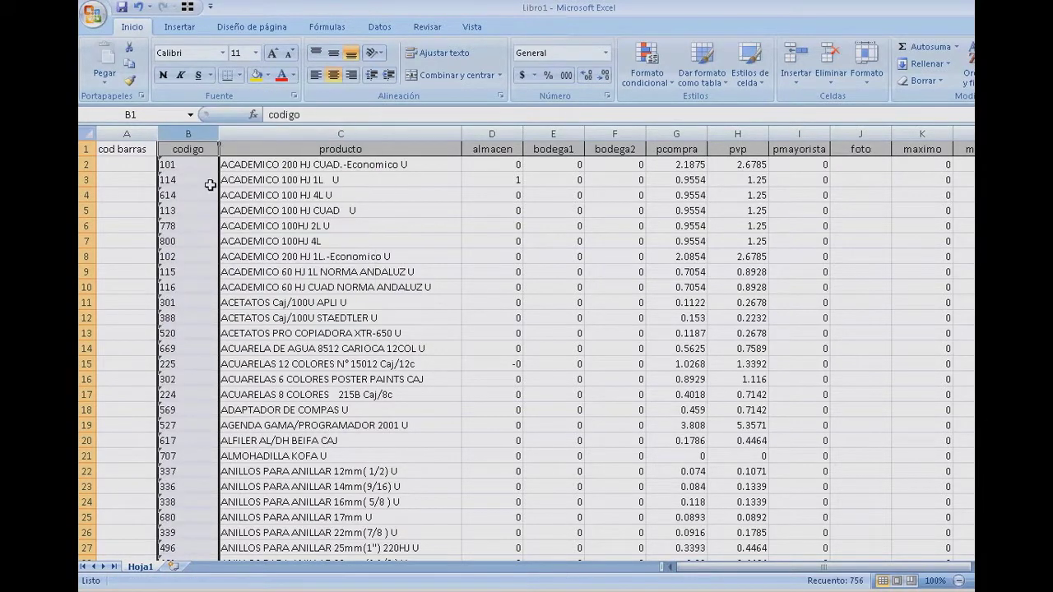
left_click(211, 185)
key("Left")
key("Up")
key("Up")
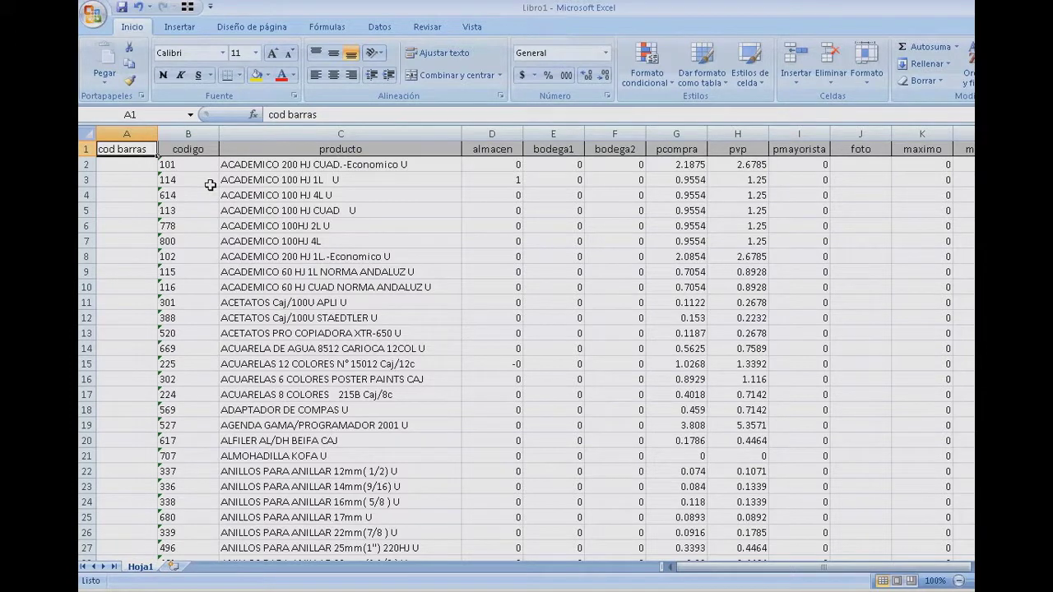
key("Right")
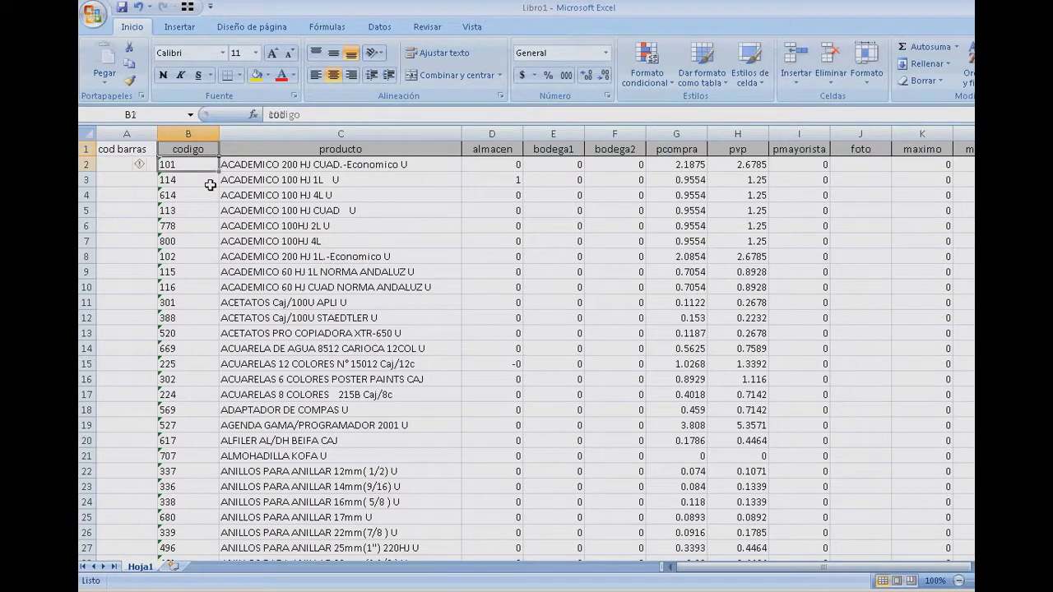
key("Right")
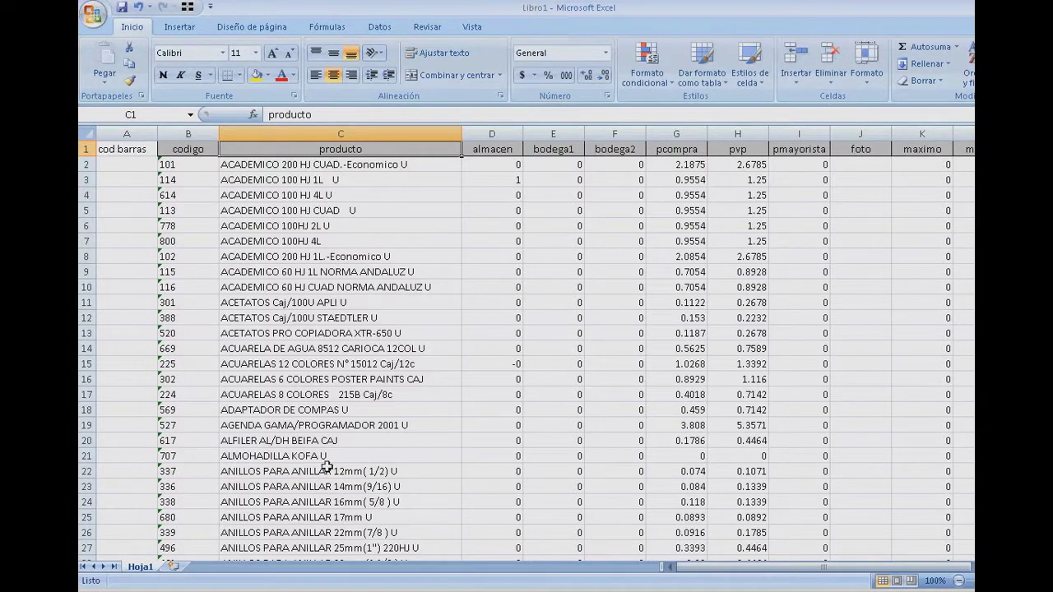
- Clear the bodega1 and bodega2 columns, then return to MyPOS's Migrar productos grid
left_click(537, 590)
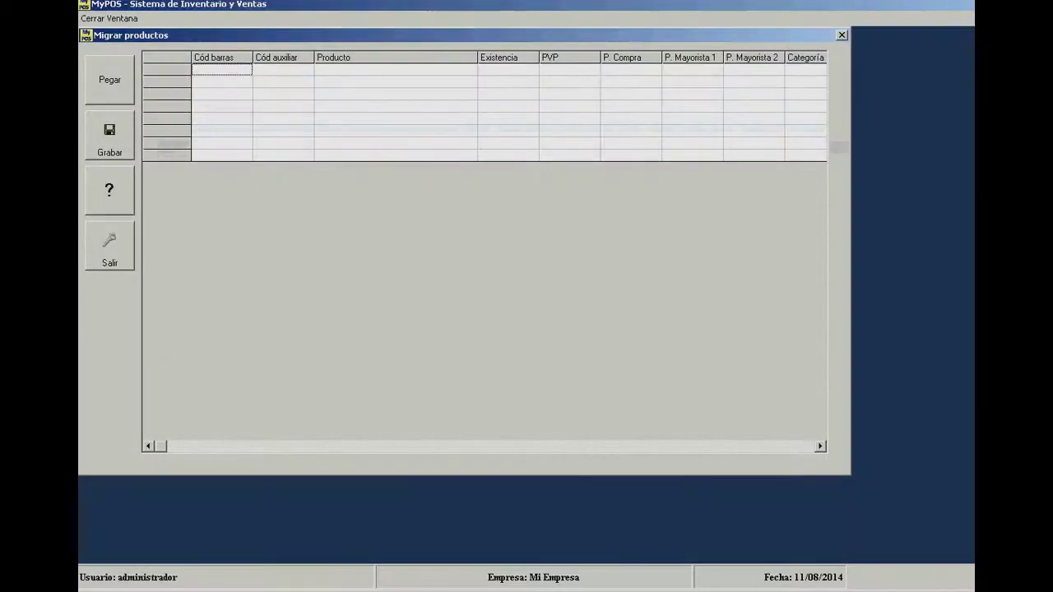
left_click(494, 589)
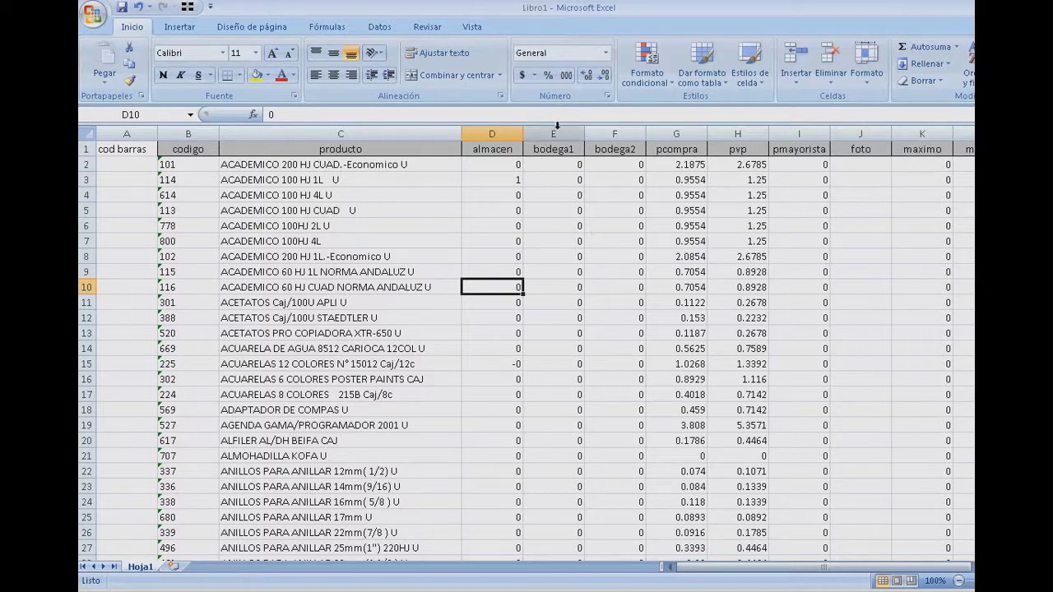
left_click_drag(558, 128, 597, 124)
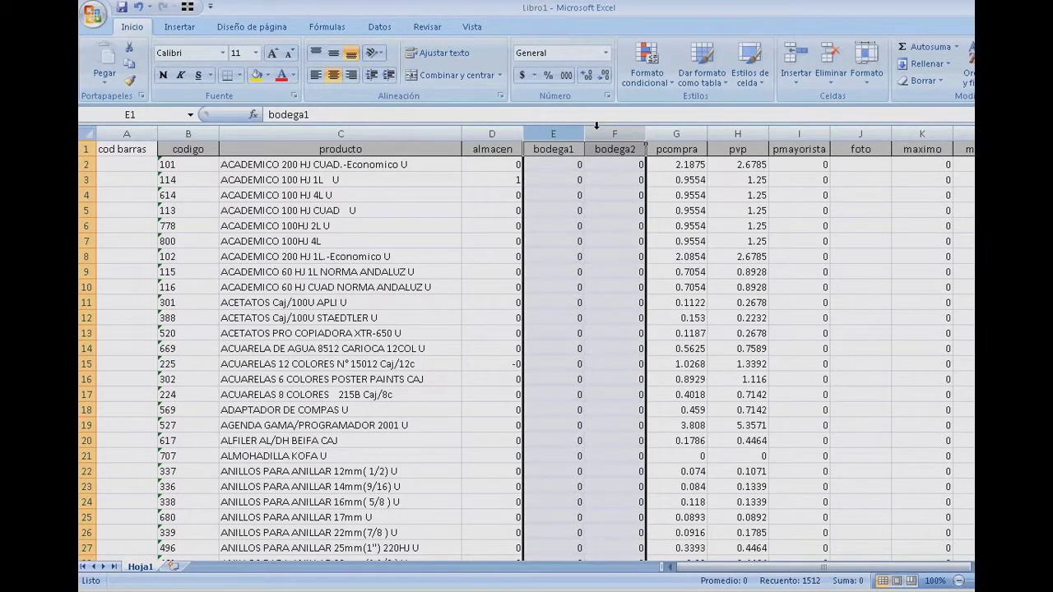
key("Delete")
left_click(617, 170)
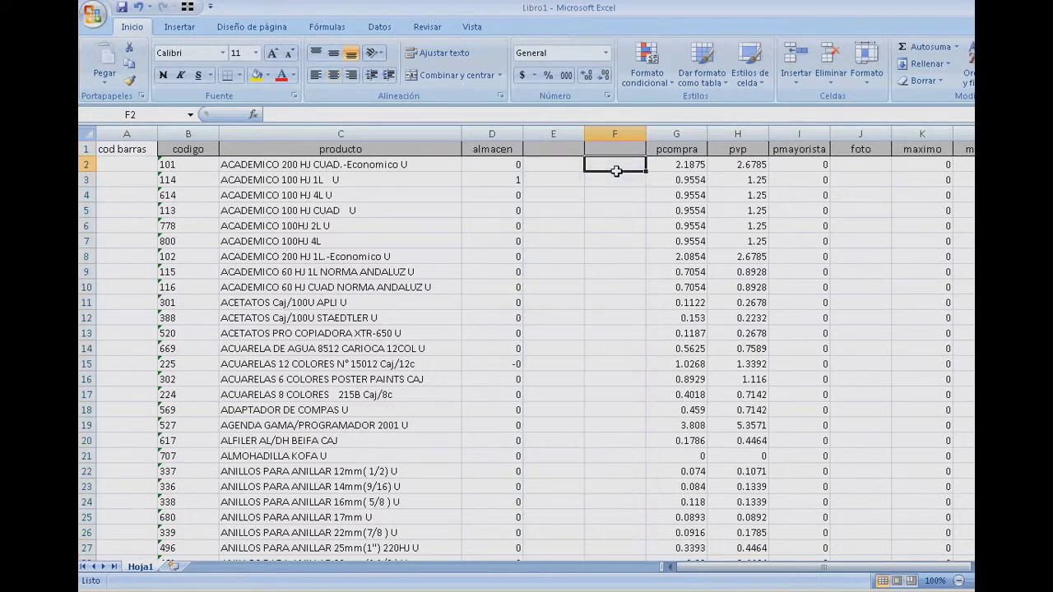
left_click(657, 586)
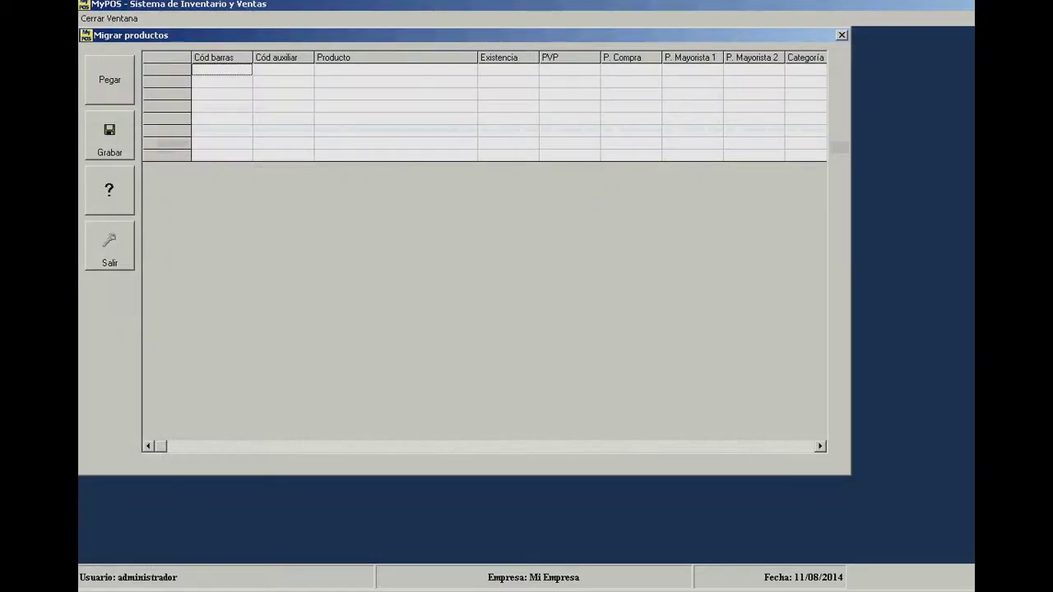
- Cut the pvp column and paste it into empty column E
left_click(219, 586)
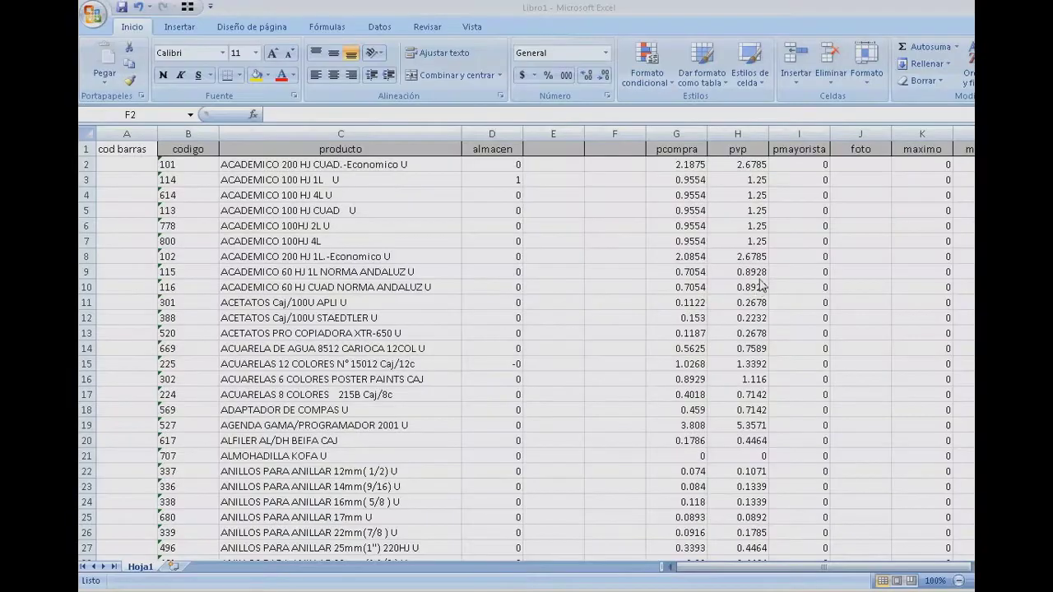
left_click(742, 133)
right_click(743, 131)
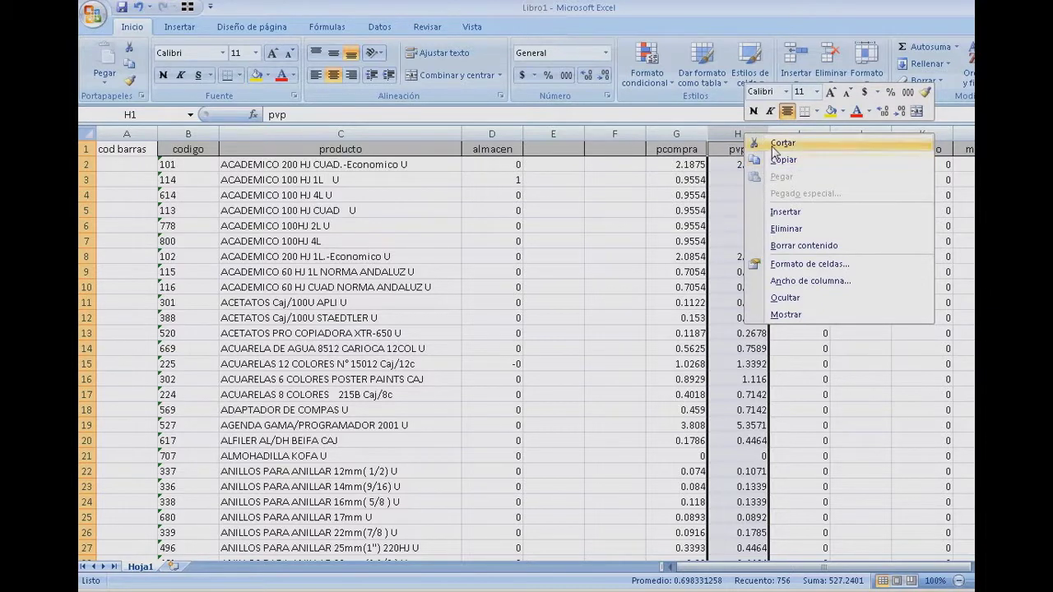
left_click(782, 143)
left_click(575, 133)
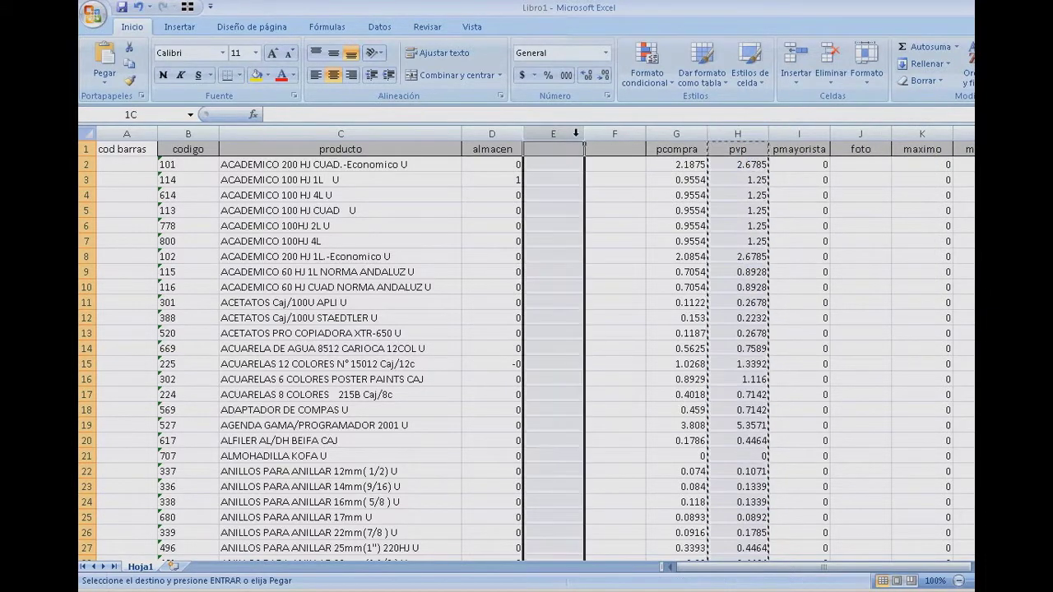
right_click(576, 134)
left_click(589, 181)
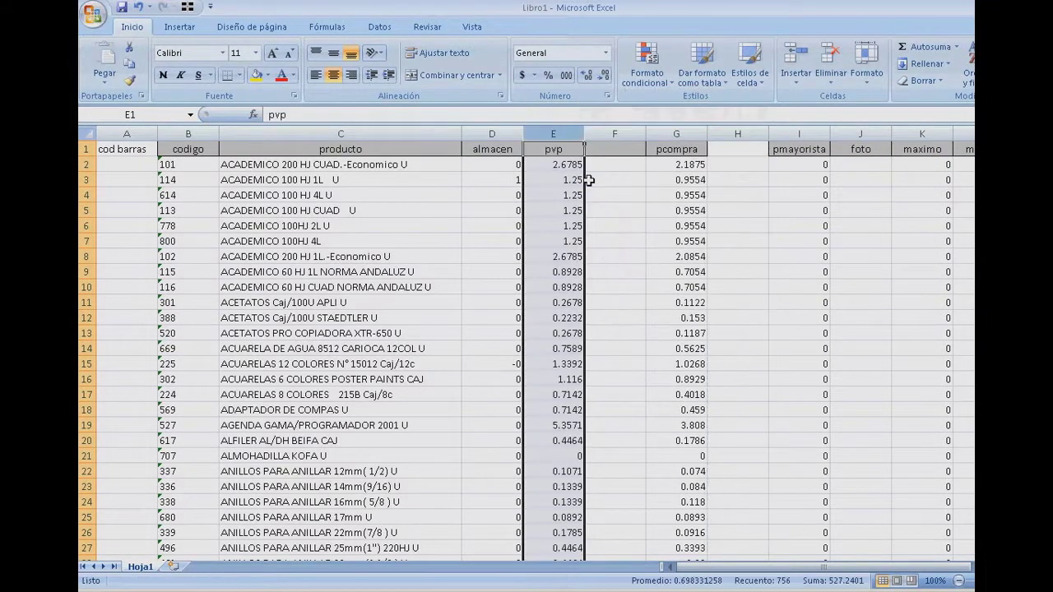
left_click(611, 176)
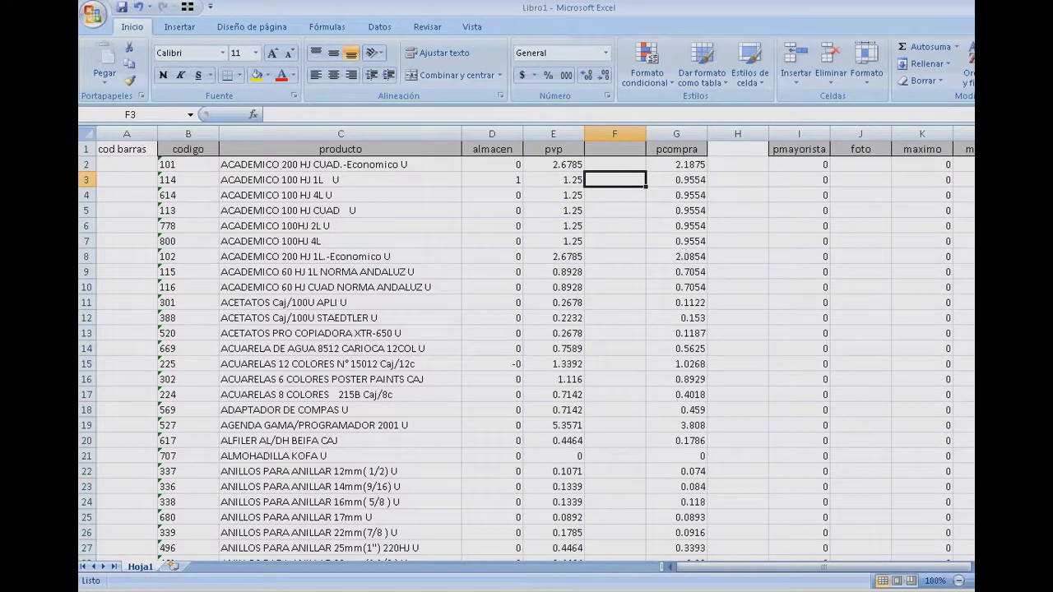
- Check where P. Compra sits in MyPOS's import grid
left_click(630, 591)
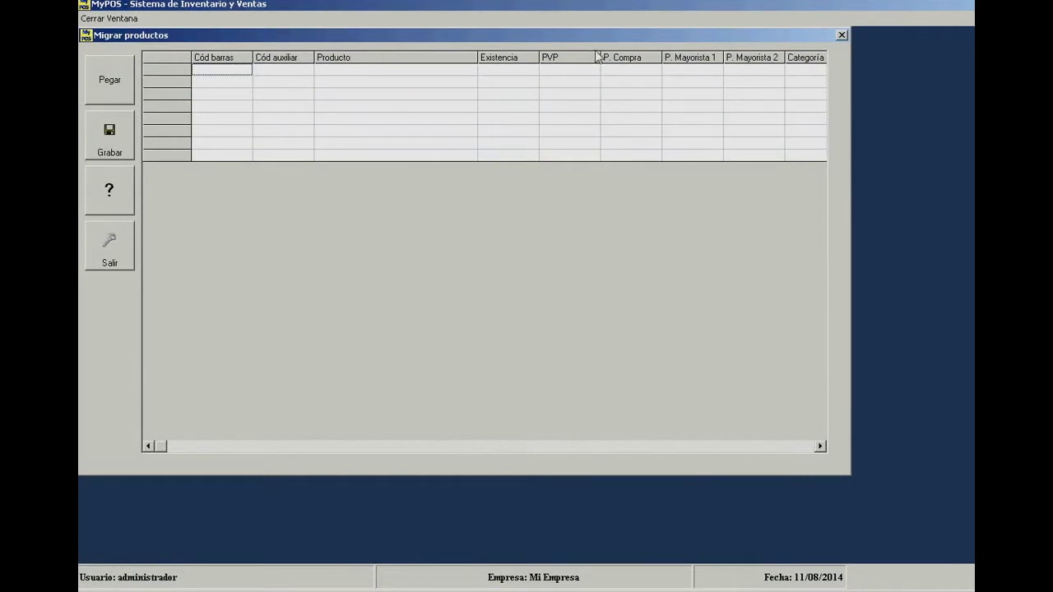
left_click(622, 58)
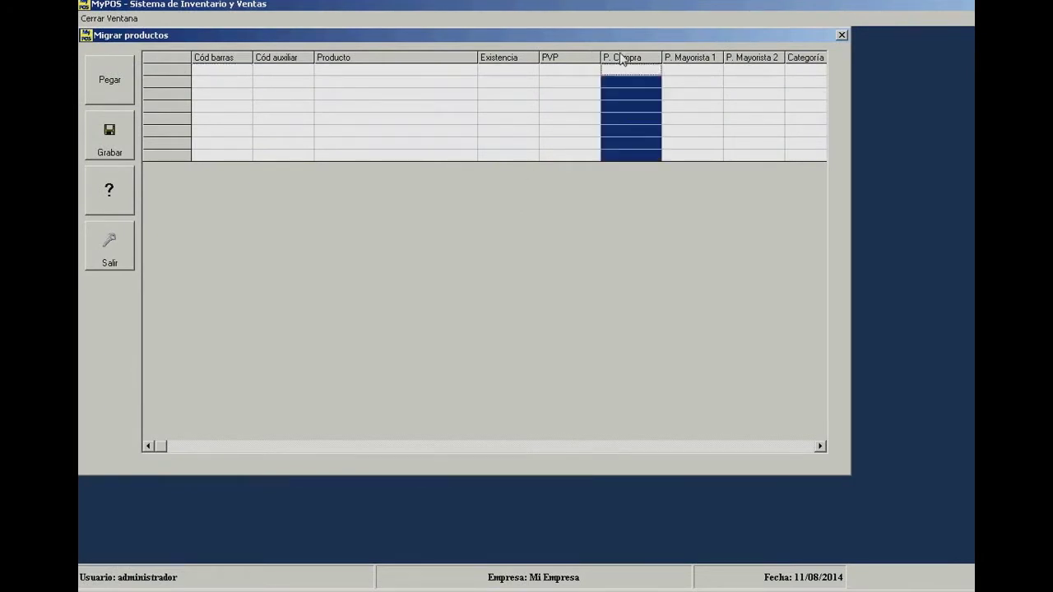
left_click(651, 181)
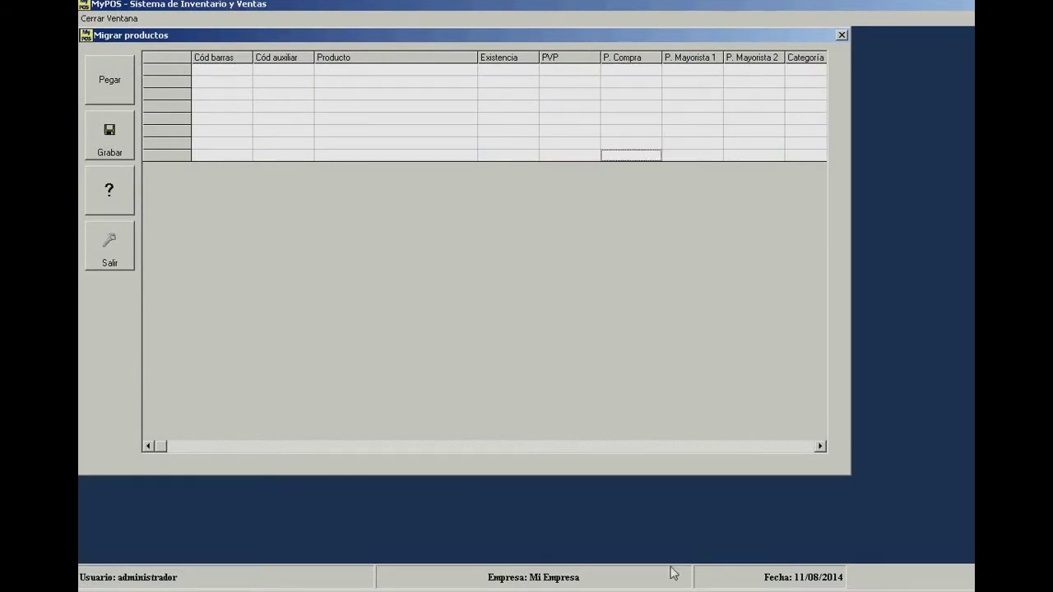
key("alt+Tab")
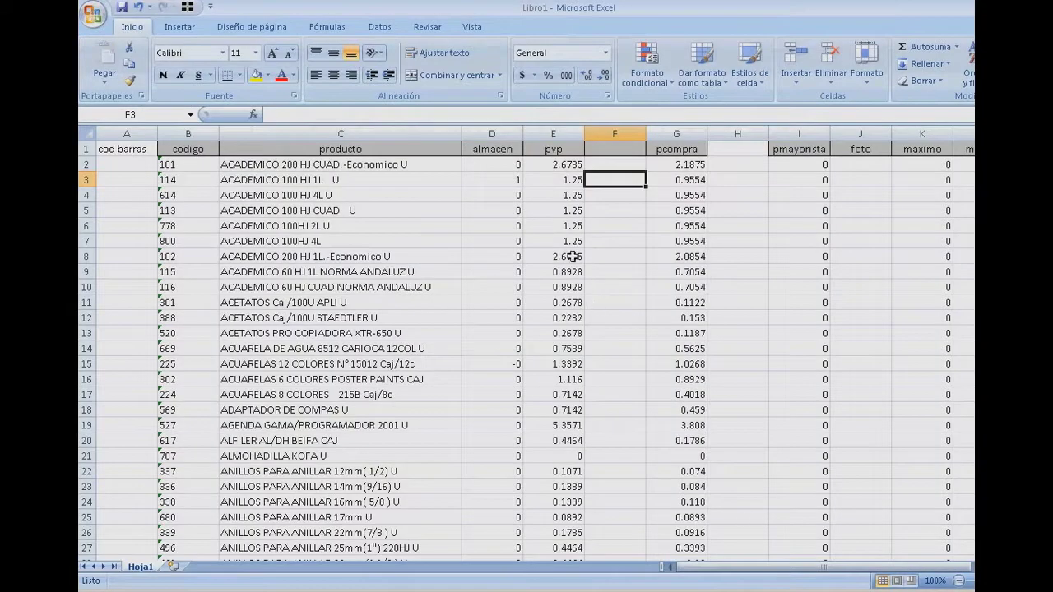
- Delete empty columns F and G so pcompra and pmayorista follow pvp
left_click(656, 149)
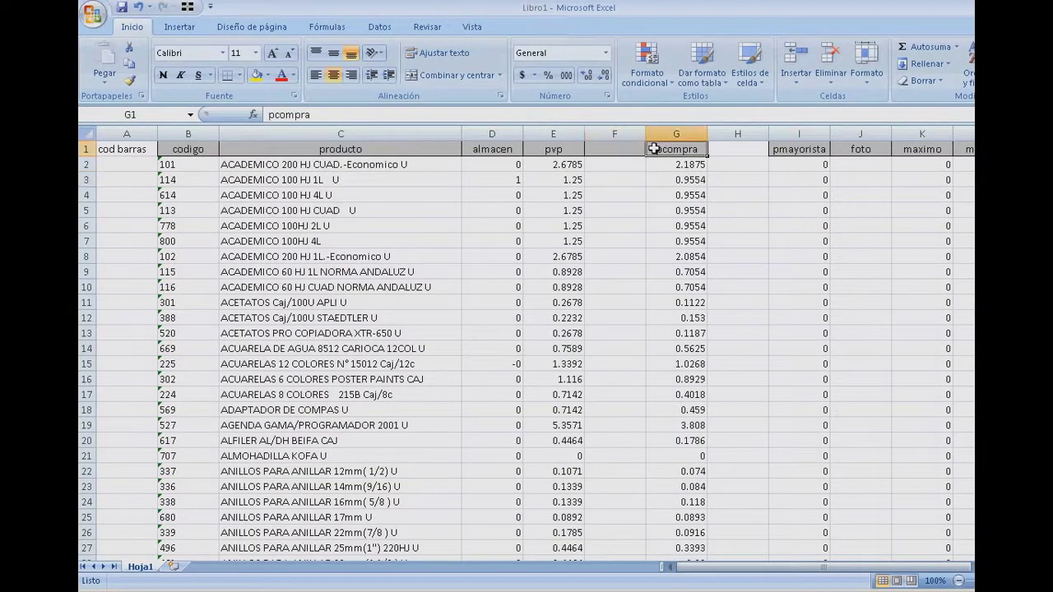
left_click(623, 132)
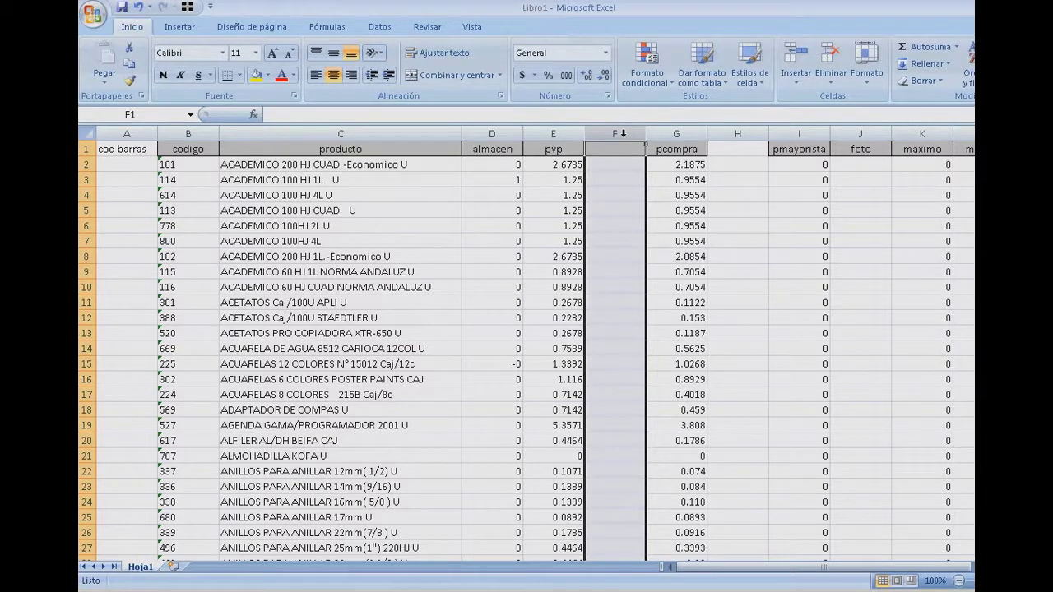
right_click(623, 132)
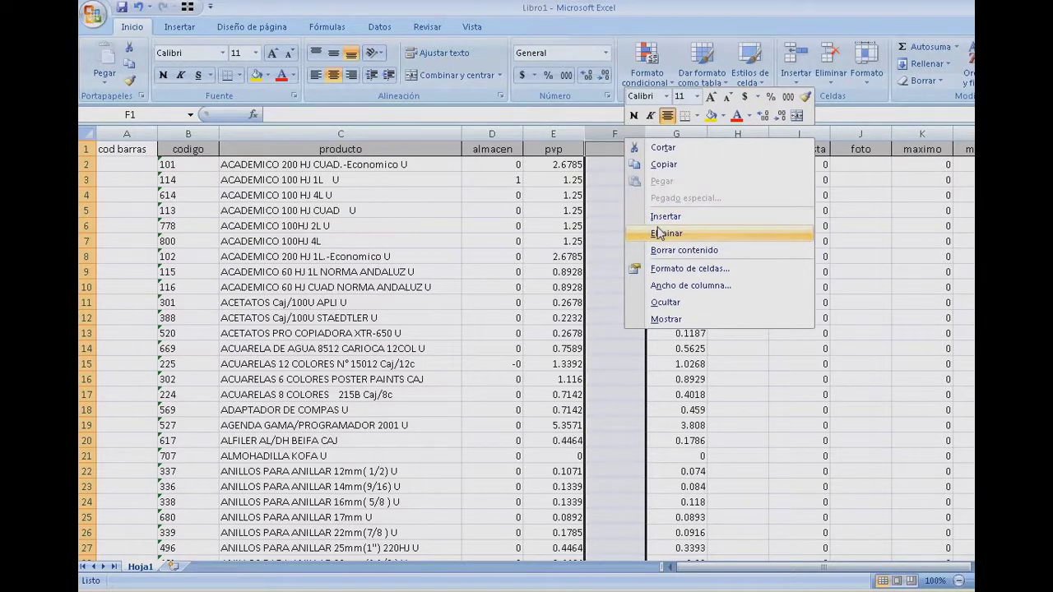
left_click(658, 234)
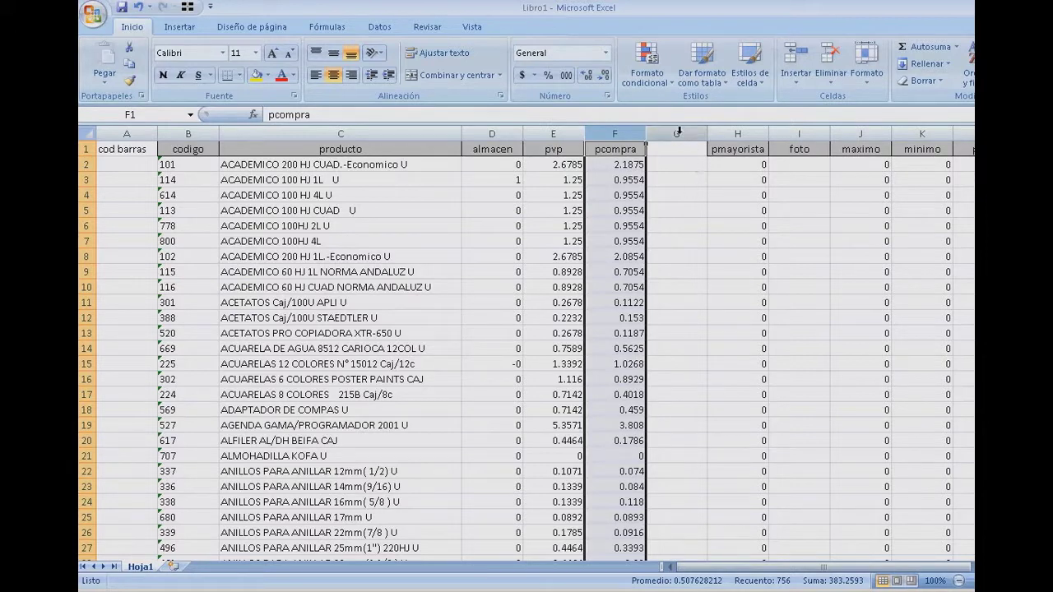
left_click(678, 133)
right_click(678, 133)
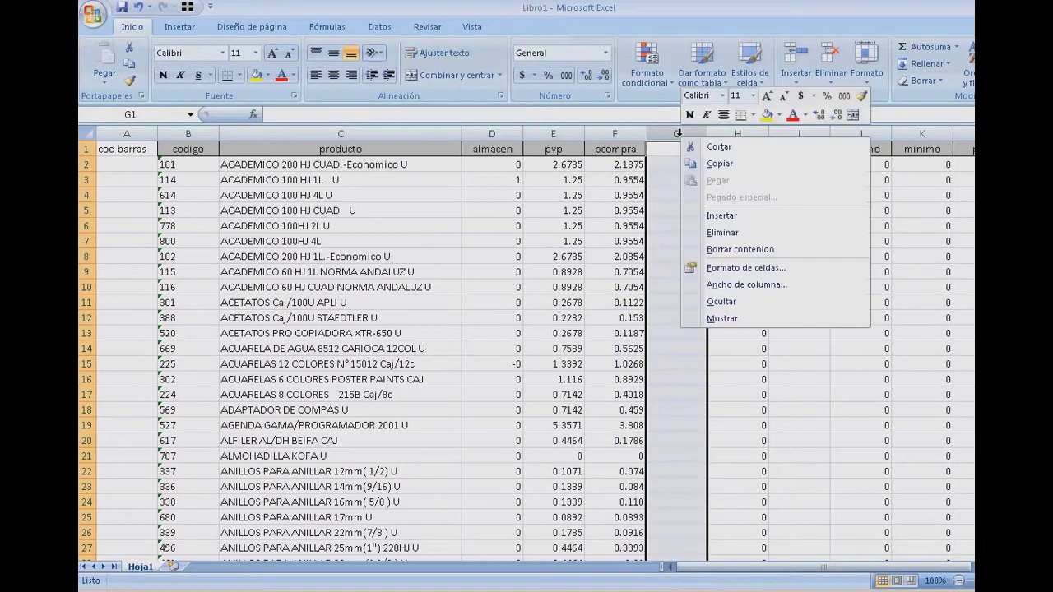
left_click(714, 234)
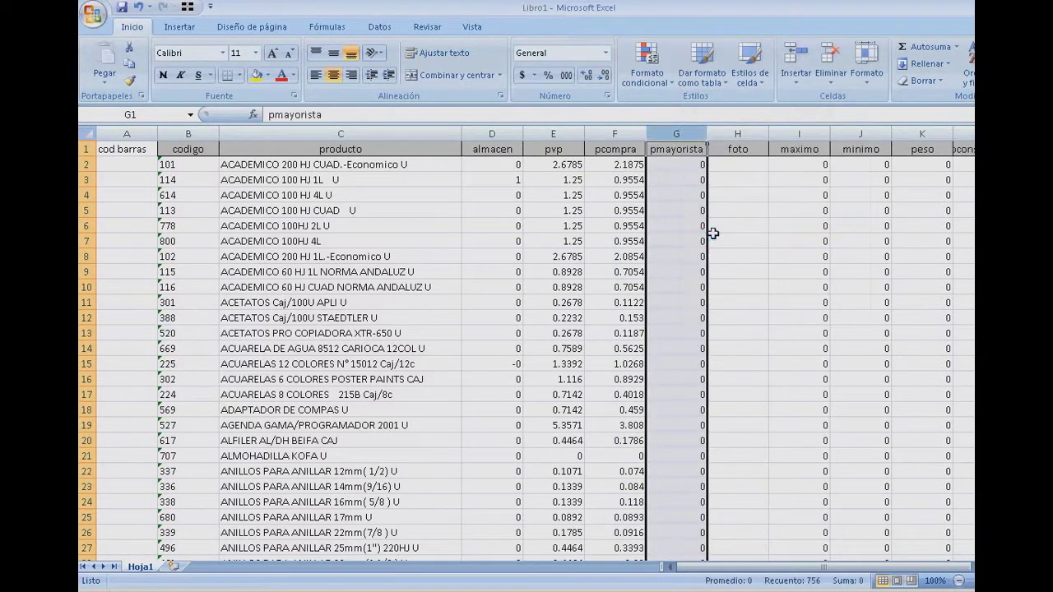
left_click(760, 169)
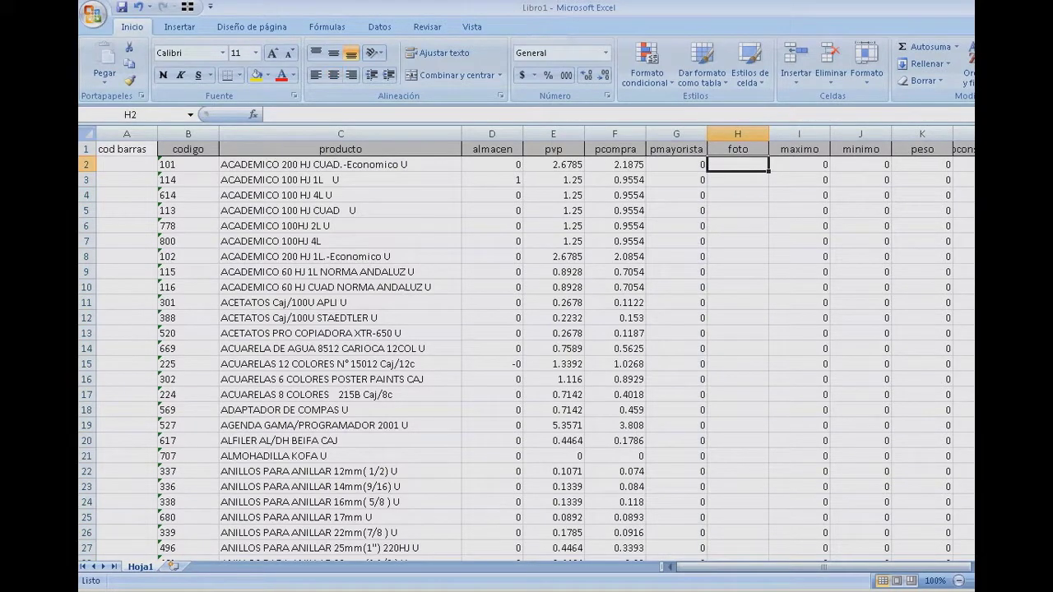
key("alt+Tab")
- Check MyPOS's P. Mayorista columns, then clear Excel's foto, maximo, minimo and later columns
left_click(690, 59)
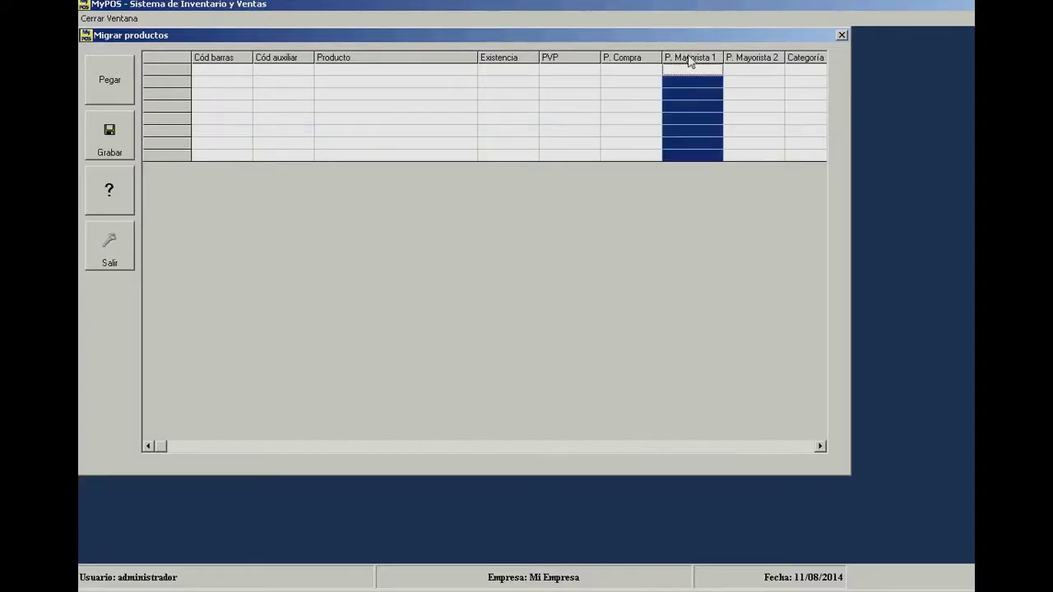
left_click(758, 59)
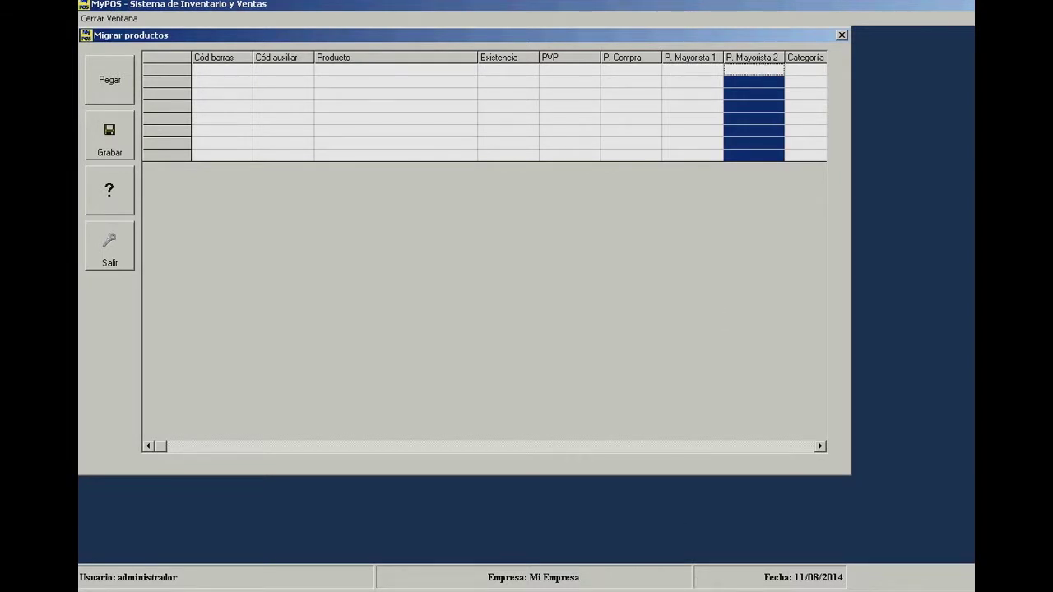
left_click(823, 591)
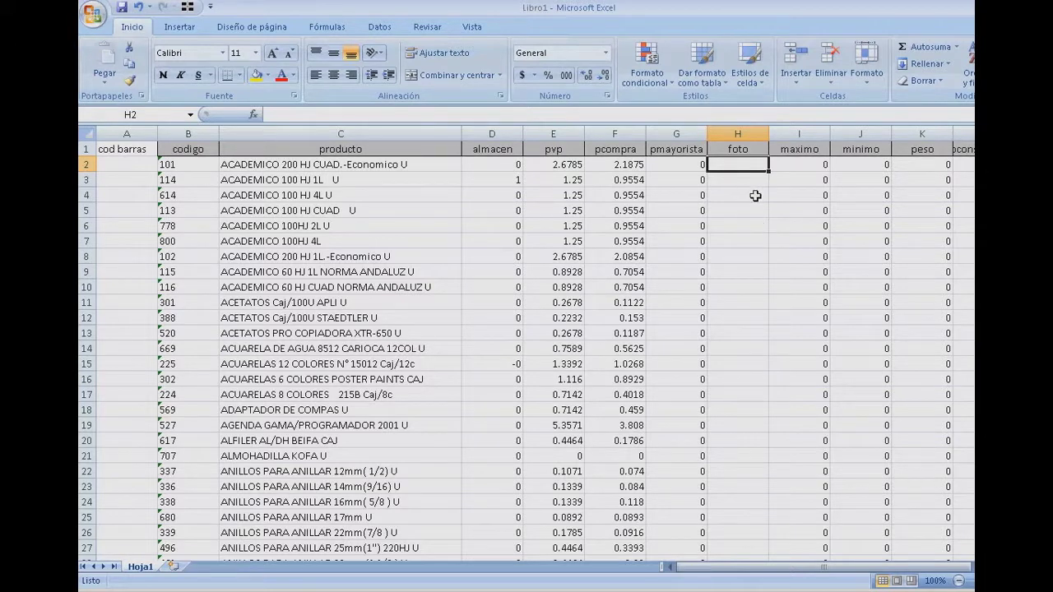
left_click_drag(745, 133, 963, 132)
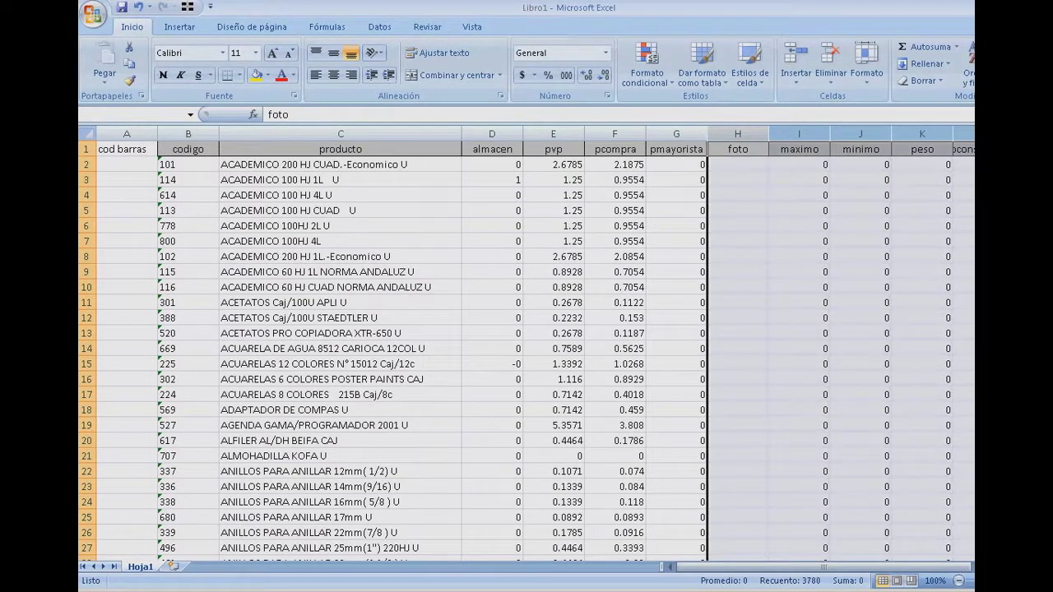
key("Delete")
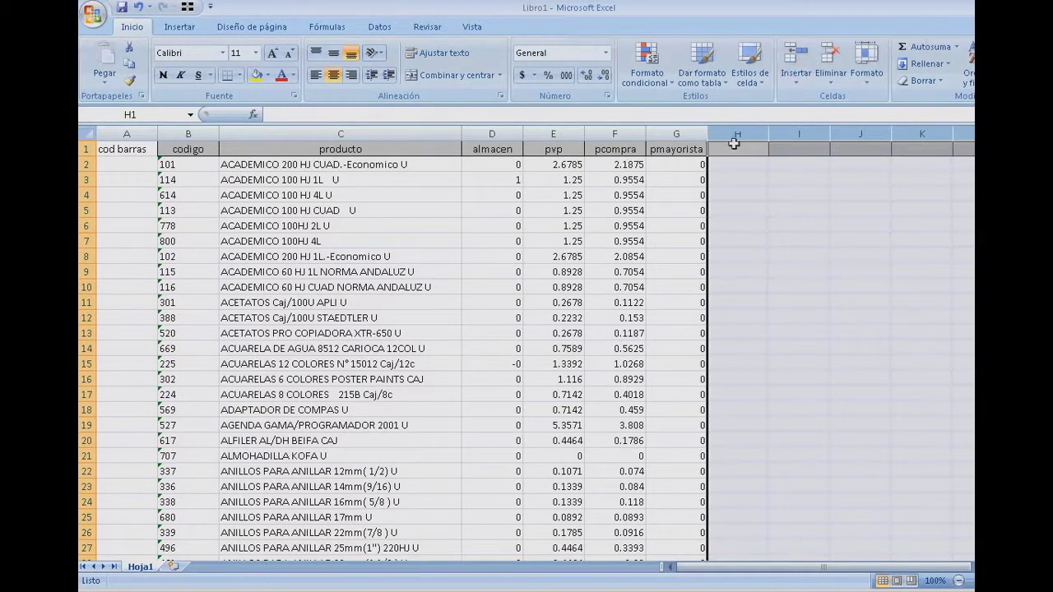
- Head column H 'p mayorista 2' and column I 'categoria'
left_click(733, 150)
type("p mayori")
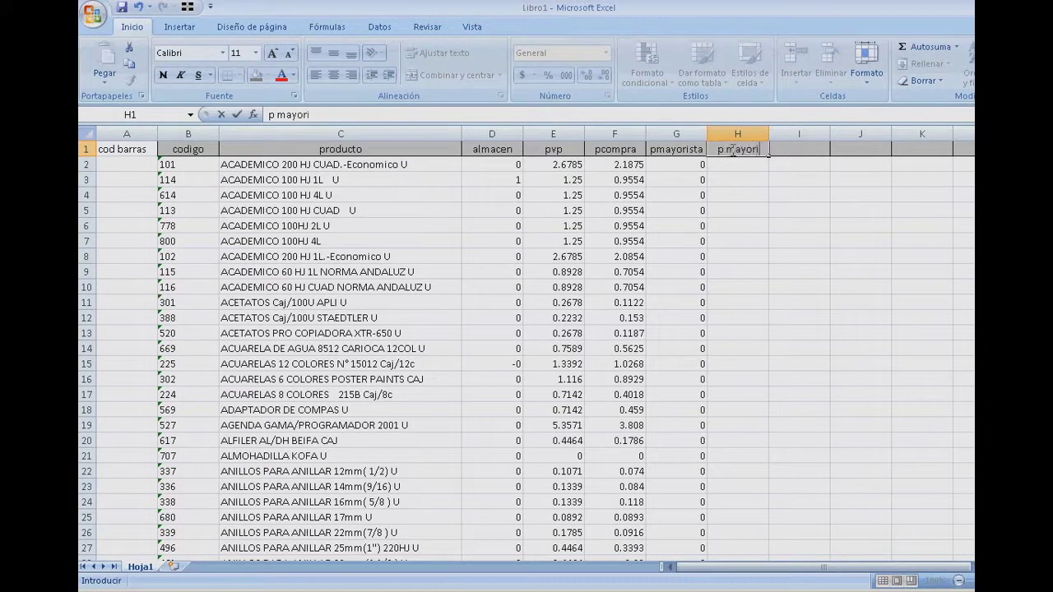
type("sta 2")
key("Tab")
type("cate")
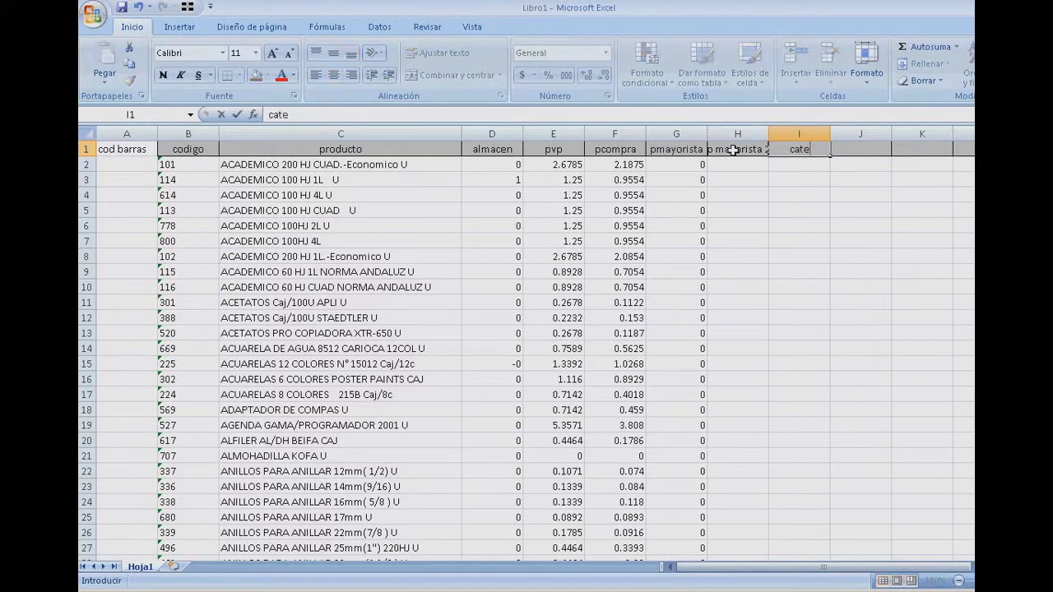
type("goria")
key("Return")
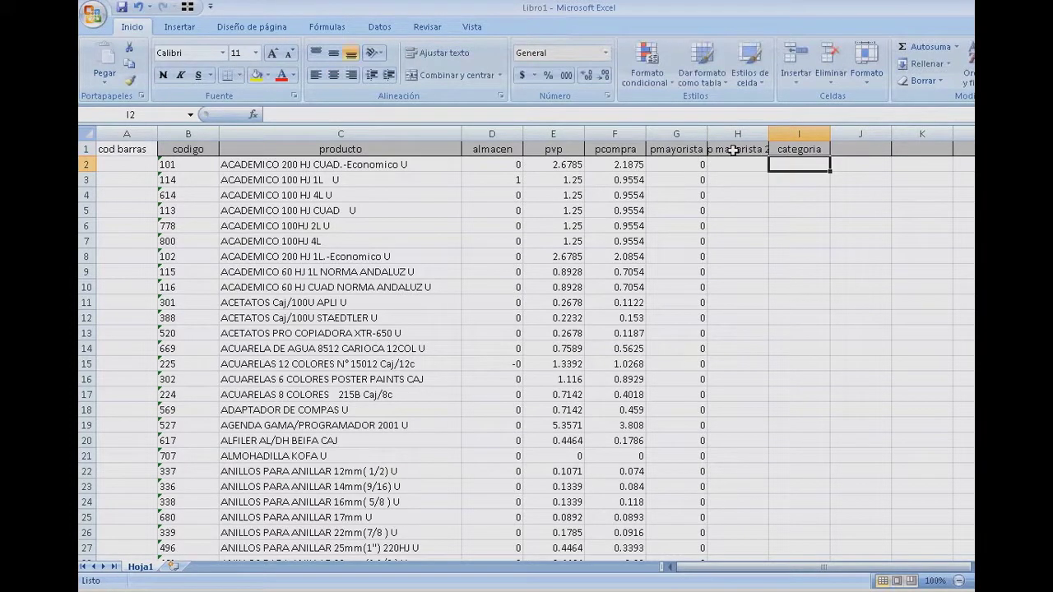
key("Left")
key("Left")
key("Left")
key("Left")
key("Left")
key("Left")
key("Left")
key("Left")
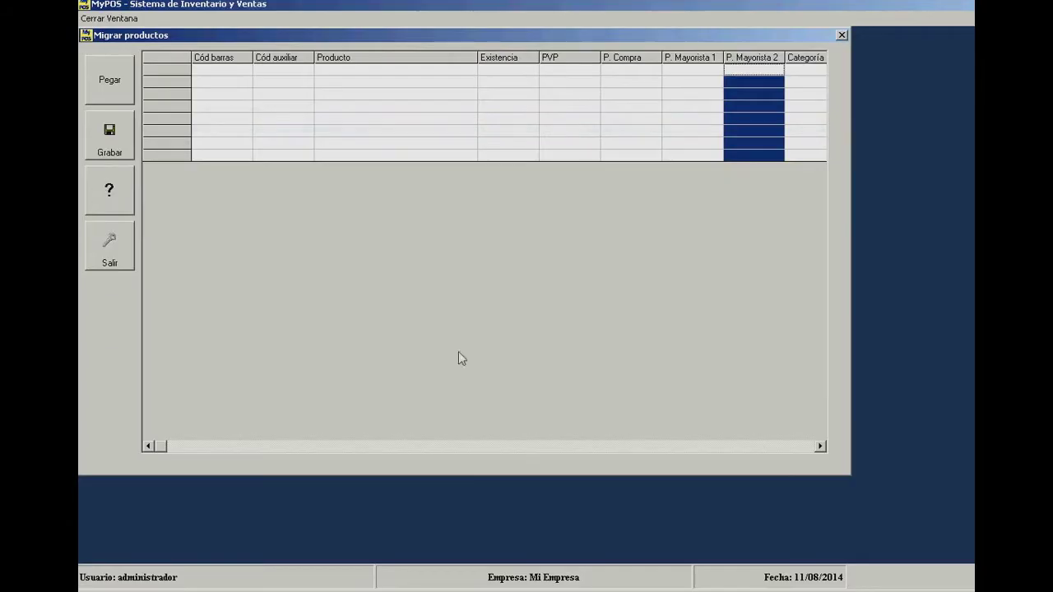
- Review the empty grid's columns: Cód barras, Cód auxiliar, Producto, Existencia, PVP, P. Compra, P. Mayorista 1–2, Categoría
left_click(358, 83)
key("Left")
key("Left")
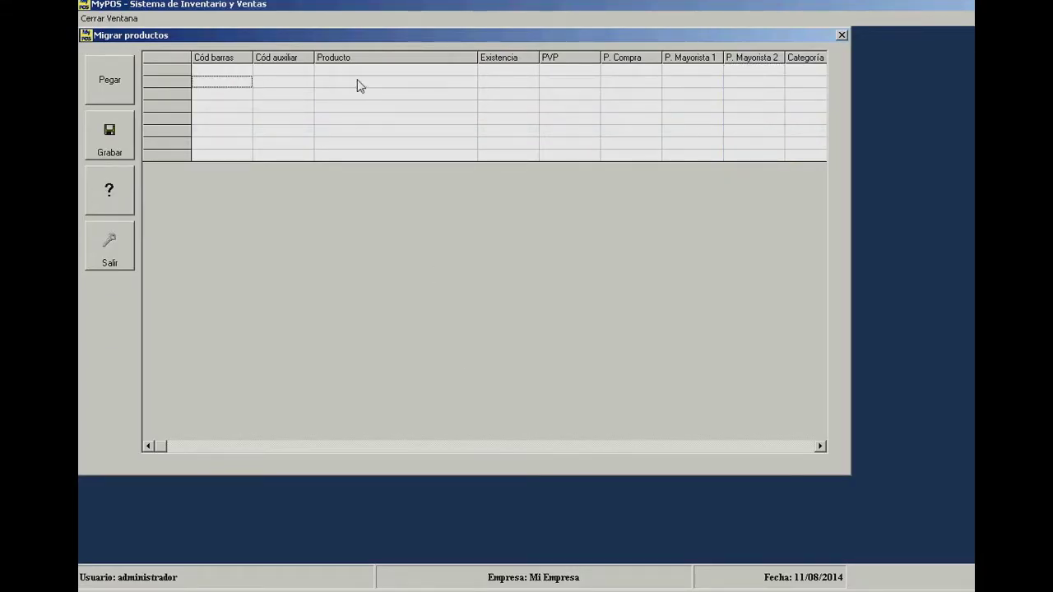
left_click(223, 59)
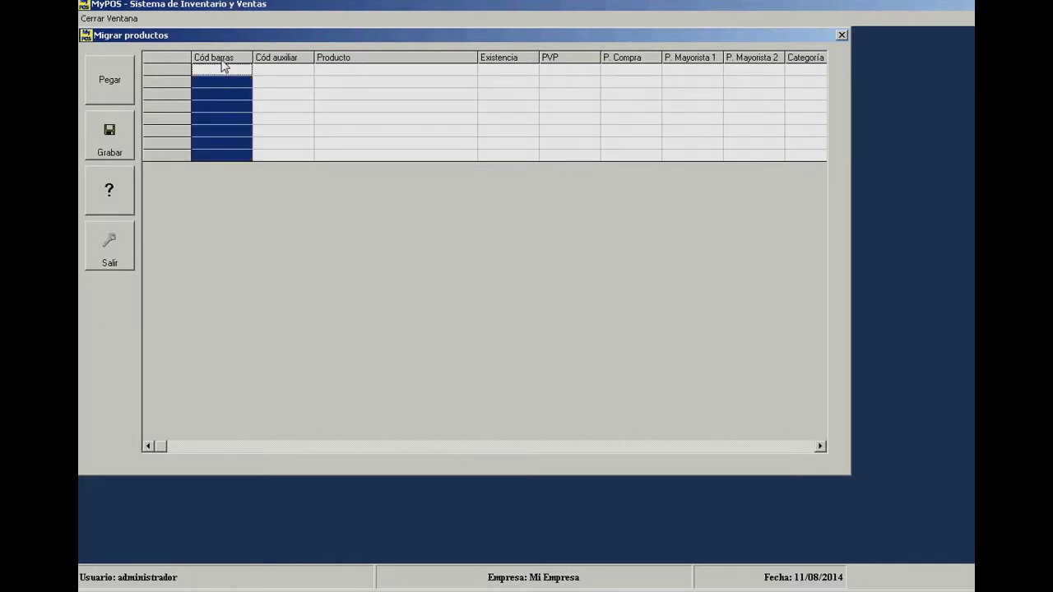
left_click(288, 62)
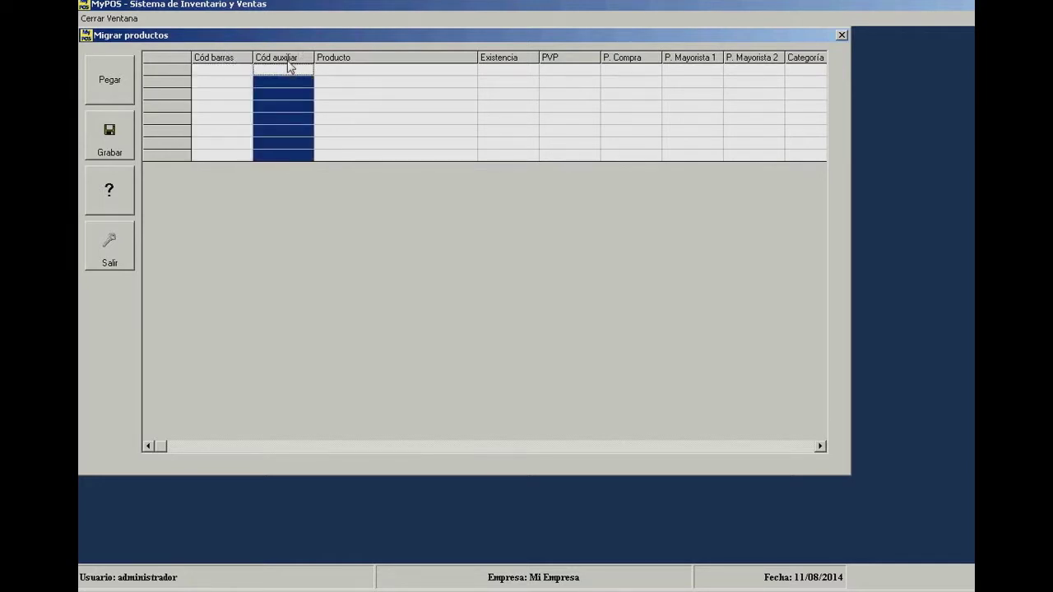
left_click(367, 62)
left_click(525, 64)
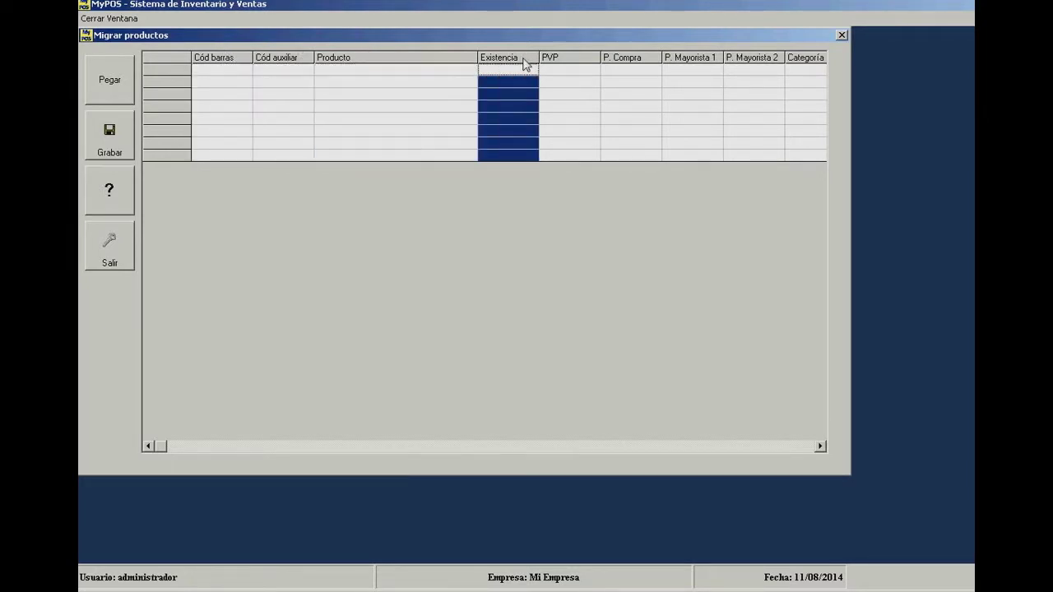
left_click(561, 66)
left_click(616, 66)
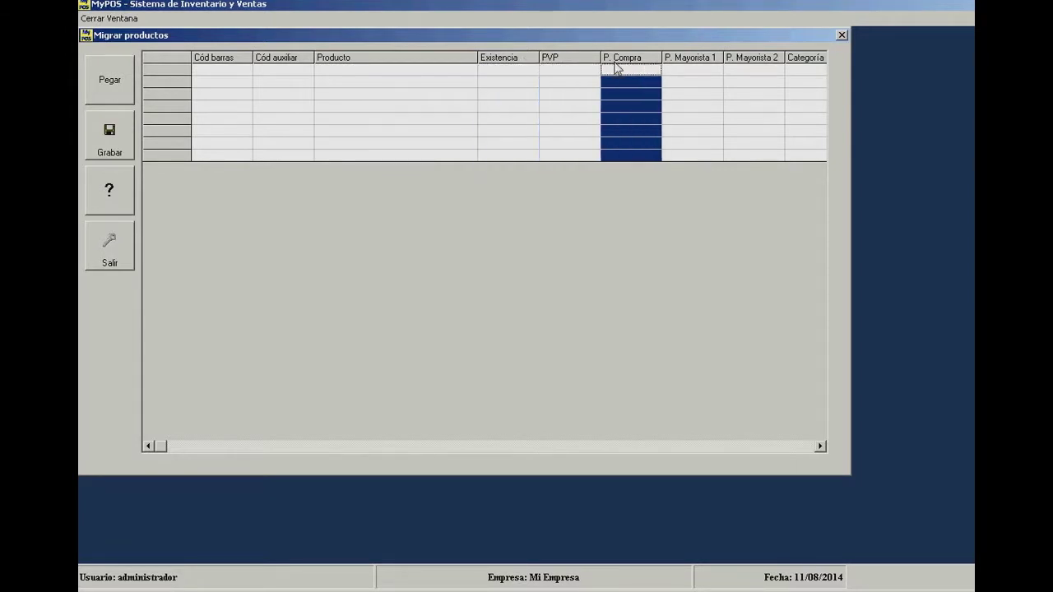
left_click(700, 66)
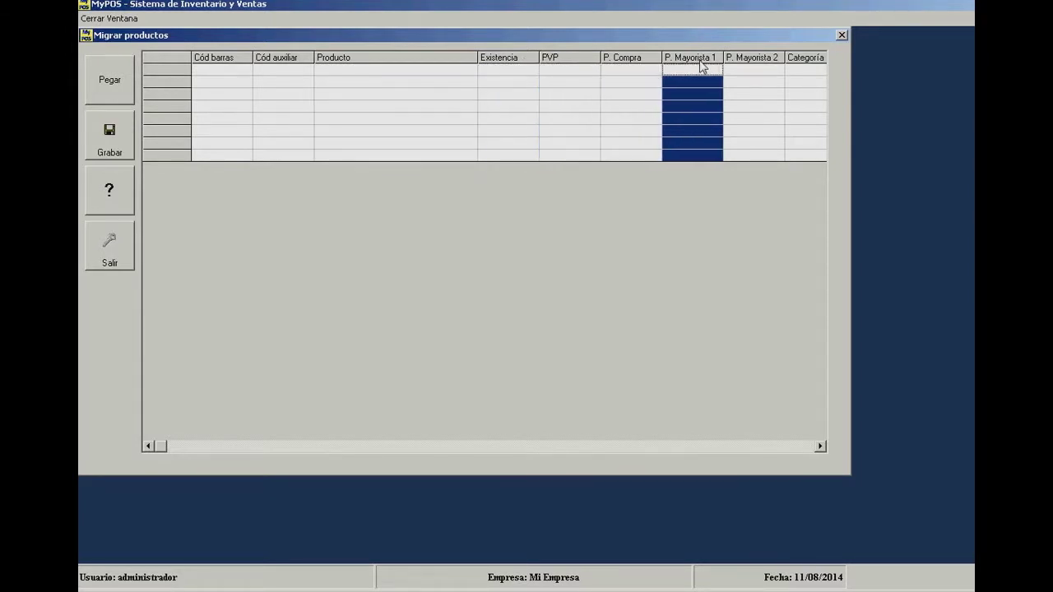
left_click(764, 58)
left_click(794, 63)
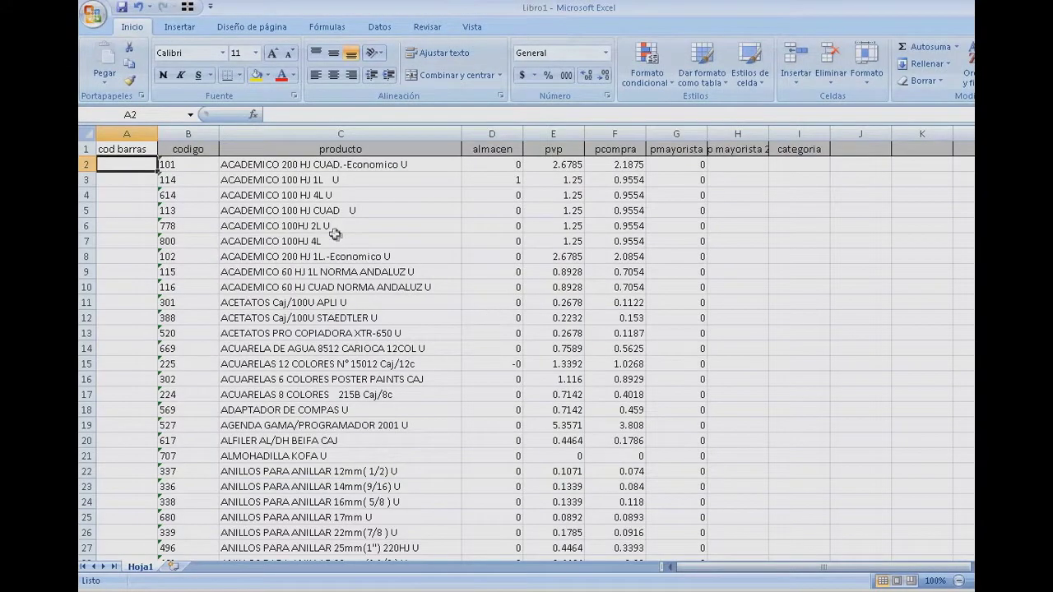
left_click(335, 238)
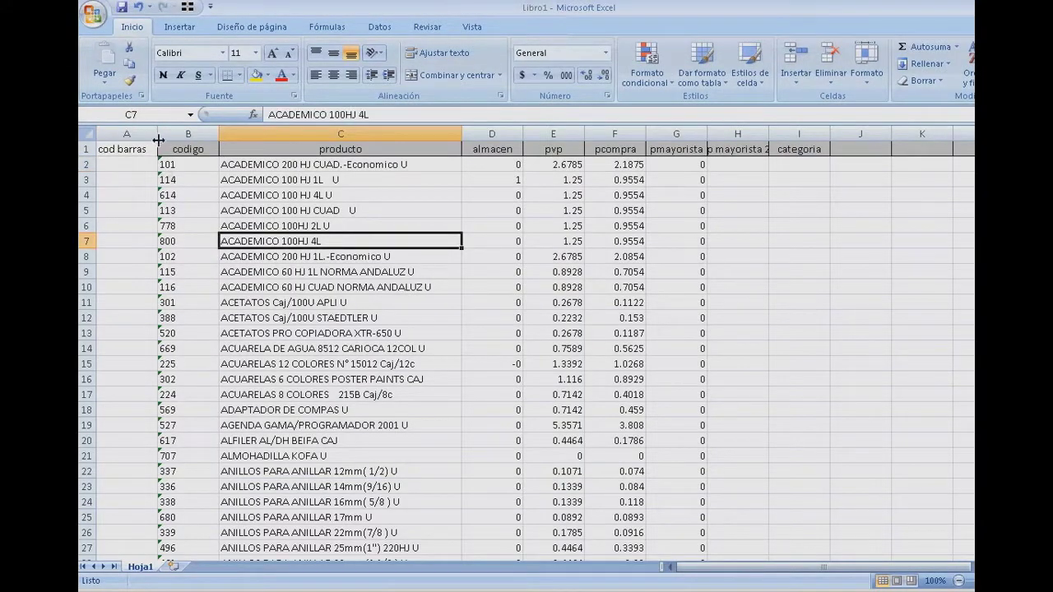
left_click(201, 230)
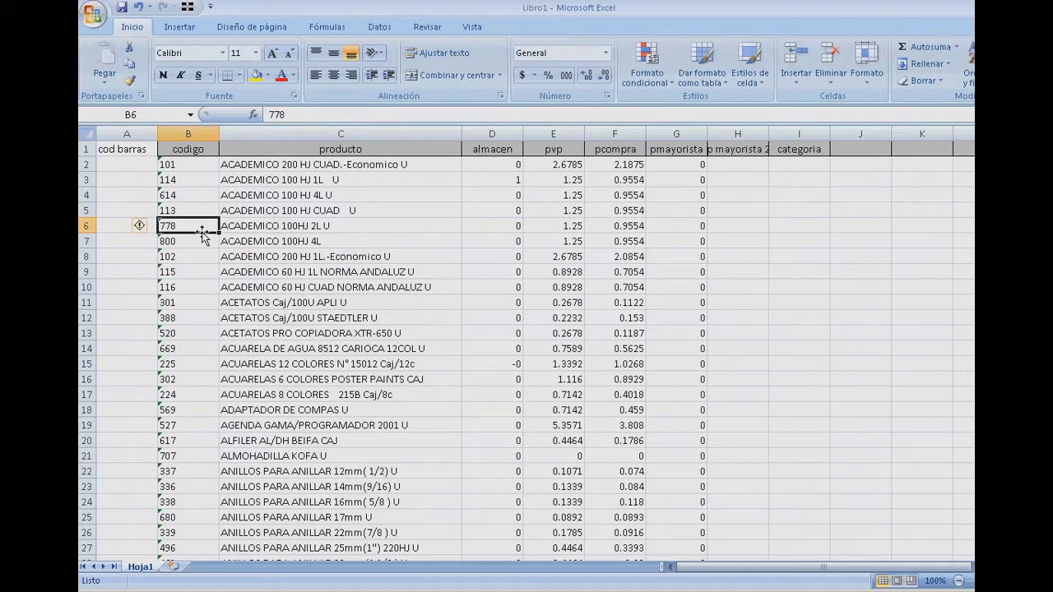
left_click(118, 132)
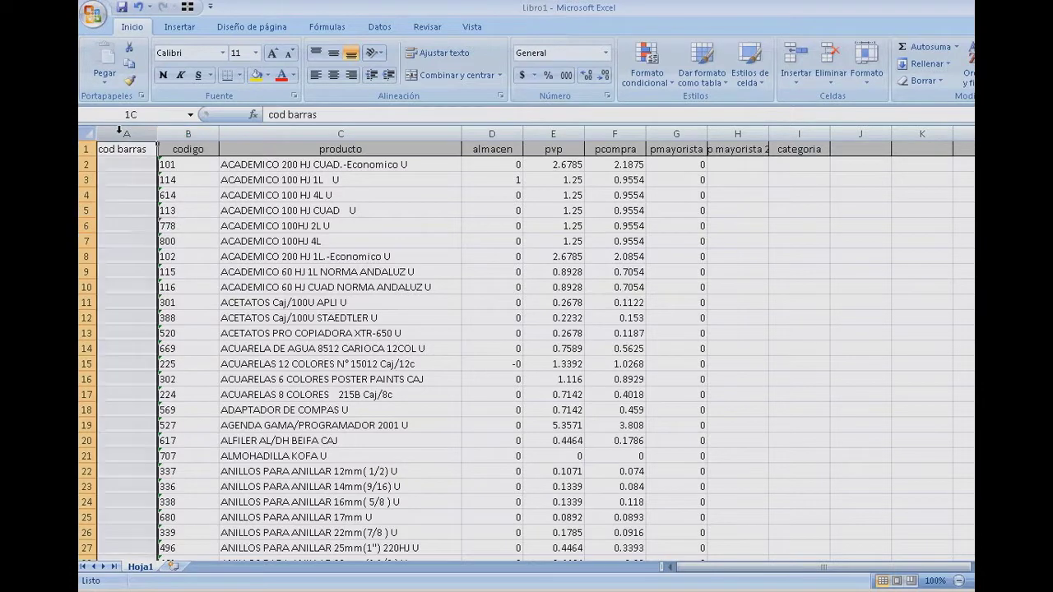
left_click(191, 134)
left_click(337, 134)
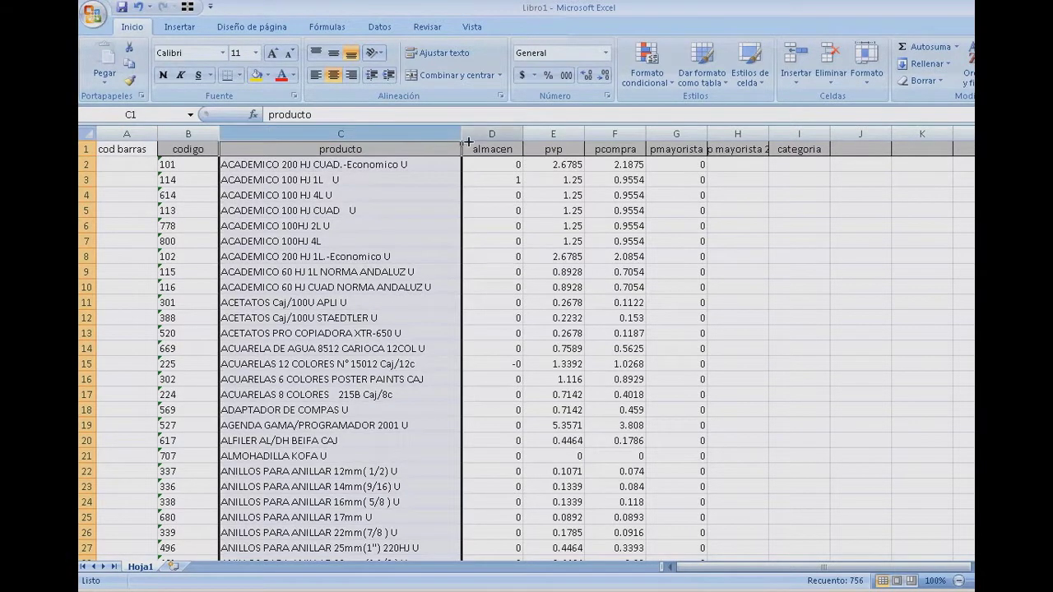
left_click(494, 134)
left_click(549, 134)
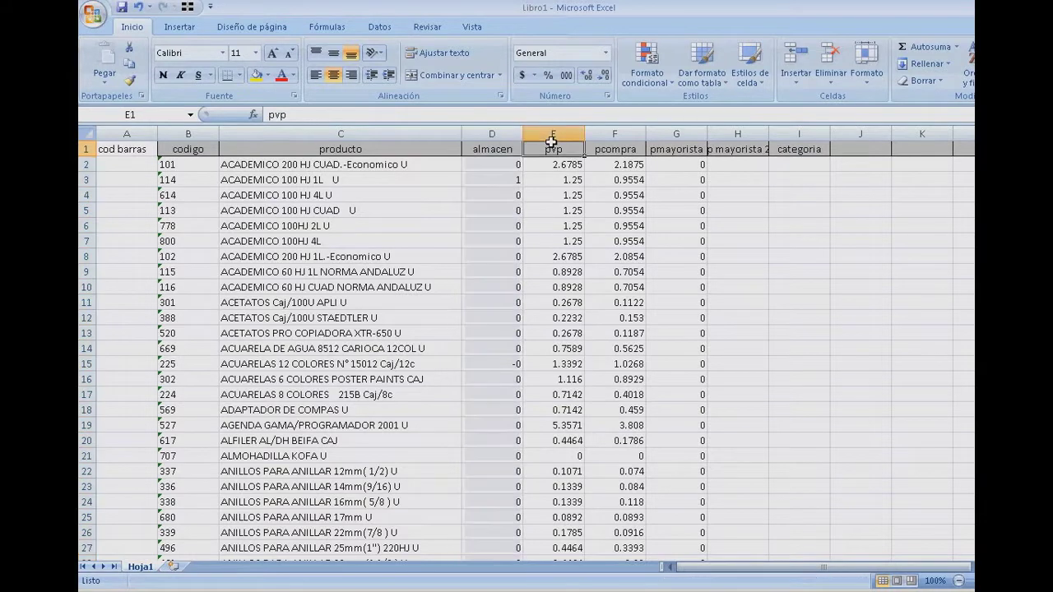
left_click(286, 257)
left_click(142, 164)
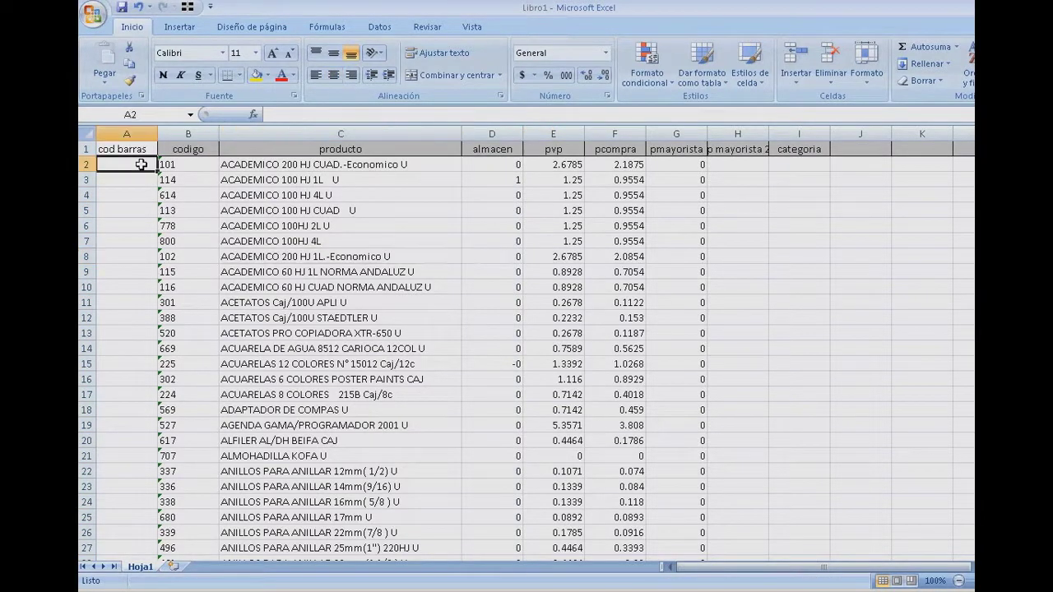
key("Return")
key("Return")
left_click(142, 164)
left_click(515, 166)
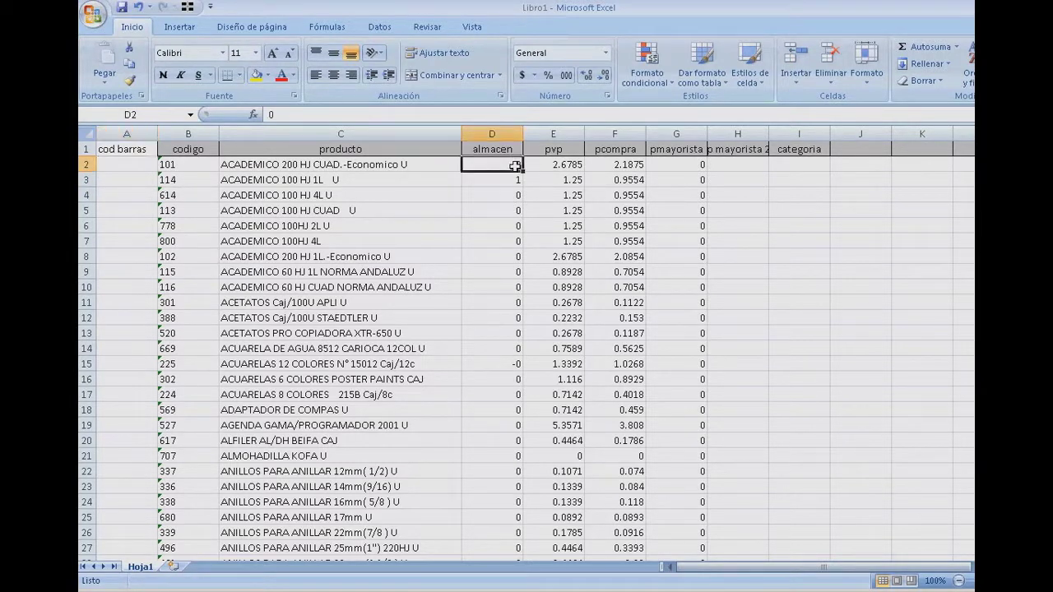
left_click(571, 169)
left_click(638, 168)
left_click(701, 183)
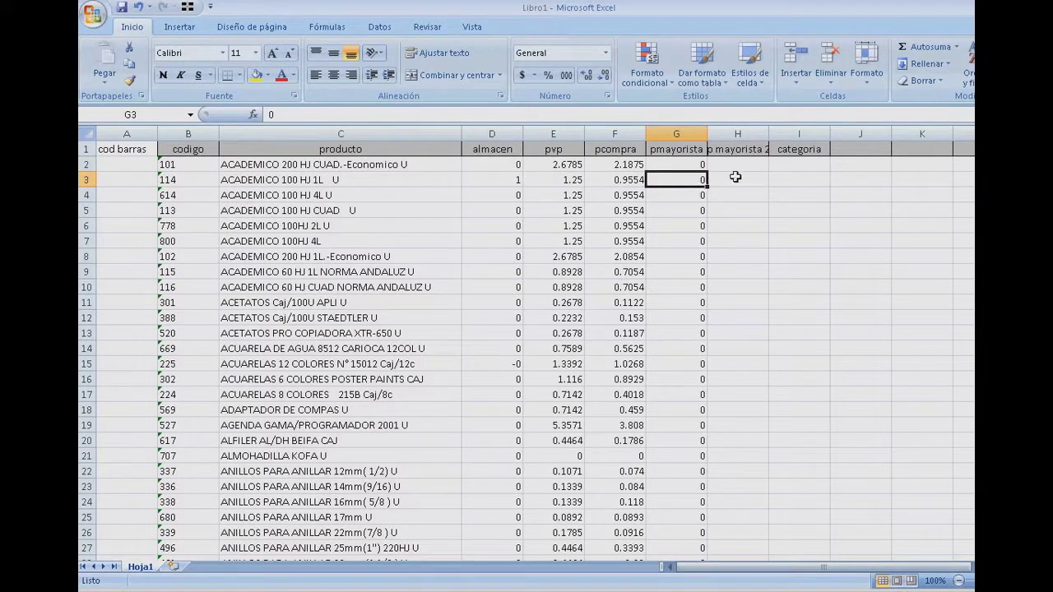
- Enter 0 in cell H2 of the pmayorista 2 column
left_click(733, 164)
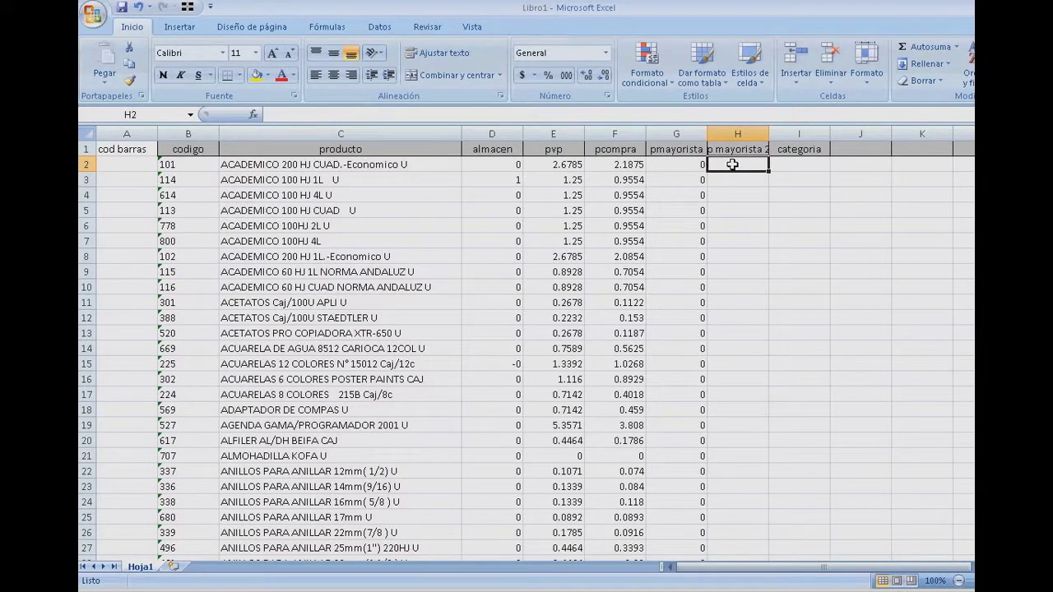
type("0")
key("Return")
double_click(734, 165)
key("Return")
left_click(745, 169)
- Fill the 0 down column H to every product row and check it
double_click(769, 174)
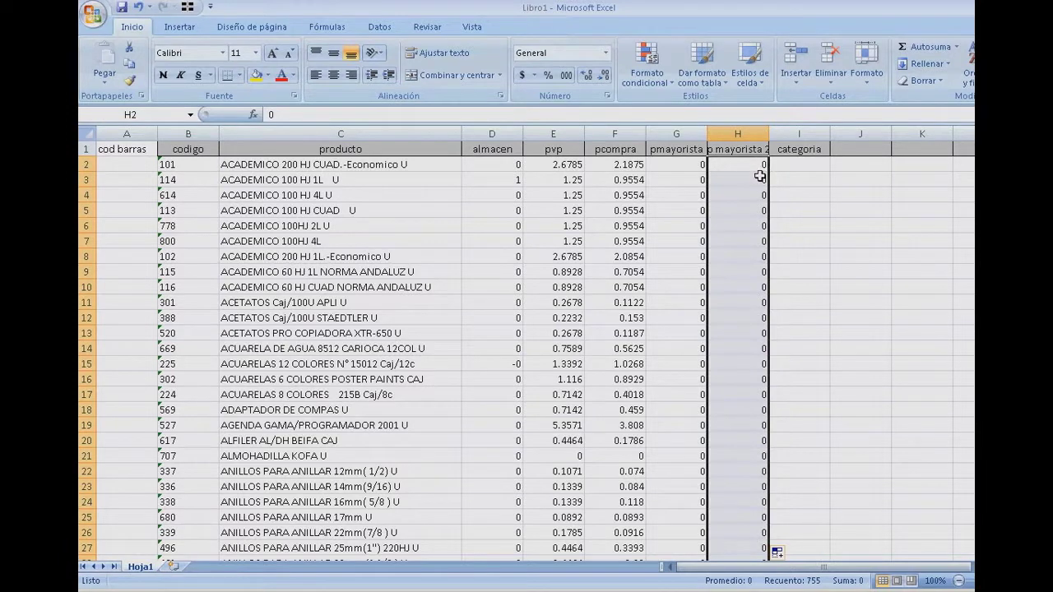
left_click(754, 174)
left_click(753, 242)
key("Up")
key("Up")
key("Up")
key("Up")
key("Up")
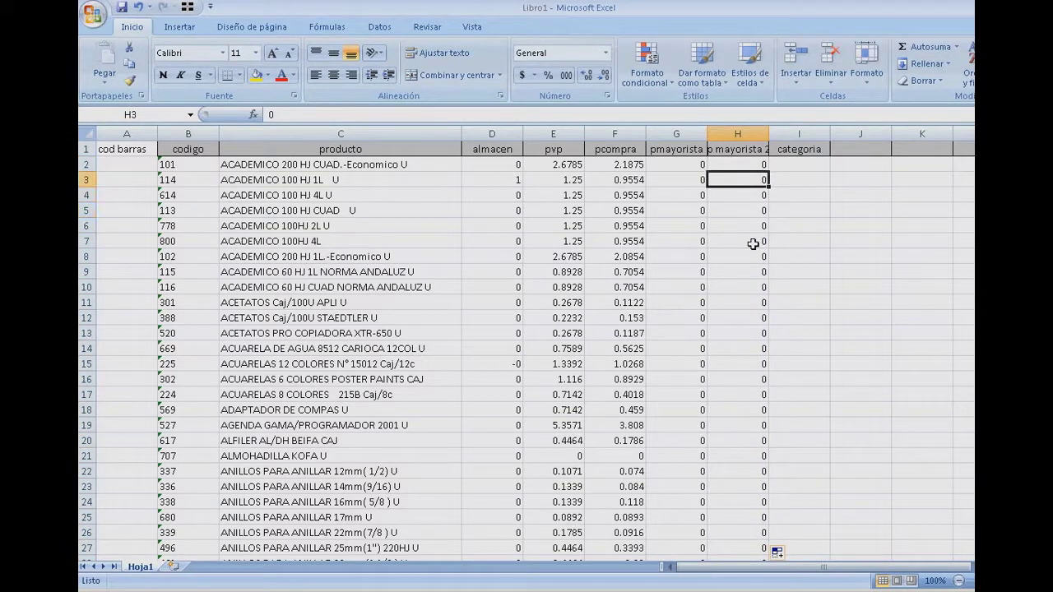
key("Right")
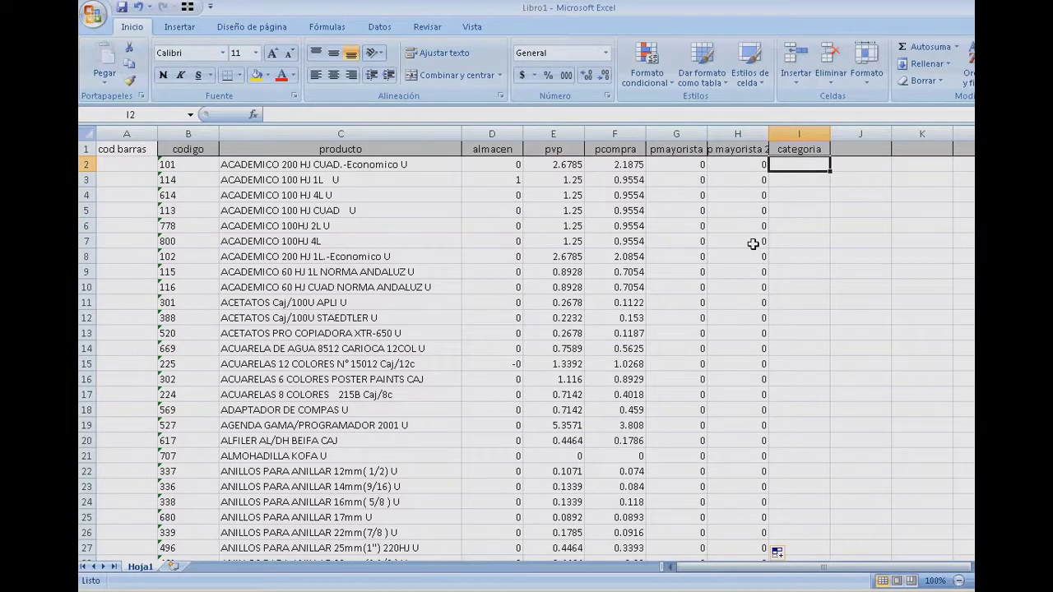
key("Left")
key("Left")
key("Left")
key("Left")
key("Left")
key("Left")
key("Left")
key("Left")
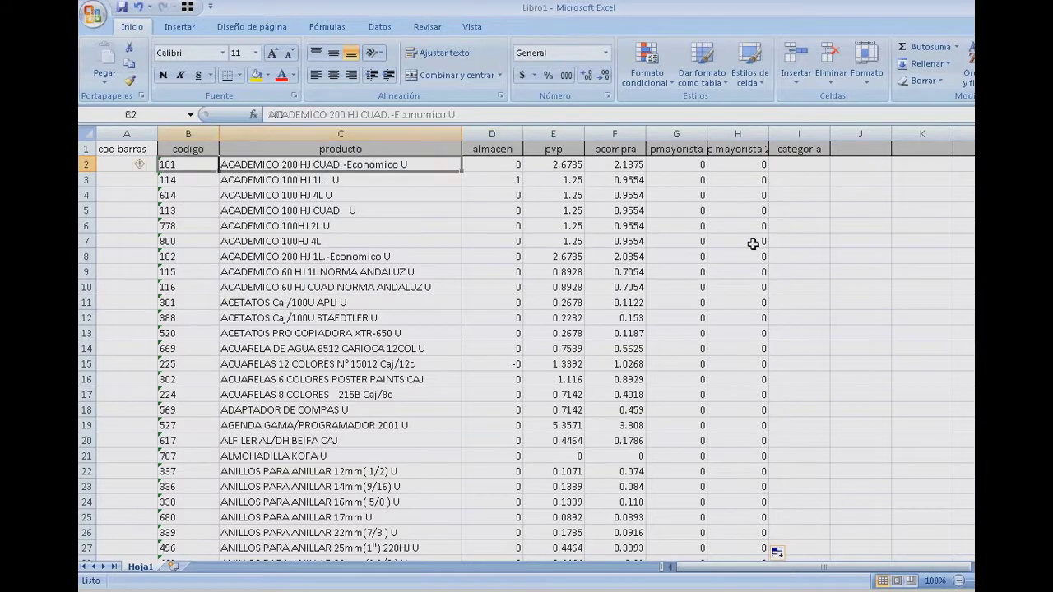
- Select the product rows A2 through I756 and copy them
key("shift+Down")
key("shift+Down")
key("shift+Down")
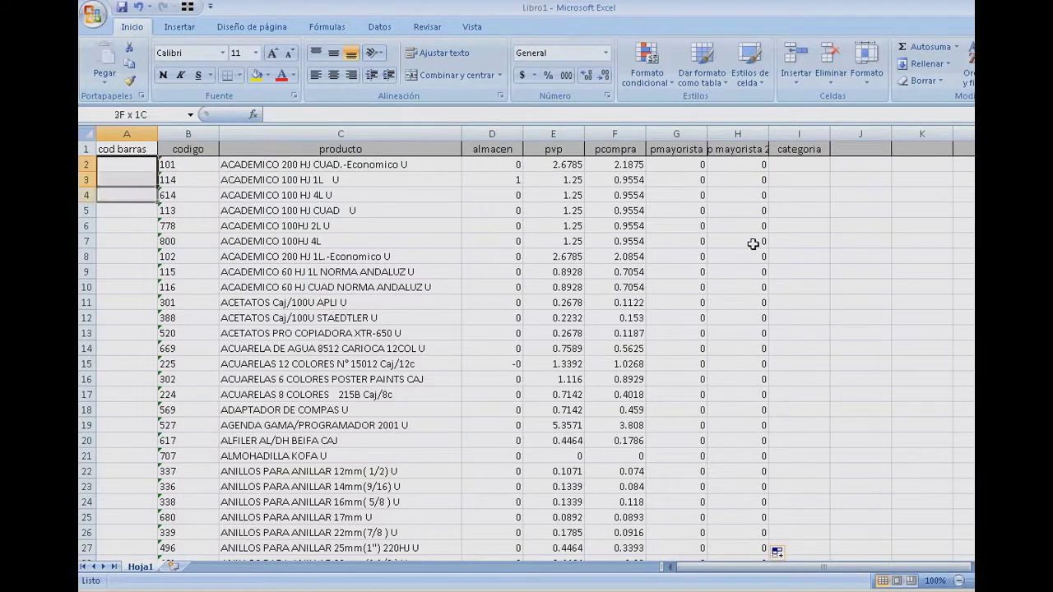
key("shift+Right")
key("shift+Right")
key("shift+Right")
key("shift+Right")
key("shift+Right")
key("shift+Right")
key("shift+Right")
key("shift+Right")
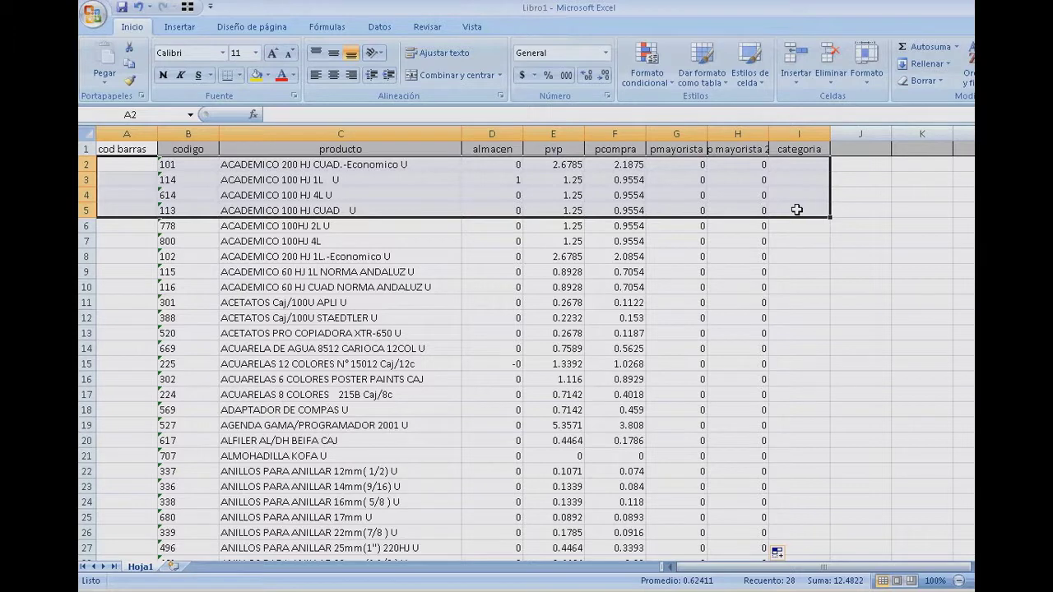
key("shift+Down")
key("shift+Down")
key("shift+Down")
key("shift+Down")
key("shift+Down")
key("shift+Down")
key("shift+Down")
key("shift+Down")
key("shift+Down")
key("shift+Down")
key("shift+Down")
key("shift+Down")
key("shift+Down")
key("shift+Down")
key("shift+Down")
key("shift+Down")
key("shift+Down")
key("shift+Down")
key("shift+Down")
key("shift+Down")
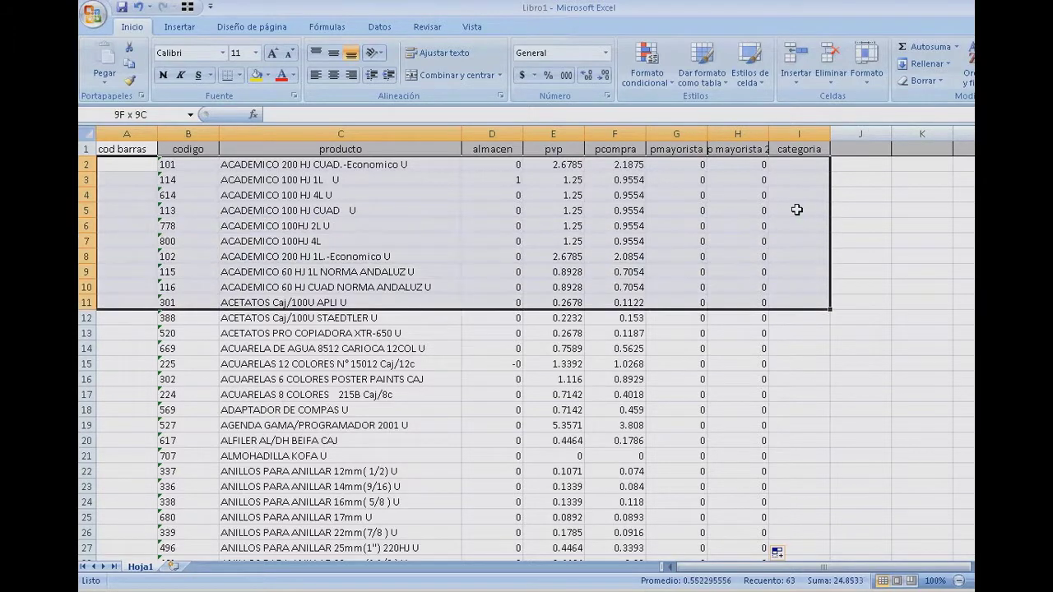
key("shift+Page_Down")
key("shift+Page_Down")
key("shift+Page_Down")
key("shift+Page_Down")
key("shift+Page_Down")
key("shift+Page_Down")
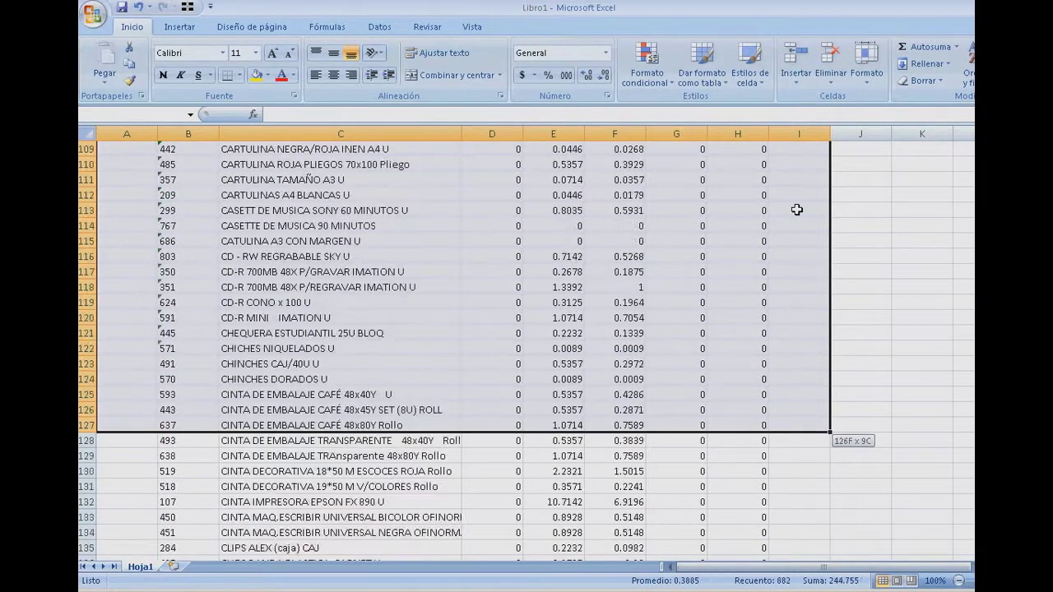
key("shift+Page_Down")
key("shift+Page_Down")
key("shift+Page_Down")
key("shift+Page_Down")
key("shift+Page_Down")
key("shift+Page_Down")
key("shift+Page_Down")
key("shift+Page_Down")
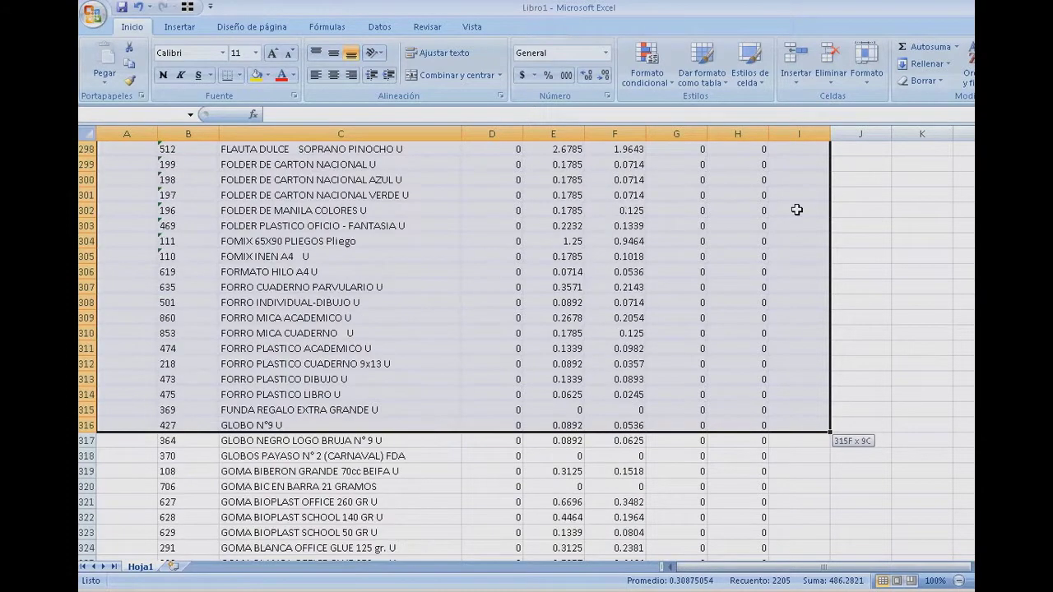
key("shift+Page_Down")
key("shift+Page_Down")
key("shift+Page_Down")
key("shift+Page_Down")
key("shift+Page_Down")
key("shift+Page_Down")
key("shift+Page_Down")
key("shift+Page_Down")
key("shift+Page_Down")
key("shift+Page_Down")
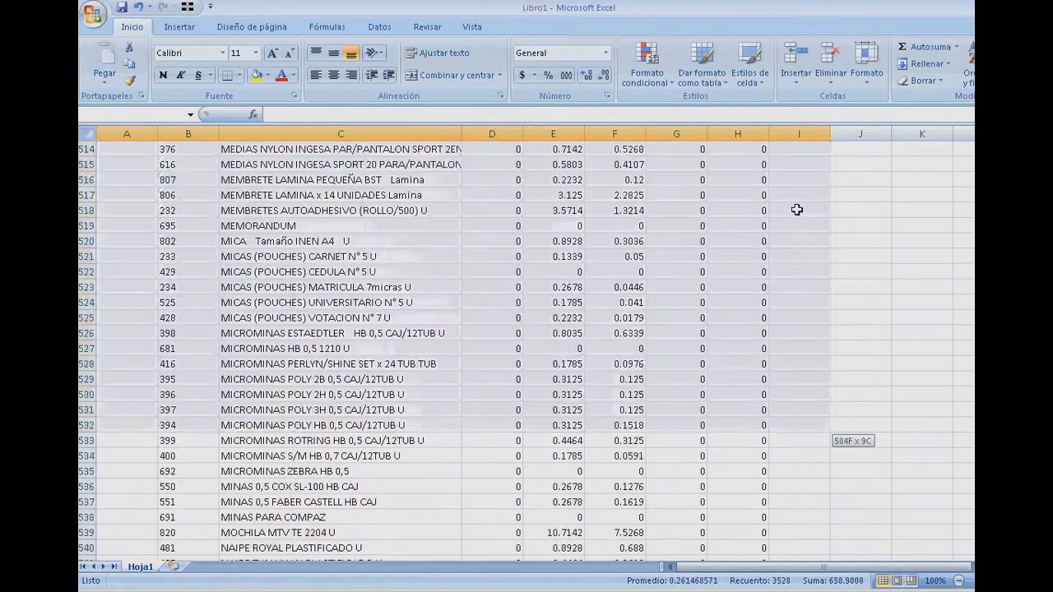
key("shift+Page_Down")
key("shift+Page_Down")
key("shift+Page_Down")
key("shift+Page_Down")
key("shift+Page_Down")
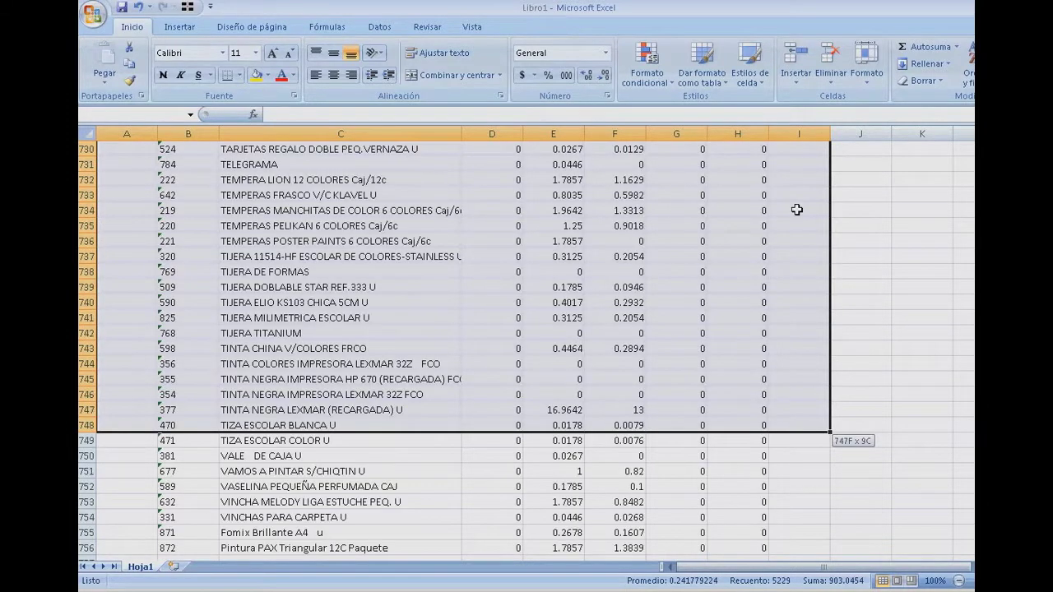
key("shift+Down")
key("shift+Down")
key("shift+Down")
key("shift+Down")
key("shift+Down")
key("shift+Down")
key("shift+Down")
key("shift+Down")
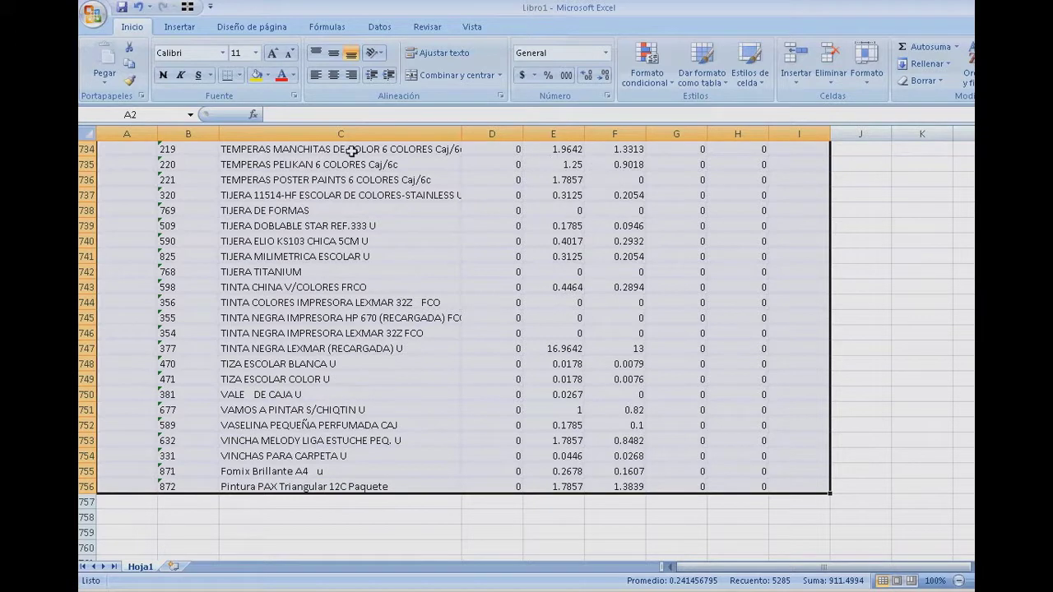
left_click(132, 71)
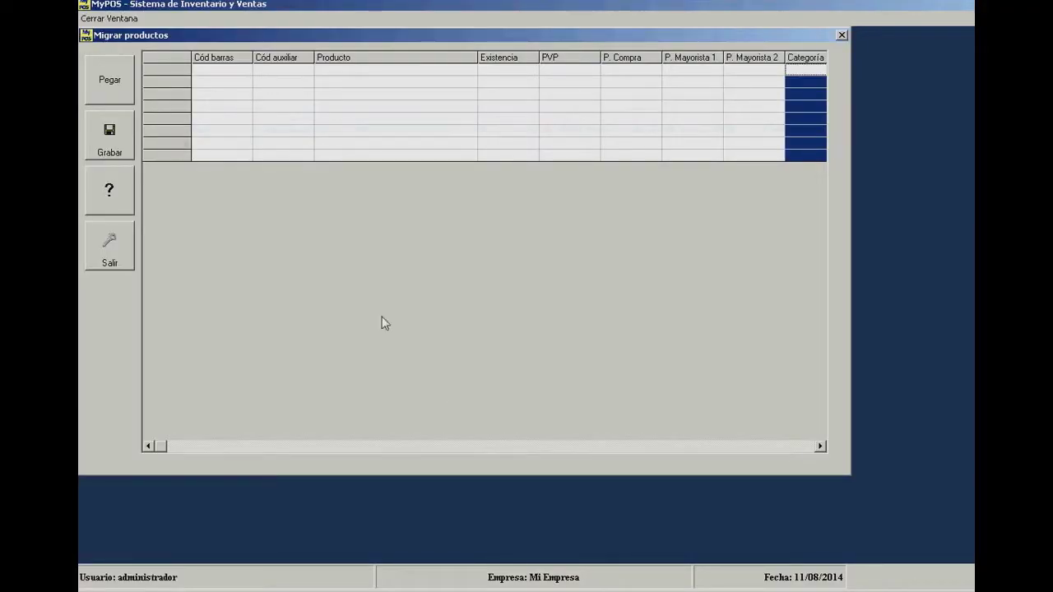
- Paste the copied 755 product rows into the Migrar productos grid and check them
left_click(297, 188)
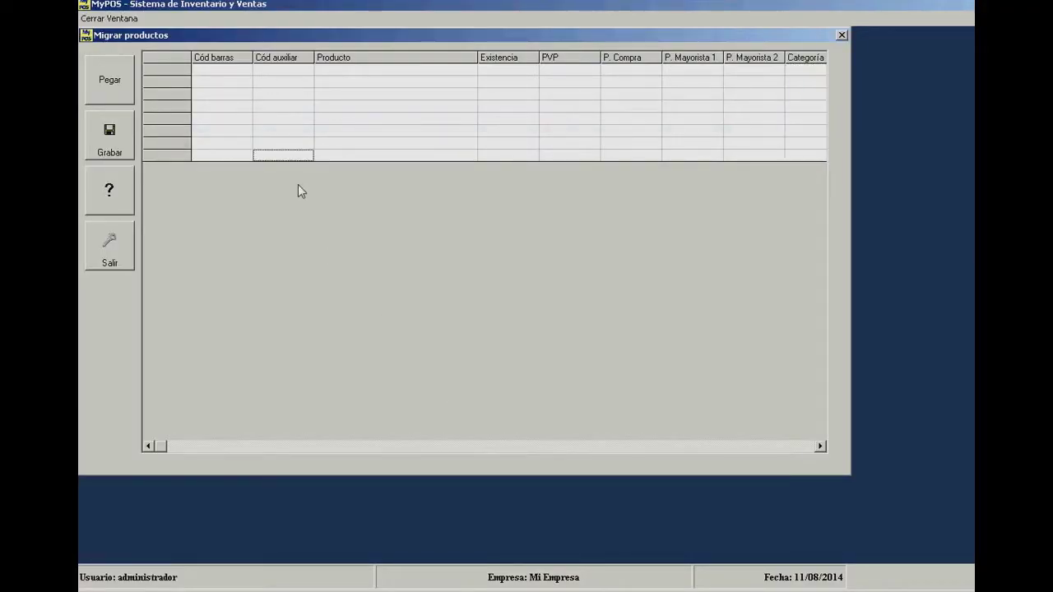
left_click(110, 80)
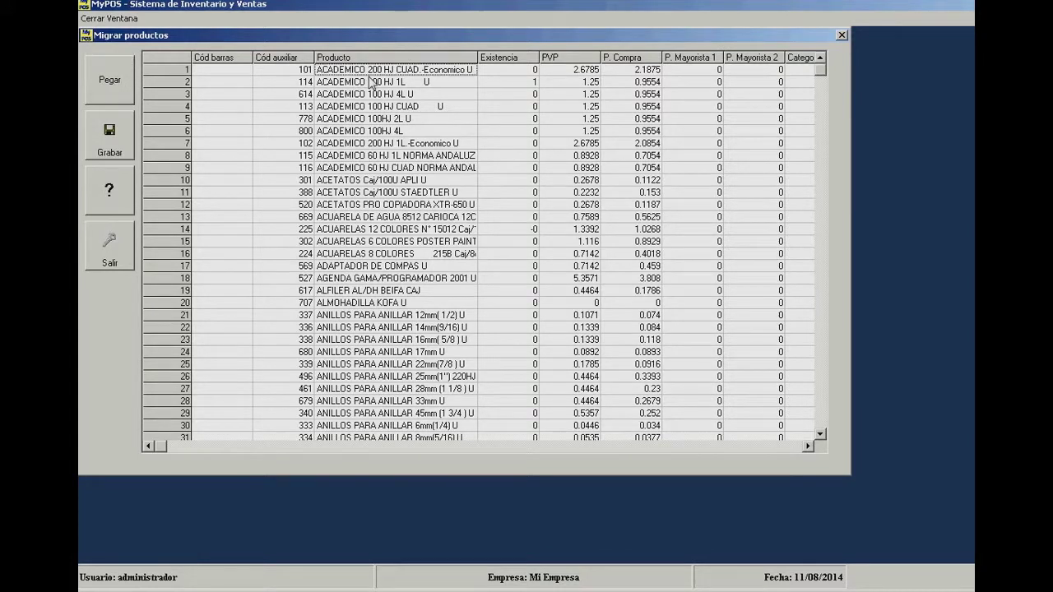
key("Down")
key("Down")
key("Down")
key("Down")
key("Down")
key("Down")
key("Down")
key("Down")
key("Down")
key("Down")
key("Down")
key("Down")
key("Down")
key("Down")
key("Down")
key("Down")
key("Down")
key("Down")
key("Down")
key("Down")
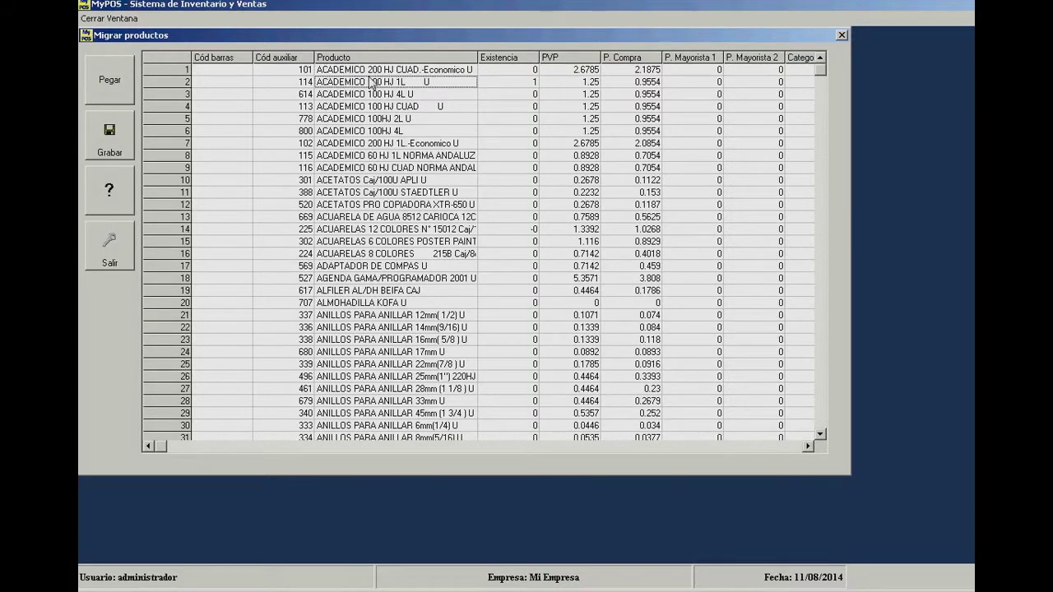
key("Down")
key("Down")
key("Down")
key("Down")
key("Down")
key("Down")
key("Down")
key("Down")
key("Down")
key("Down")
key("Down")
key("Down")
key("Down")
key("Down")
key("Down")
key("Down")
key("Down")
key("Down")
key("Down")
key("Down")
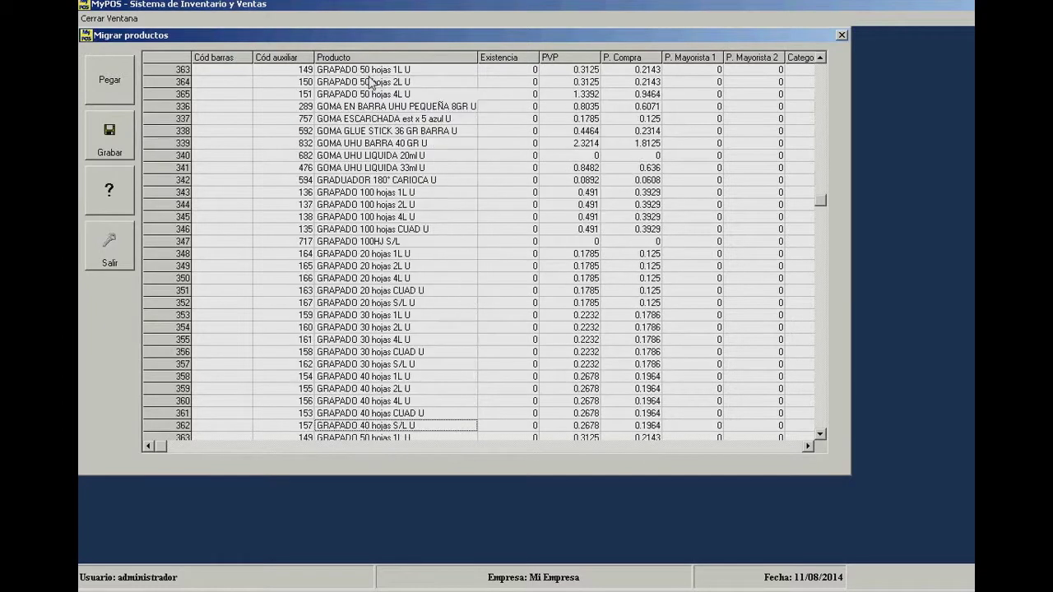
key("Page_Up")
key("Page_Up")
key("Page_Up")
key("Page_Up")
key("Page_Up")
key("Page_Up")
key("Page_Up")
key("Page_Up")
key("Page_Up")
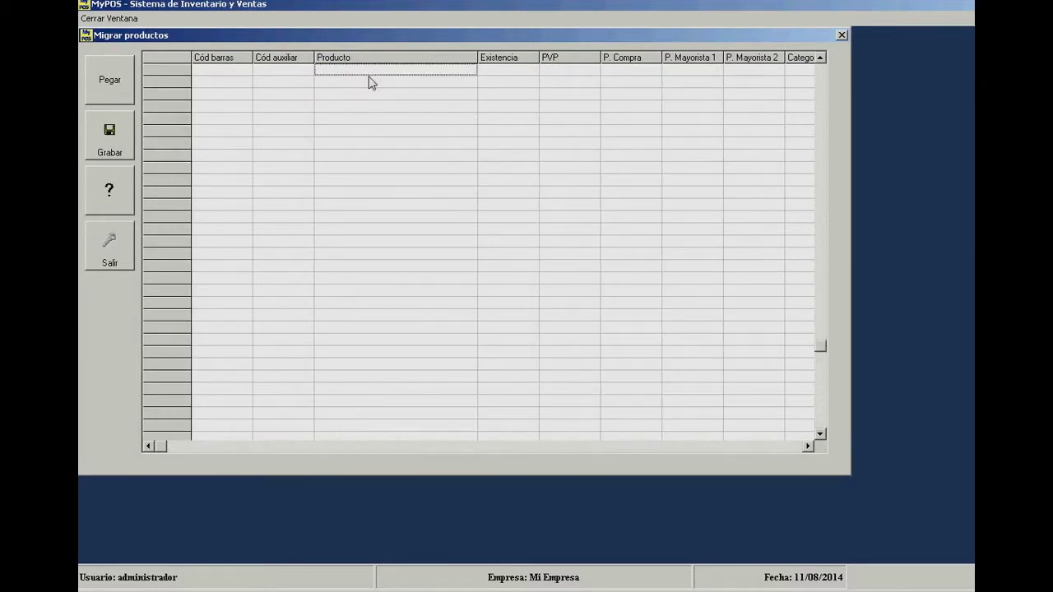
- Save the products with Grabar, accept the migration message, and exit with Salir
left_click(113, 142)
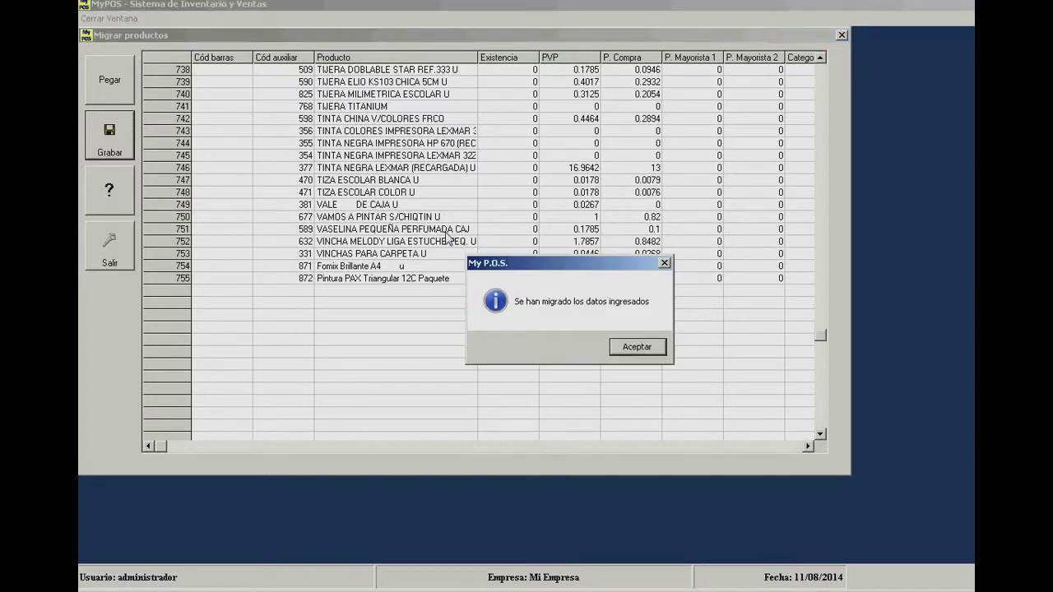
left_click(637, 347)
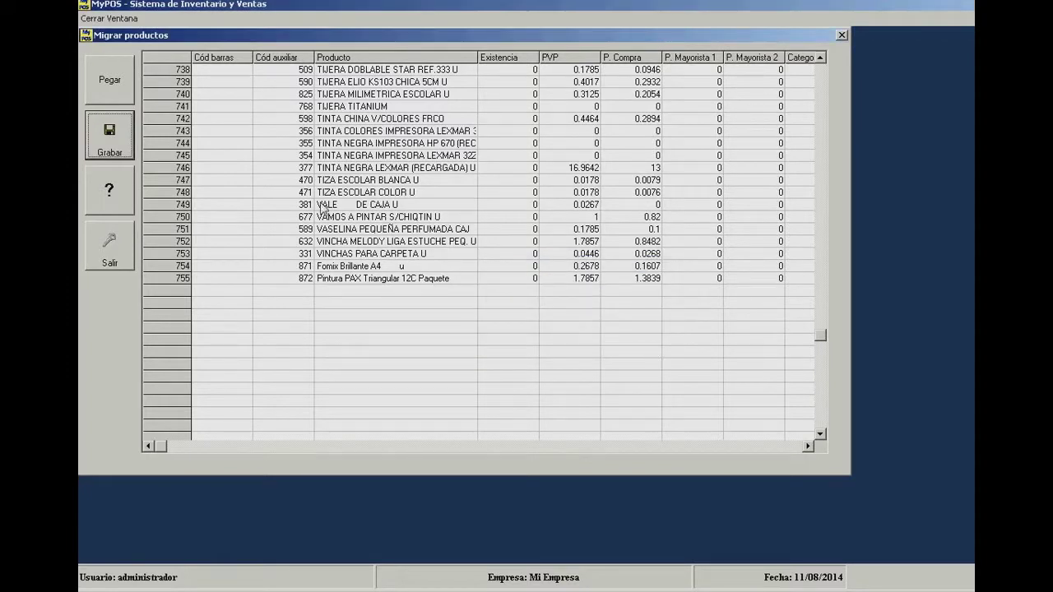
left_click(124, 249)
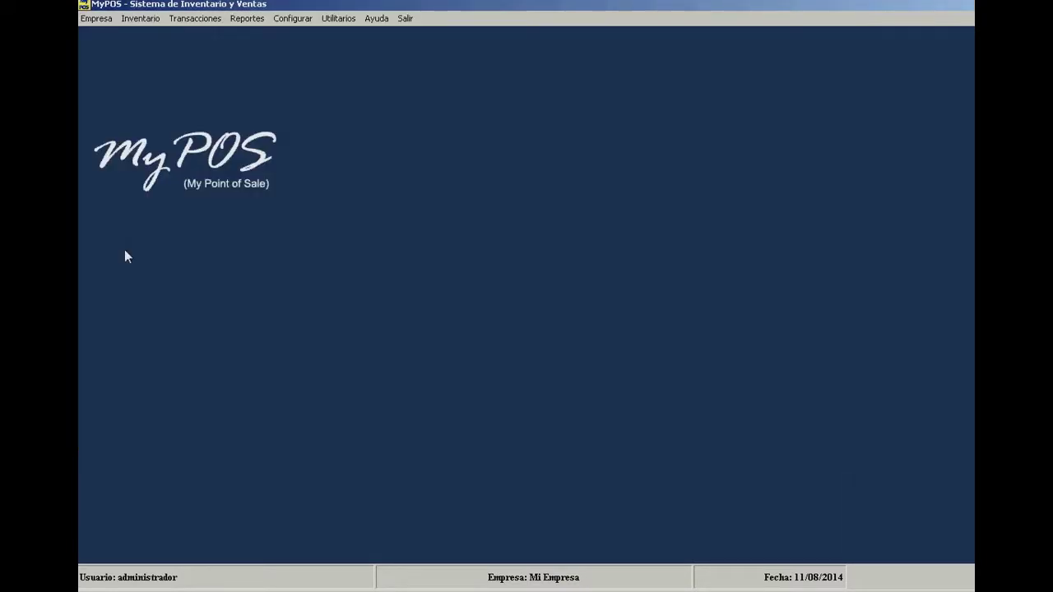
left_click(156, 22)
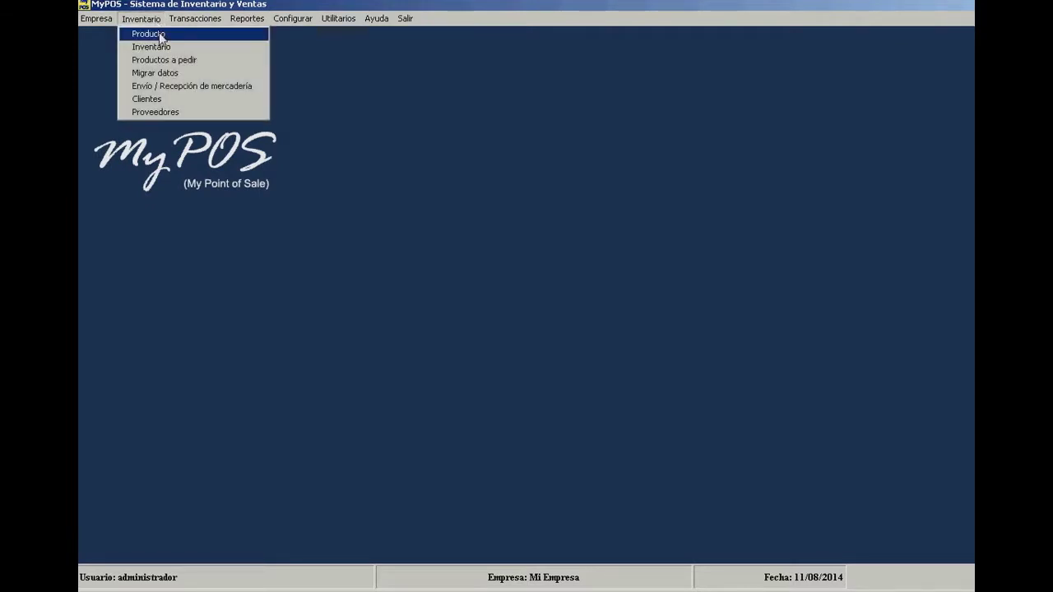
left_click(158, 34)
left_click(329, 82)
key("Down")
key("Page_Down")
key("Page_Down")
key("Page_Down")
key("Page_Down")
key("Page_Down")
key("Page_Down")
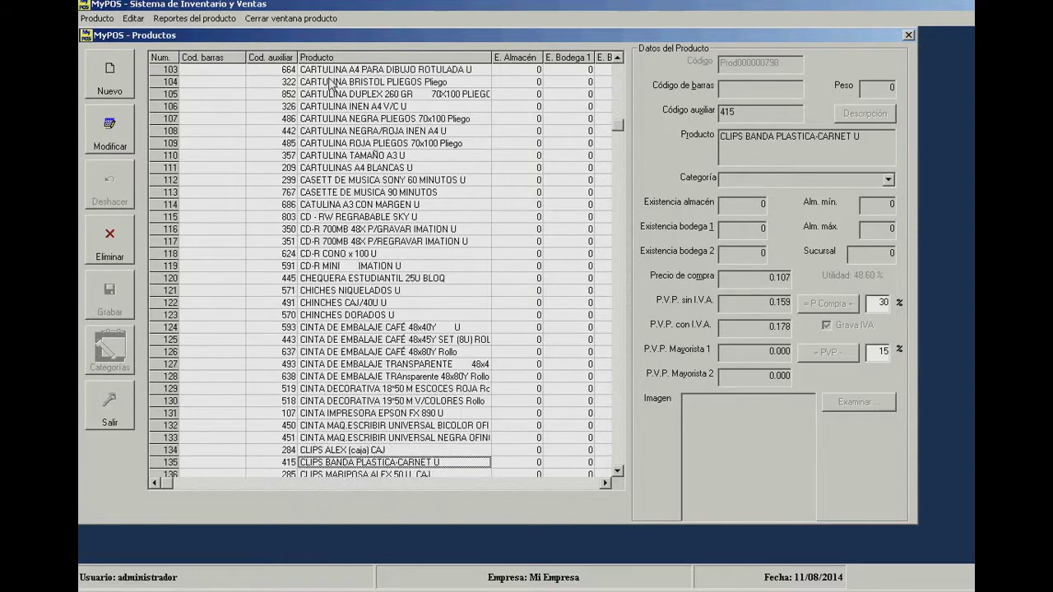
key("Page_Down")
key("Page_Down")
key("Page_Down")
key("Page_Down")
key("Page_Down")
key("Page_Down")
key("Page_Down")
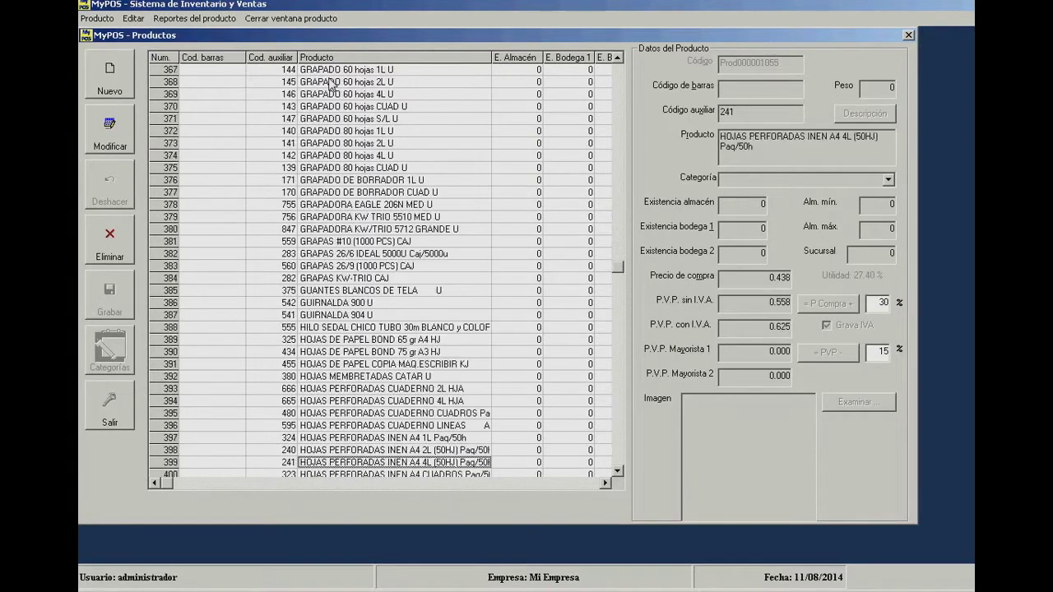
key("Page_Down")
key("Page_Down")
key("Page_Down")
key("Page_Down")
key("Page_Down")
key("Page_Down")
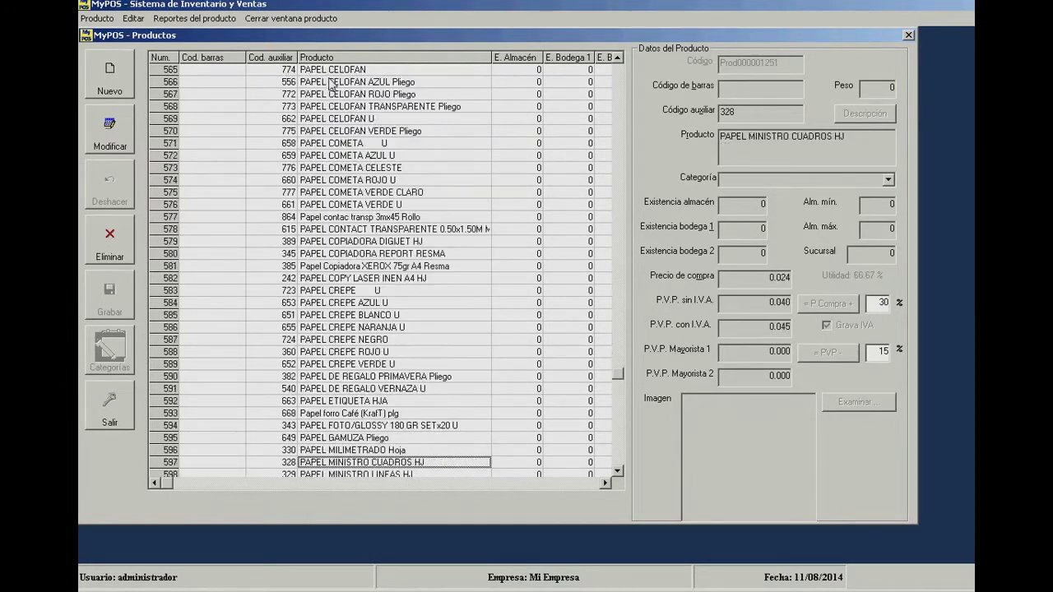
key("Page_Down")
key("Page_Down")
key("Page_Down")
key("Page_Down")
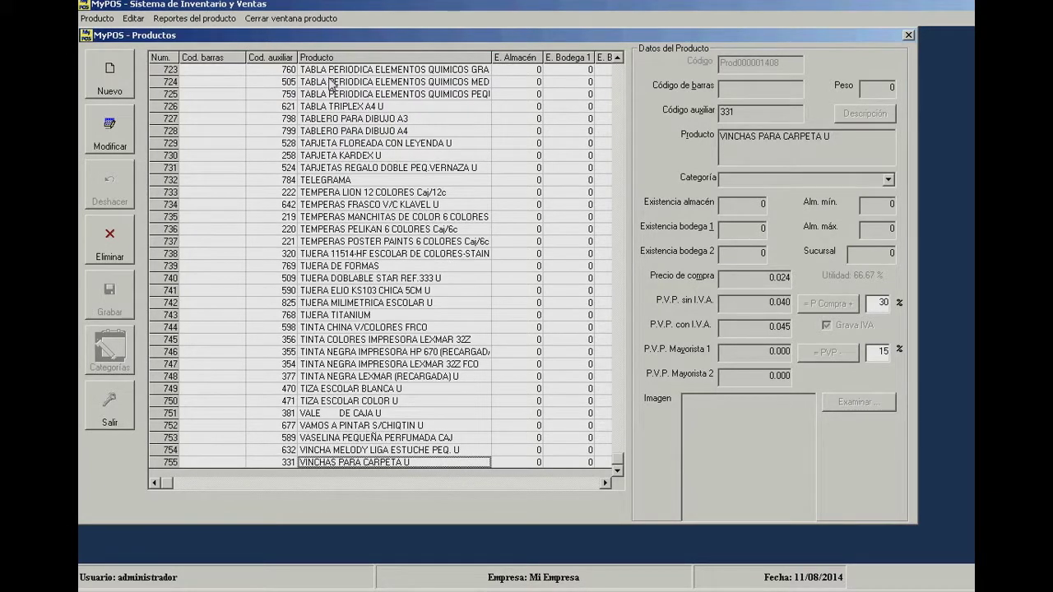
key("Page_Up")
key("Page_Up")
key("Page_Down")
key("Page_Down")
key("Page_Up")
key("Page_Up")
key("Page_Up")
key("Page_Up")
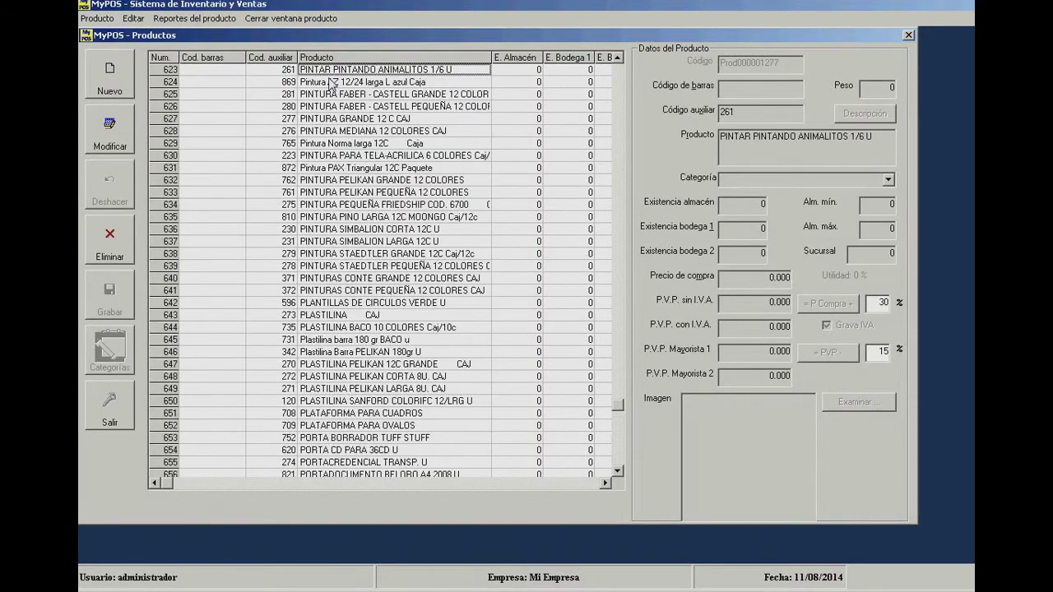
key("Page_Up")
key("Page_Up")
key("Page_Up")
key("Page_Up")
key("Page_Up")
key("Page_Up")
key("Page_Up")
key("Page_Up")
key("Page_Up")
key("Page_Up")
key("Page_Up")
key("Page_Up")
key("Page_Up")
key("Page_Up")
key("Page_Up")
key("Page_Up")
key("Page_Up")
key("Page_Up")
key("Page_Up")
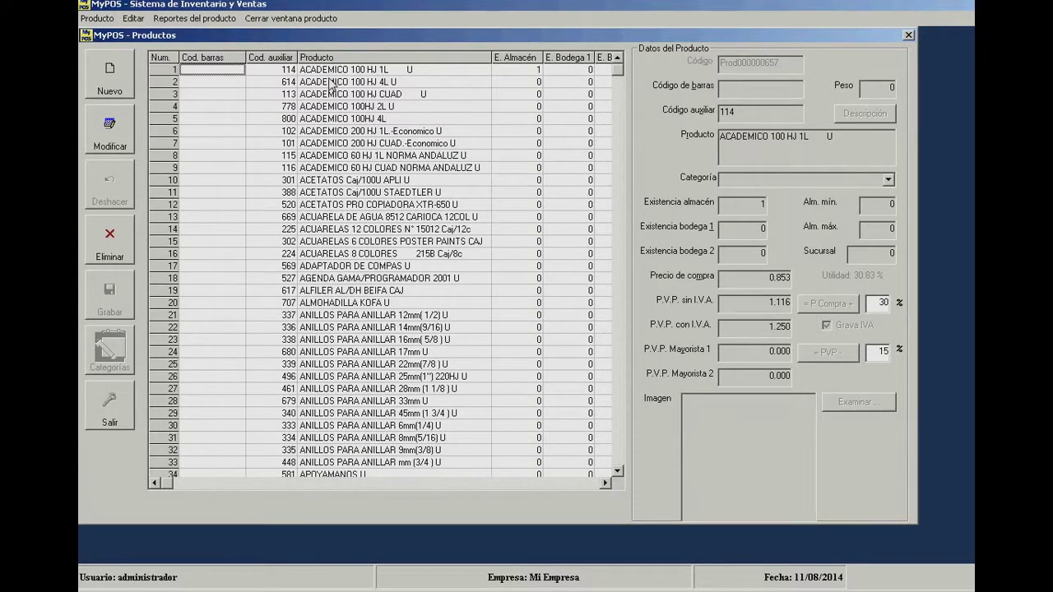
key("Right")
key("Right")
key("Right")
key("Right")
key("Right")
key("Right")
key("Right")
key("Right")
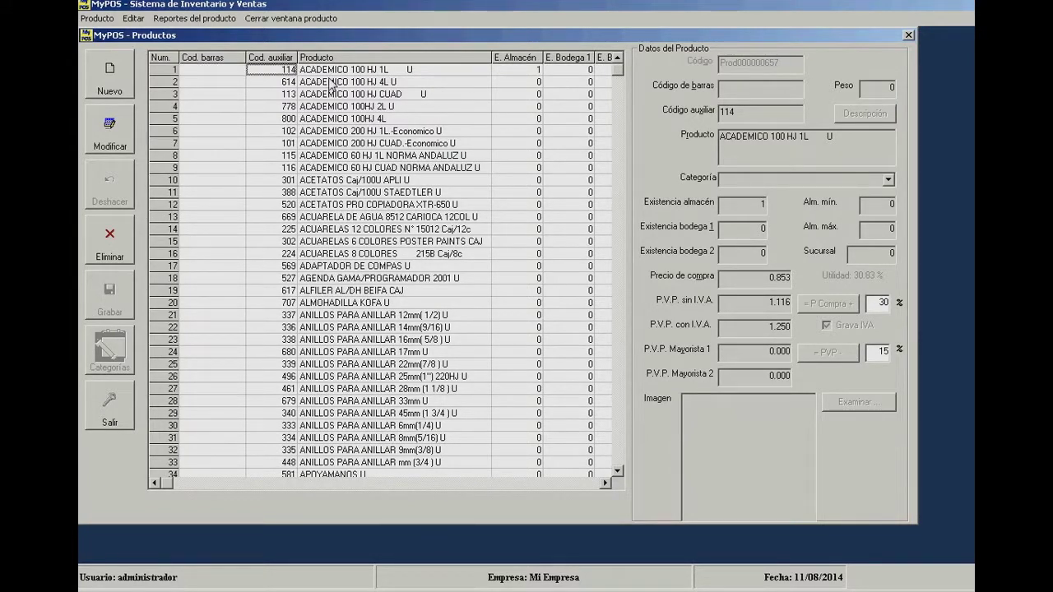
key("Left")
key("Left")
key("Left")
key("Left")
key("Left")
key("Left")
key("Left")
key("Left")
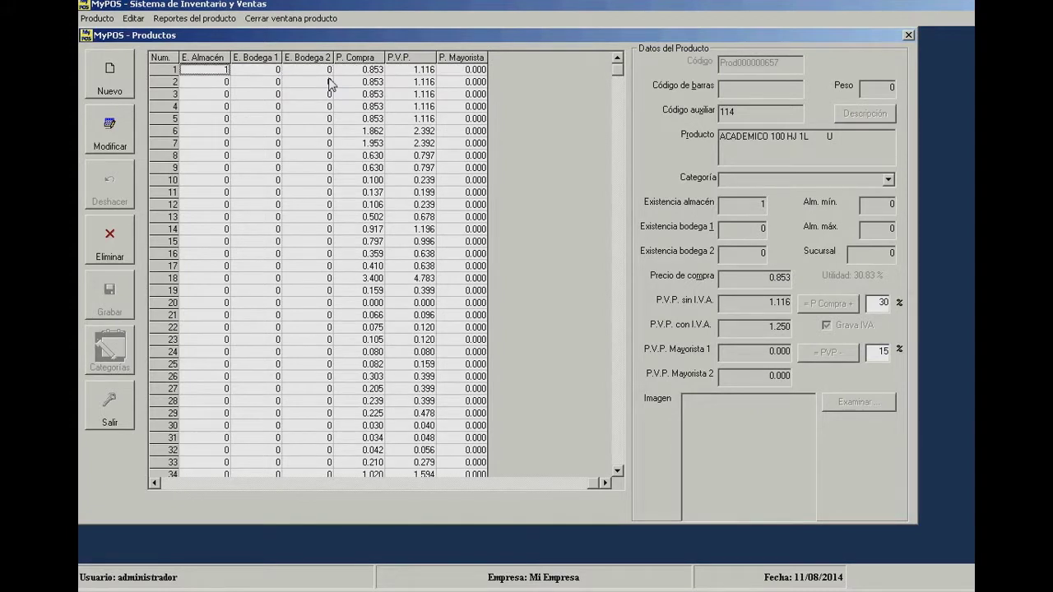
key("Right")
key("Right")
key("Right")
key("Right")
key("Right")
key("Right")
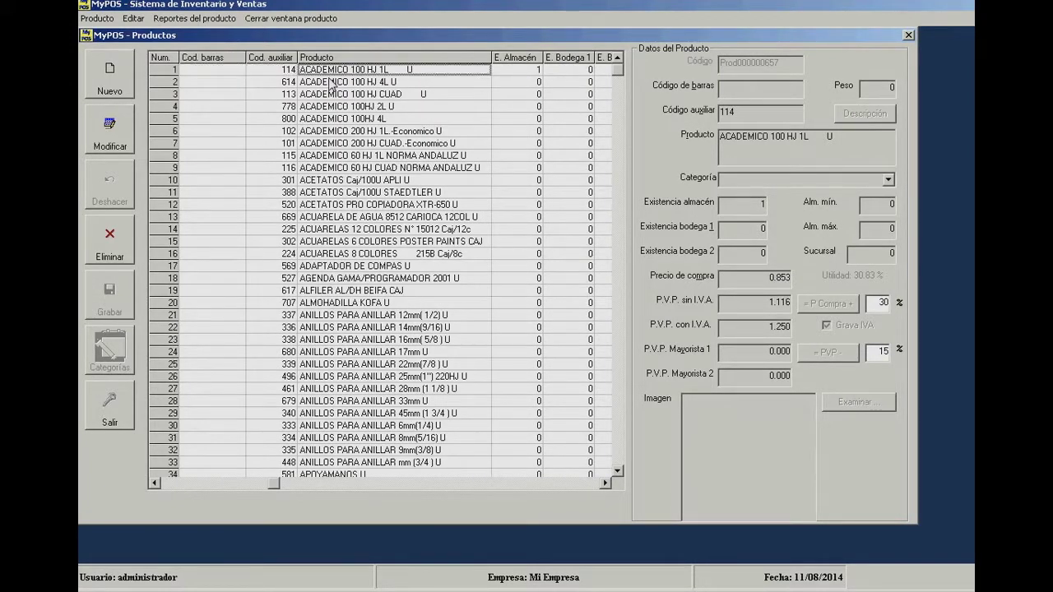
key("Right")
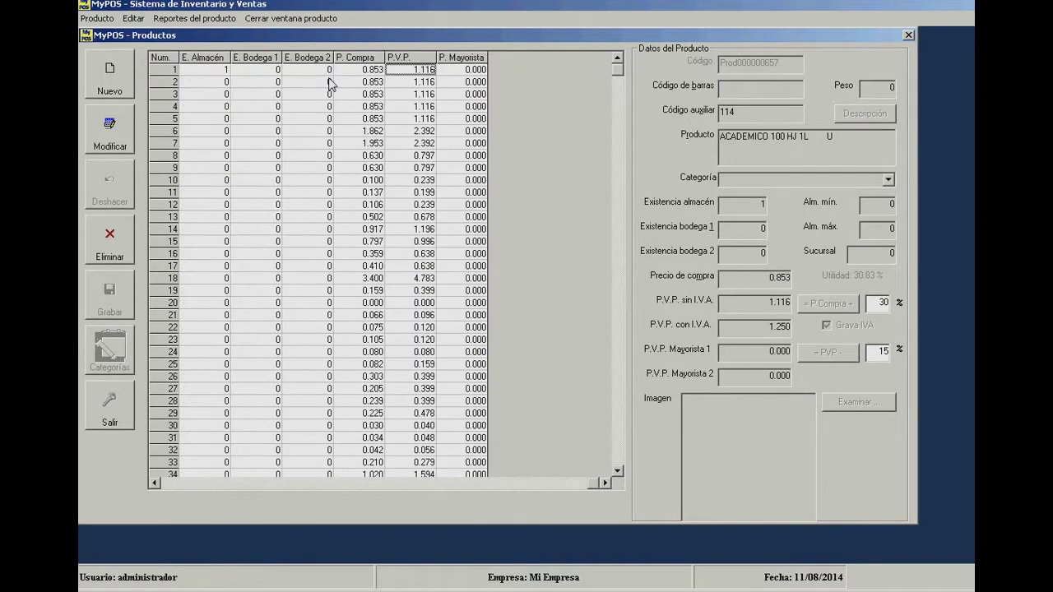
key("Left")
key("Left")
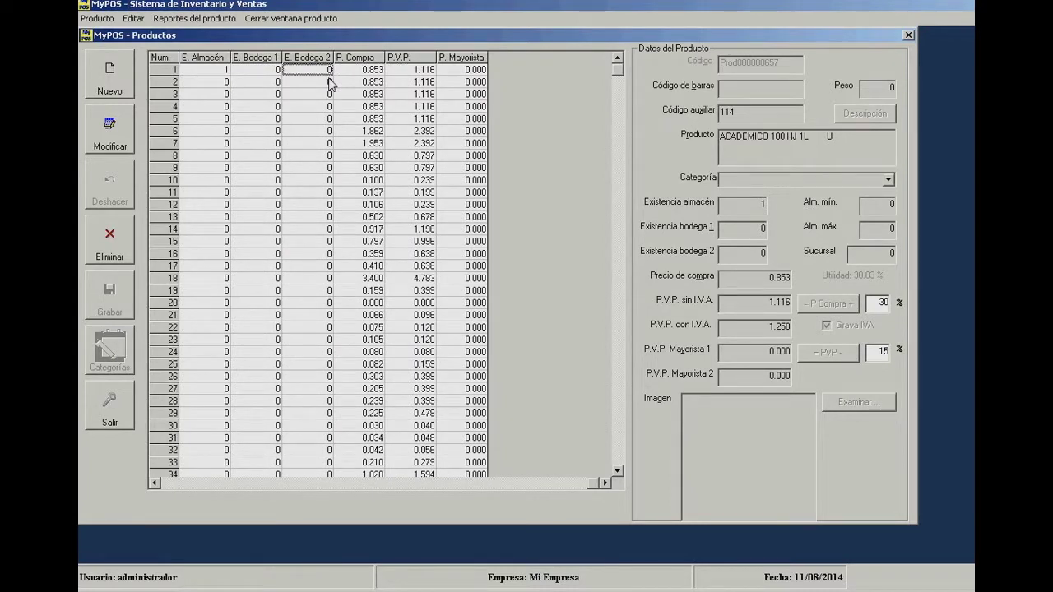
key("Escape")
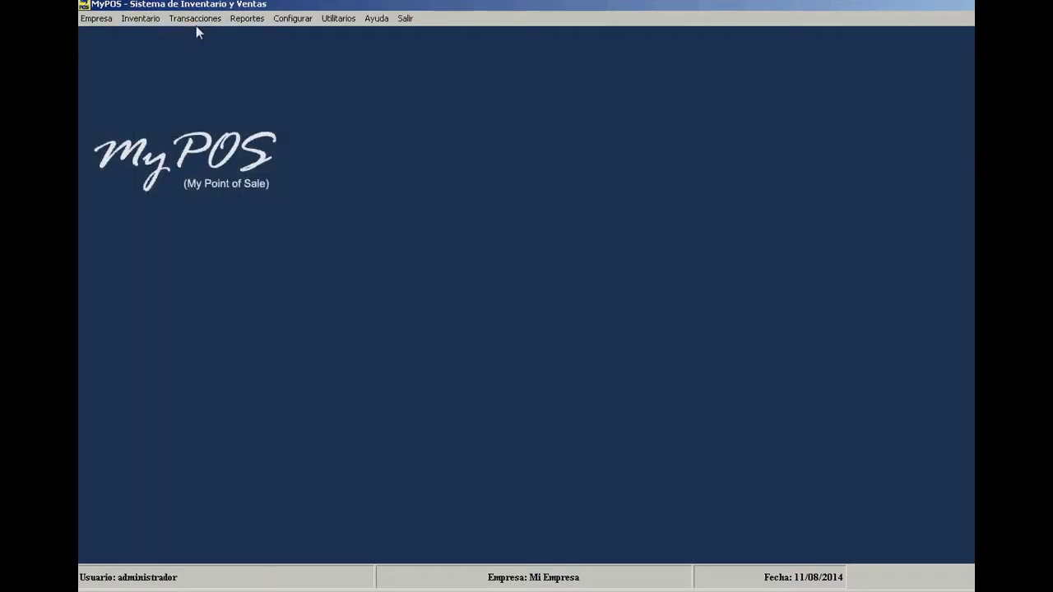
left_click(196, 21)
left_click(198, 34)
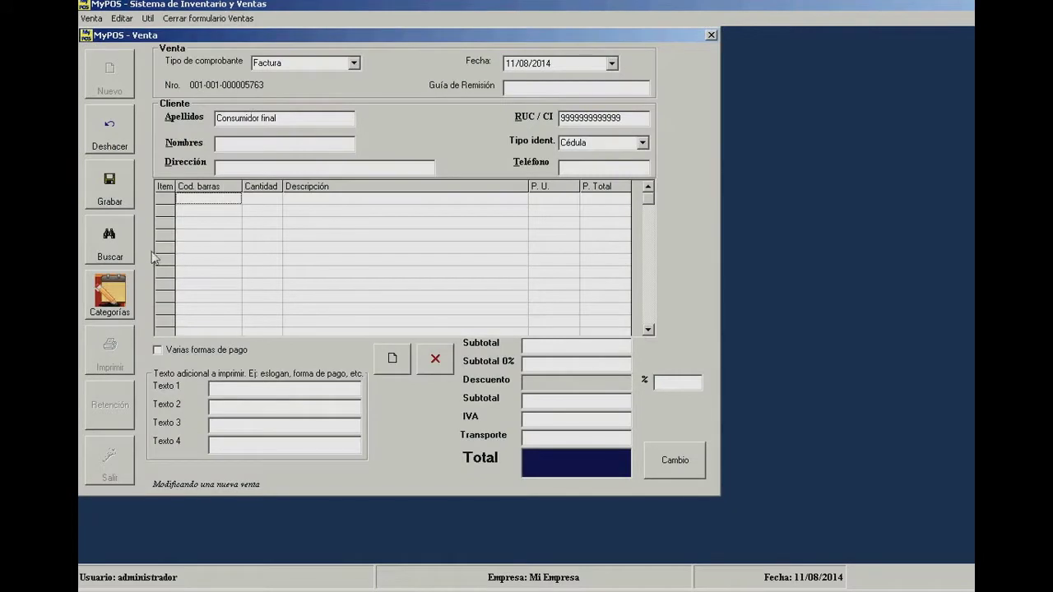
left_click(112, 247)
type("cuade")
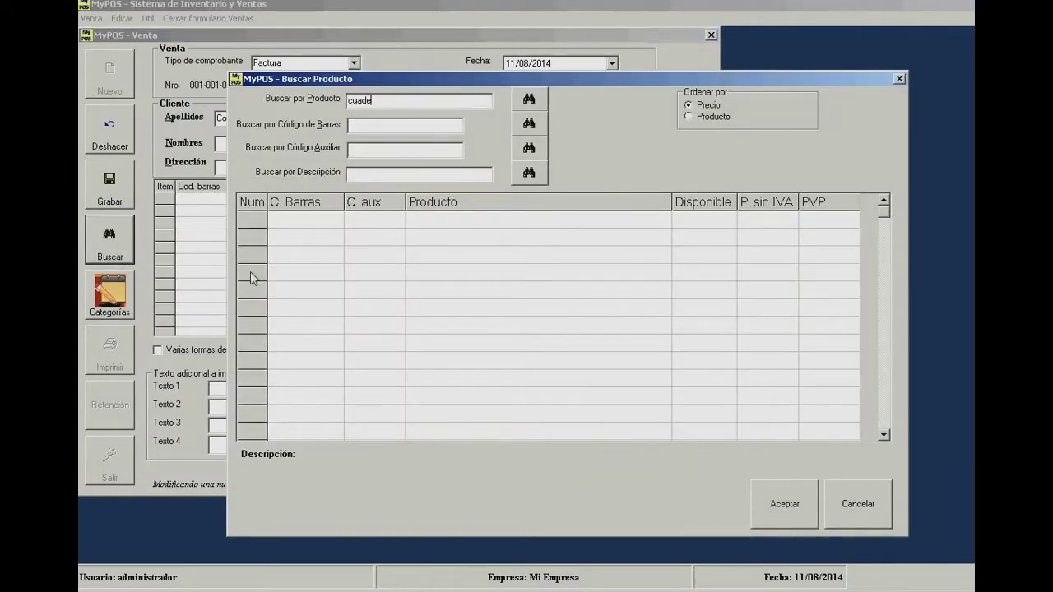
type("rno")
key("Return")
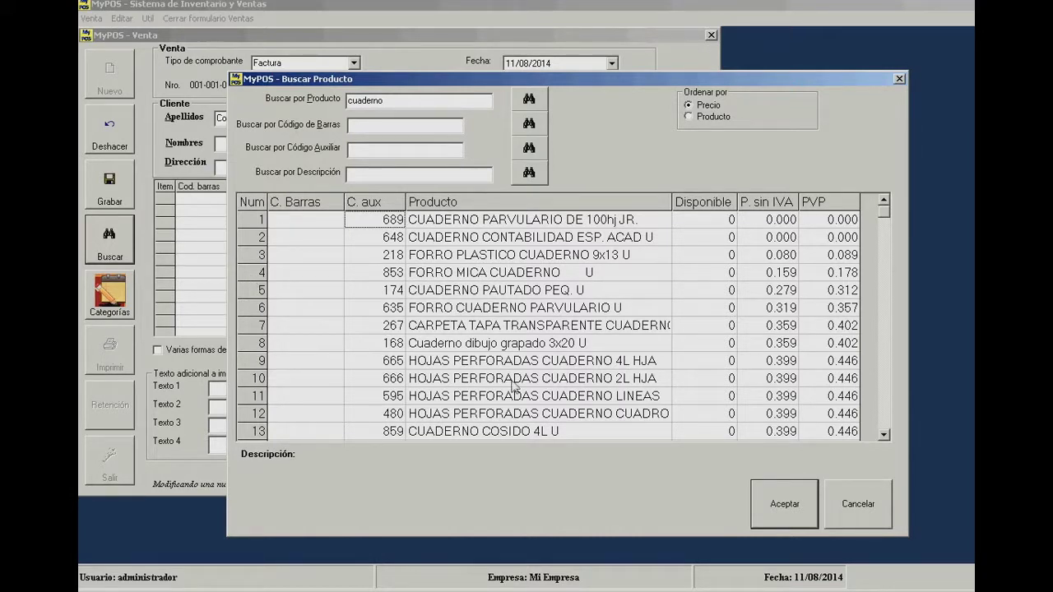
left_click(860, 513)
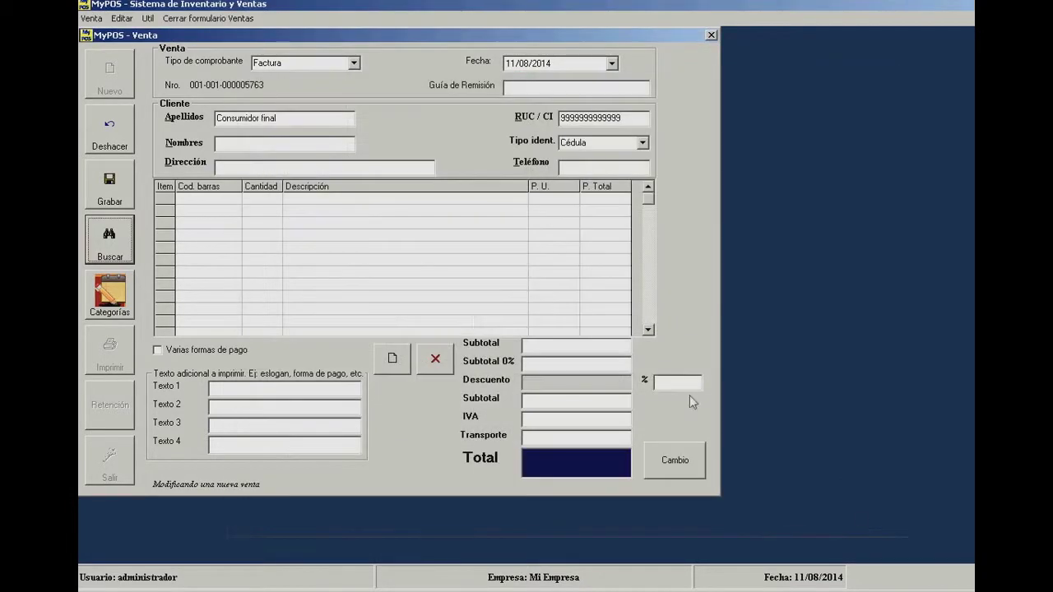
left_click(111, 134)
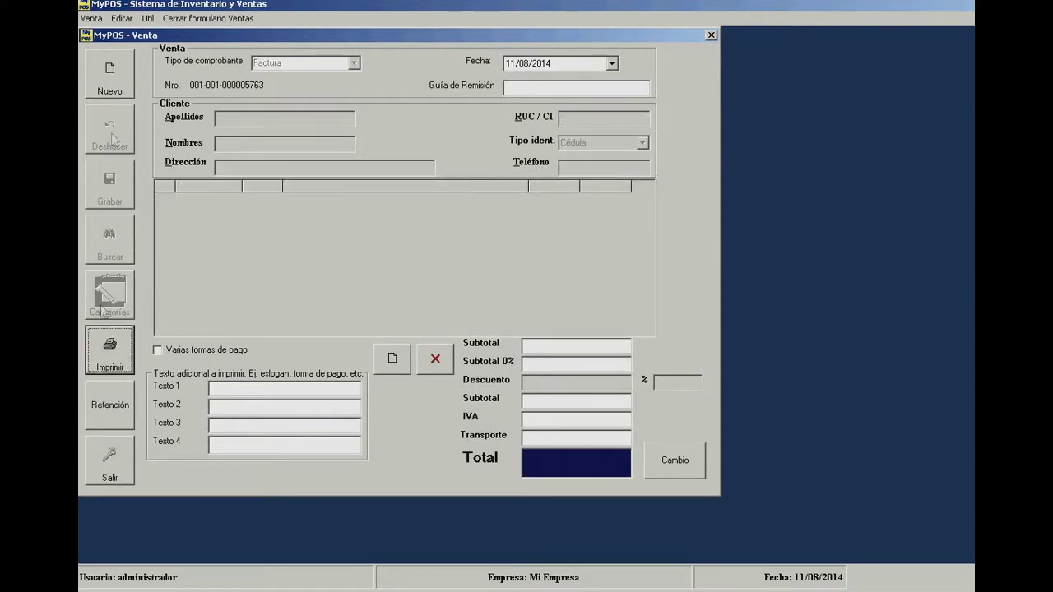
left_click(114, 475)
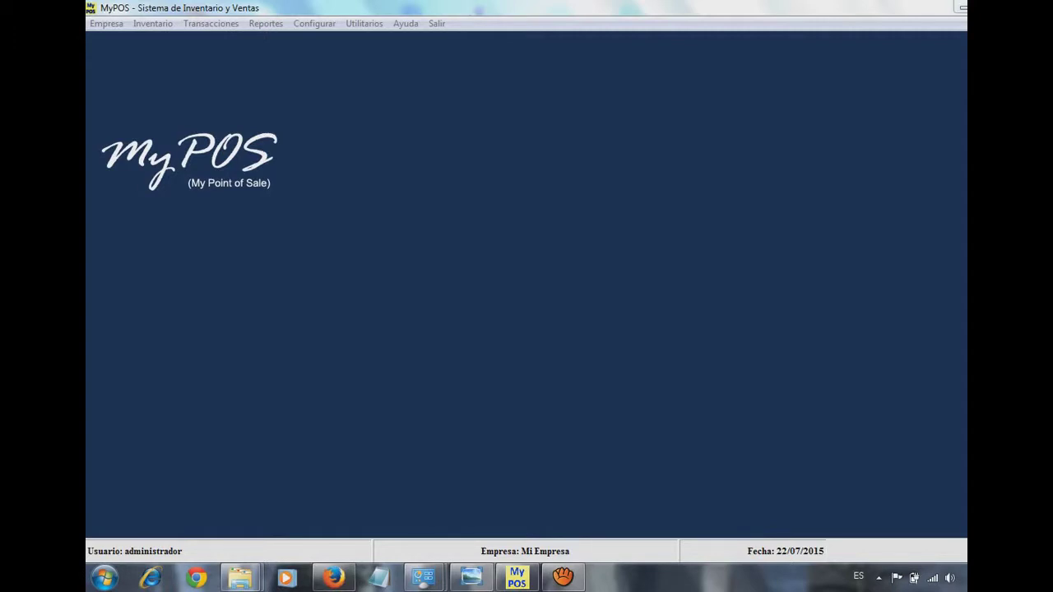
- Switch to the epson.png picture in Windows photo viewer with Alt+Tab
key("alt+Tab")
key("alt+Tab")
key("alt+Tab")
key("alt+Tab")
key("alt+Tab")
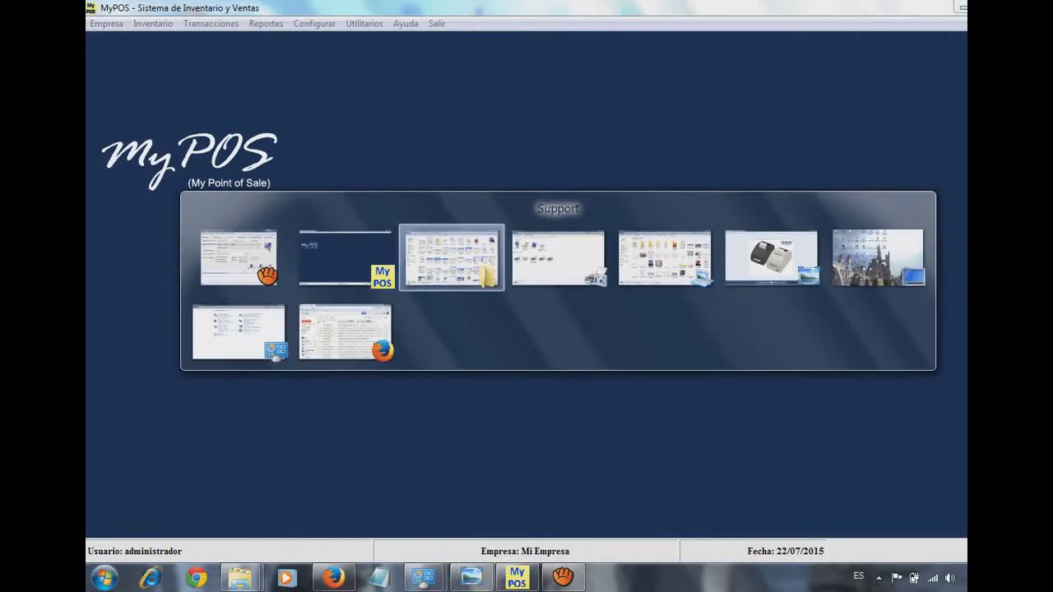
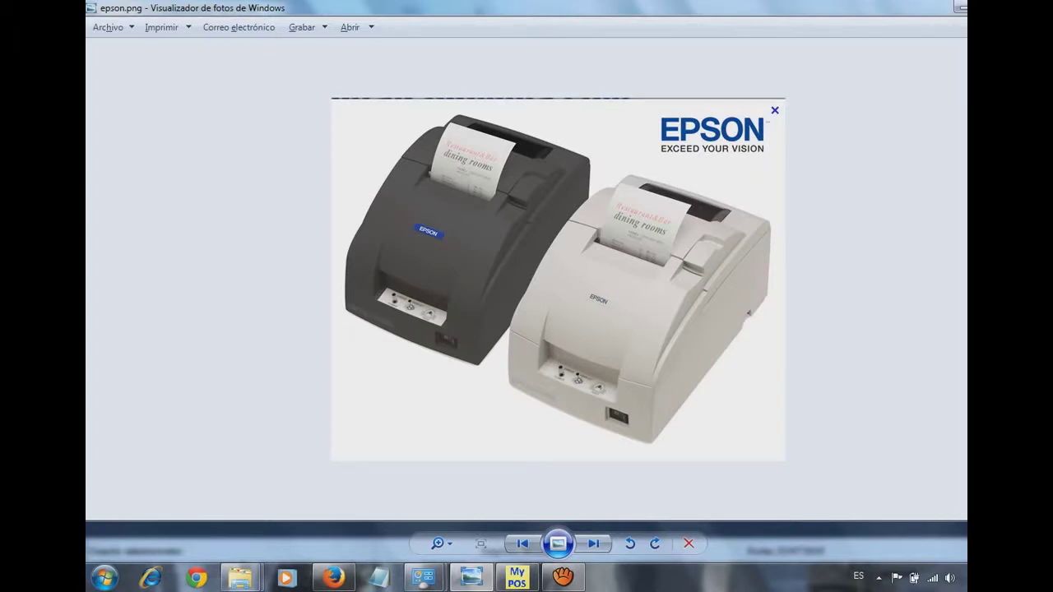
- Open Control Panel from the Start menu and go to 'Ver dispositivos e impresoras'
key("super")
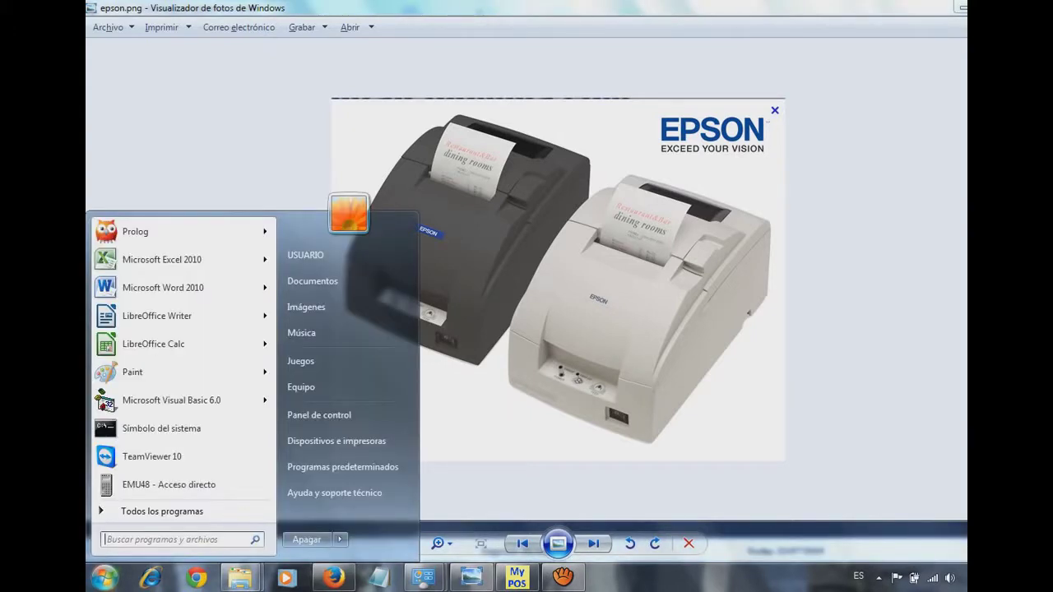
key("Return")
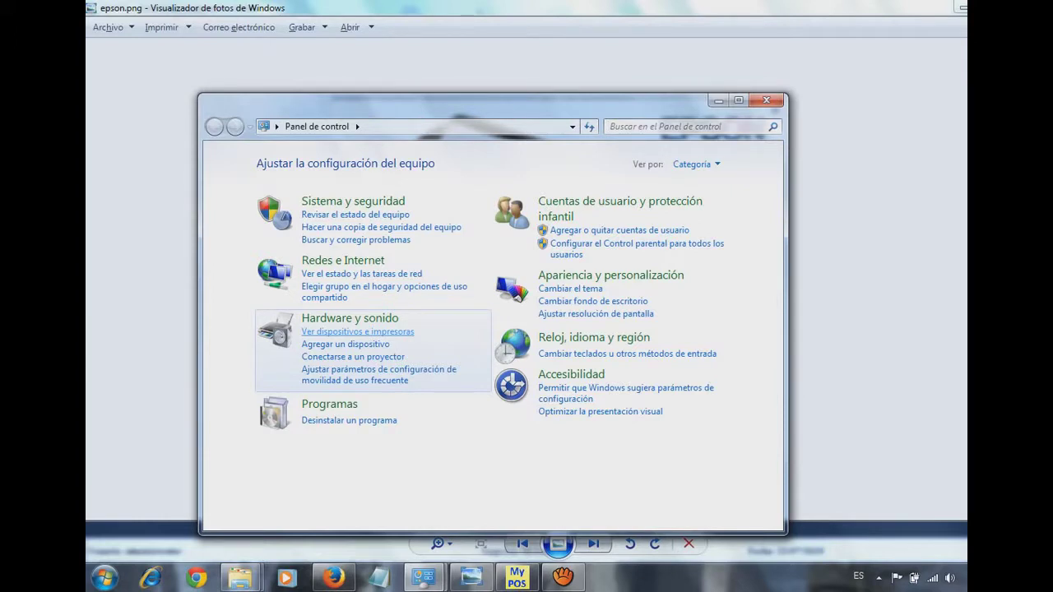
left_click(357, 331)
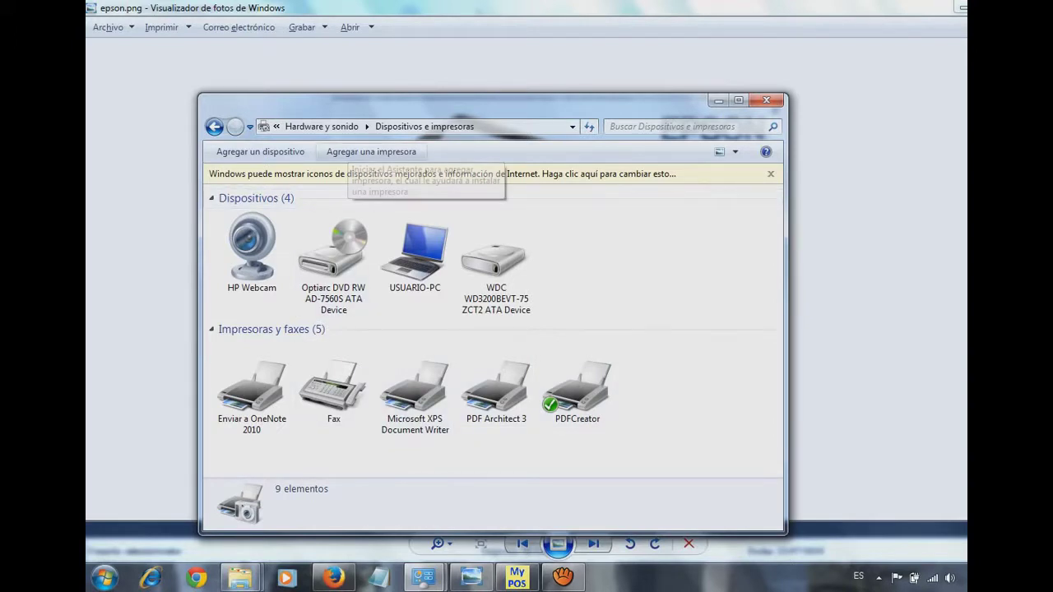
- Start adding a local printer on existing port LPT1 and advance to driver selection
left_click(371, 152)
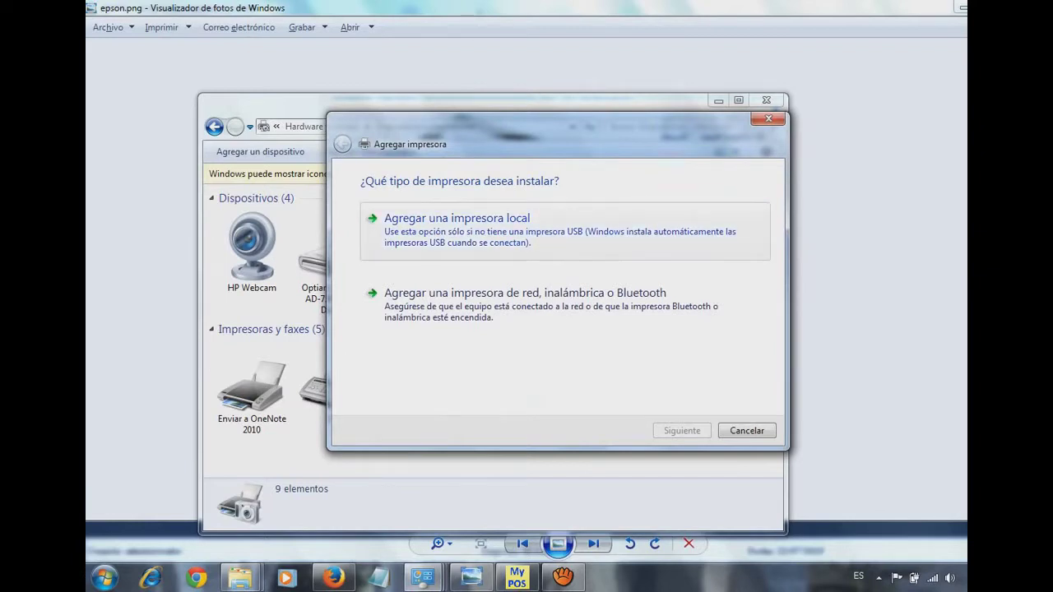
left_click(456, 218)
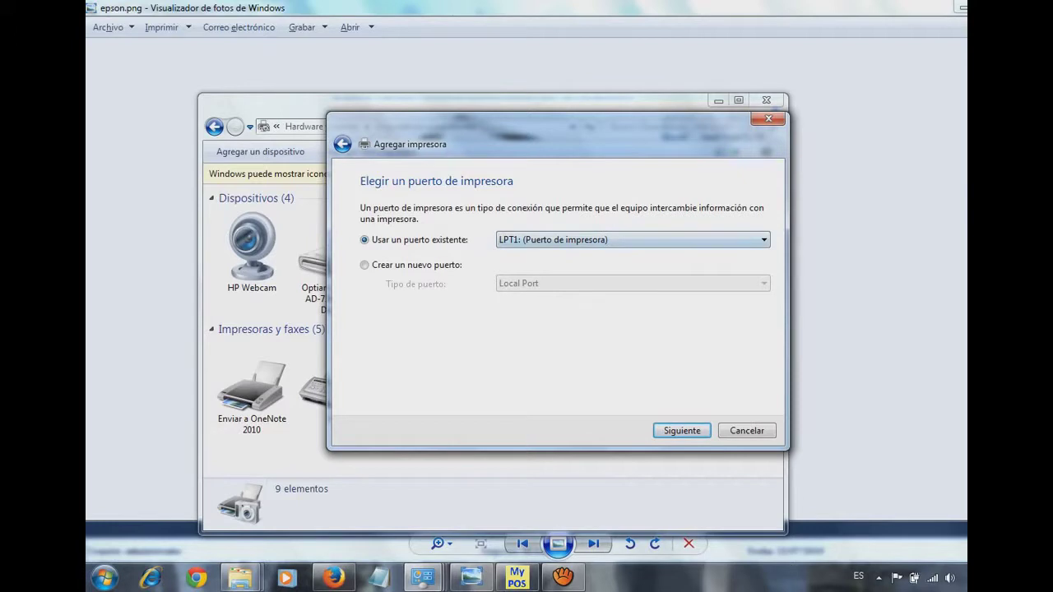
key("alt+Down")
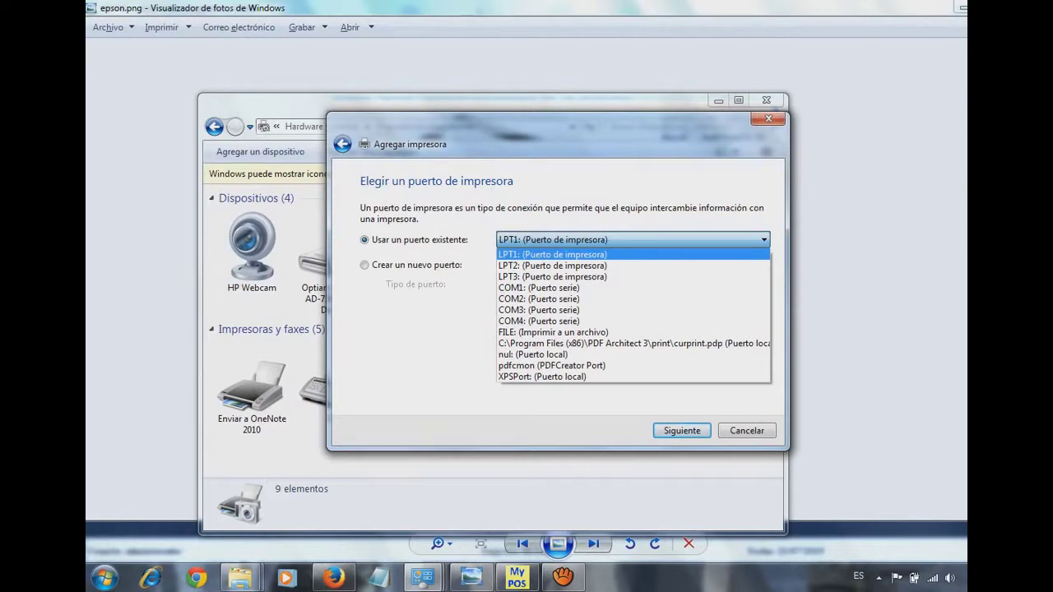
key("Return")
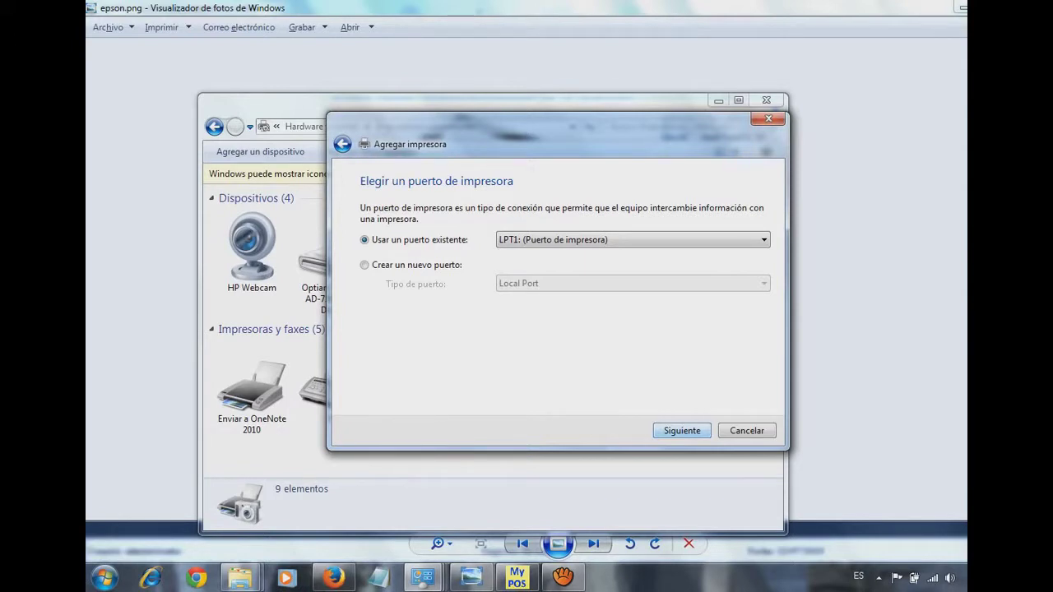
key("Return")
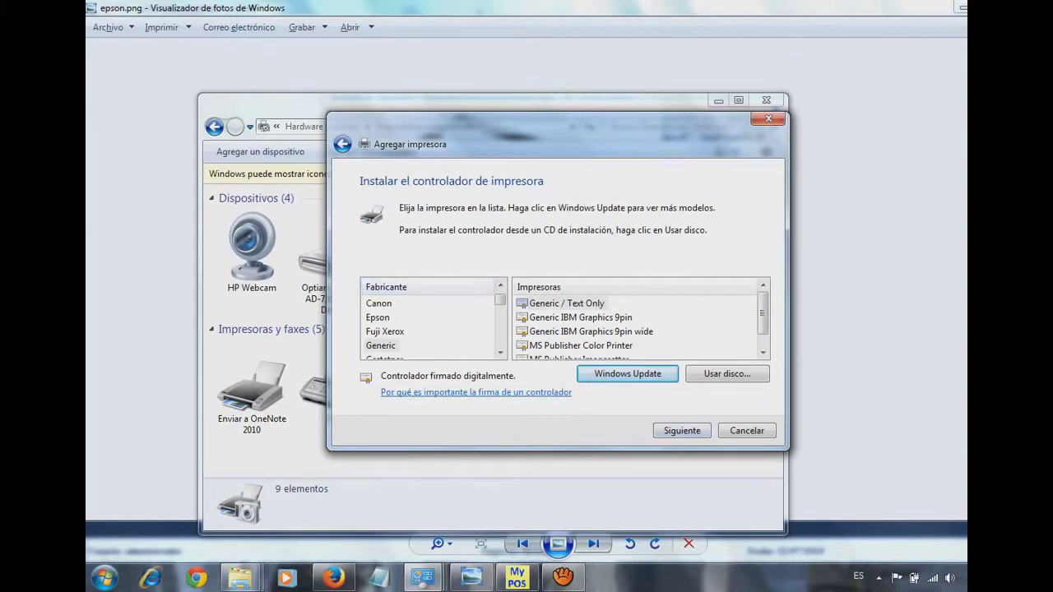
- Choose manufacturer Generic and the 'Generic / Text Only' printer driver
left_click(379, 304)
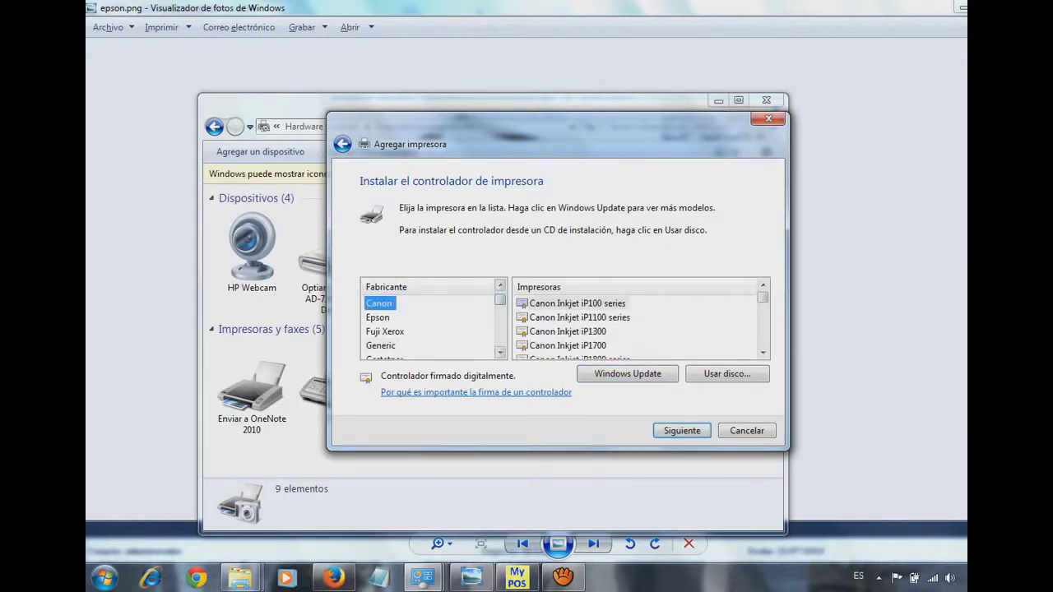
left_click(381, 345)
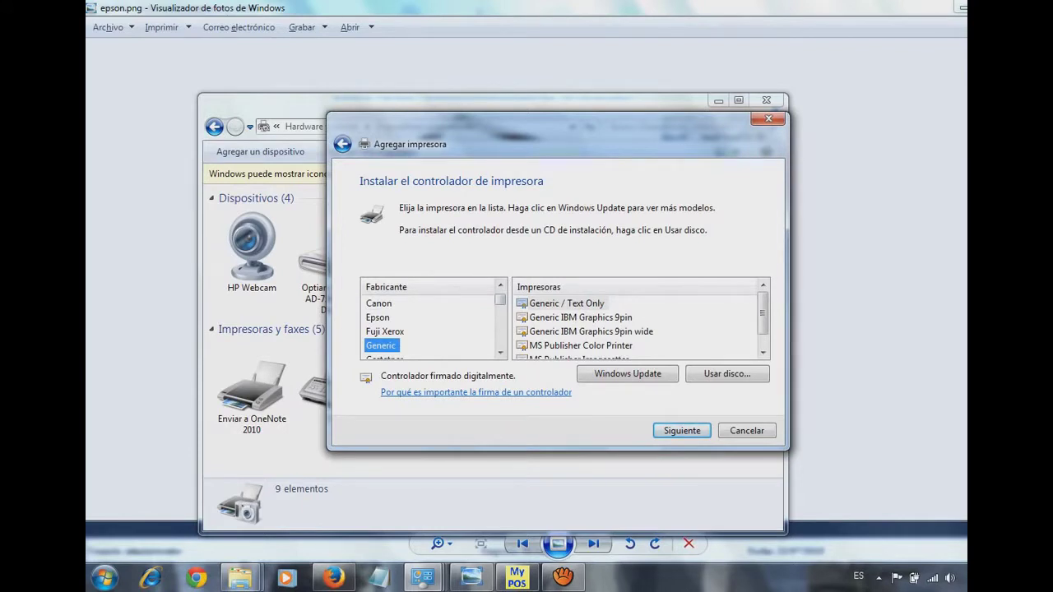
left_click(567, 304)
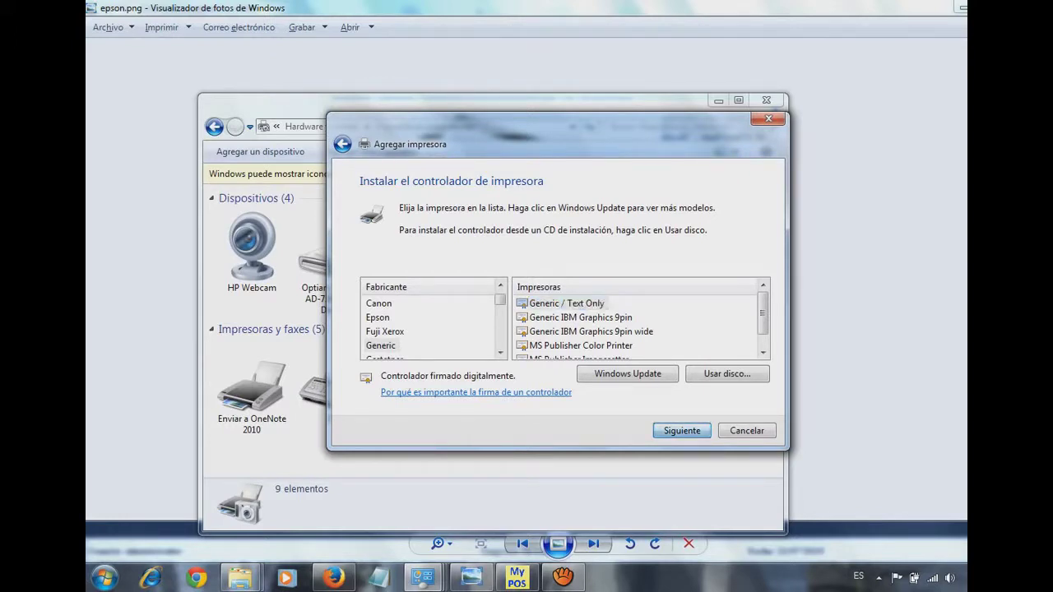
left_click(682, 430)
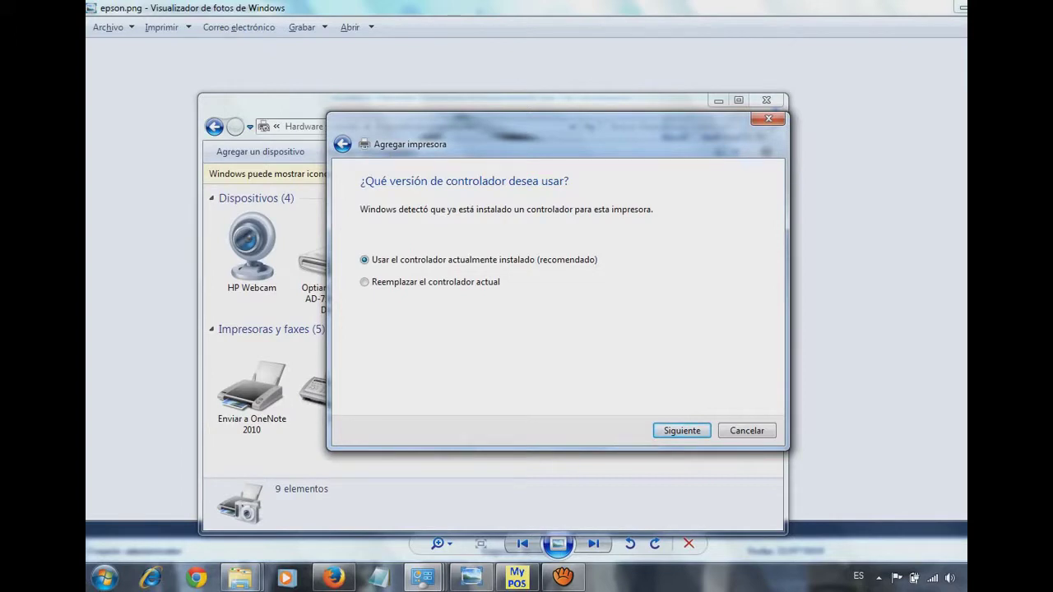
- Keep the installed driver and name the printer 'Ticketera'
key("Return")
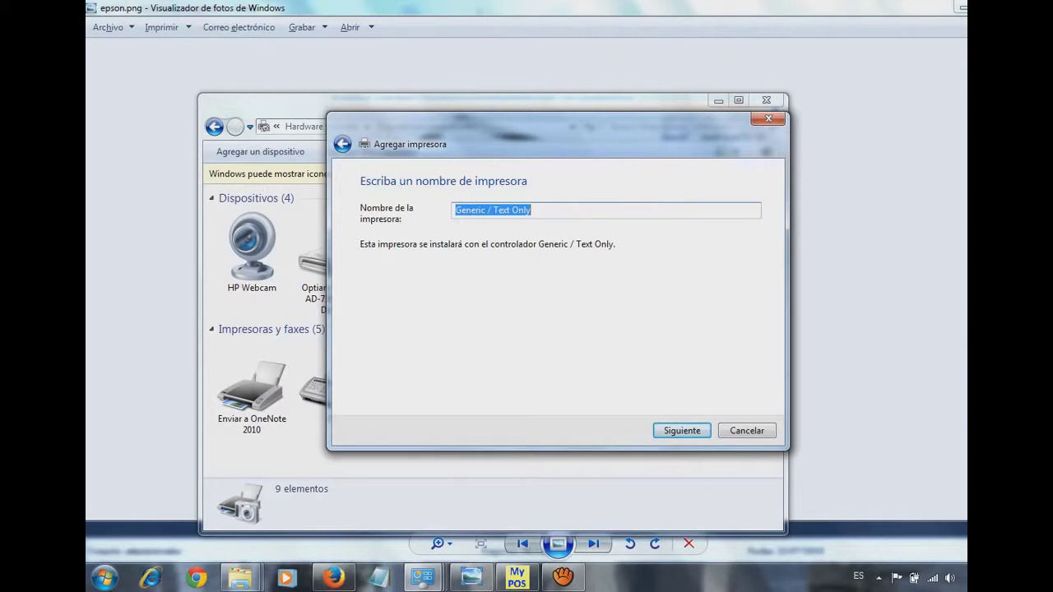
type("Ticketera")
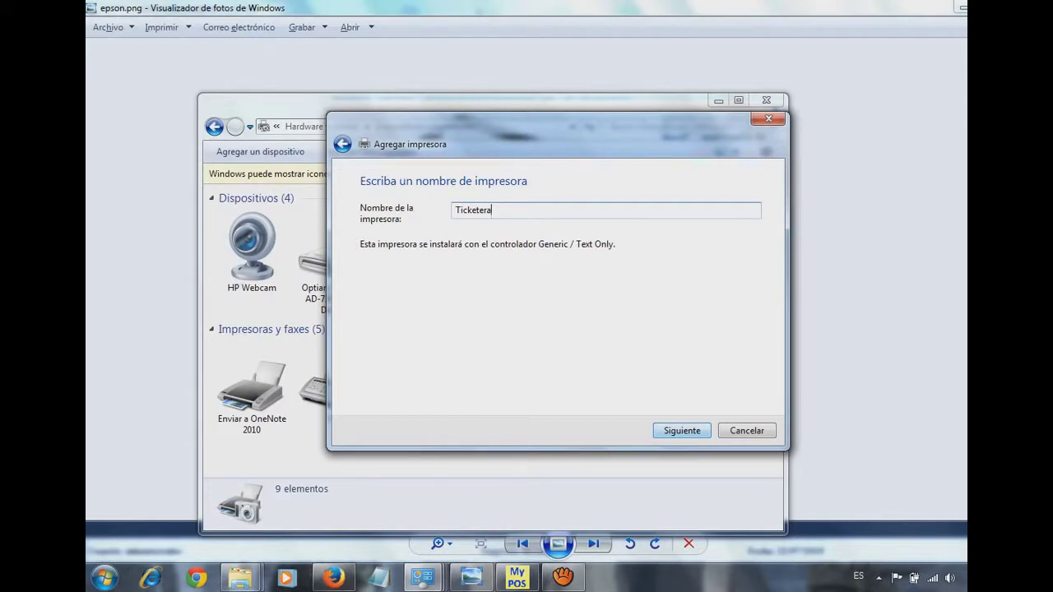
key("Return")
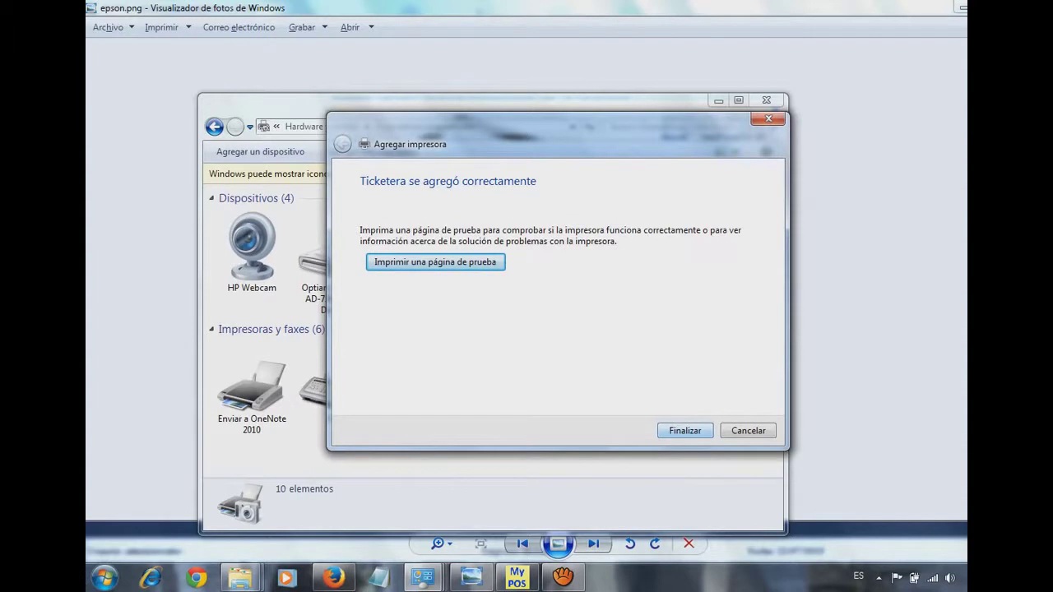
- Finish the wizard and open the Ticketera printer's properties, centred on screen
key("Return")
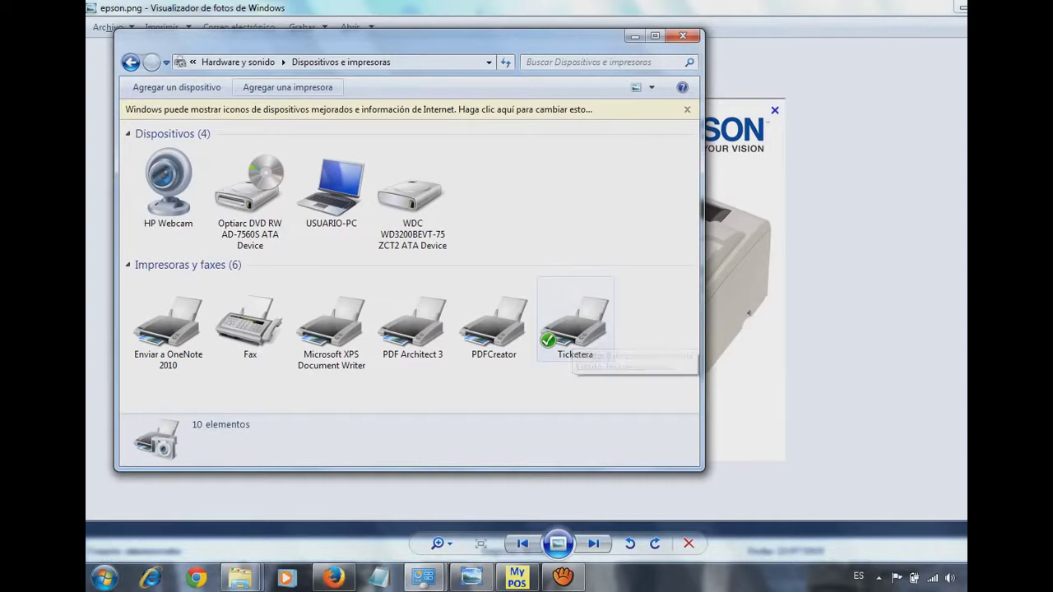
right_click(572, 319)
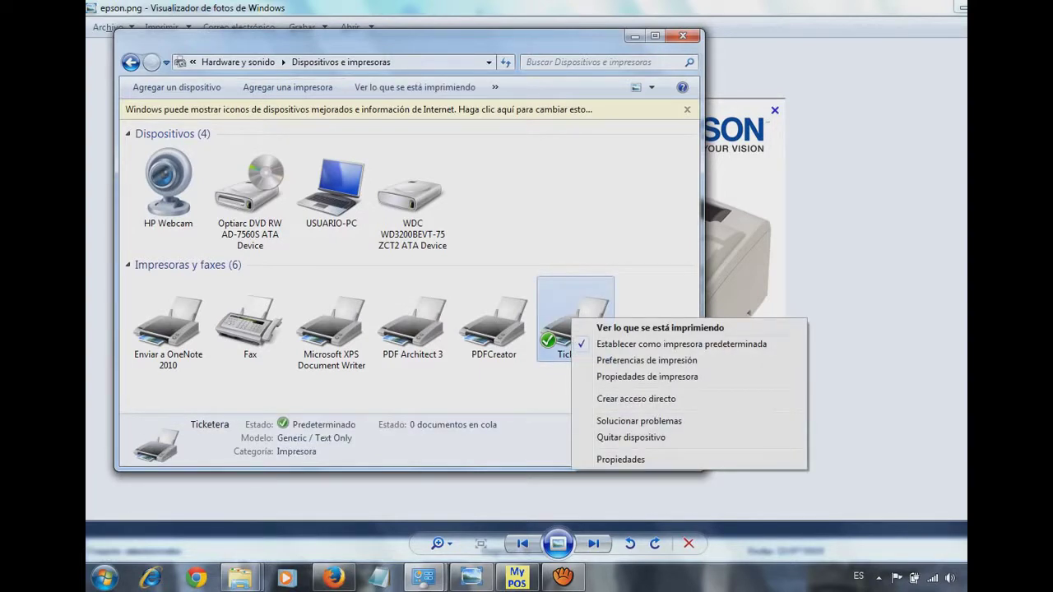
left_click(647, 377)
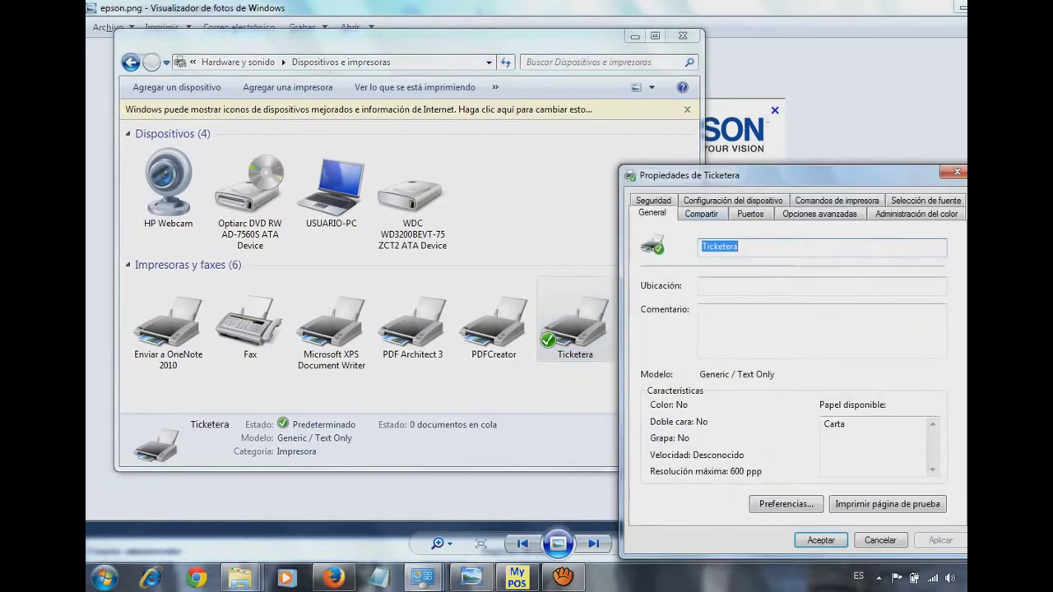
left_click_drag(782, 176, 552, 80)
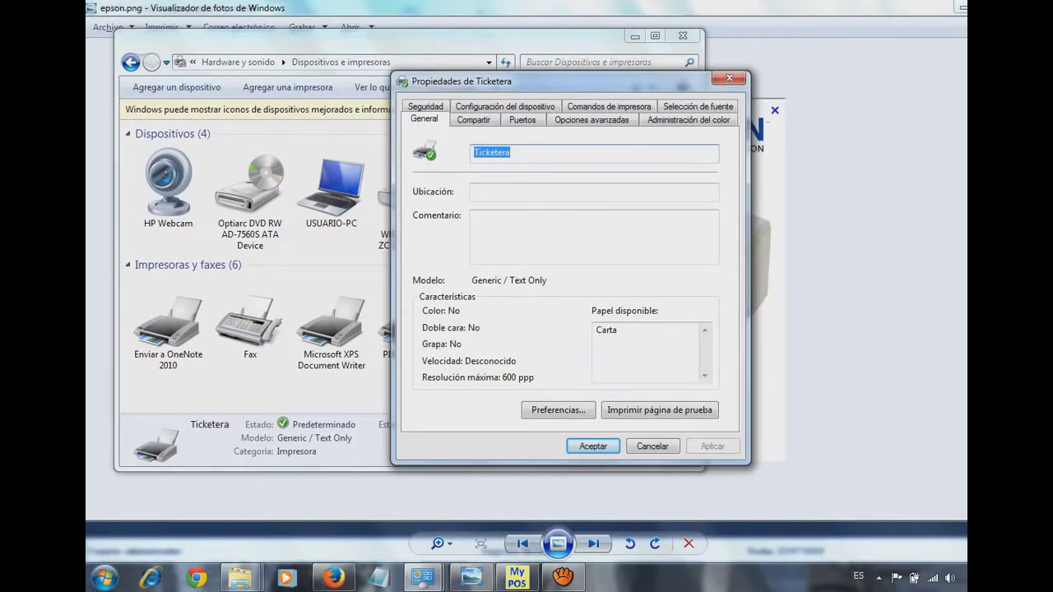
- Open Ticketera's printing preferences and their advanced options for the Generic / Text Only driver
left_click(624, 333)
left_click(558, 410)
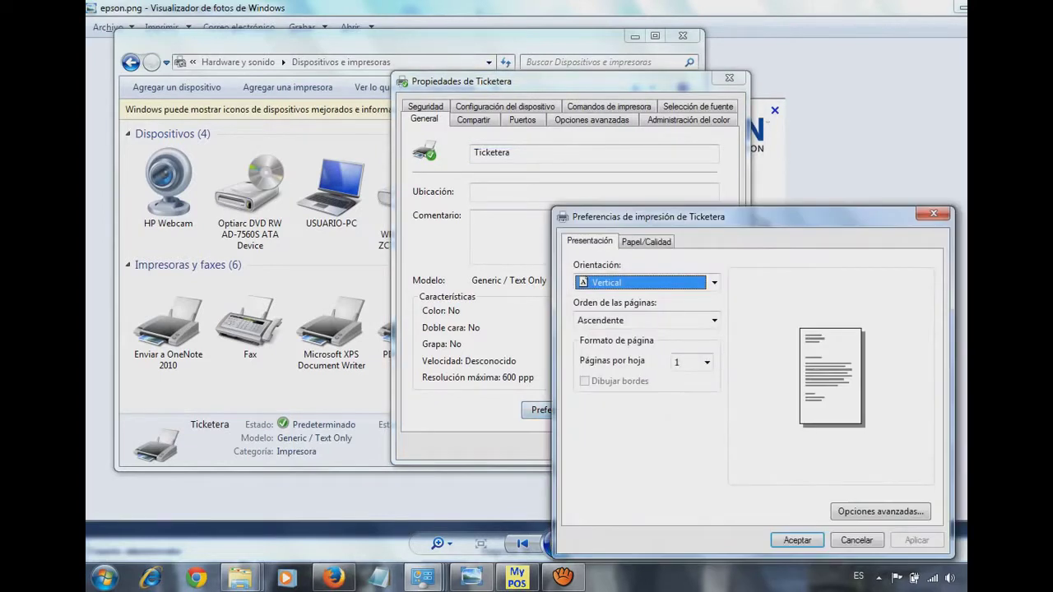
left_click_drag(642, 216, 462, 122)
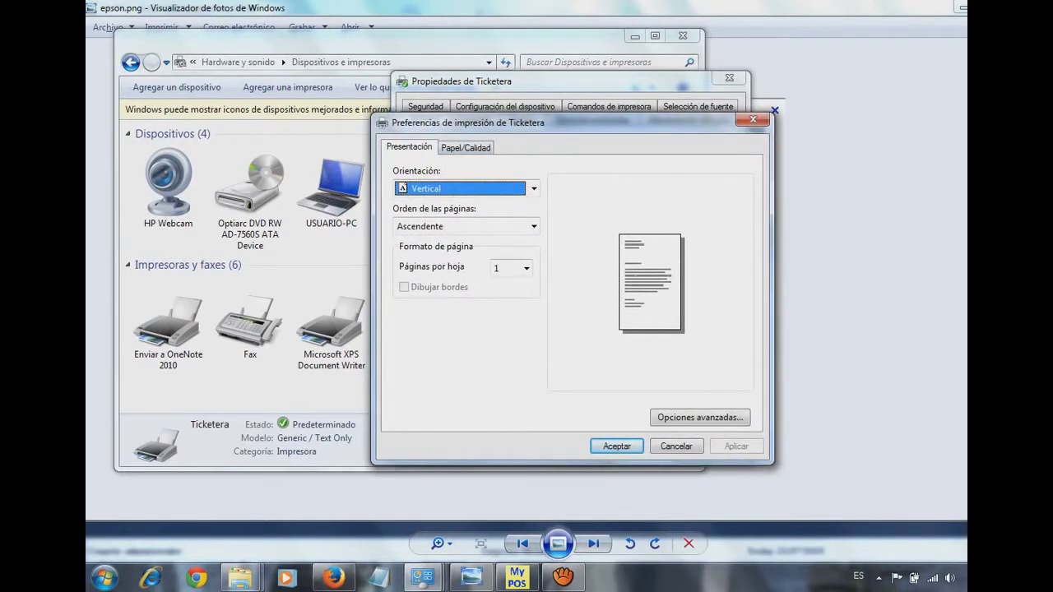
left_click(699, 417)
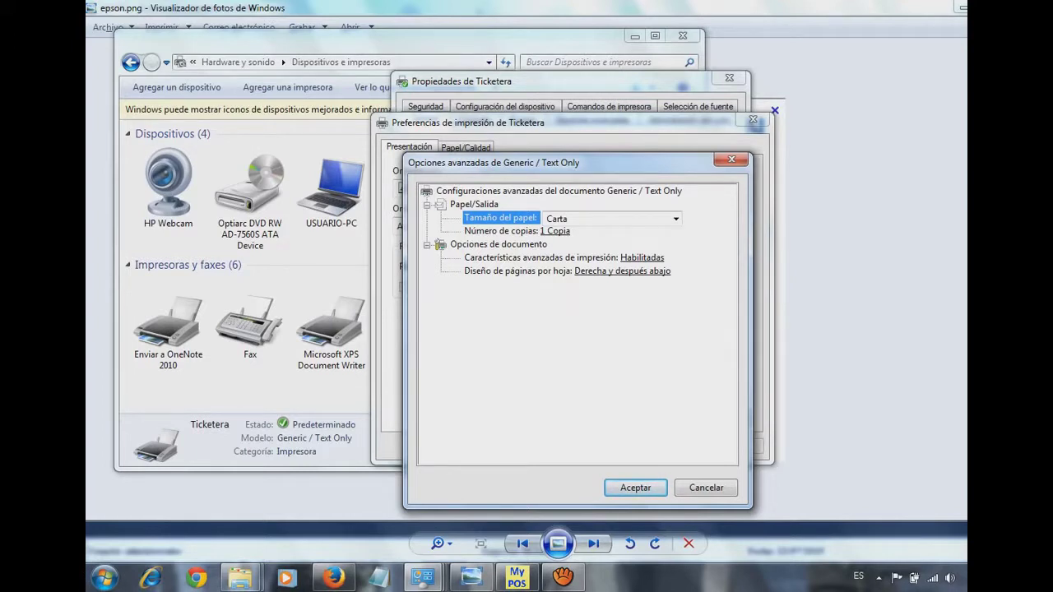
- Set Ticketera's paper size to Sobre C65: 114 x 229 mm and apply the preferences
left_click(676, 219)
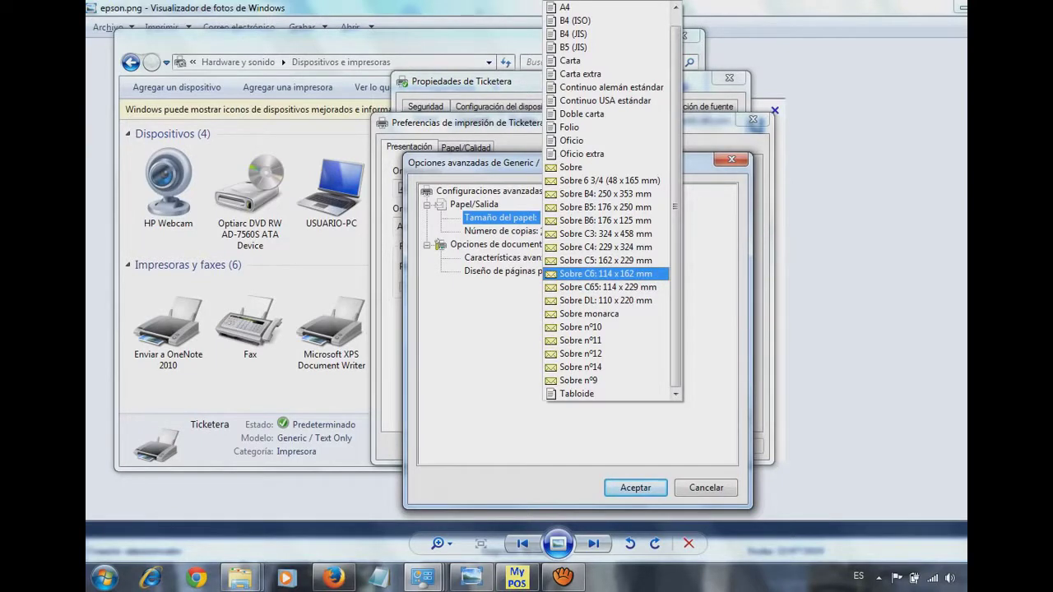
left_click(608, 287)
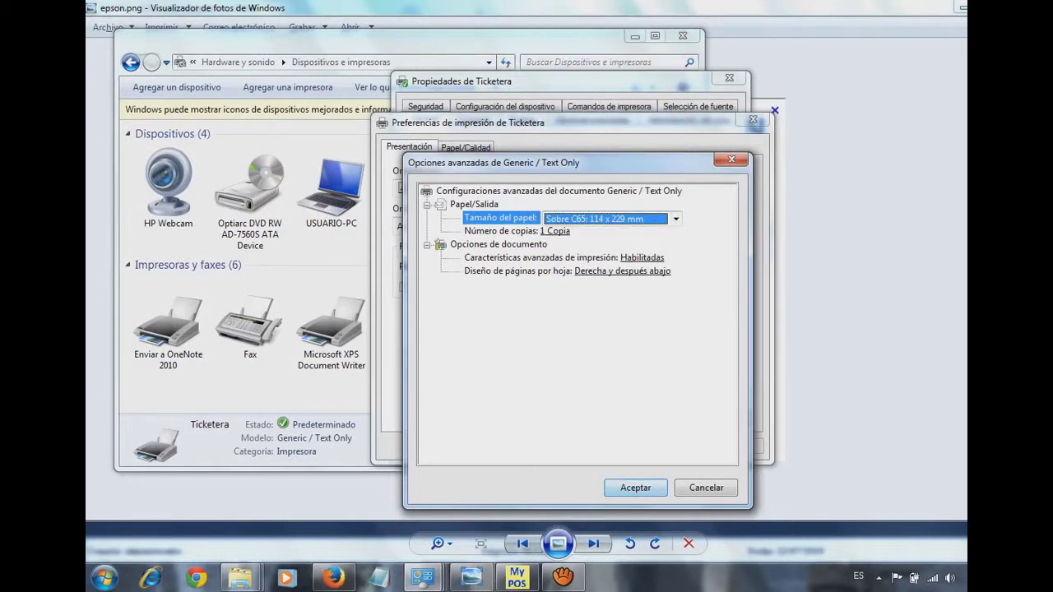
key("Return")
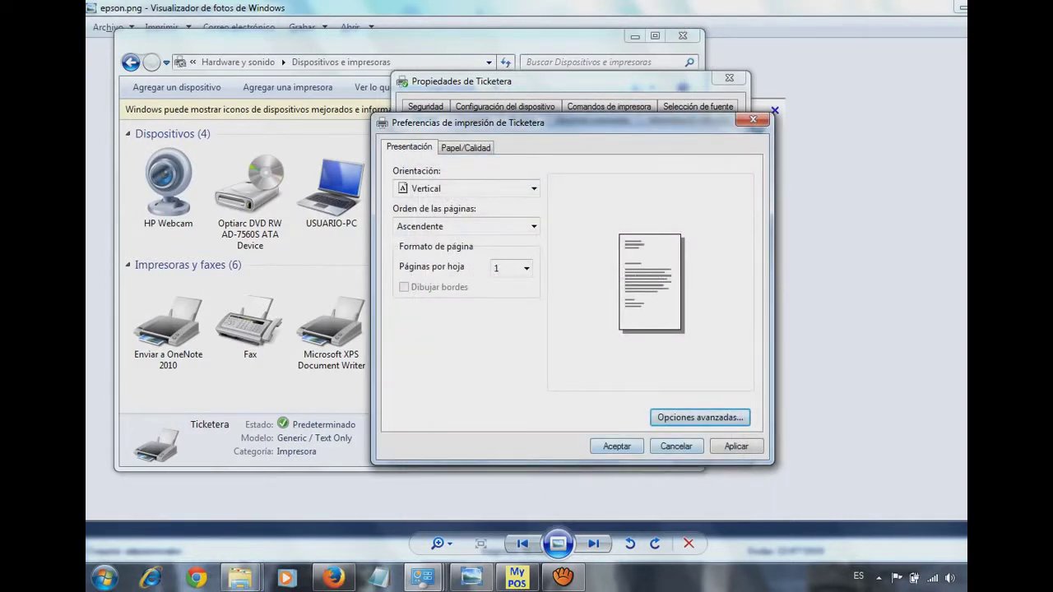
left_click(736, 446)
key("Return")
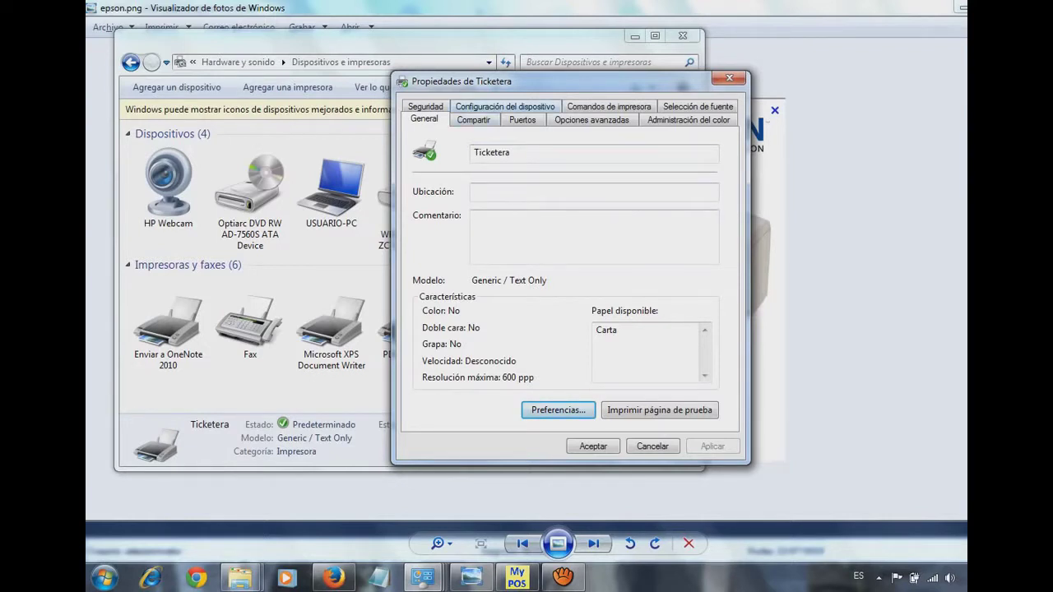
left_click(506, 106)
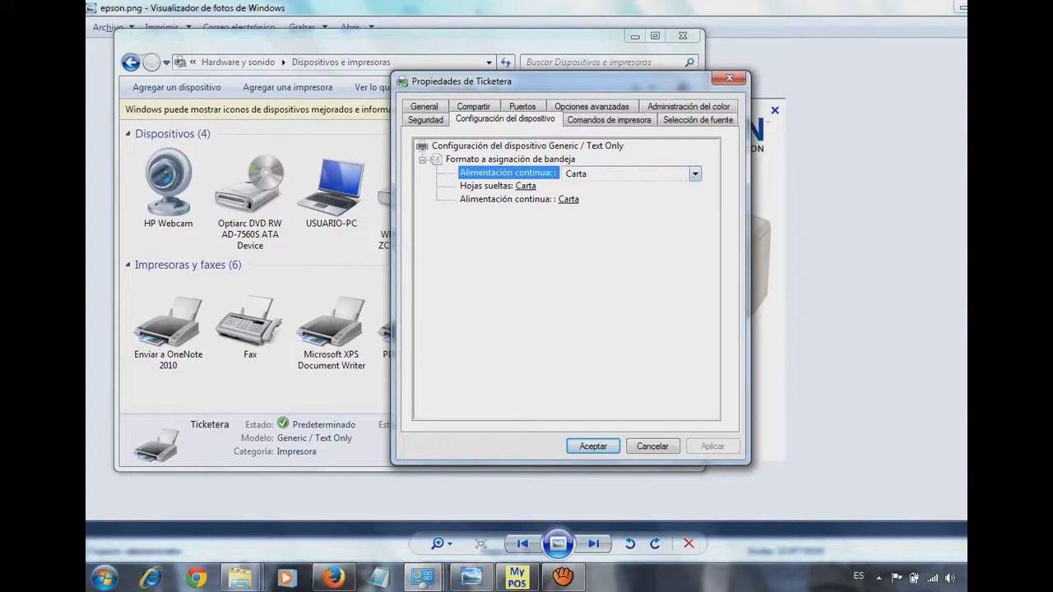
- Assign Sobre C65: 114 x 229 mm to continuous feed, Hojas sueltas and second feed, then apply
left_click(696, 173)
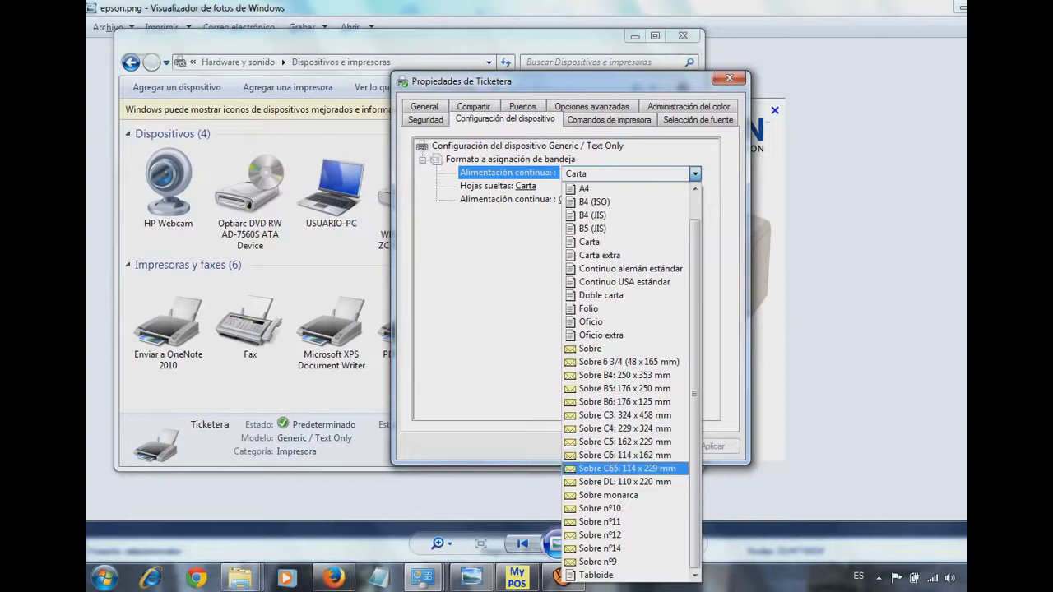
left_click(627, 468)
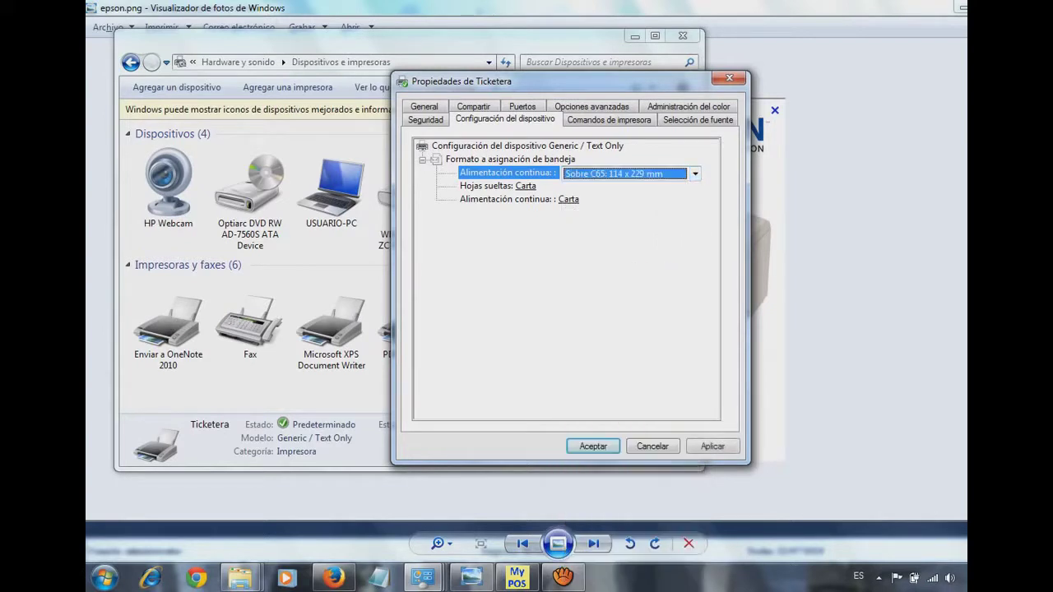
left_click(526, 187)
left_click(651, 187)
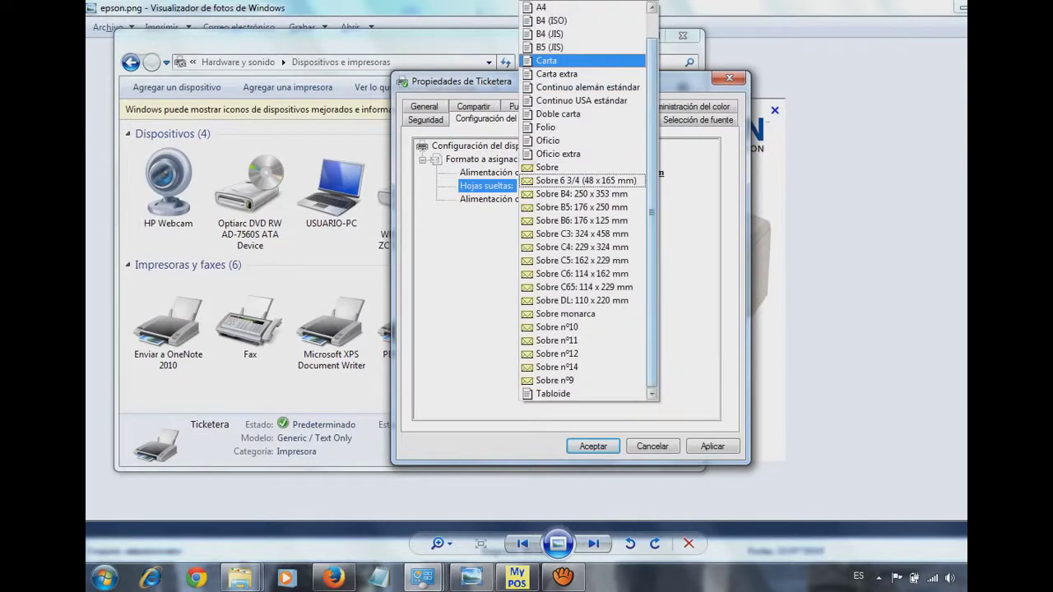
left_click(584, 287)
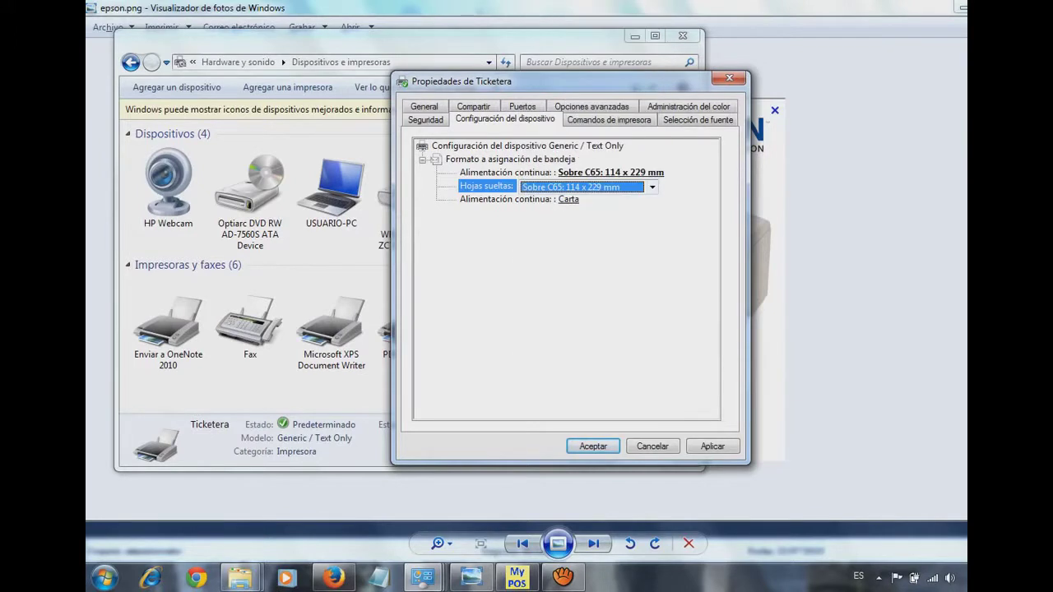
left_click(569, 200)
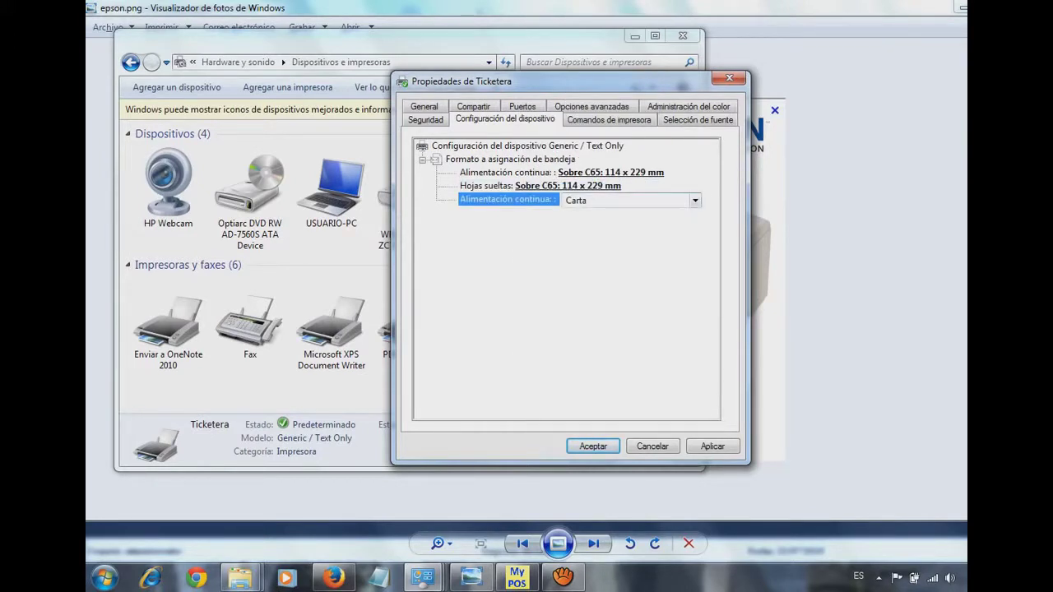
left_click(696, 200)
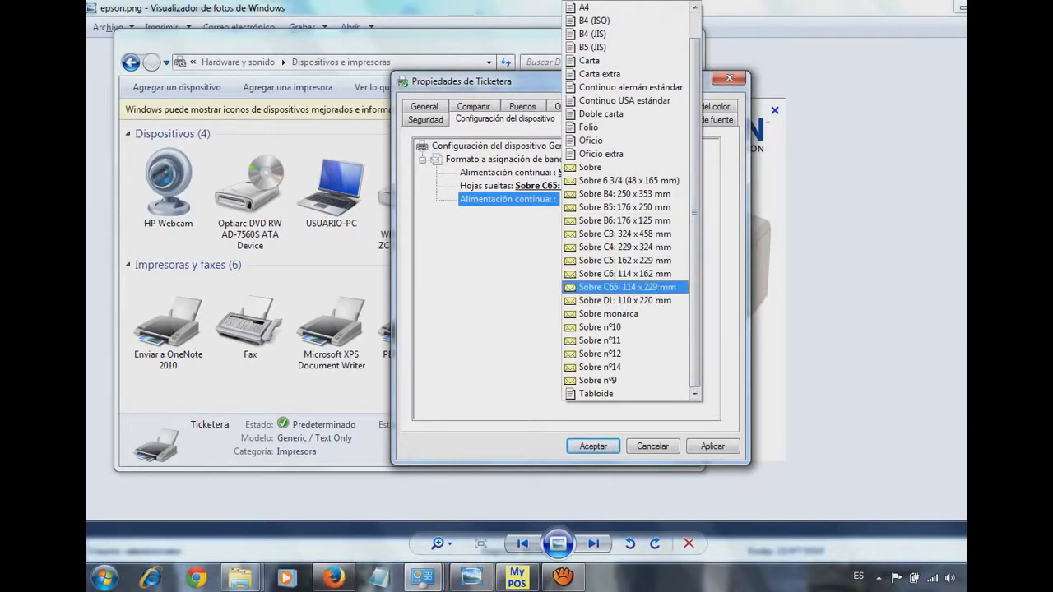
left_click(609, 287)
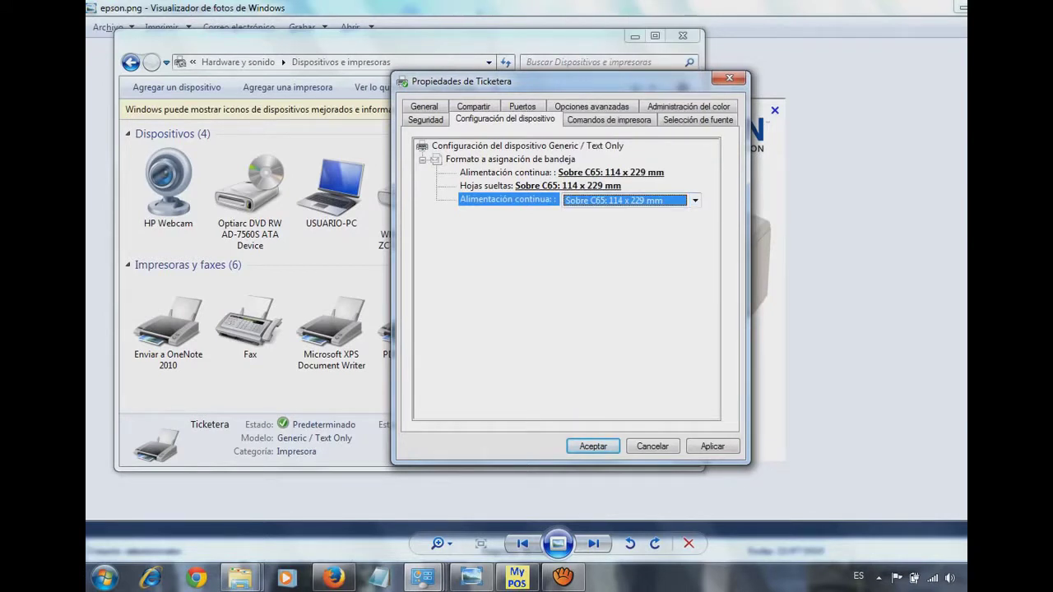
left_click(712, 446)
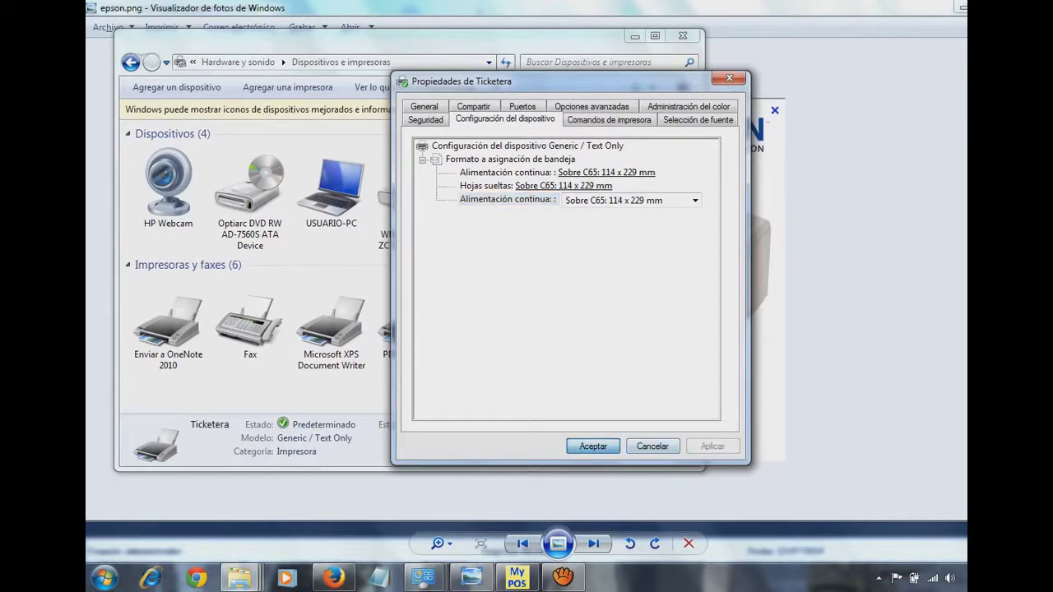
key("Return")
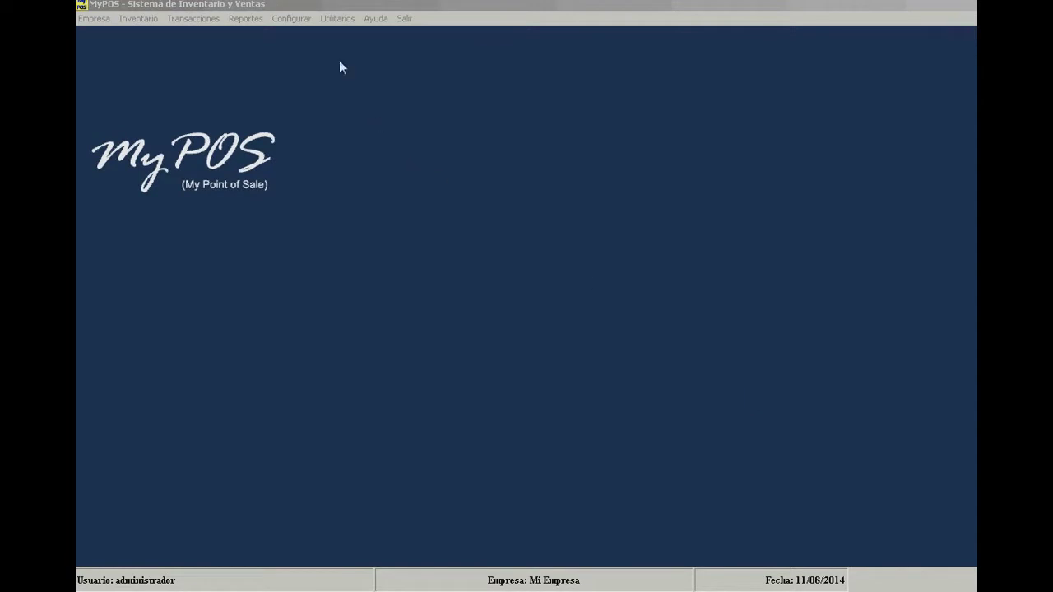
- Open the Configurar menu in MyPOS
left_click(295, 20)
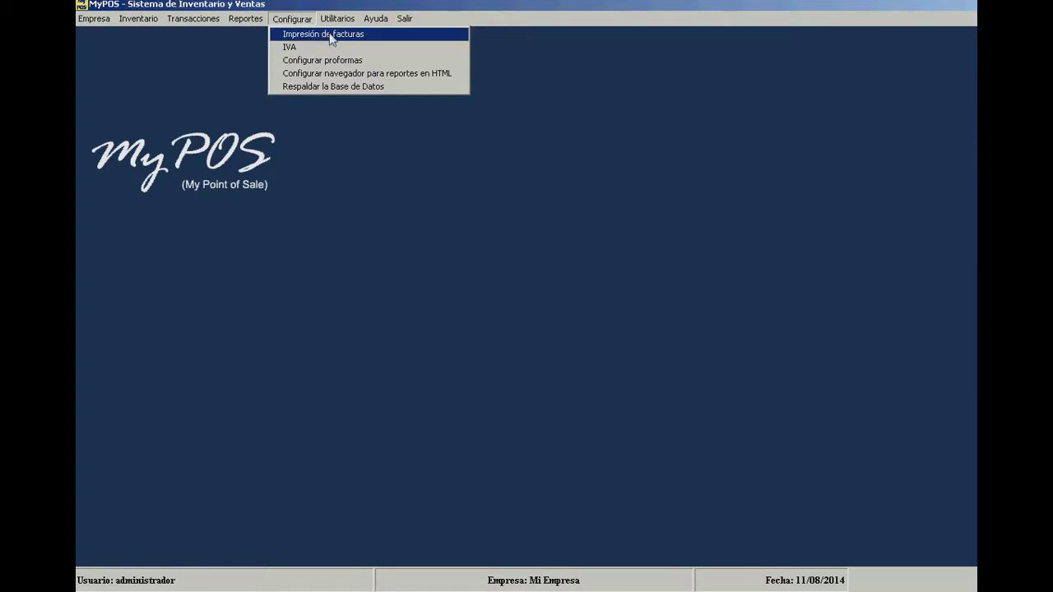
- Choose Impresión de facturas from the Configurar menu
left_click(381, 34)
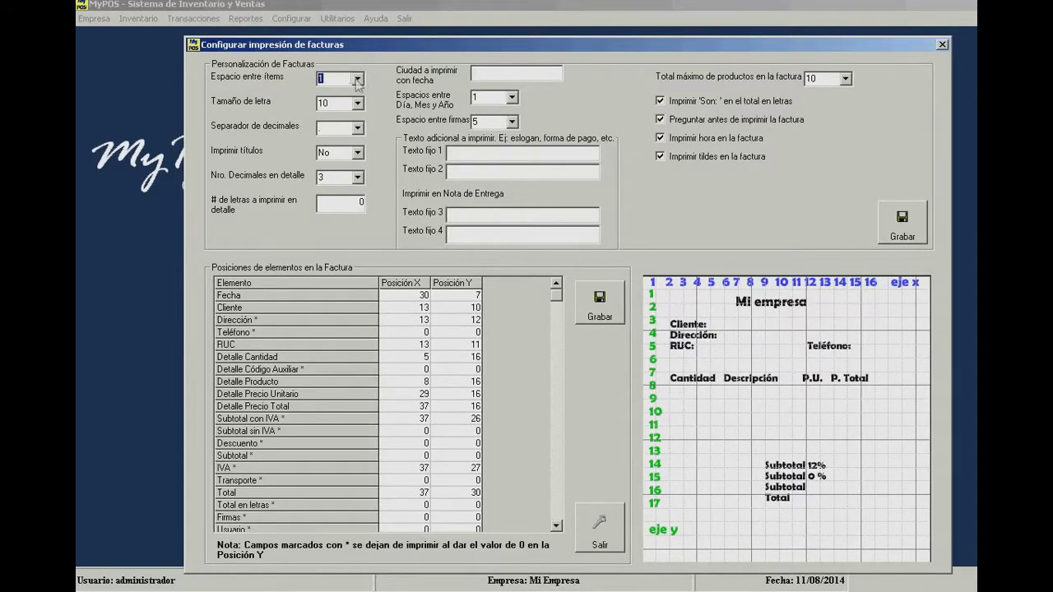
- Leave item spacing at 1 and font size at 10, then view the decimal separator options
left_click(358, 79)
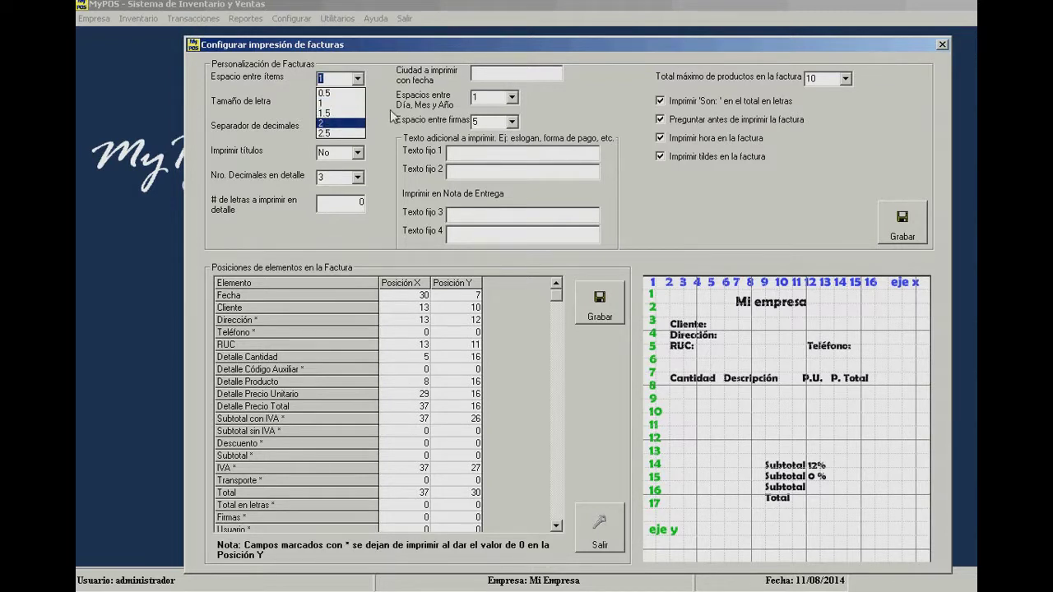
left_click(393, 115)
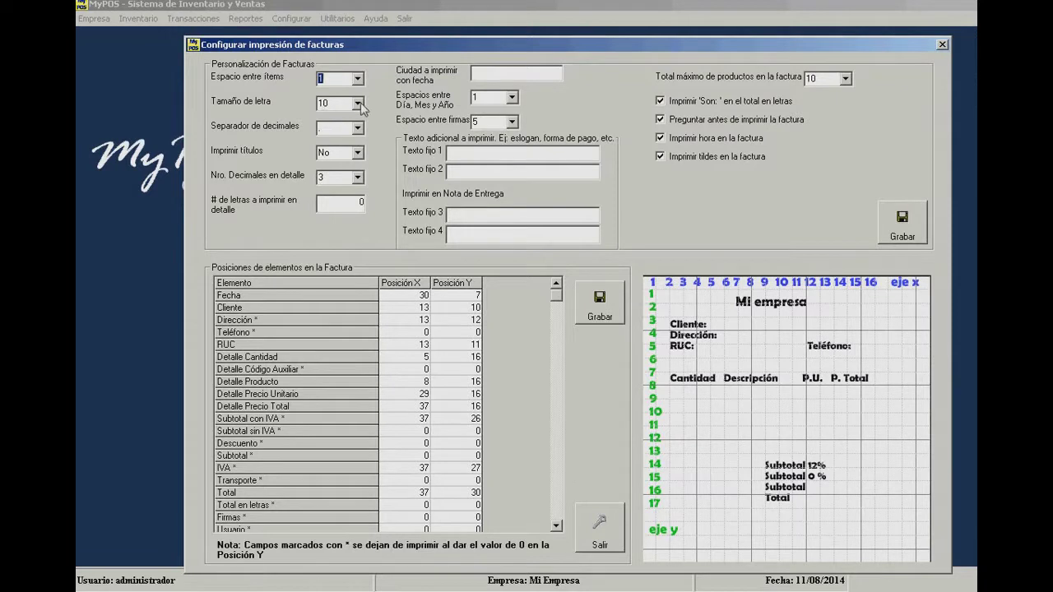
left_click(358, 104)
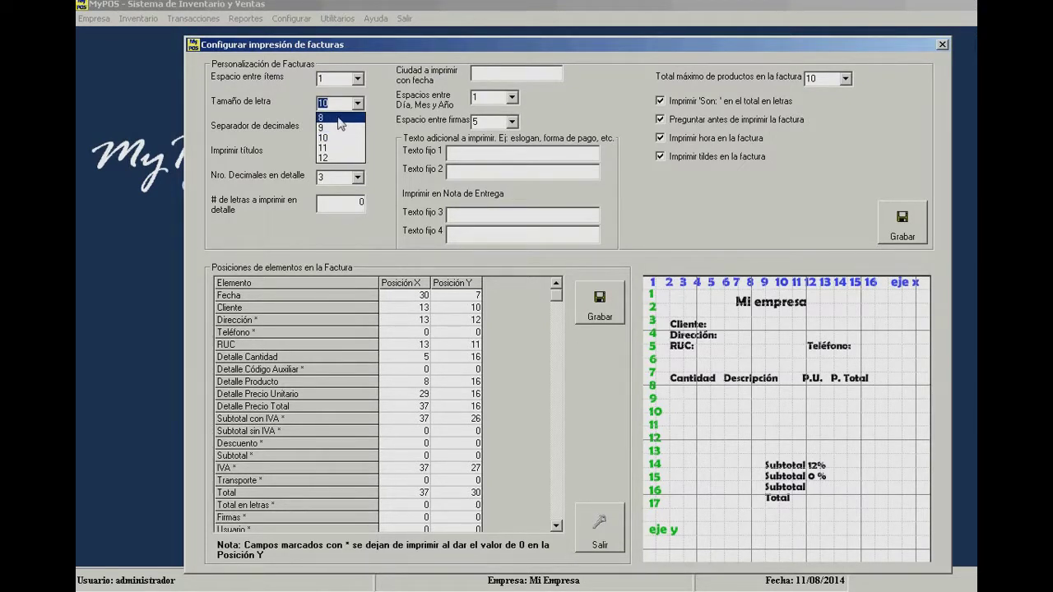
left_click(375, 134)
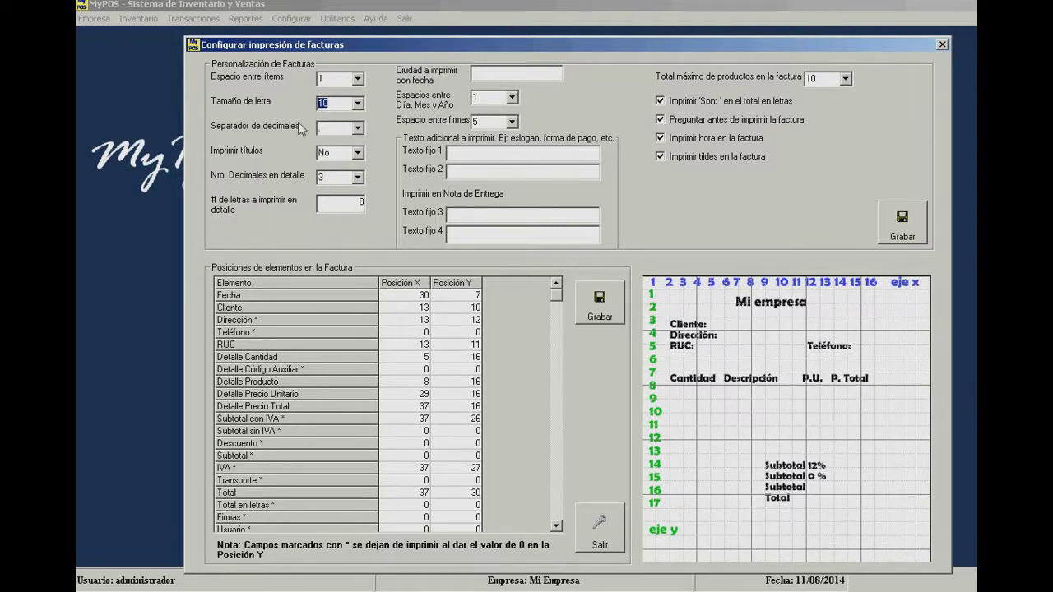
left_click(358, 129)
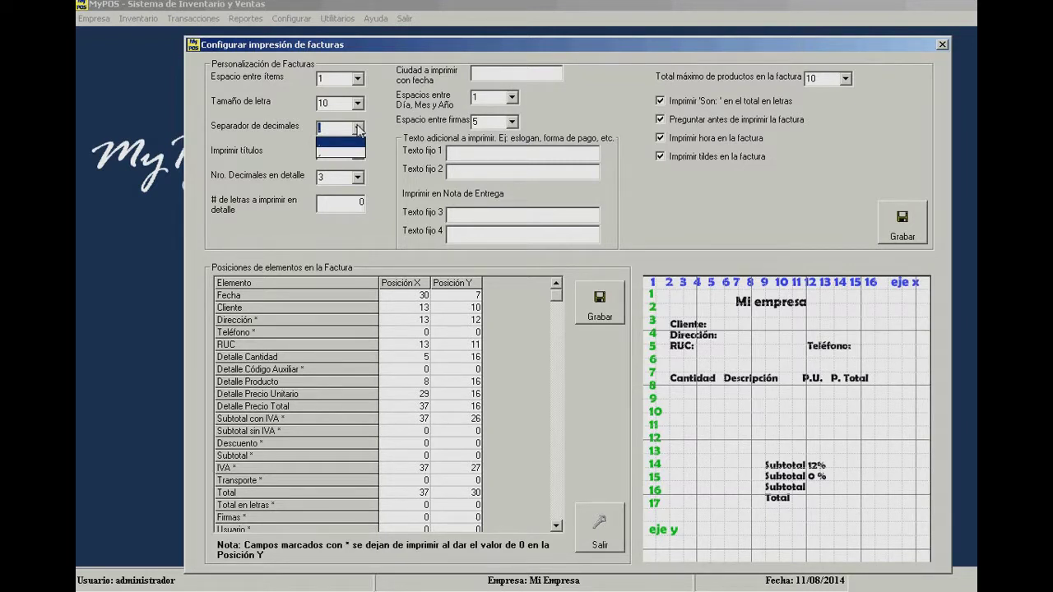
- Set Imprimir títulos to Sí, leaving the decimal separator unchanged
left_click(299, 146)
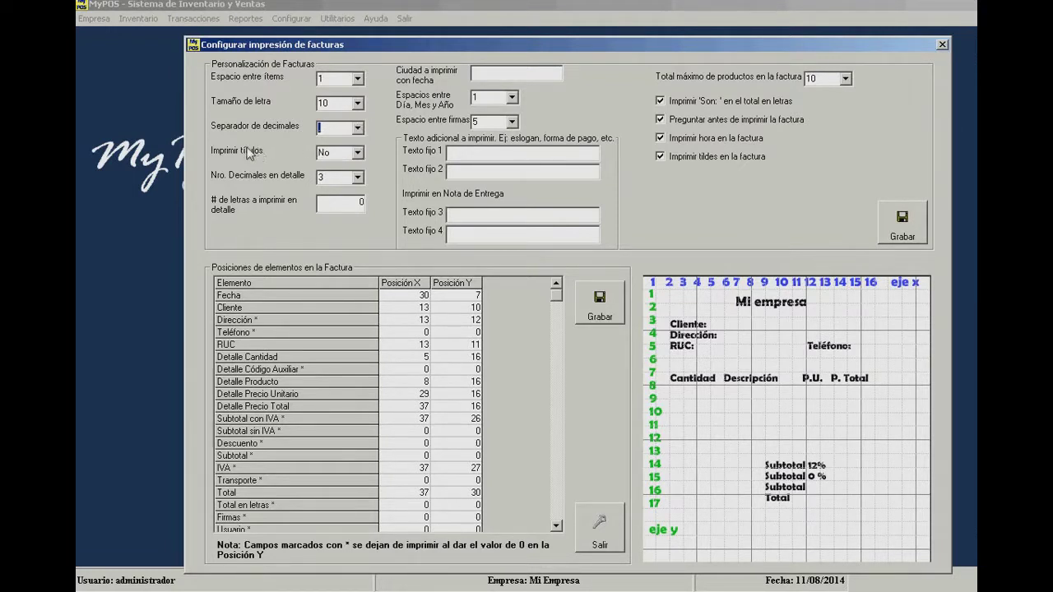
left_click(358, 153)
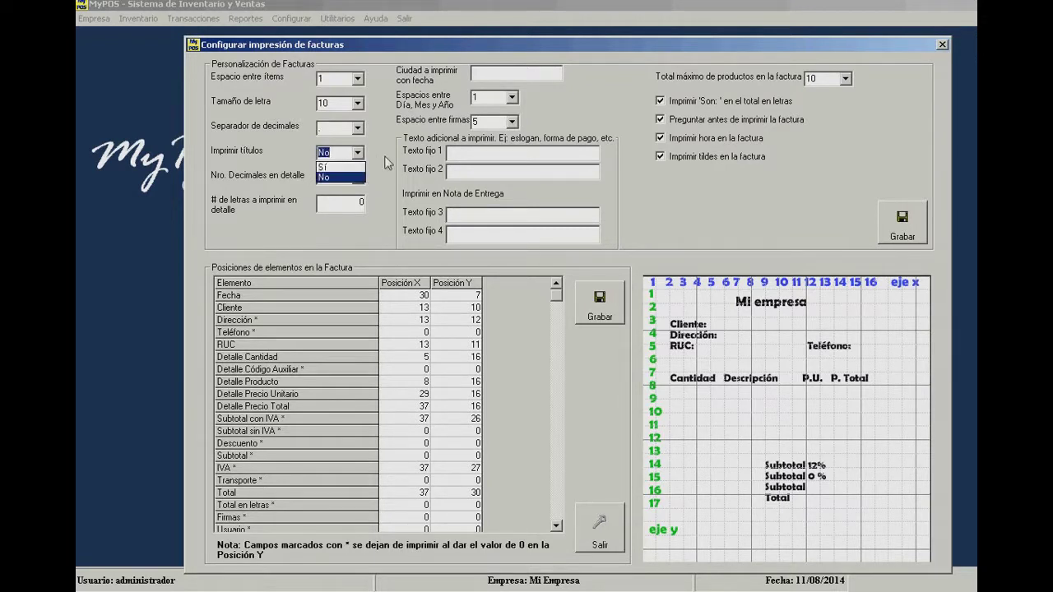
left_click(387, 163)
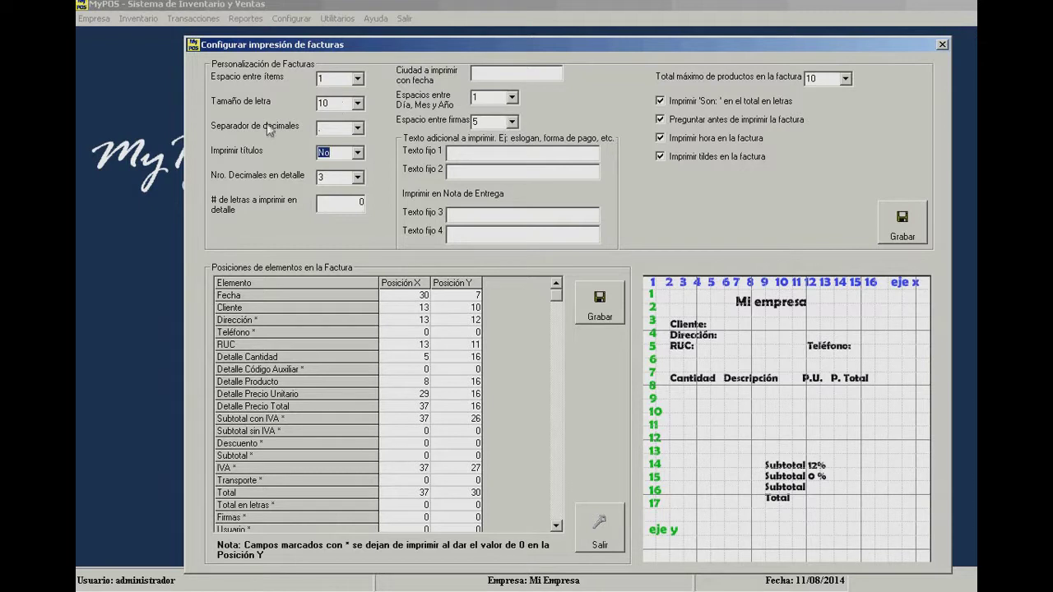
left_click(358, 153)
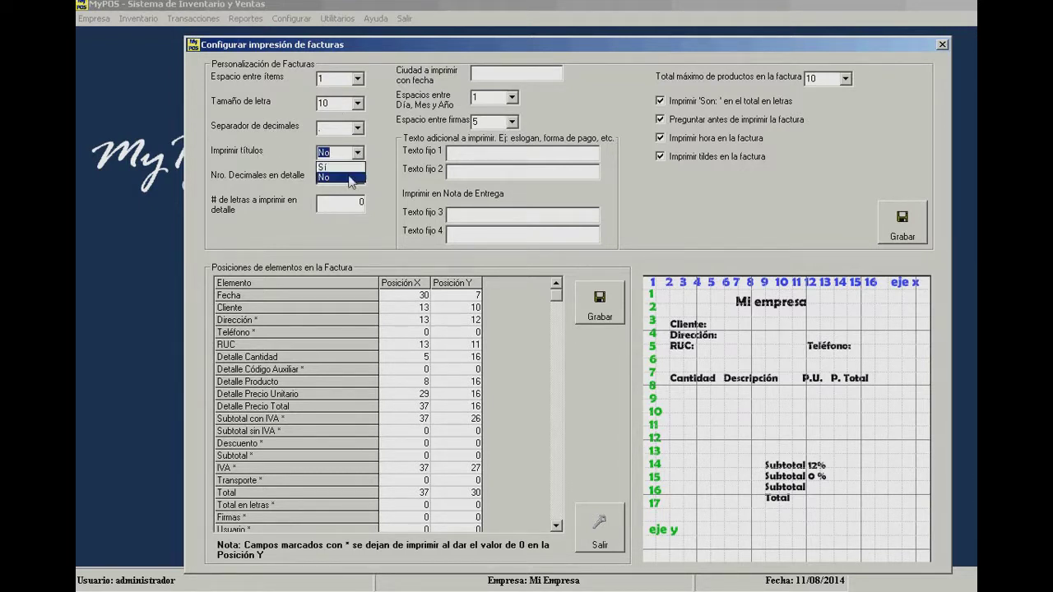
left_click(352, 179)
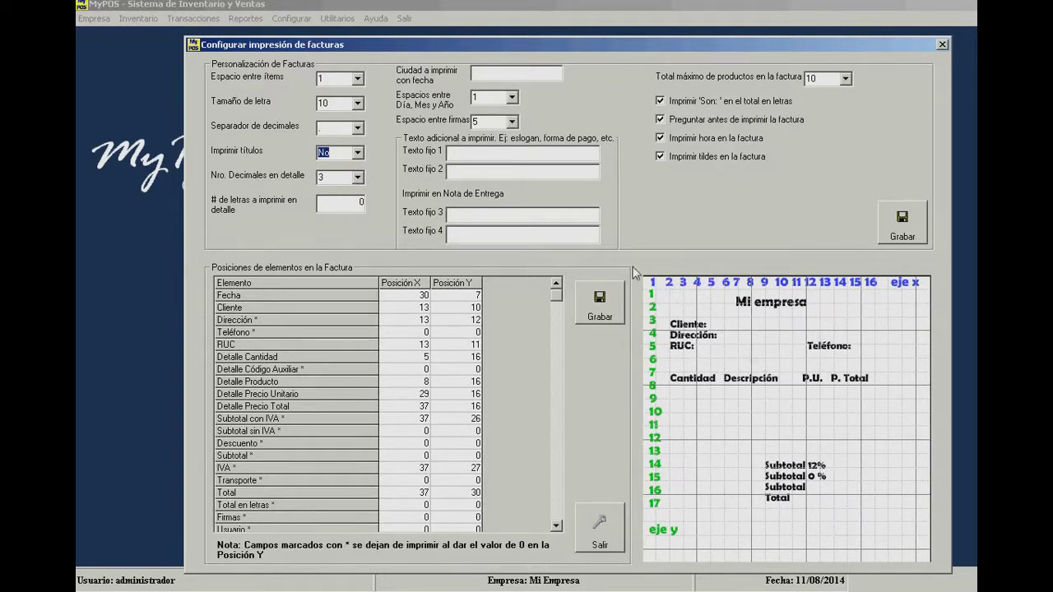
left_click(357, 152)
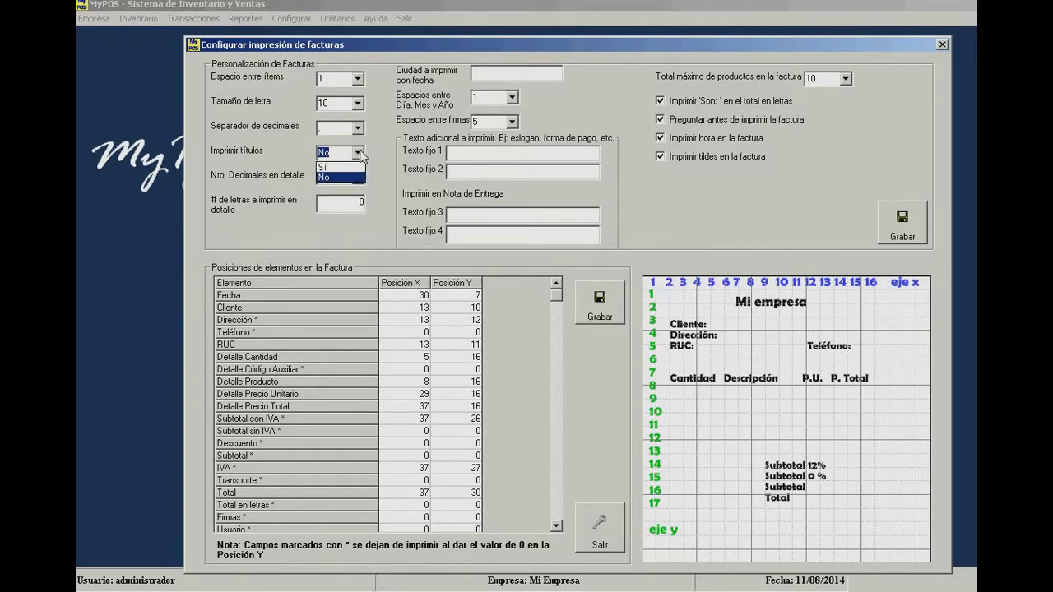
left_click(337, 168)
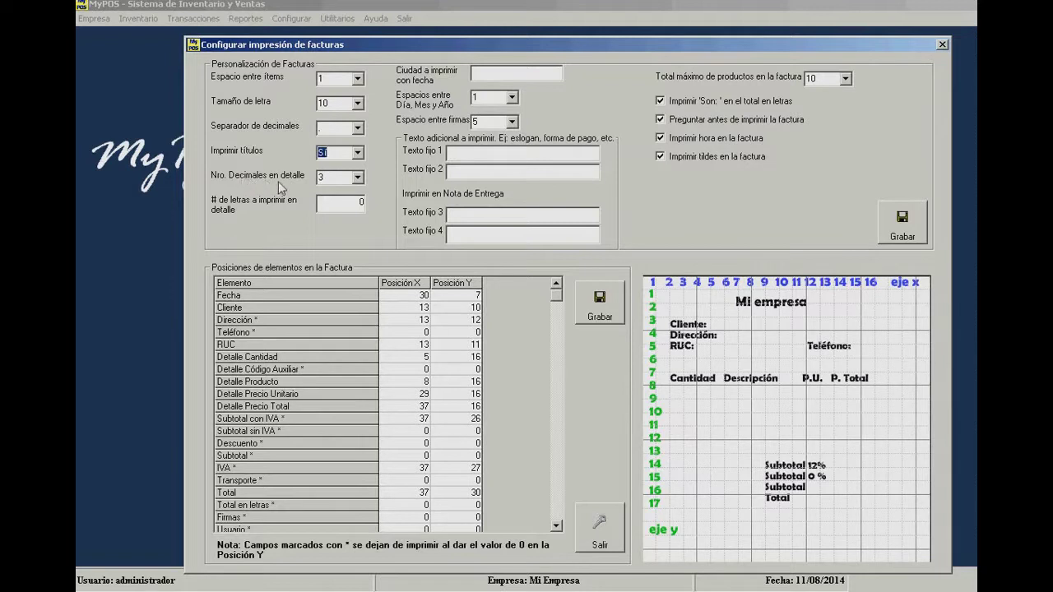
- Keep Nro. Decimales en detalle at 3
left_click(358, 179)
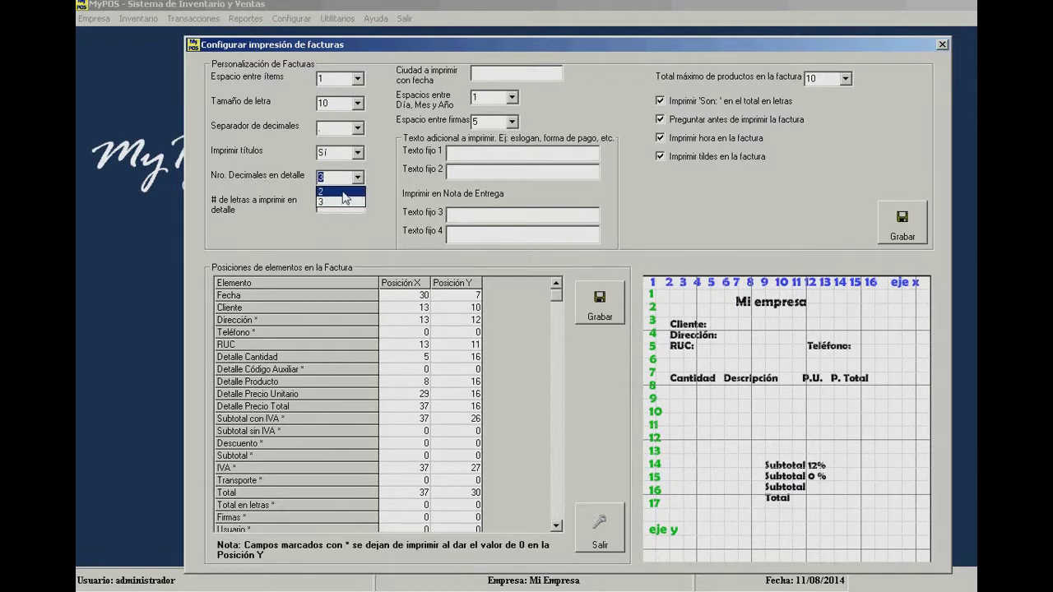
left_click(293, 170)
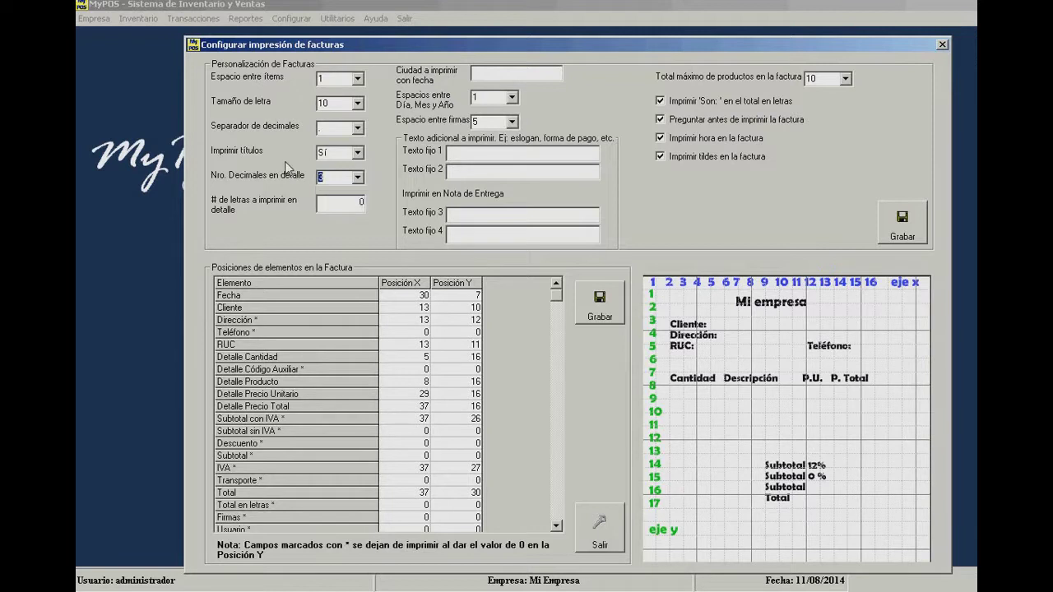
left_click(347, 180)
- Leave the detail letter count at 0 and enter Quito as the city printed with the date
left_click(347, 203)
type("4")
key("BackSpace")
type("Quito")
- Confirm the spacing between day, month and year stays at 1
left_click(512, 97)
left_click(512, 180)
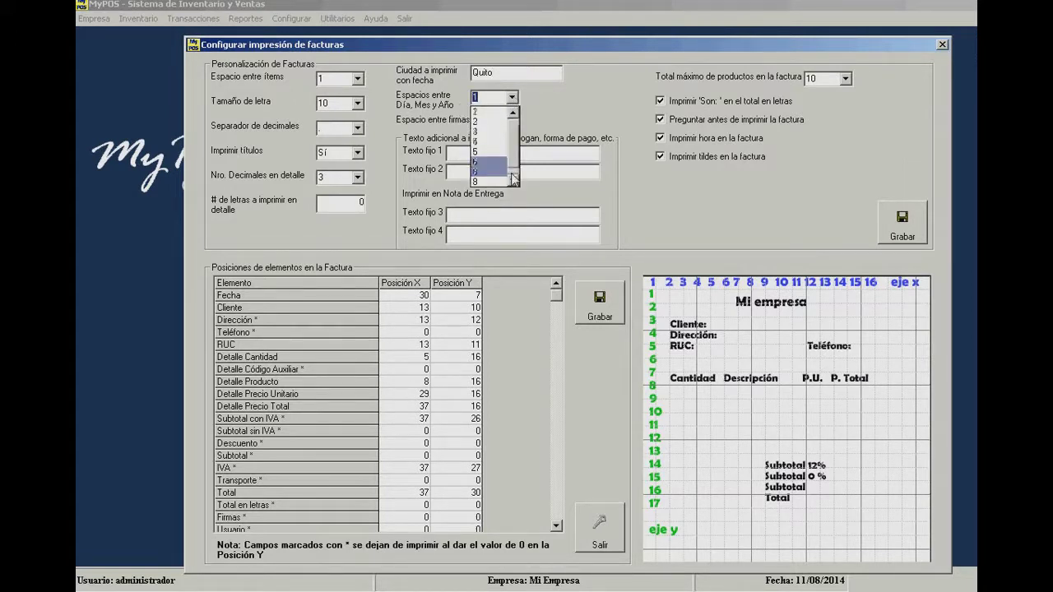
left_click(517, 123)
left_click(461, 121)
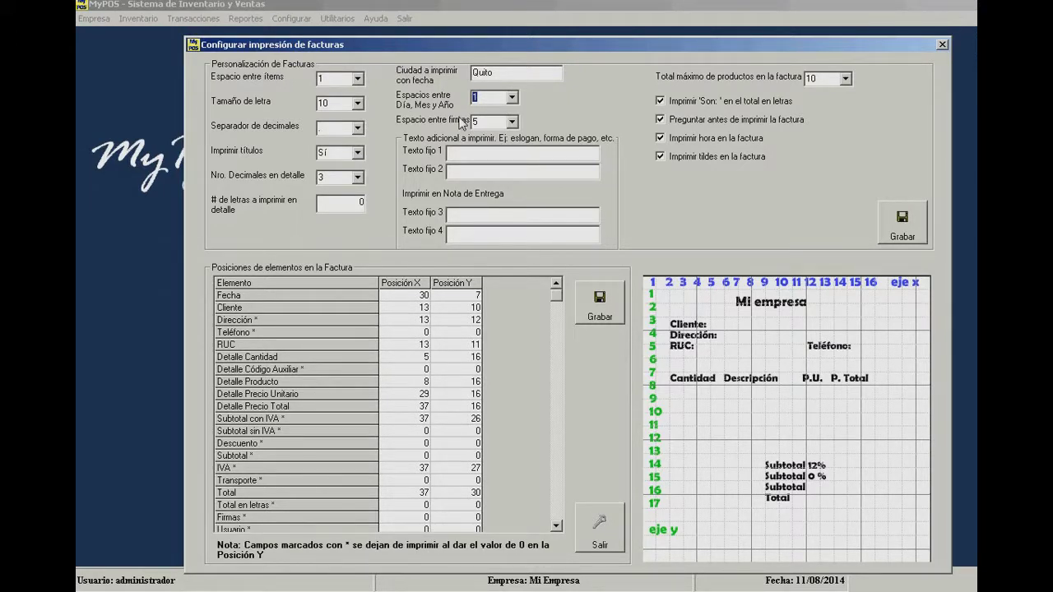
left_click(512, 97)
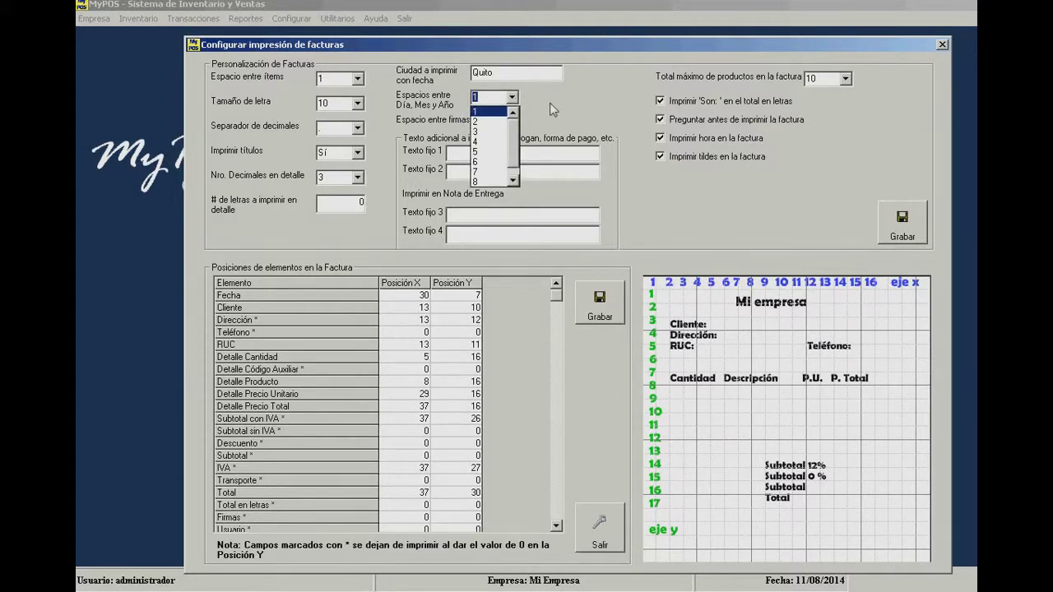
left_click(552, 109)
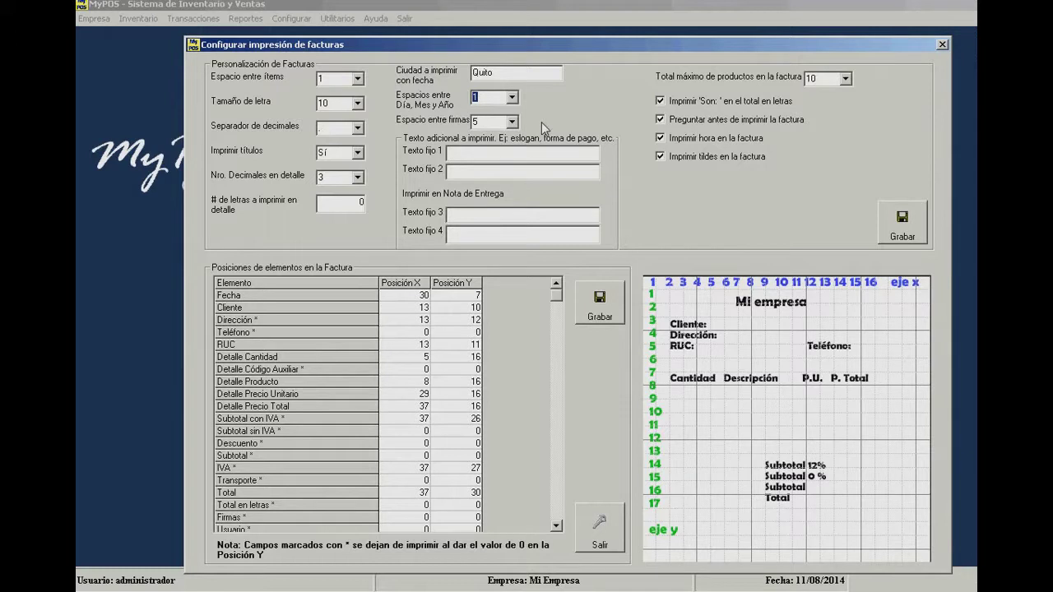
- Confirm the spacing between signatures stays at 5
left_click(511, 121)
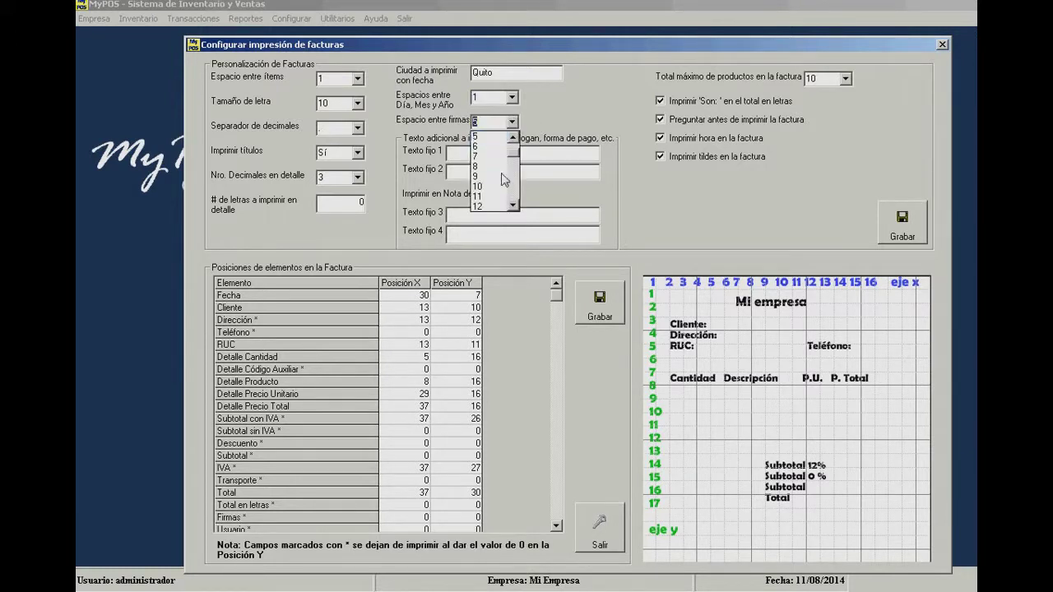
scroll(511, 185, "down", 7)
scroll(513, 165, "up", 3)
scroll(512, 164, "up", 3)
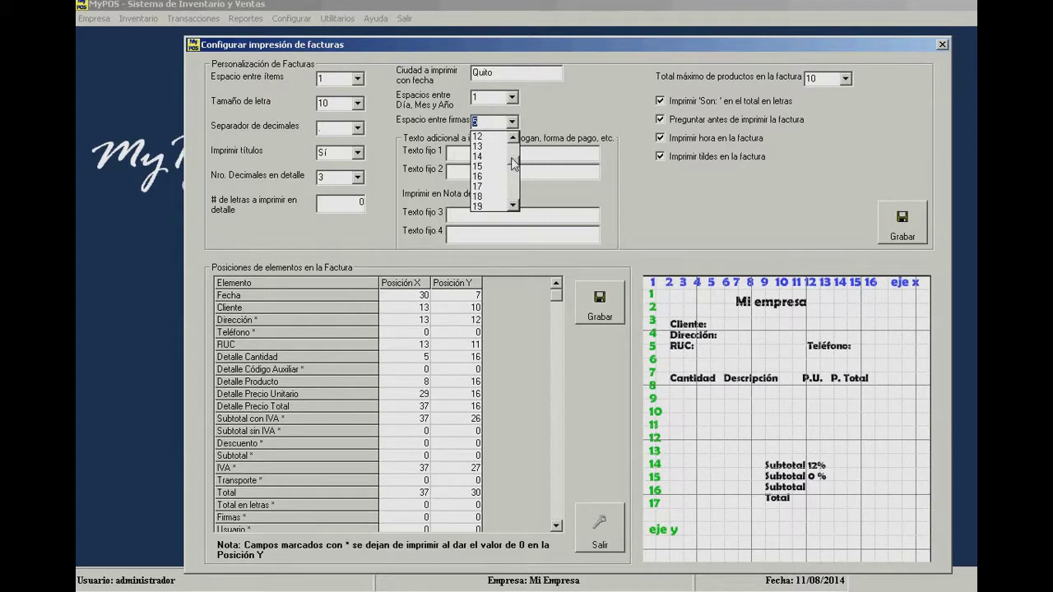
left_click(587, 123)
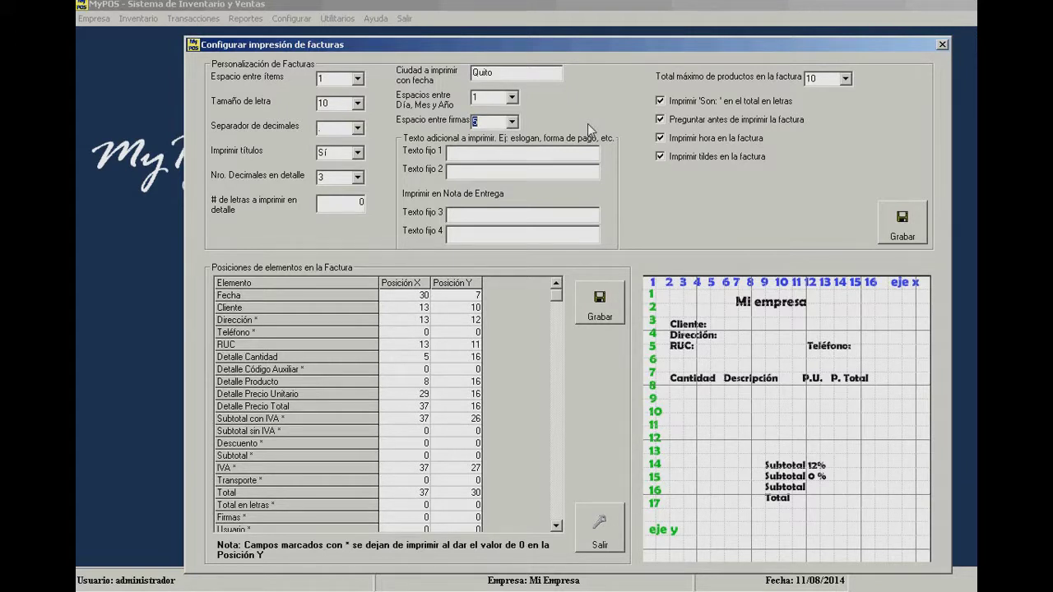
left_click(522, 151)
- Set Texto fijo 1 to 'Salida la mercadería no se acepta devoluciones'
left_click(492, 154)
type("Salida ")
type("la mejor")
key("BackSpace")
type("rcadería no se a")
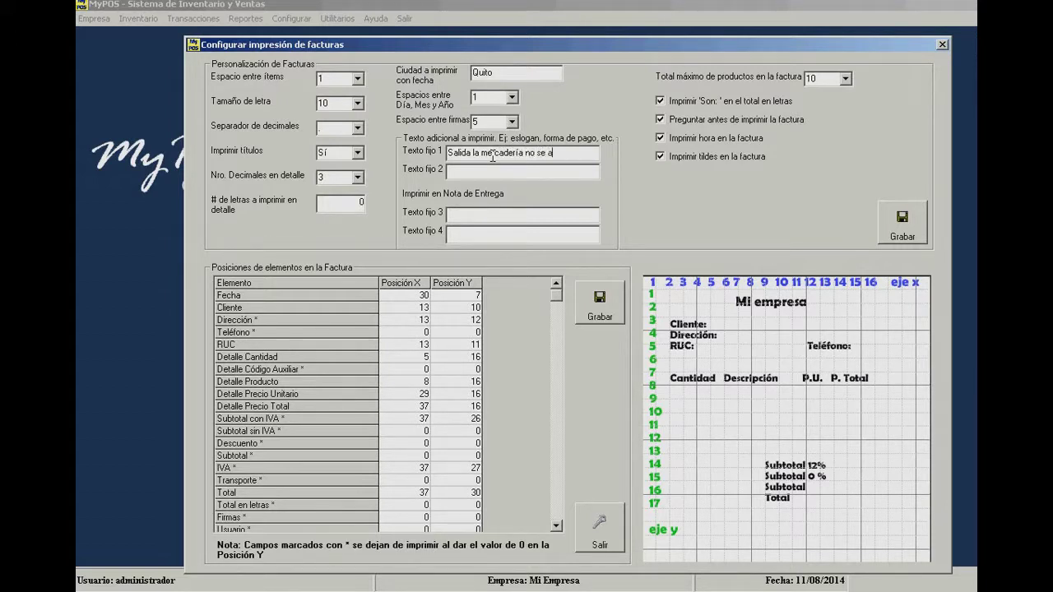
type("cepta devoluciones")
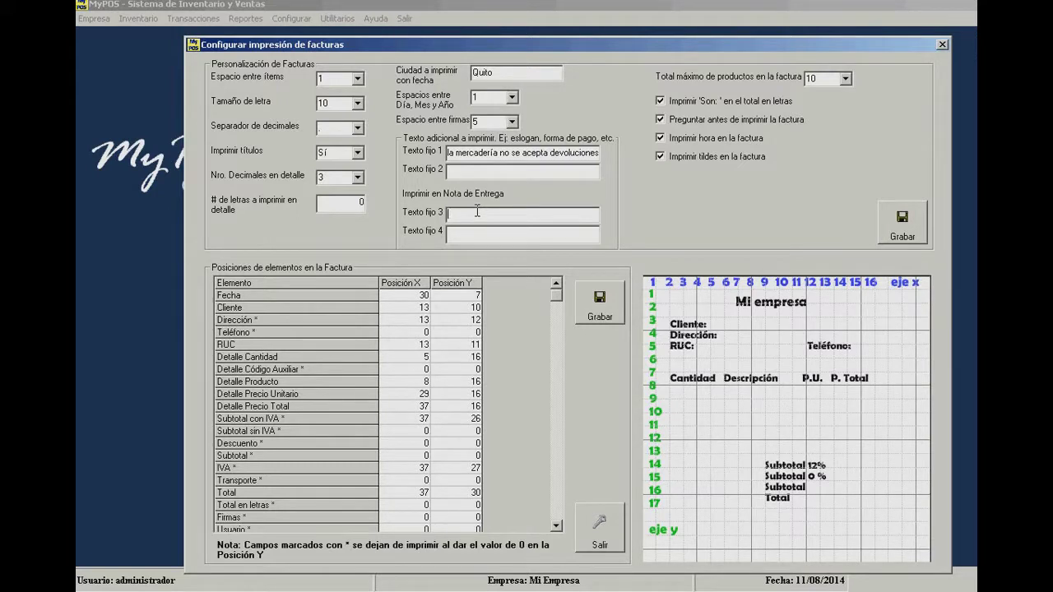
- Put the store slogan 'La mejor tienda de tecnología' in Texto fijo 3 and a dashed line in Texto fijo 4
type("PC Juan - La mejor tienda de tecb")
key("BackSpace")
type("nología")
left_click(457, 241)
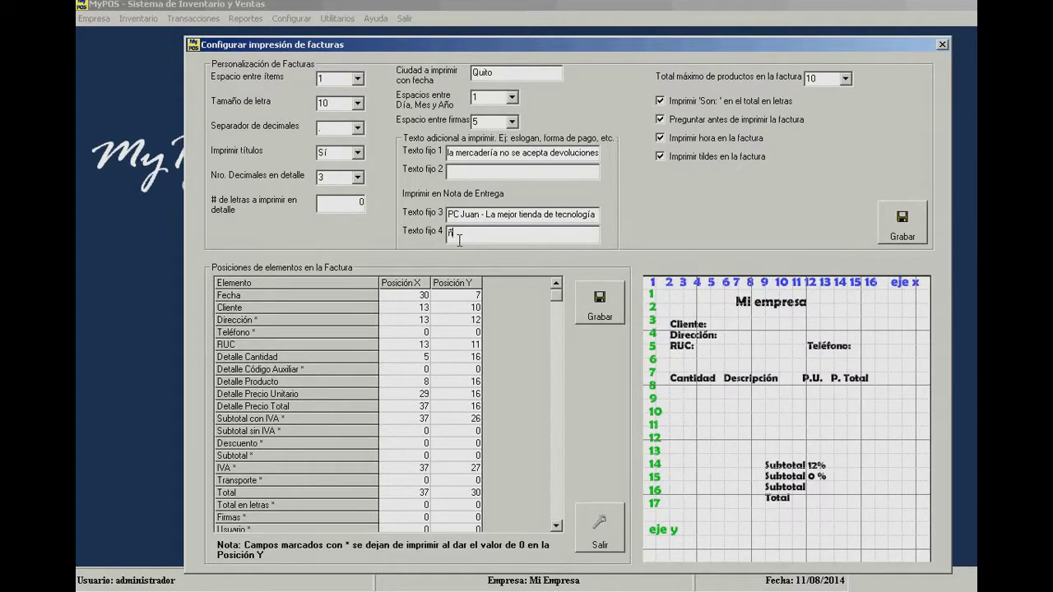
type("------------------------------")
left_click(852, 80)
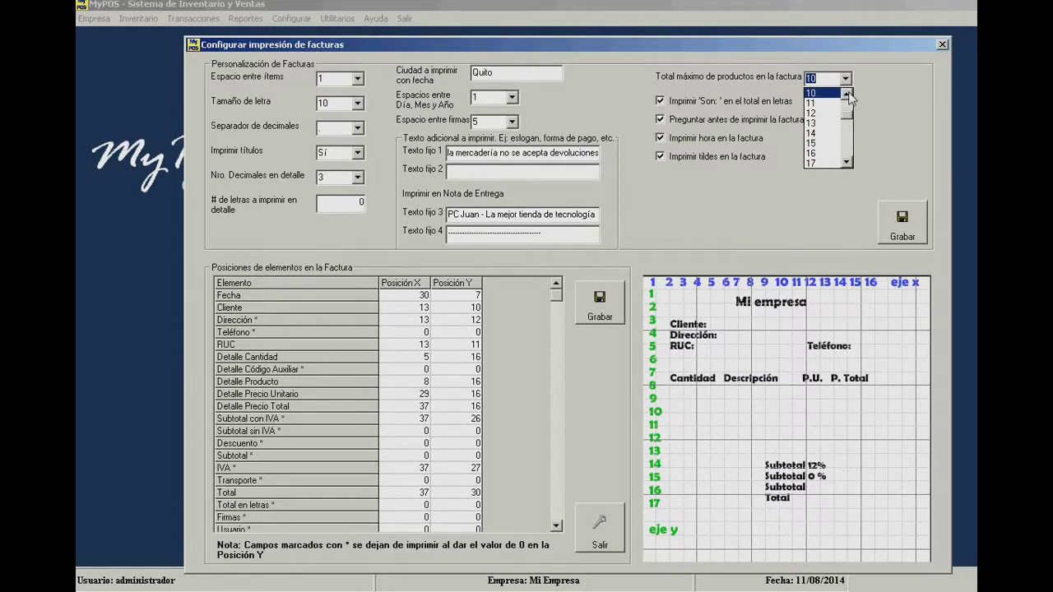
left_click(878, 103)
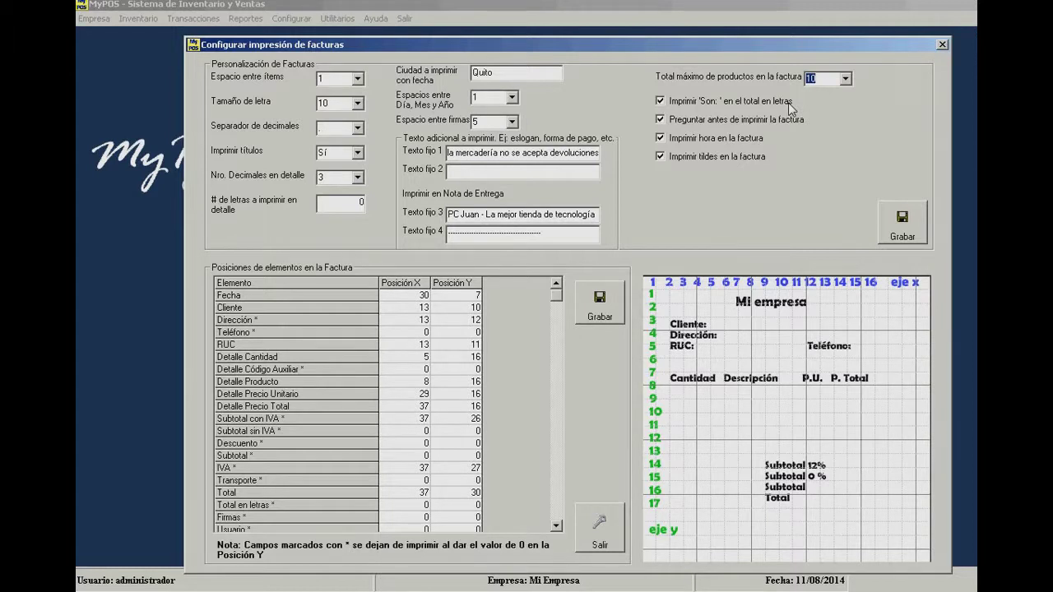
left_click(695, 120)
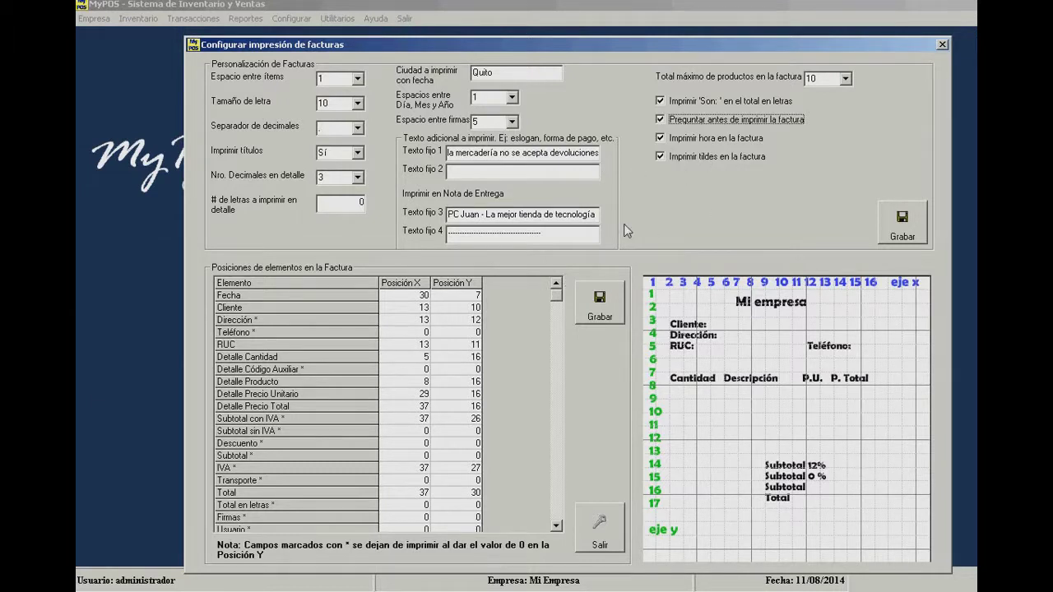
left_click(426, 312)
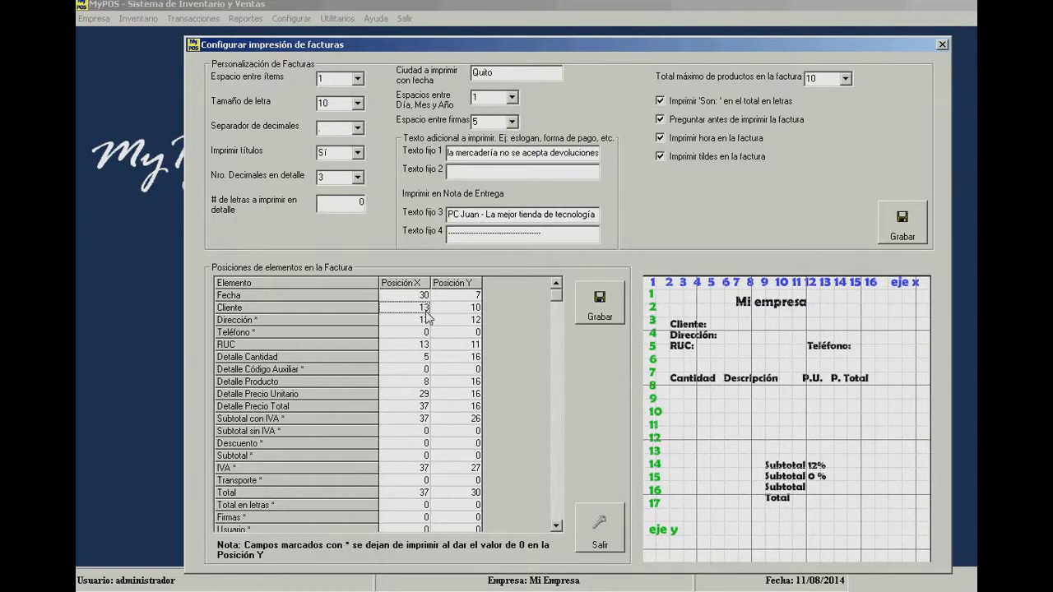
key("Up")
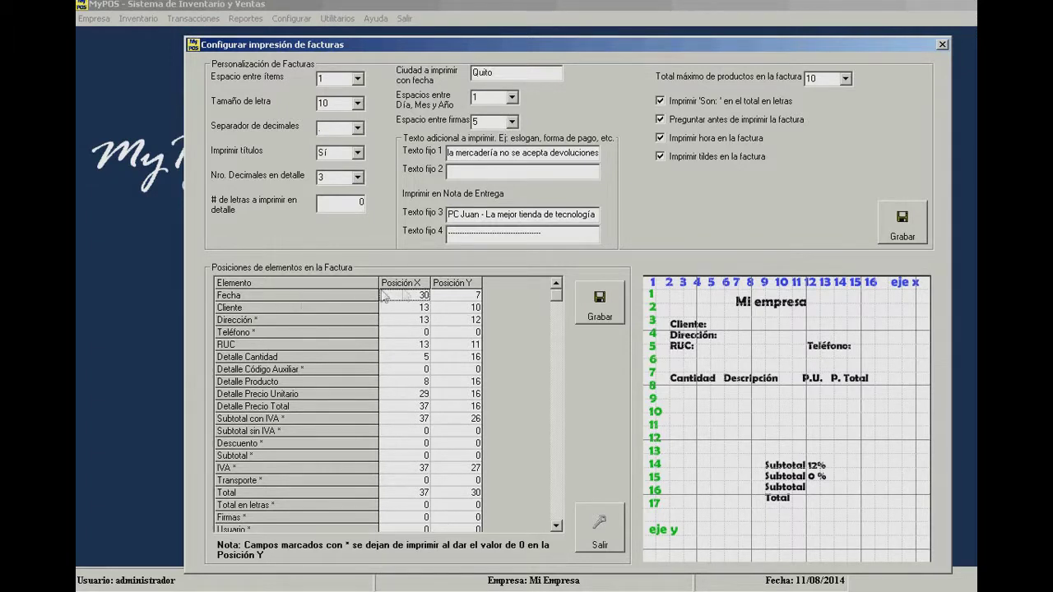
key("shift+Right")
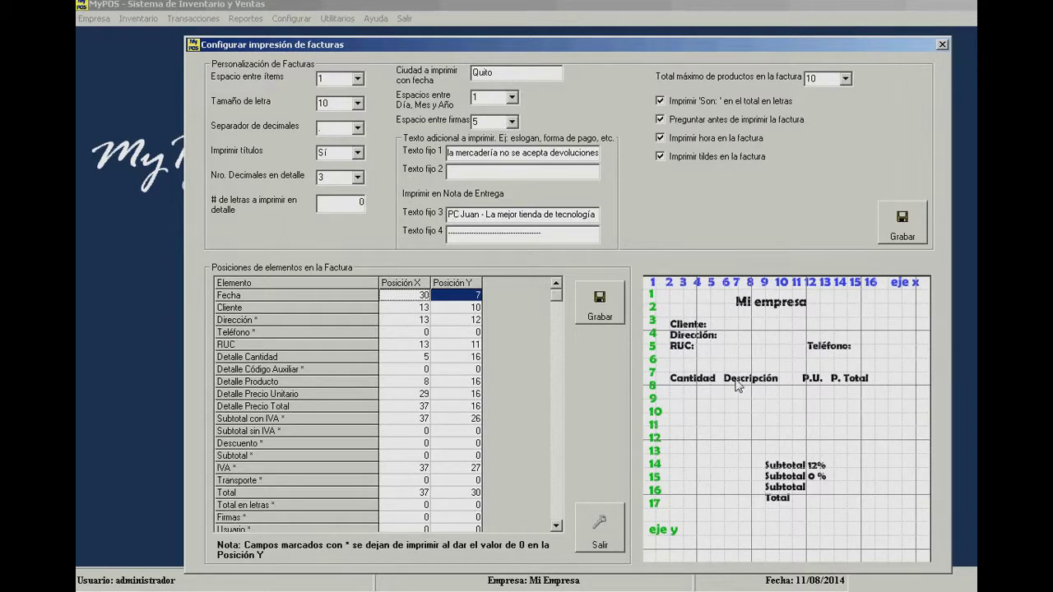
- Review the Cliente, Dirección, Teléfono, RUC and Detalle positions in the Posiciones grid
left_click(404, 311)
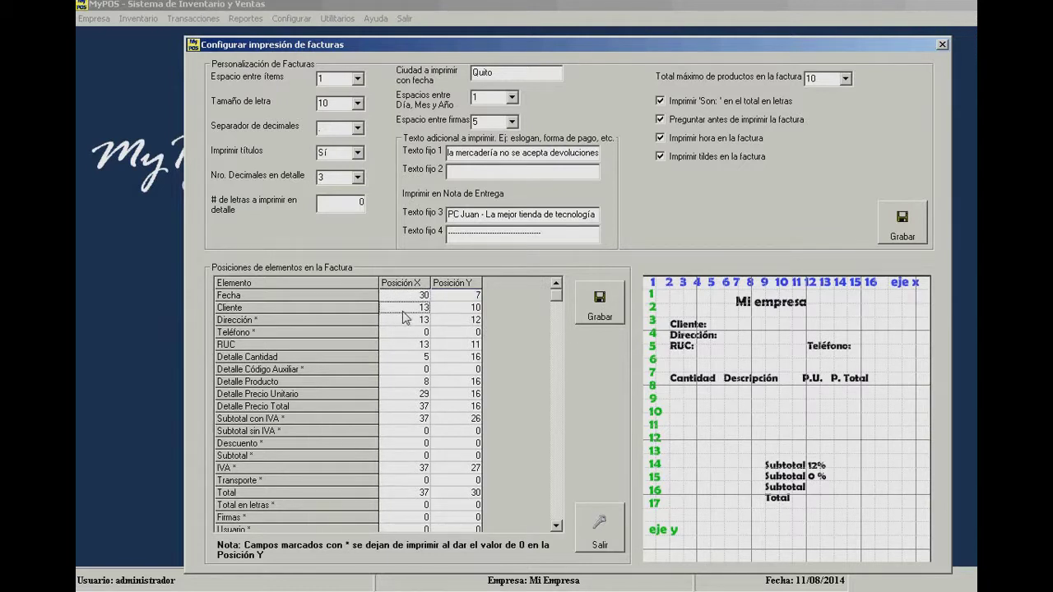
left_click(446, 314)
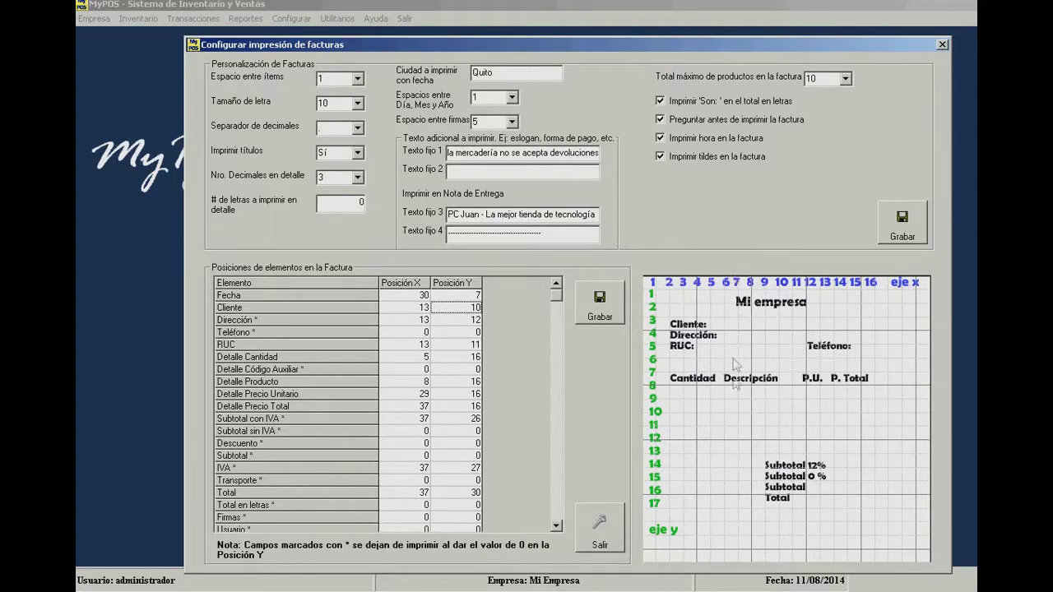
left_click(416, 322)
key("Down")
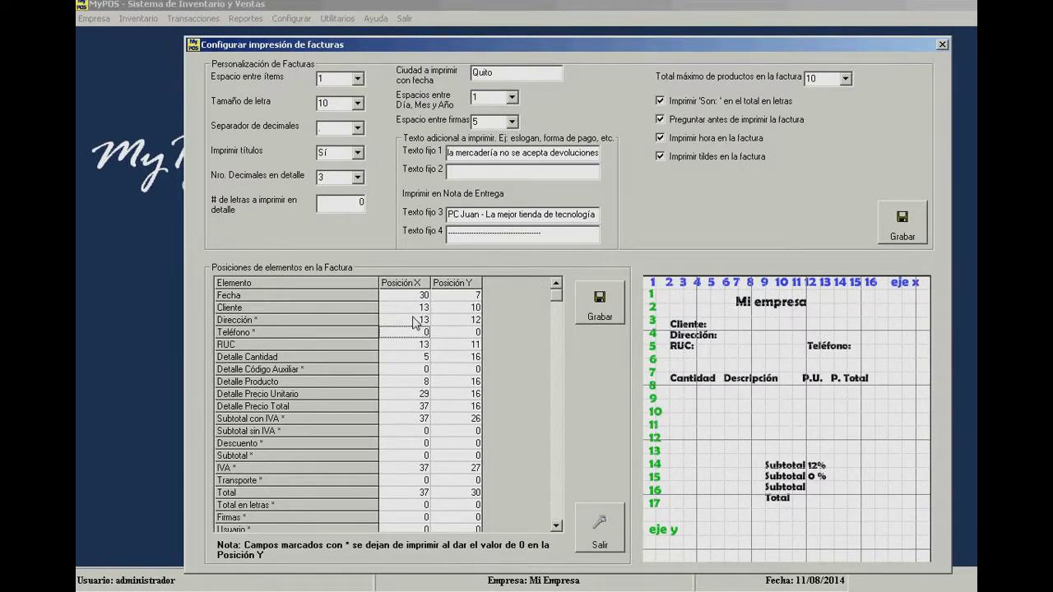
key("Down")
key("Up")
key("Up")
key("Down")
key("Down")
key("Down")
key("Down")
key("Up")
key("Down")
key("Right")
key("Left")
key("Down")
key("Down")
key("Down")
key("Up")
key("Up")
key("Up")
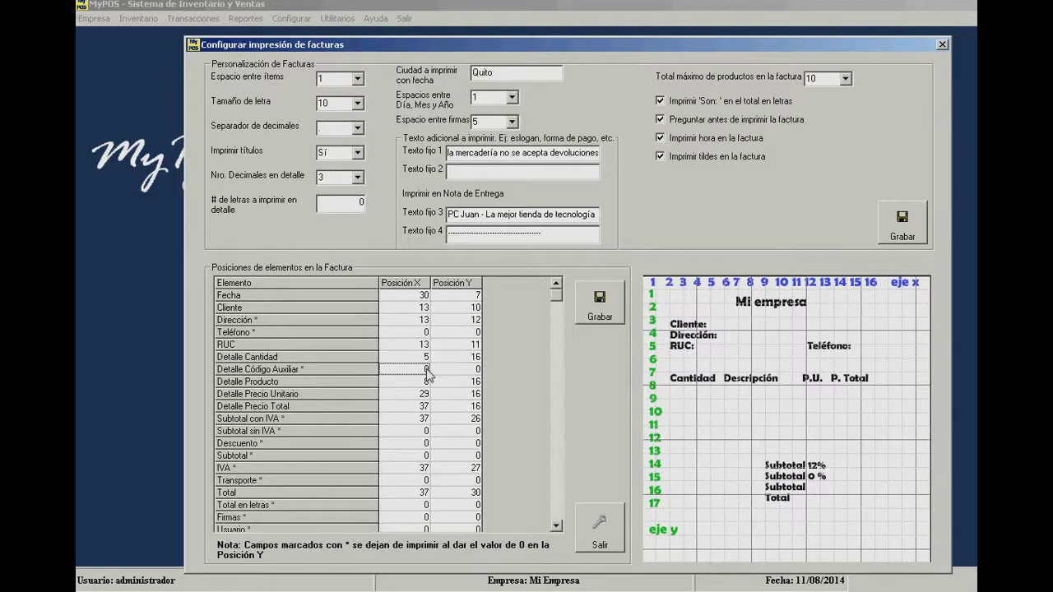
- Check Subtotal, Descuento and Transporte positions, then reach Total en letras' vertical position cell
left_click(419, 431)
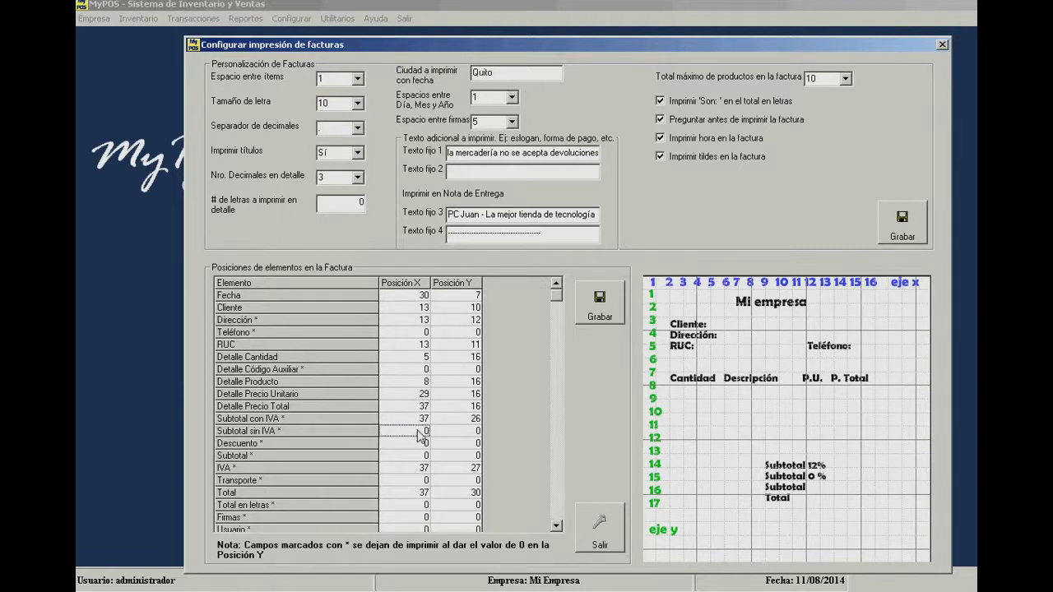
key("Down")
key("Up")
key("Down")
key("Down")
key("Down")
key("Down")
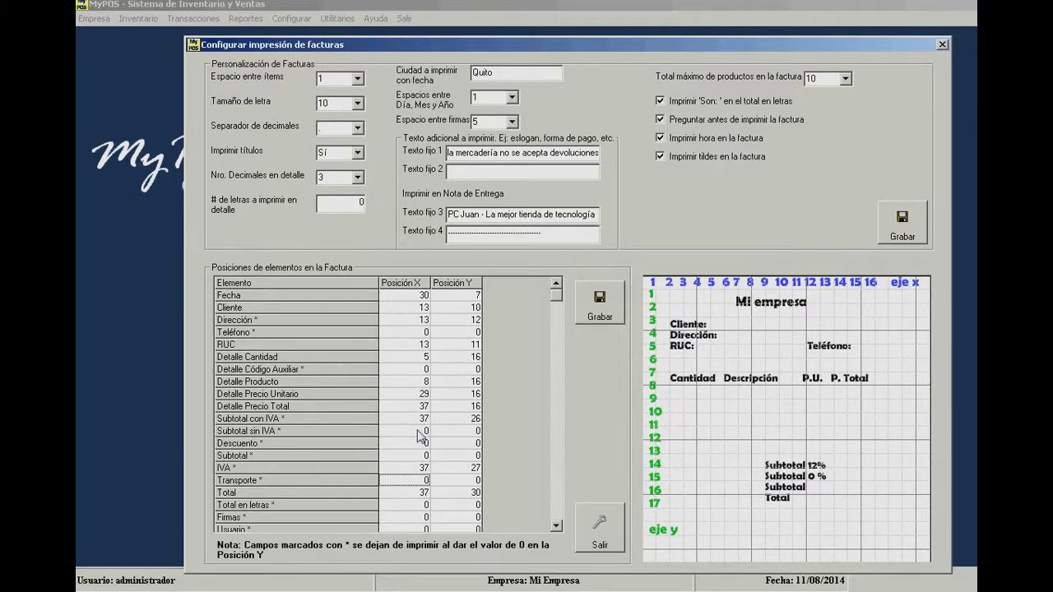
left_click(457, 482)
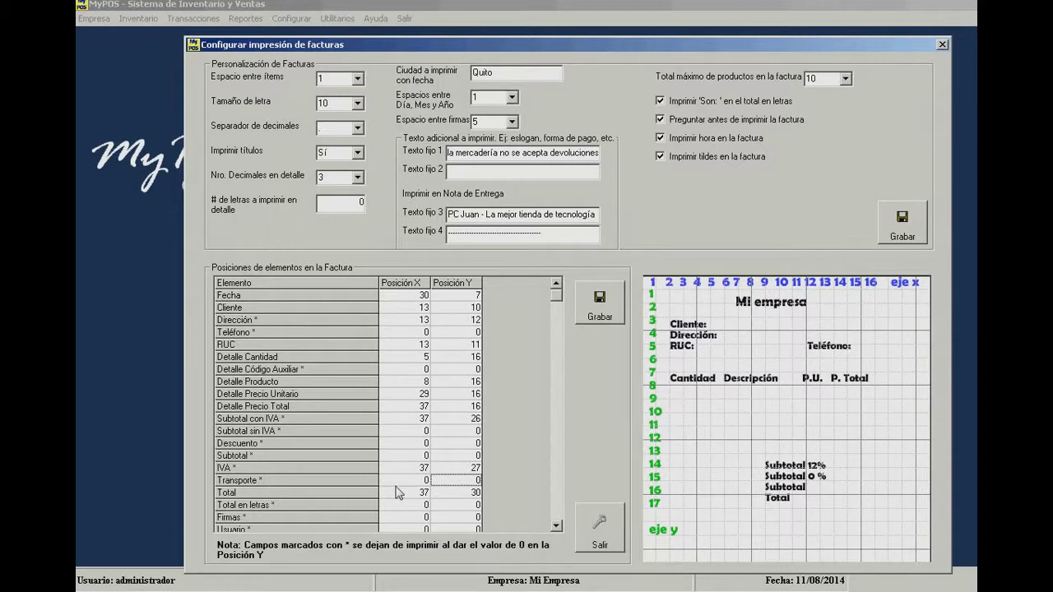
key("Down")
key("Down")
key("Down")
key("Down")
key("Down")
key("Down")
key("Down")
key("Down")
key("Down")
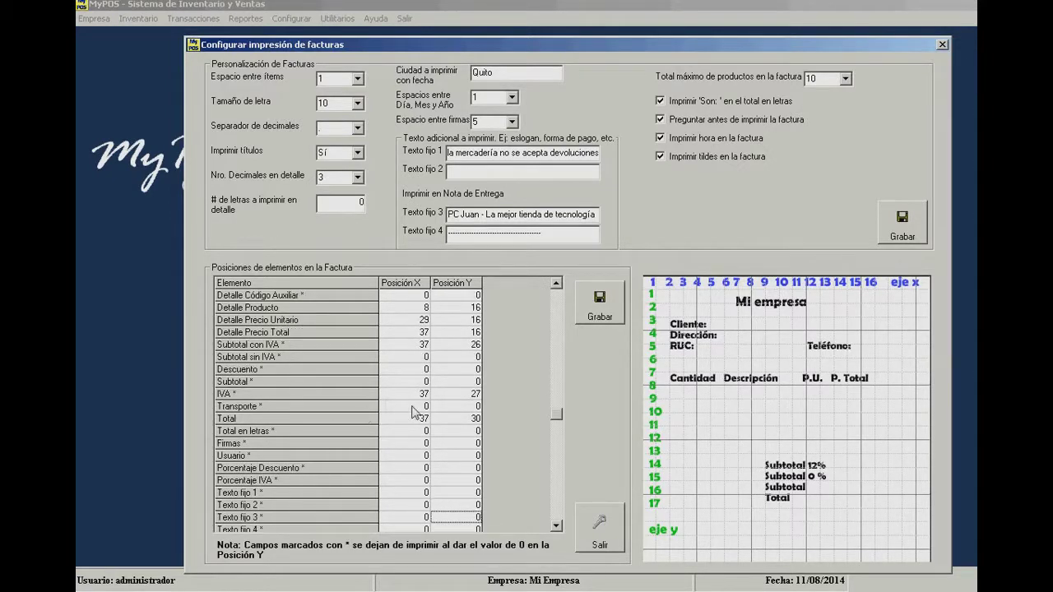
left_click(406, 432)
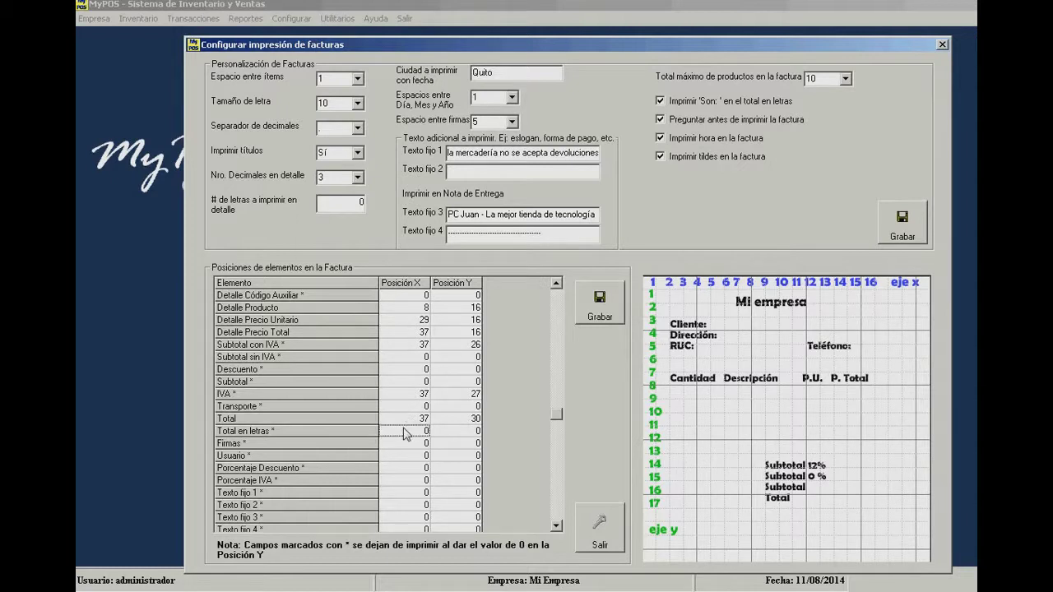
key("Right")
- Set Total en letras' vertical position to 32, then save and close the print settings
type("32")
left_click(414, 435)
left_click(608, 316)
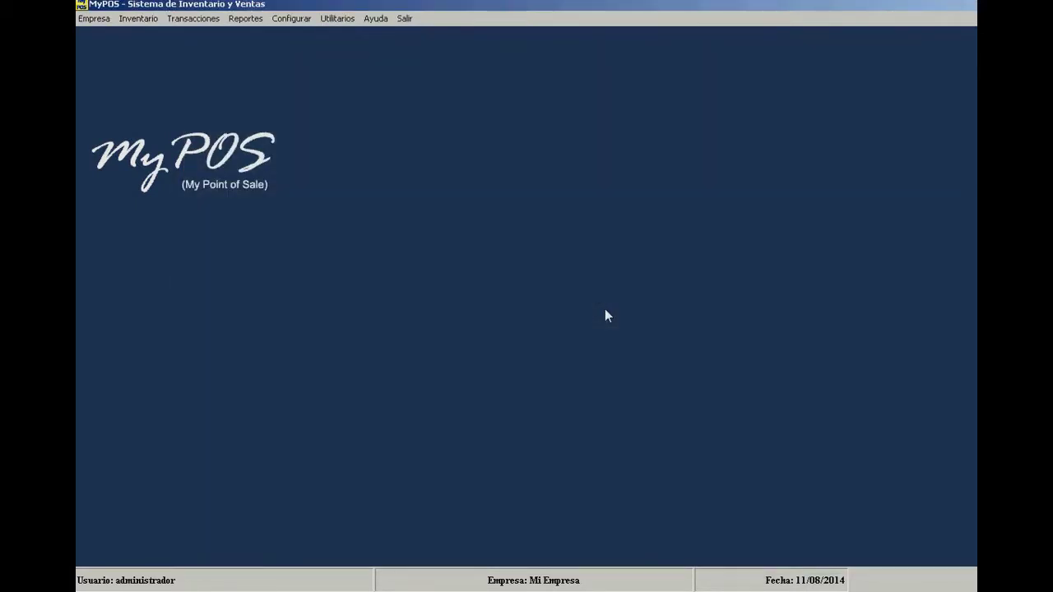